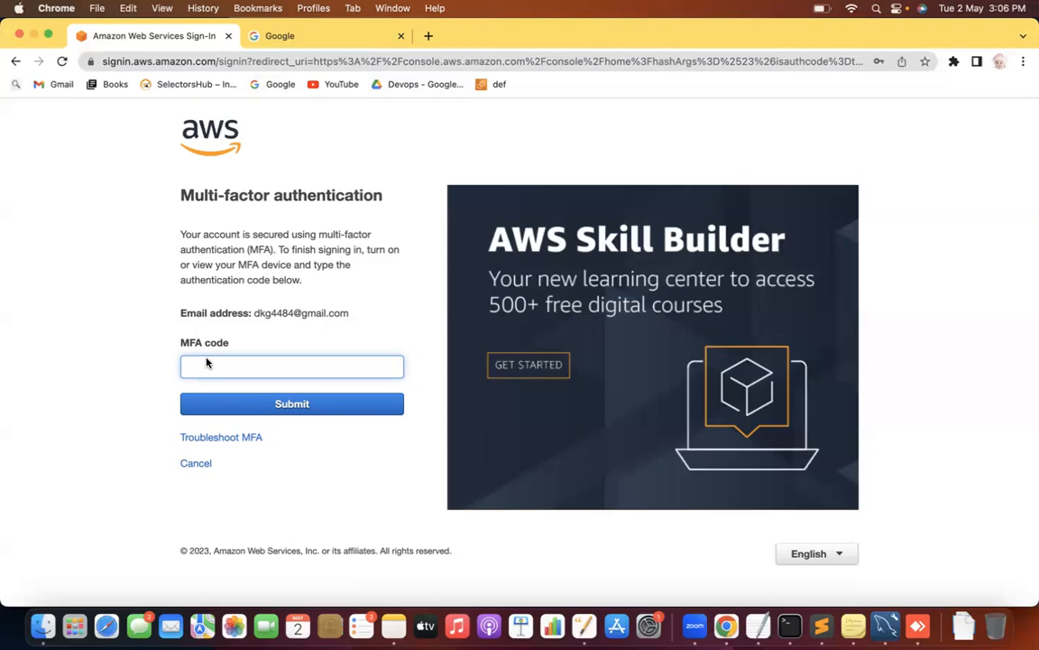
Step: Enter the multi-factor authentication code and submit it to finish signing in to AWS
{"action": "left_click", "coordinate": [293, 406]}
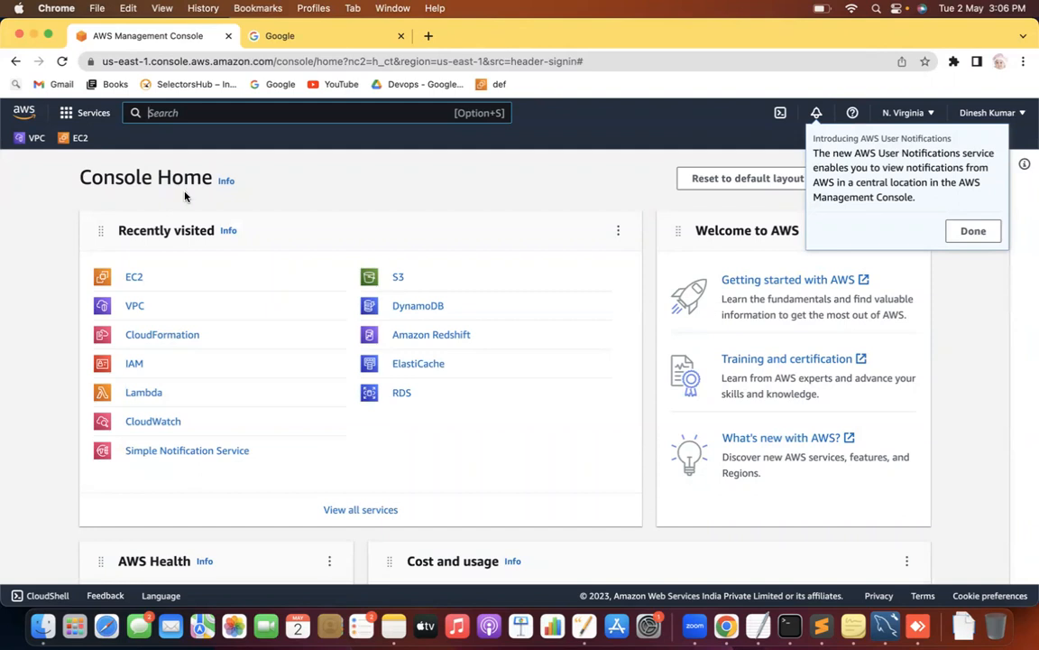
Step: Open the list of all EC2 instances and dismiss the AWS User Notifications announcement
{"action": "left_click", "coordinate": [128, 281]}
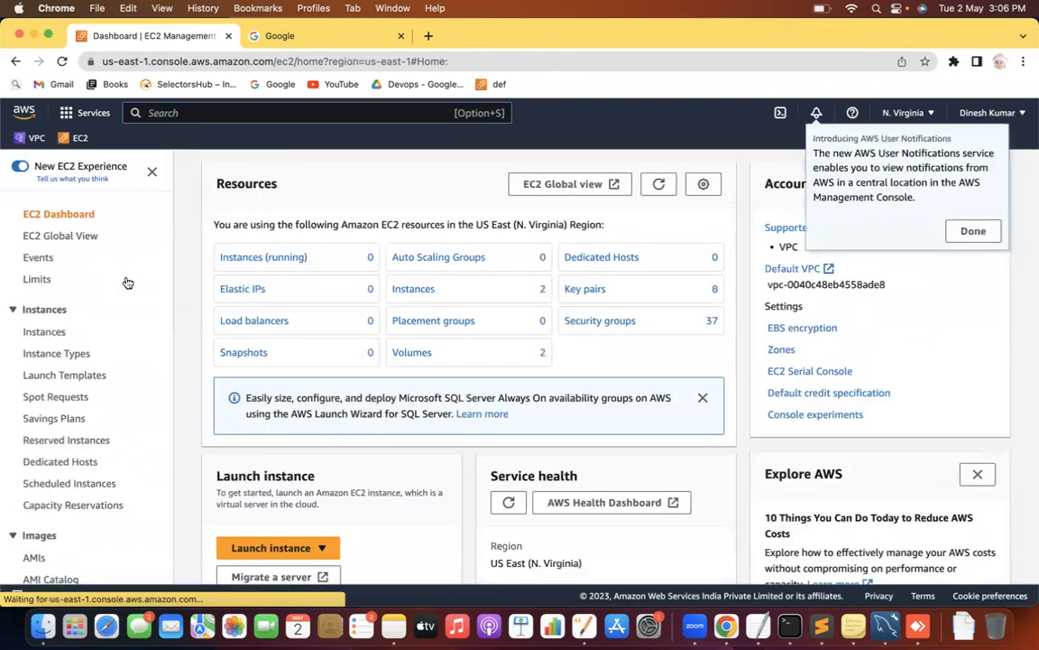
{"action": "left_click", "coordinate": [275, 258]}
{"action": "left_click", "coordinate": [320, 216]}
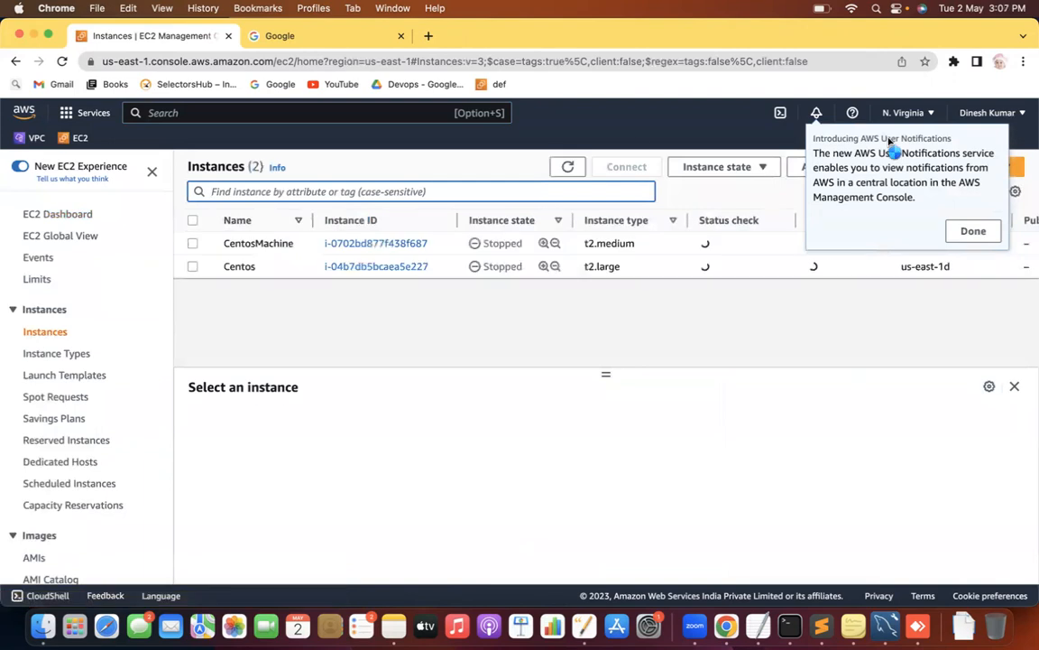
{"action": "left_click", "coordinate": [972, 229]}
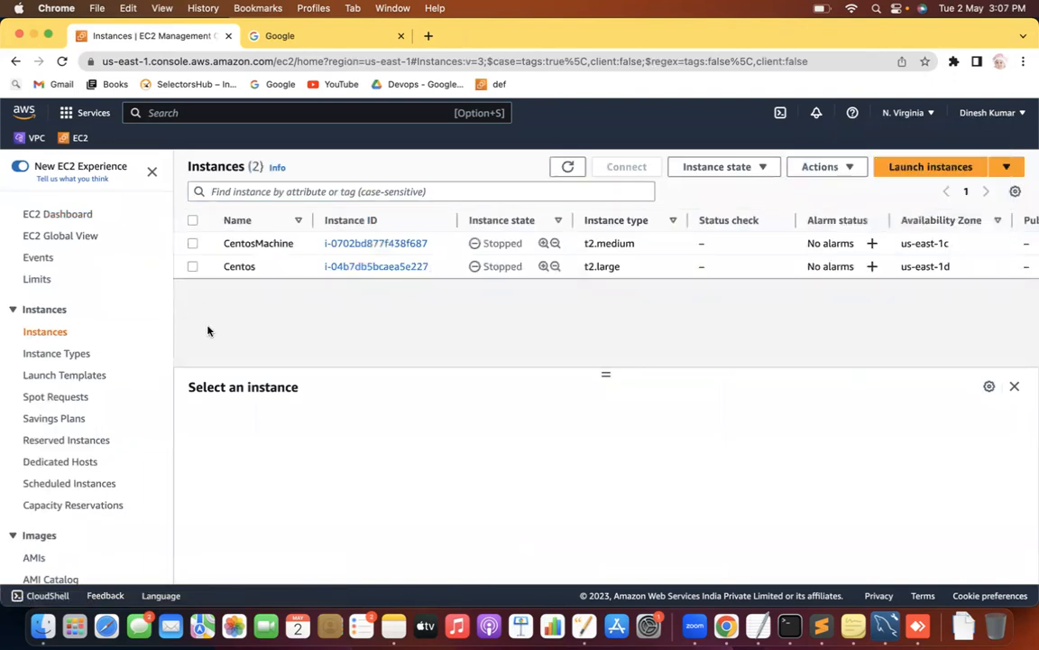
Step: Start the stopped t2.large instance named Centos
{"action": "left_click", "coordinate": [192, 266]}
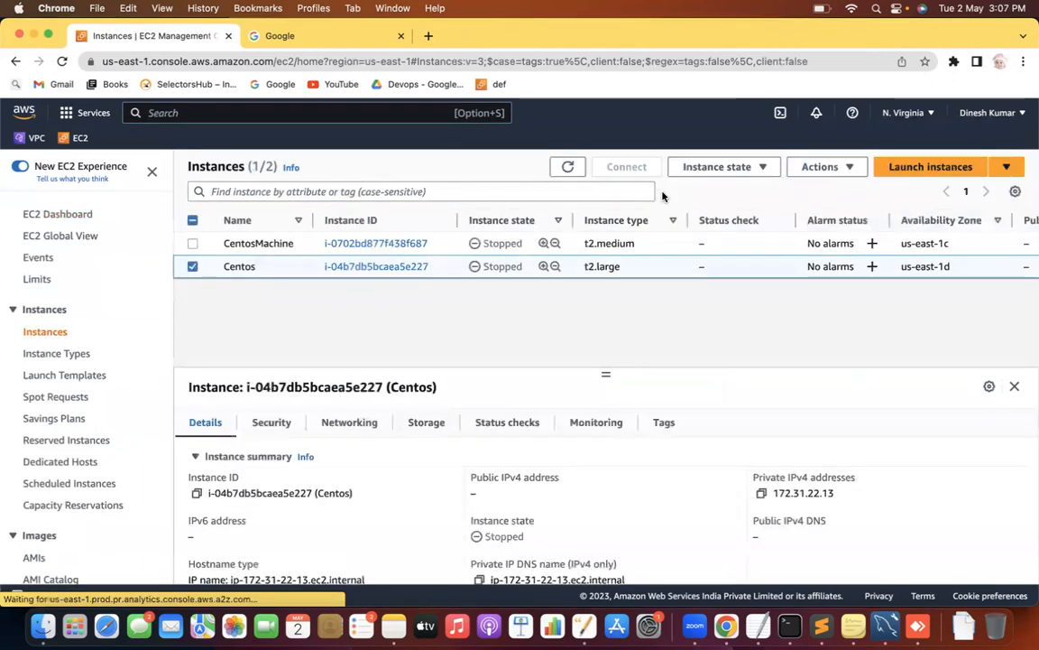
{"action": "left_click", "coordinate": [722, 168]}
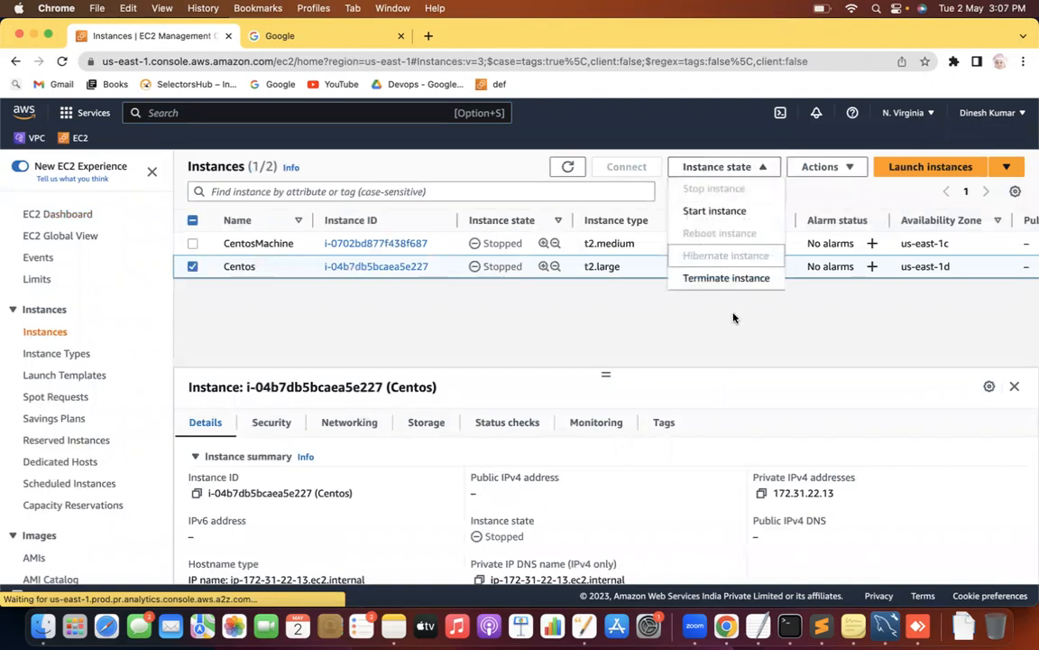
{"action": "left_click", "coordinate": [739, 212]}
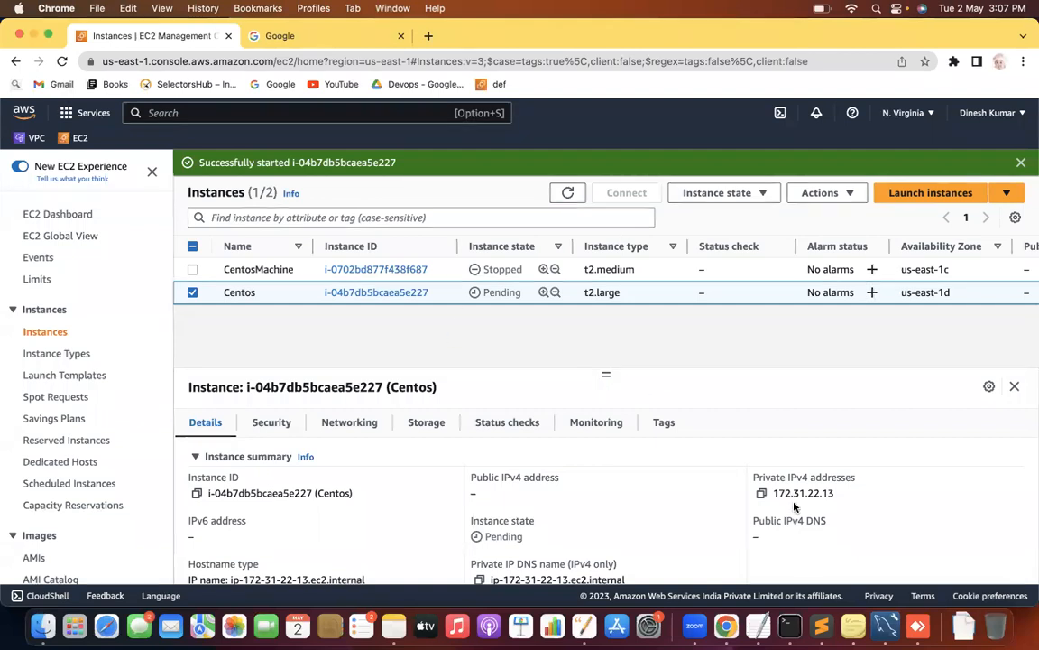
Step: Switch to Terminal, expand its window to fill the screen and enlarge the text
{"action": "left_click", "coordinate": [790, 630]}
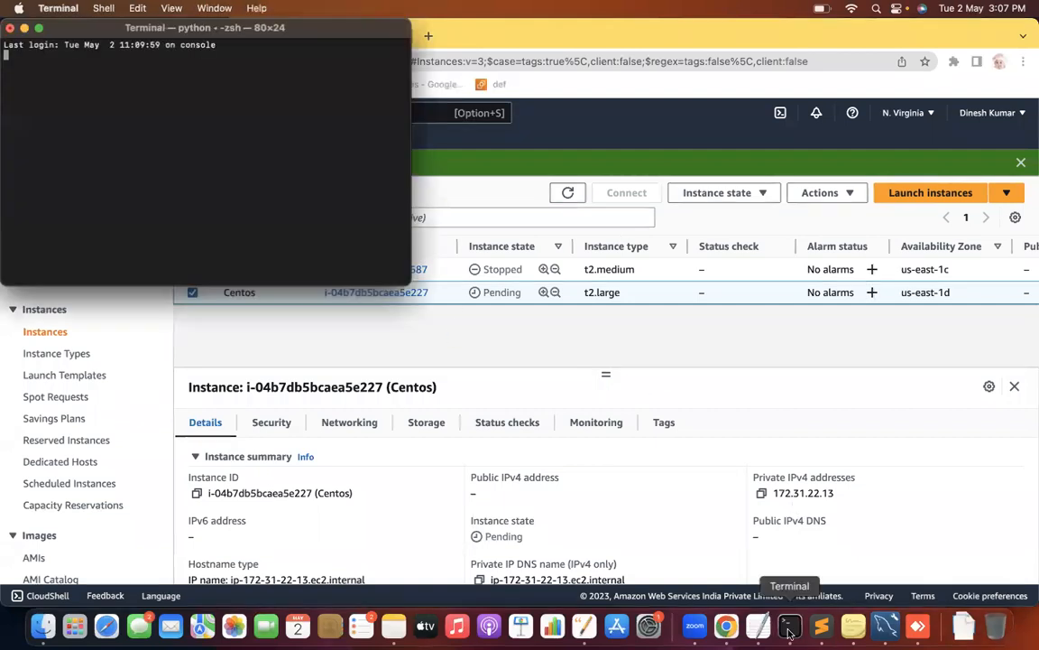
{"action": "double_click", "coordinate": [99, 30]}
{"action": "key", "text": "super+plus"}
{"action": "key", "text": "super+plus"}
{"action": "key", "text": "super+plus"}
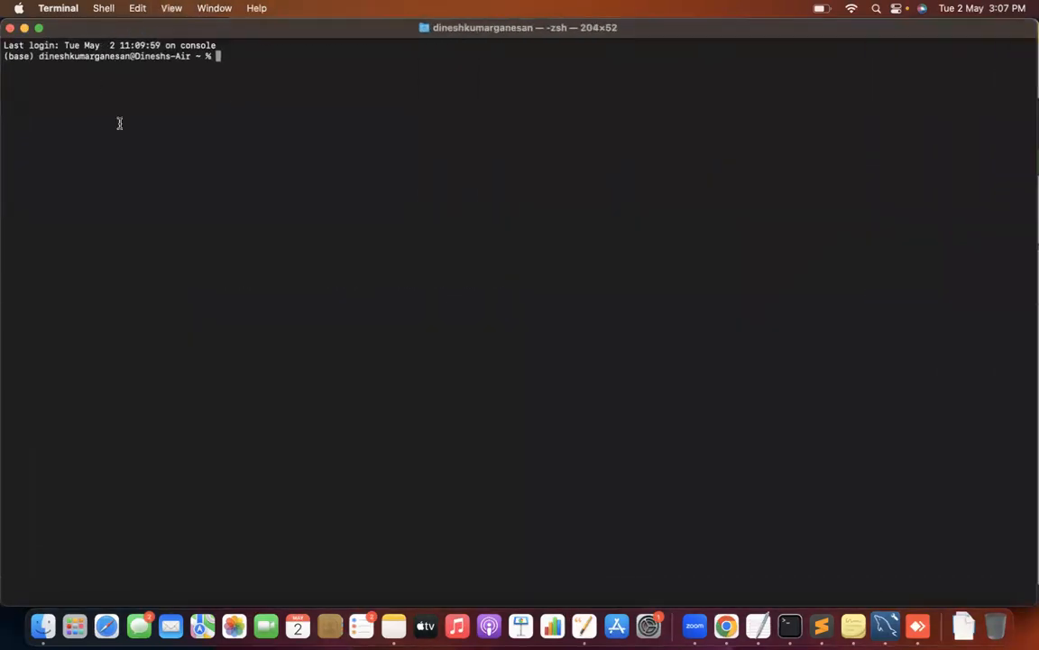
Step: Switch back to Chrome and copy the public IPv4 address of the Centos instance
{"action": "key", "text": "super+Tab"}
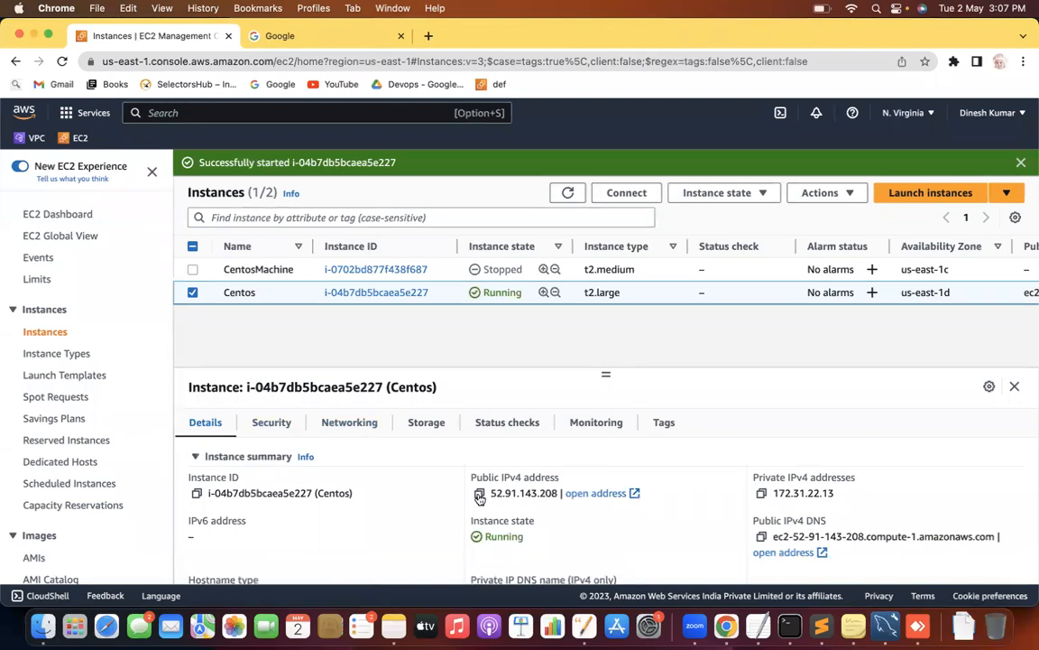
{"action": "left_click", "coordinate": [479, 494]}
Step: Return to Terminal and change to the Downloads folder with cd Downloads
{"action": "key", "text": "super+Tab"}
{"action": "type", "text": "cd Downloads"}
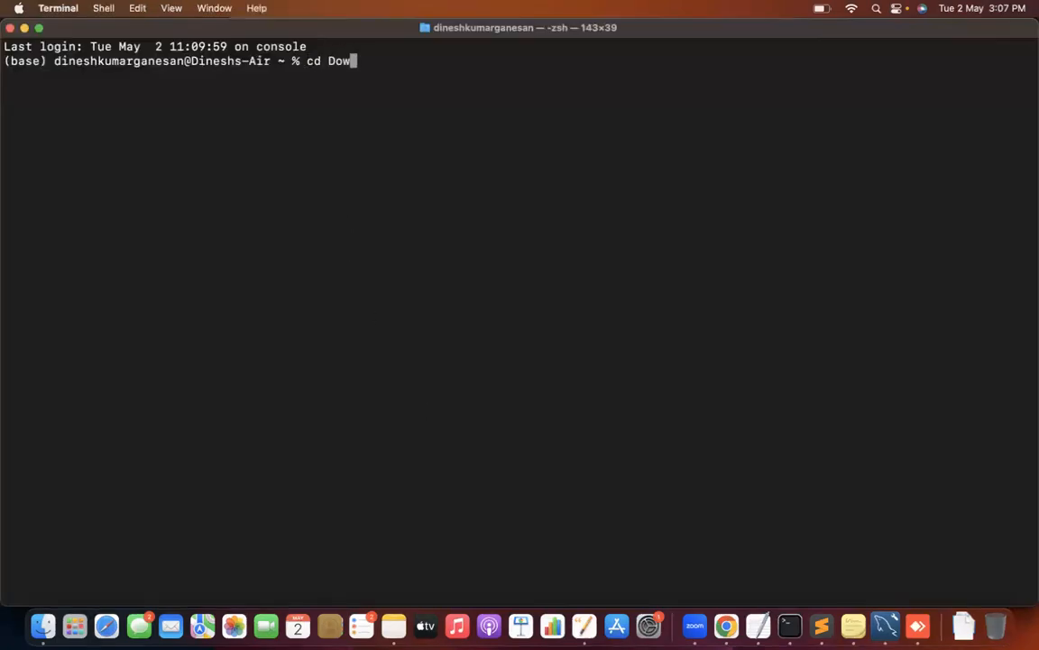
{"action": "key", "text": "Return"}
Step: Copy the example SSH client command from the Centos instance's connection page in the AWS console
{"action": "type", "text": "ssh -i"}
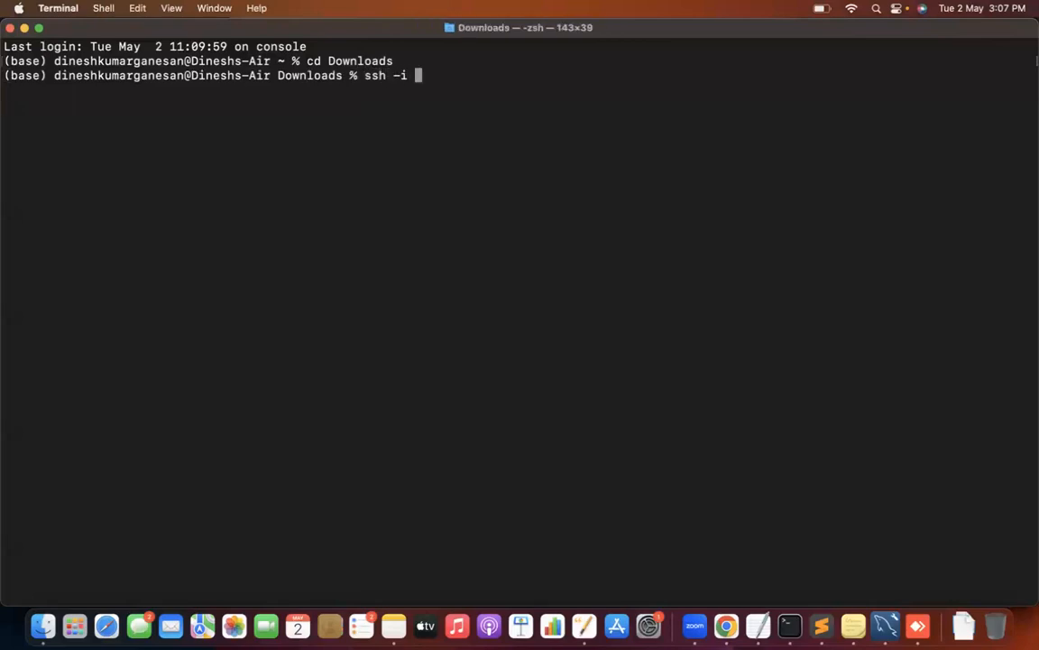
{"action": "key", "text": "super+Tab"}
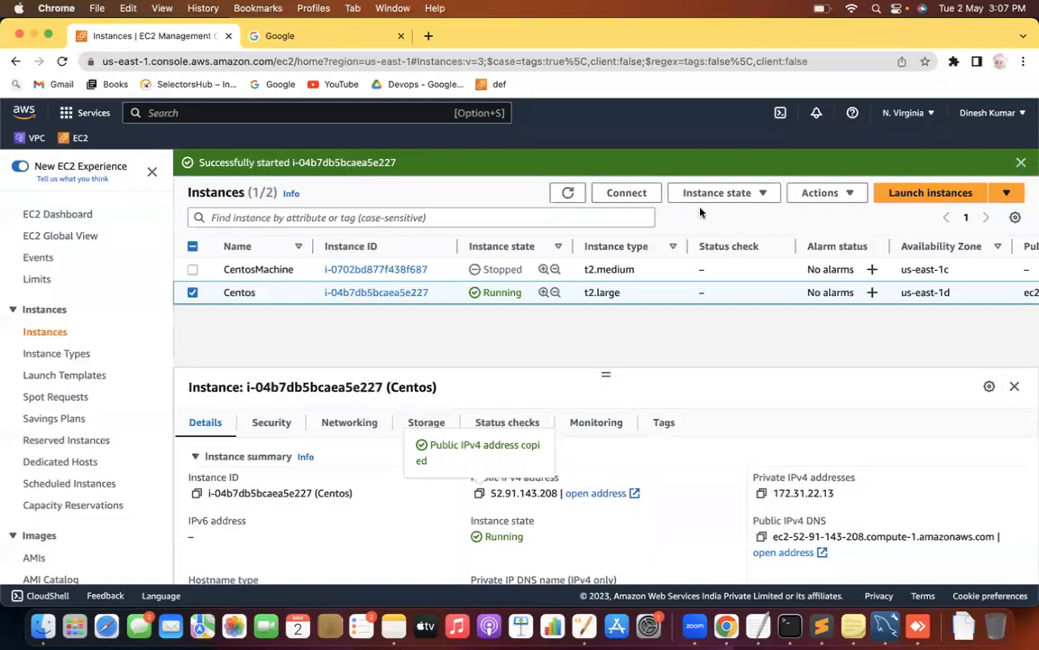
{"action": "left_click", "coordinate": [588, 192]}
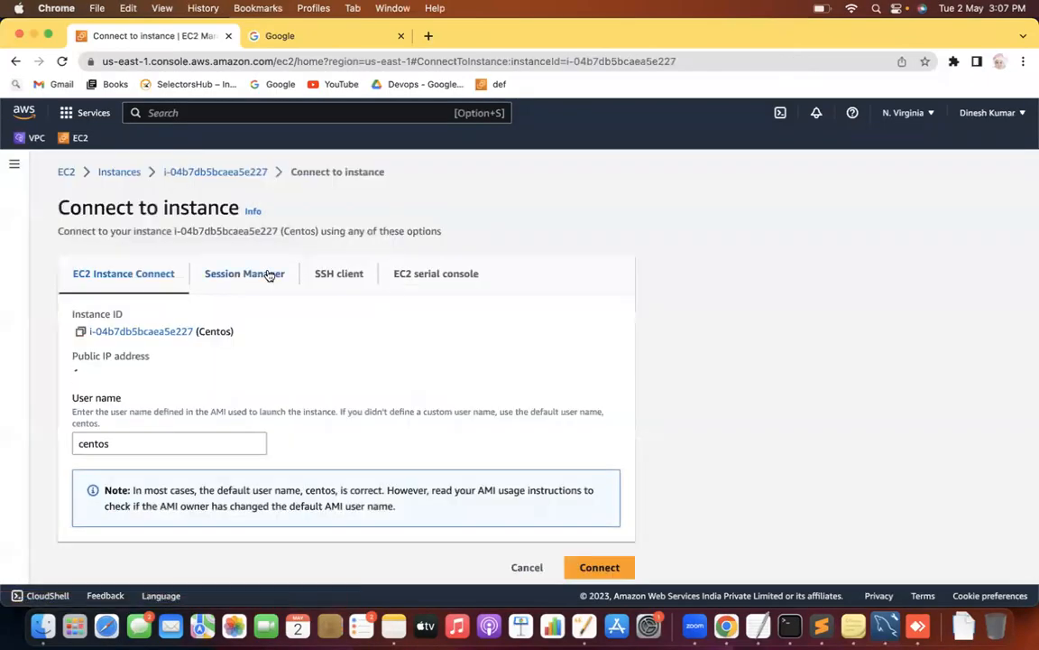
{"action": "left_click", "coordinate": [332, 276]}
{"action": "left_click", "coordinate": [81, 508]}
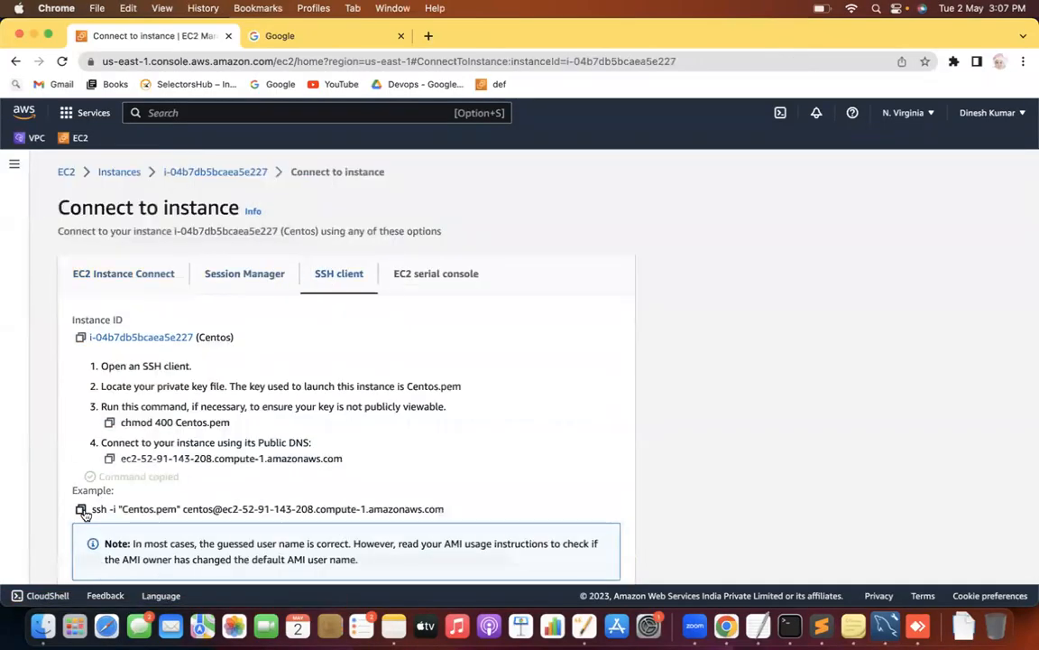
Step: In Terminal, replace the partly entered command with the copied Centos.pem SSH command, run it and accept the host with yes
{"action": "key", "text": "super+Tab"}
{"action": "key", "text": "BackSpace"}
{"action": "key", "text": "BackSpace"}
{"action": "key", "text": "BackSpace"}
{"action": "key", "text": "BackSpace"}
{"action": "key", "text": "BackSpace"}
{"action": "key", "text": "BackSpace"}
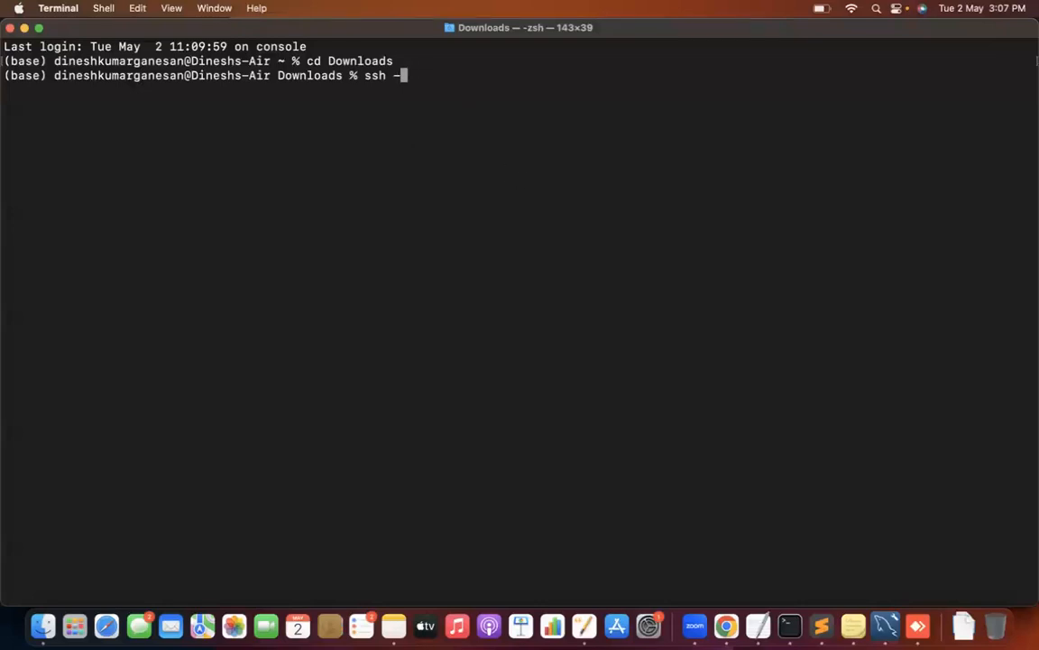
{"action": "key", "text": "super+v"}
{"action": "key", "text": "Return"}
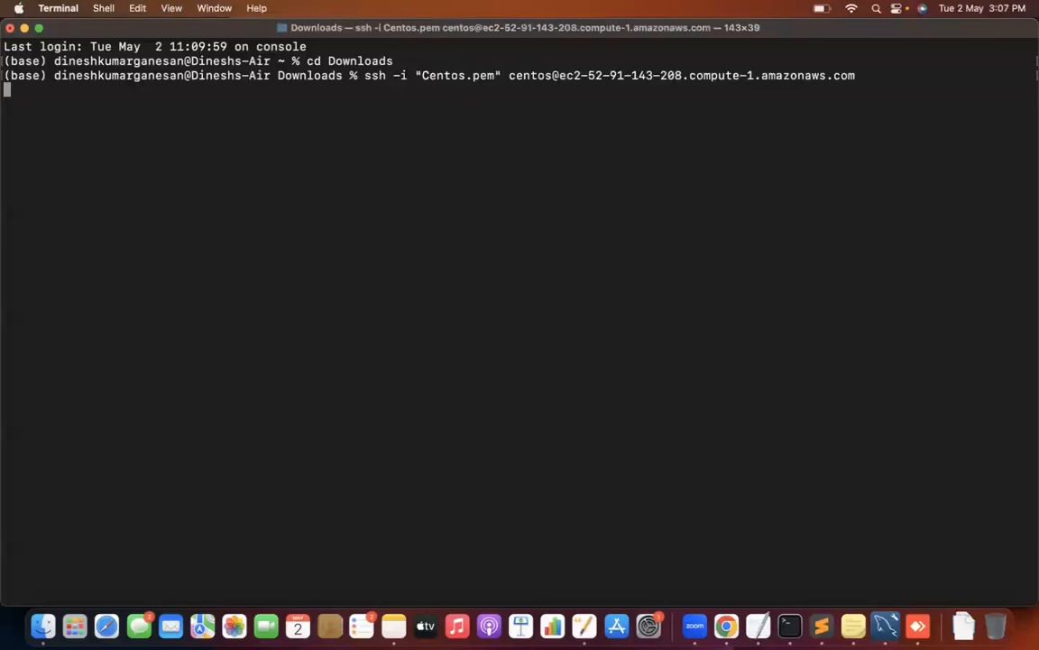
{"action": "type", "text": "yes"}
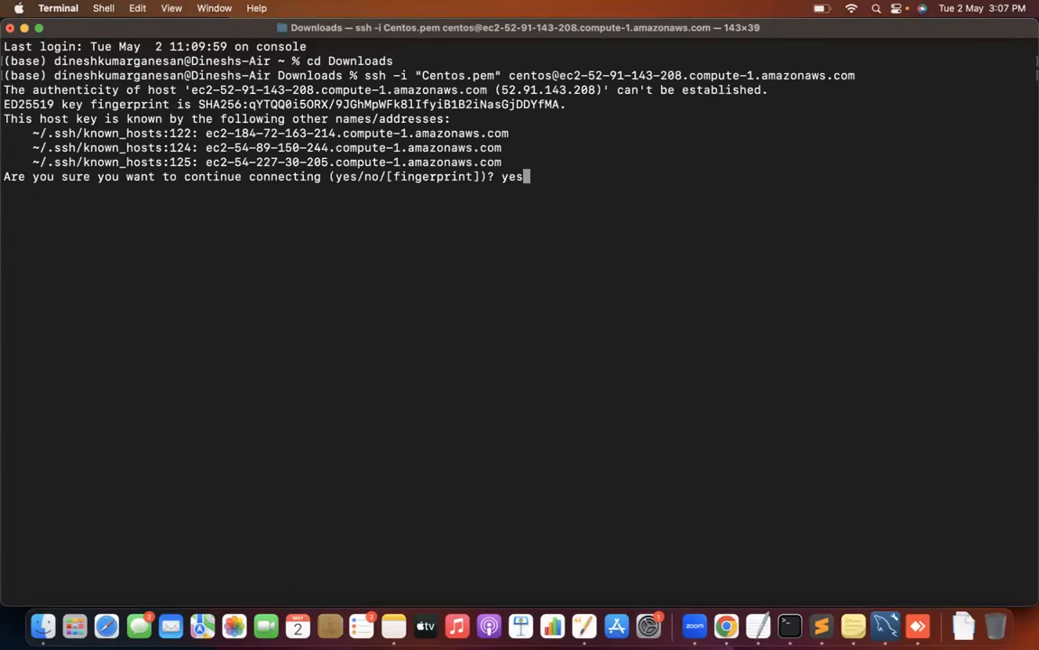
{"action": "key", "text": "Return"}
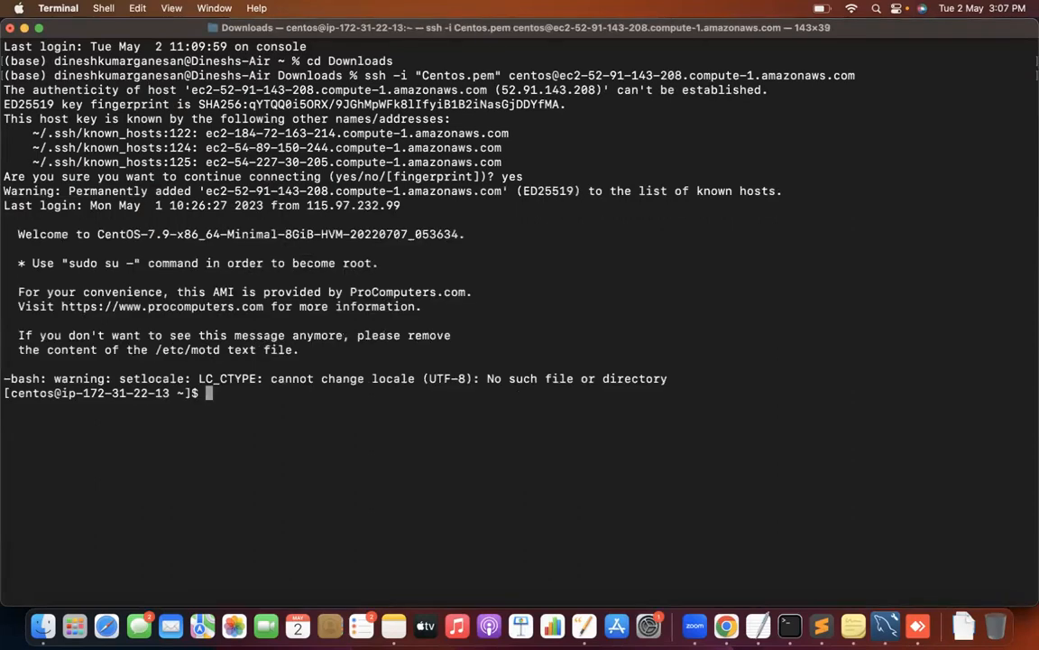
Step: Check the installed Jenkins version on the instance with jenkins --version
{"action": "left_click_drag", "start_coordinate": [10, 393], "coordinate": [93, 393]}
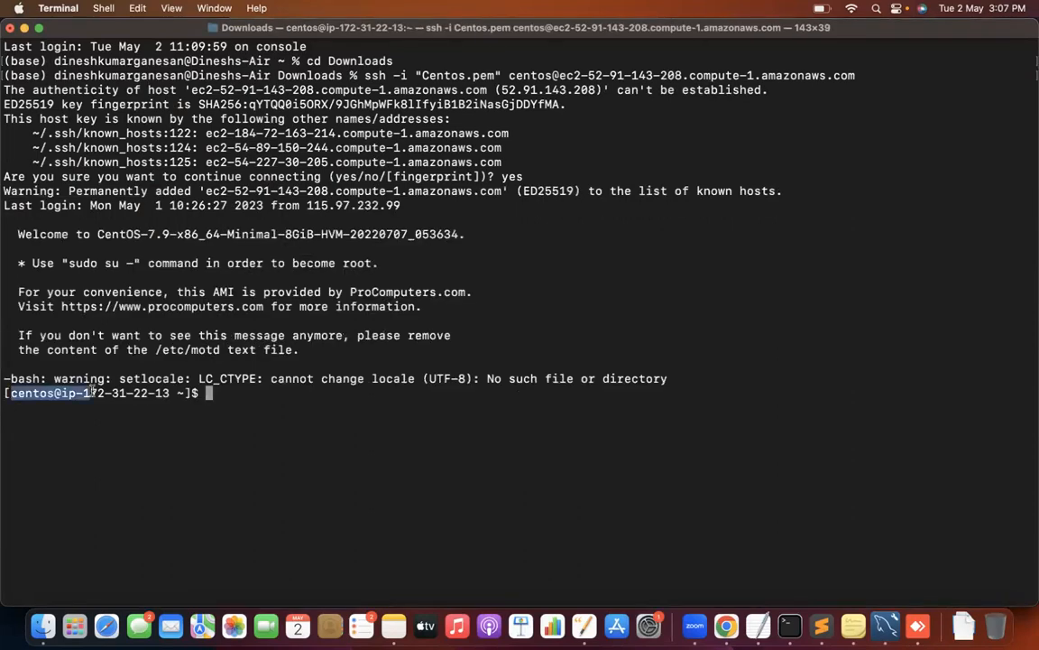
{"action": "left_click", "coordinate": [237, 397]}
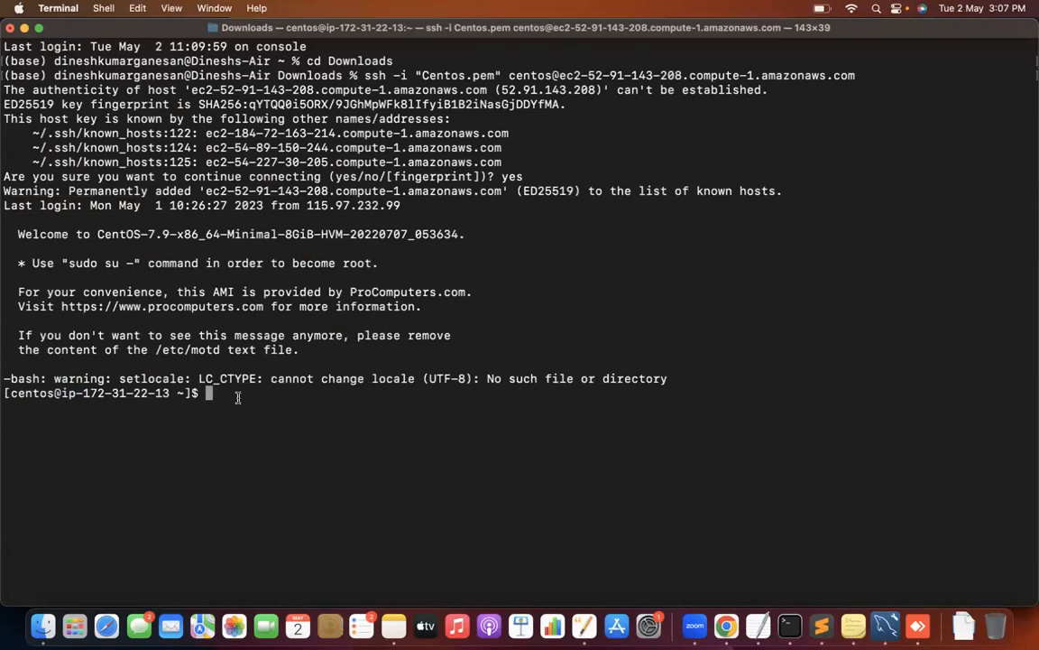
{"action": "type", "text": "jenkins --version"}
{"action": "key", "text": "Return"}
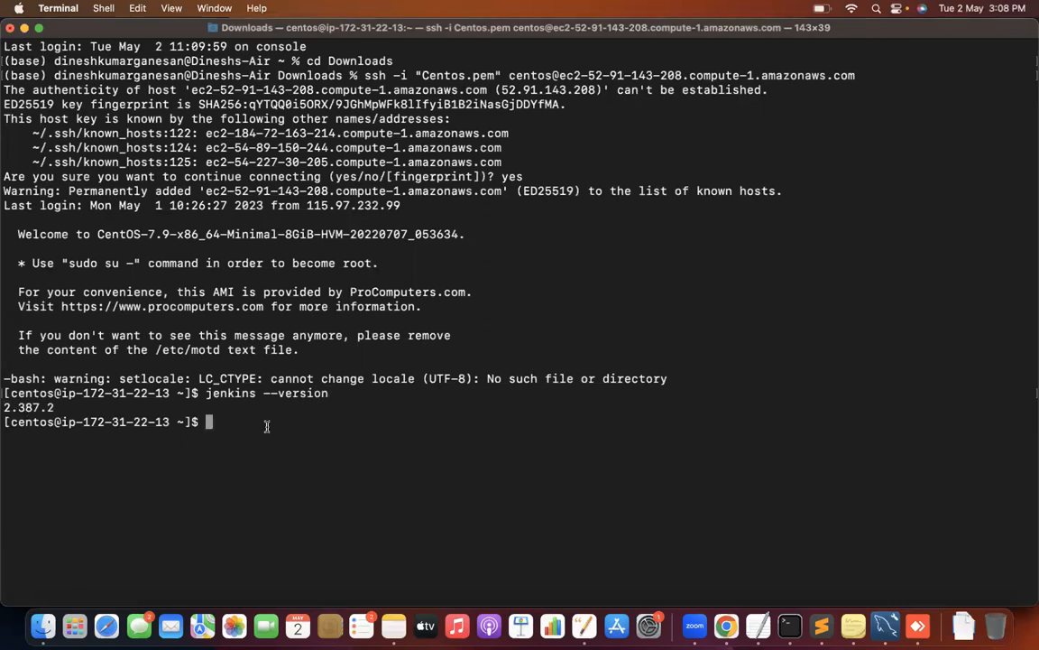
Step: Try to start the Jenkins service with the command sudo sytemctl start jenkins
{"action": "type", "text": "sudo sytemctl start jenkins"}
{"action": "key", "text": "Return"}
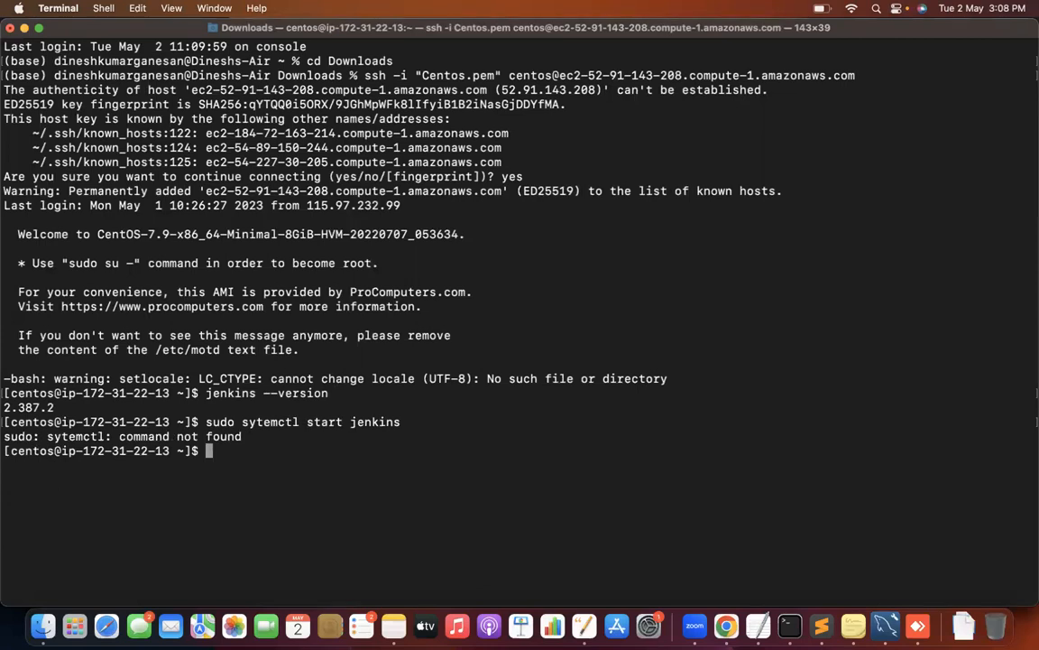
Step: Correct the previous command to sudo systemctl start jenkins, run it and clear the terminal
{"action": "key", "text": "Up"}
{"action": "key", "text": "Left"}
{"action": "key", "text": "Left"}
{"action": "key", "text": "Left"}
{"action": "key", "text": "Left"}
{"action": "key", "text": "Left"}
{"action": "key", "text": "Left"}
{"action": "key", "text": "Left"}
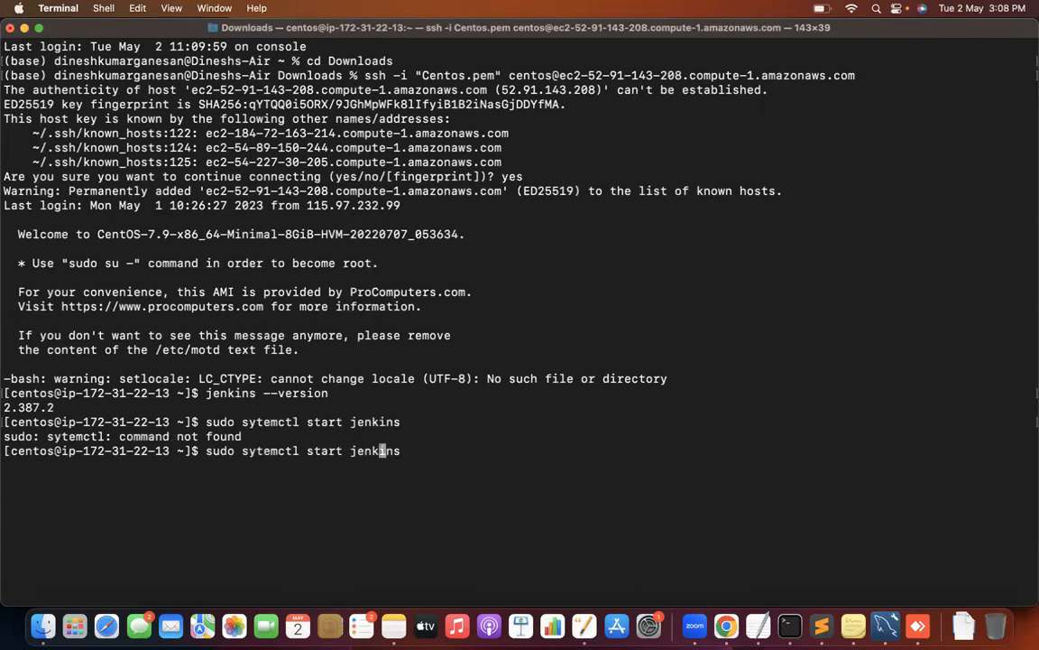
{"action": "key", "text": "Left"}
{"action": "key", "text": "Left"}
{"action": "key", "text": "Left"}
{"action": "key", "text": "Left"}
{"action": "key", "text": "Left"}
{"action": "key", "text": "Left"}
{"action": "key", "text": "Left"}
{"action": "key", "text": "Left"}
{"action": "key", "text": "Left"}
{"action": "key", "text": "Left"}
{"action": "key", "text": "Left"}
{"action": "key", "text": "Left"}
{"action": "key", "text": "Left"}
{"action": "type", "text": "s"}
{"action": "key", "text": "Return"}
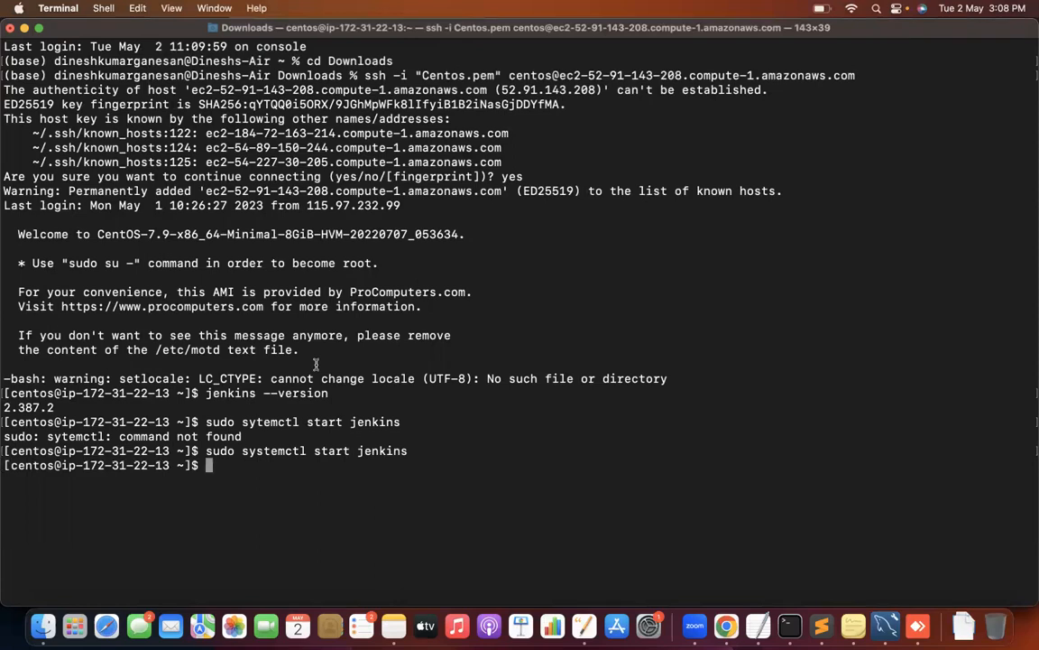
{"action": "type", "text": "clear"}
{"action": "key", "text": "Return"}
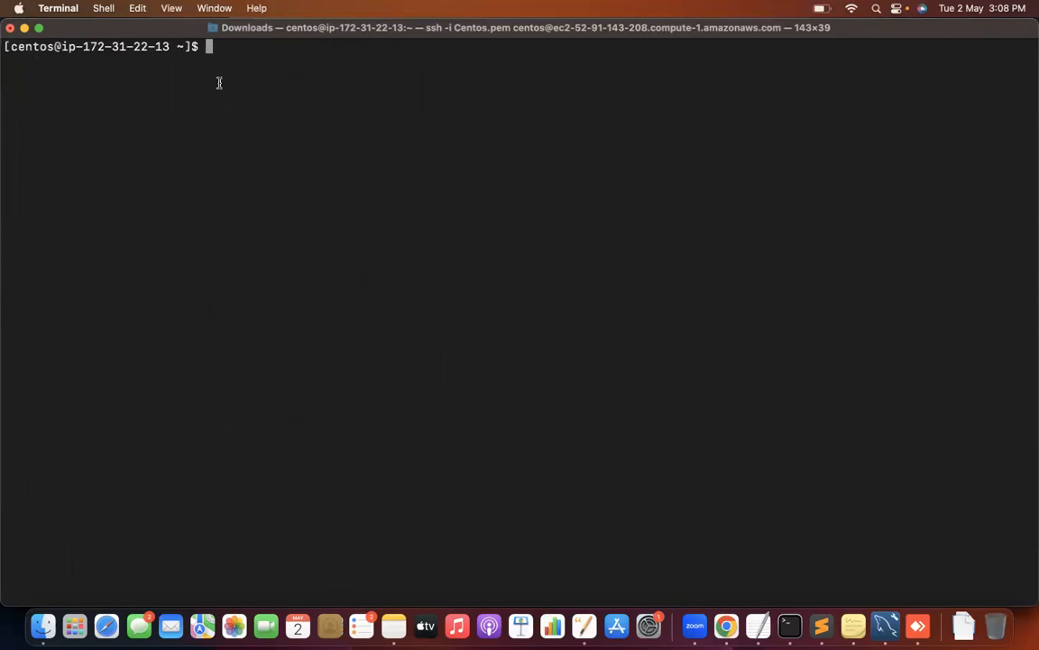
Step: Change the recalled start command to sudo systemctl status jenkins, run it and examine the service's active state
{"action": "key", "text": "Up"}
{"action": "key", "text": "Up"}
{"action": "key", "text": "Left"}
{"action": "key", "text": "Left"}
{"action": "key", "text": "Left"}
{"action": "key", "text": "Left"}
{"action": "key", "text": "Left"}
{"action": "key", "text": "Left"}
{"action": "key", "text": "Left"}
{"action": "key", "text": "Left"}
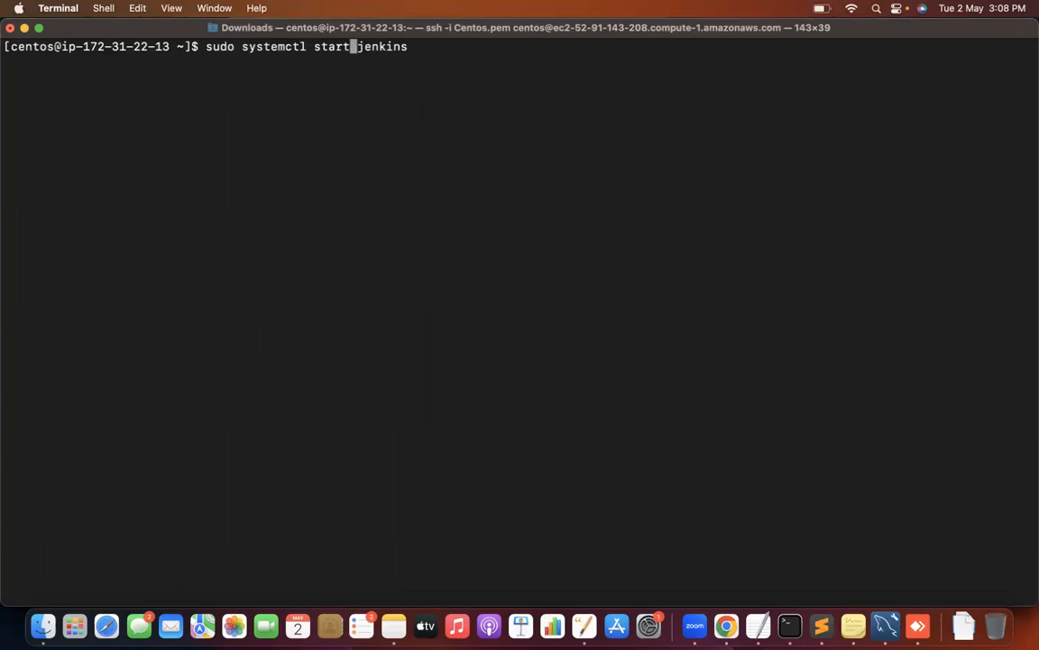
{"action": "key", "text": "BackSpace"}
{"action": "key", "text": "BackSpace"}
{"action": "key", "text": "BackSpace"}
{"action": "type", "text": "yste"}
{"action": "key", "text": "BackSpace"}
{"action": "key", "text": "BackSpace"}
{"action": "key", "text": "BackSpace"}
{"action": "key", "text": "BackSpace"}
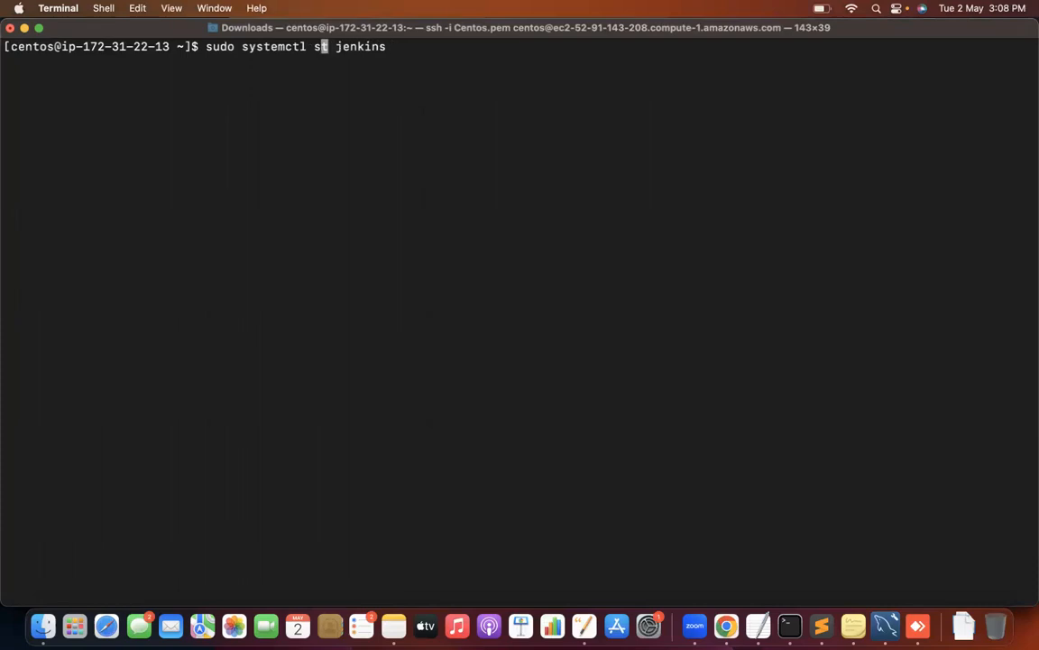
{"action": "type", "text": "atus"}
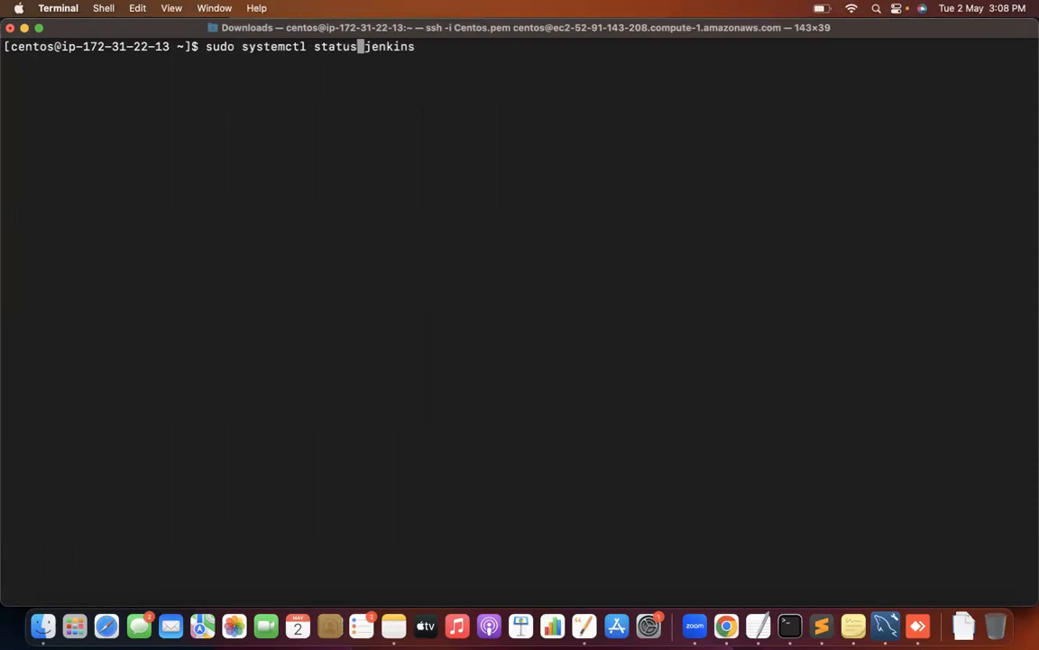
{"action": "key", "text": "Return"}
{"action": "left_click_drag", "start_coordinate": [83, 89], "coordinate": [270, 89]}
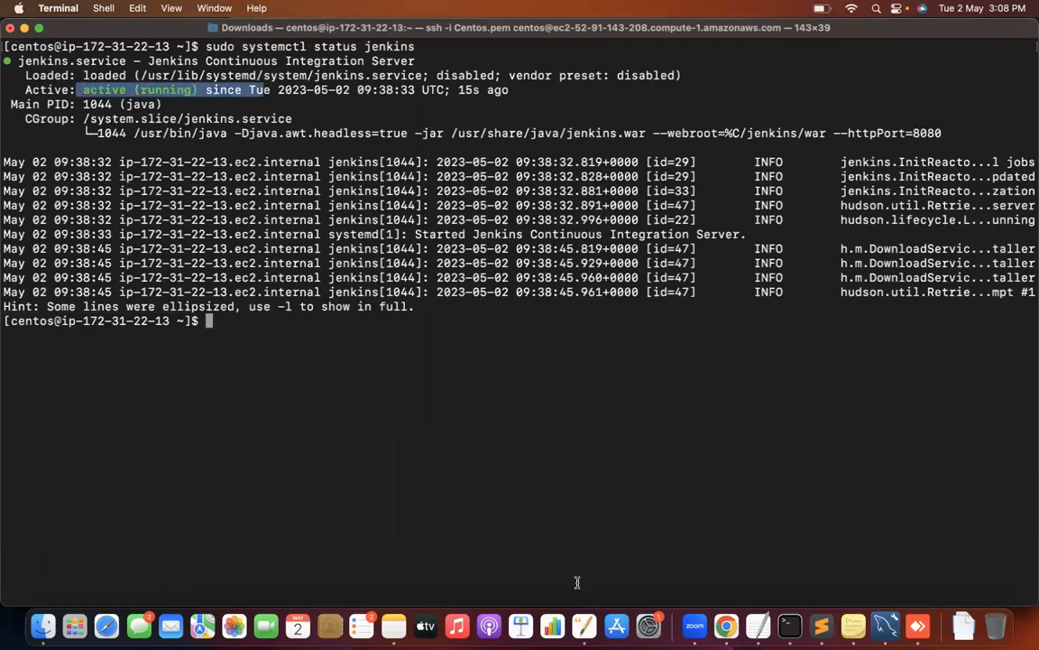
Step: Switch to Chrome and copy the instance's public IP address from the EC2 Instance Connect details
{"action": "left_click", "coordinate": [727, 625]}
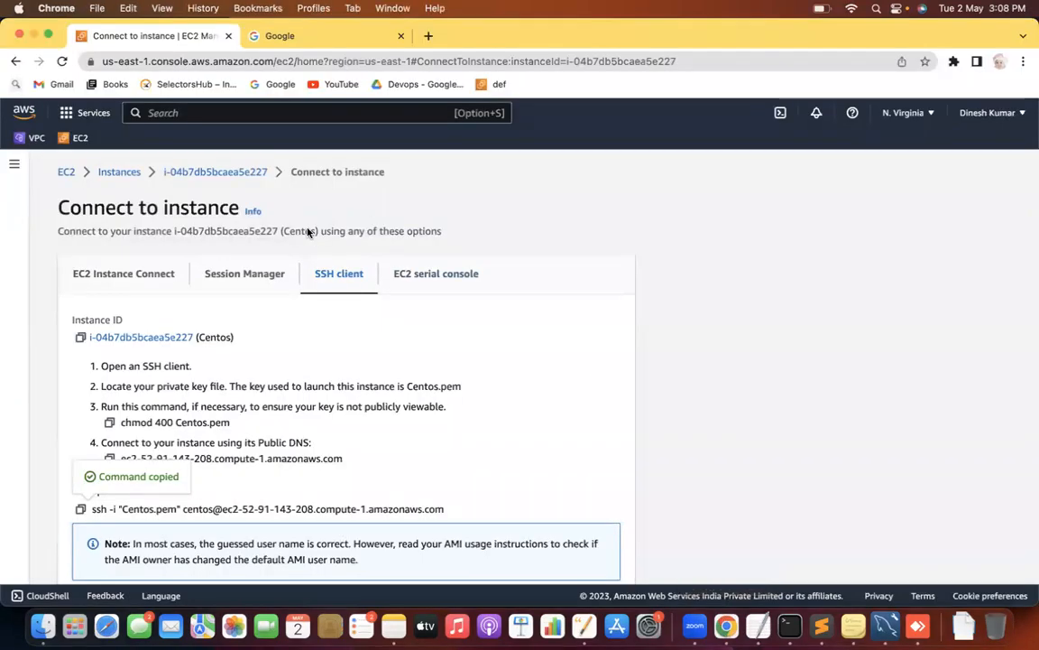
{"action": "left_click", "coordinate": [140, 271]}
{"action": "left_click", "coordinate": [79, 373]}
Step: Load the Jenkins server at 52.91.143.208:8080 in the open Google tab
{"action": "left_click", "coordinate": [295, 35]}
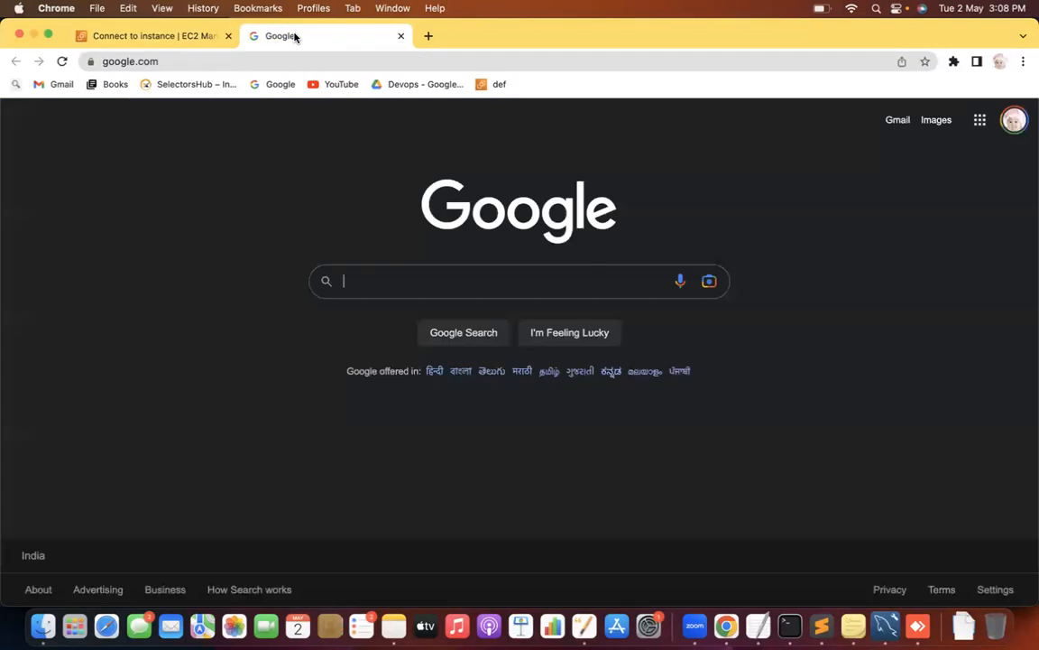
{"action": "left_click", "coordinate": [167, 62]}
{"action": "key", "text": "super+v"}
{"action": "type", "text": ":8080"}
{"action": "key", "text": "Return"}
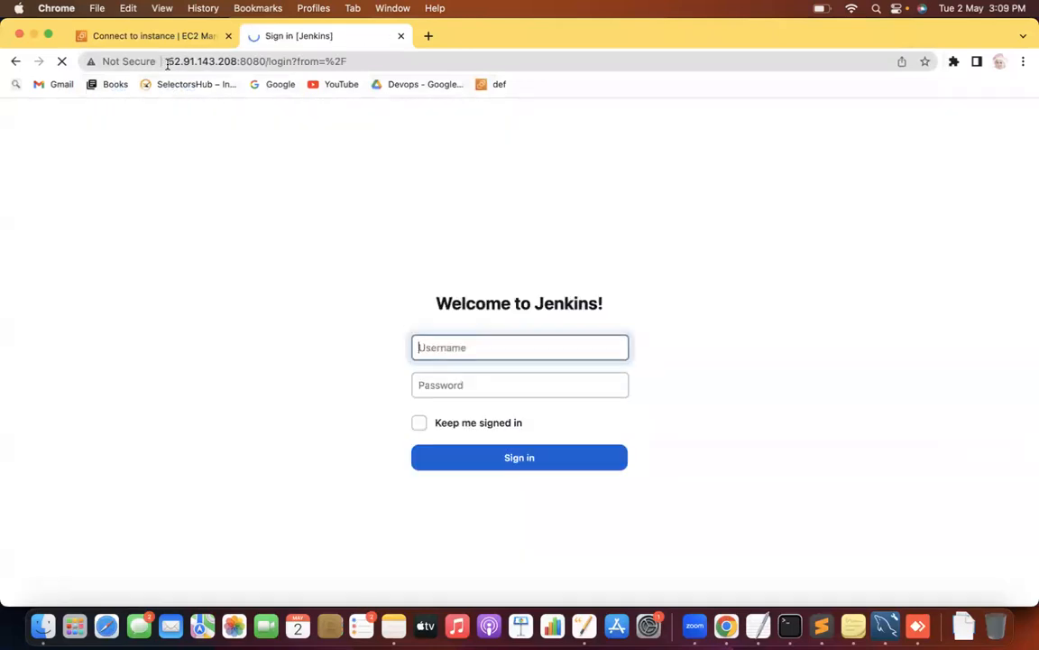
Step: Sign in to Jenkins with the username Admin and the account password
{"action": "type", "text": "Admin"}
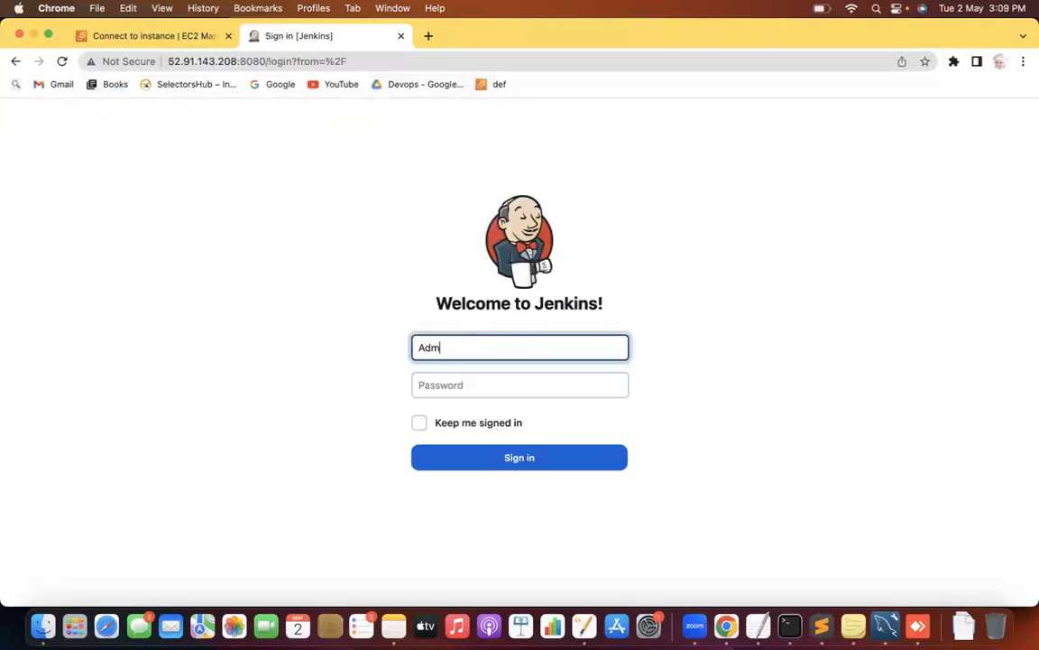
{"action": "key", "text": "Tab"}
{"action": "type", "text": "••••••••"}
{"action": "key", "text": "Return"}
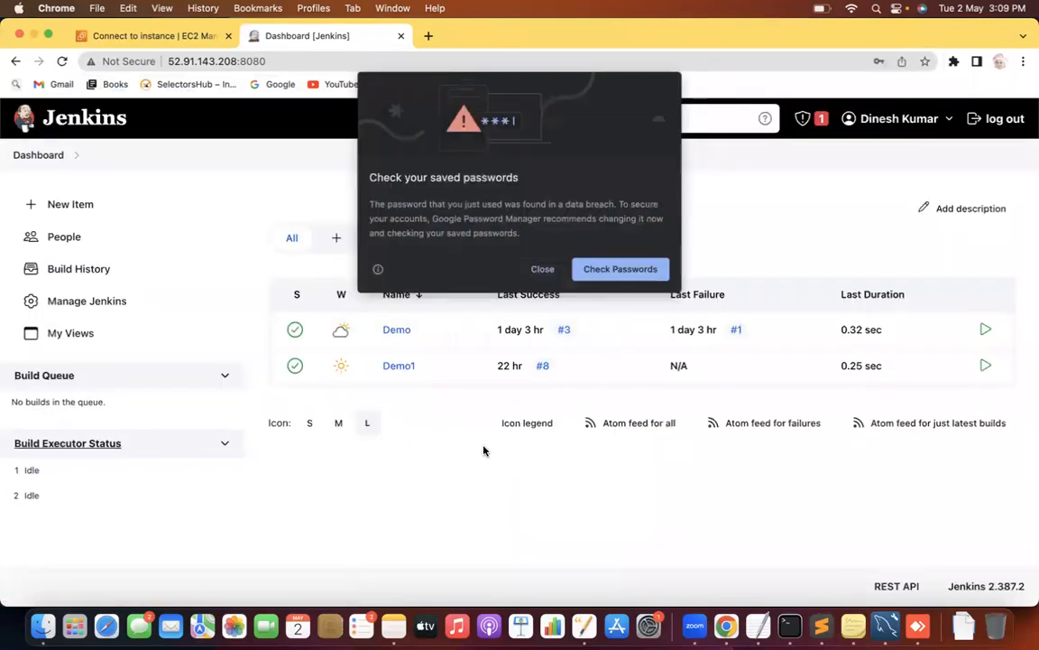
Step: Dismiss the browser's breached-password warning and save-password prompt, and open the Configure System page under Manage Jenkins
{"action": "left_click", "coordinate": [543, 268]}
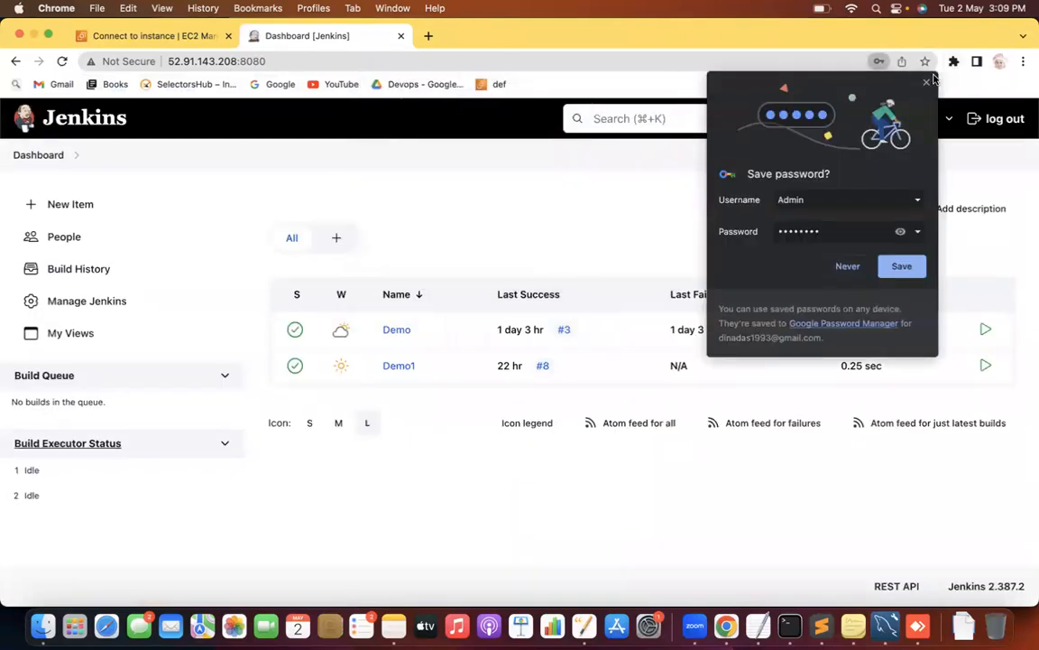
{"action": "left_click", "coordinate": [927, 82]}
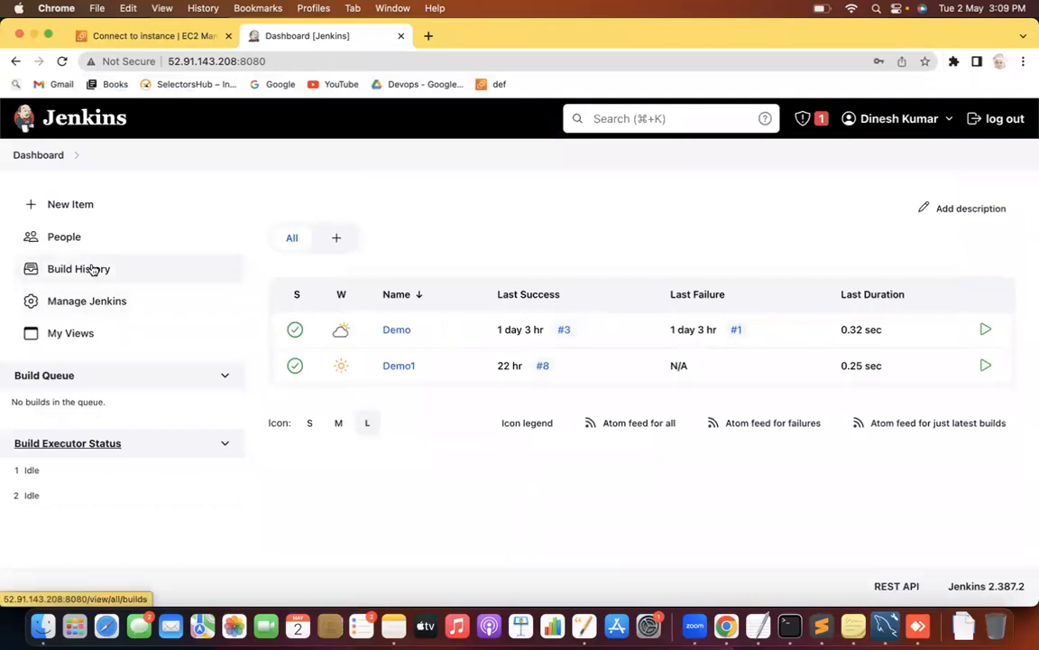
{"action": "left_click", "coordinate": [98, 307]}
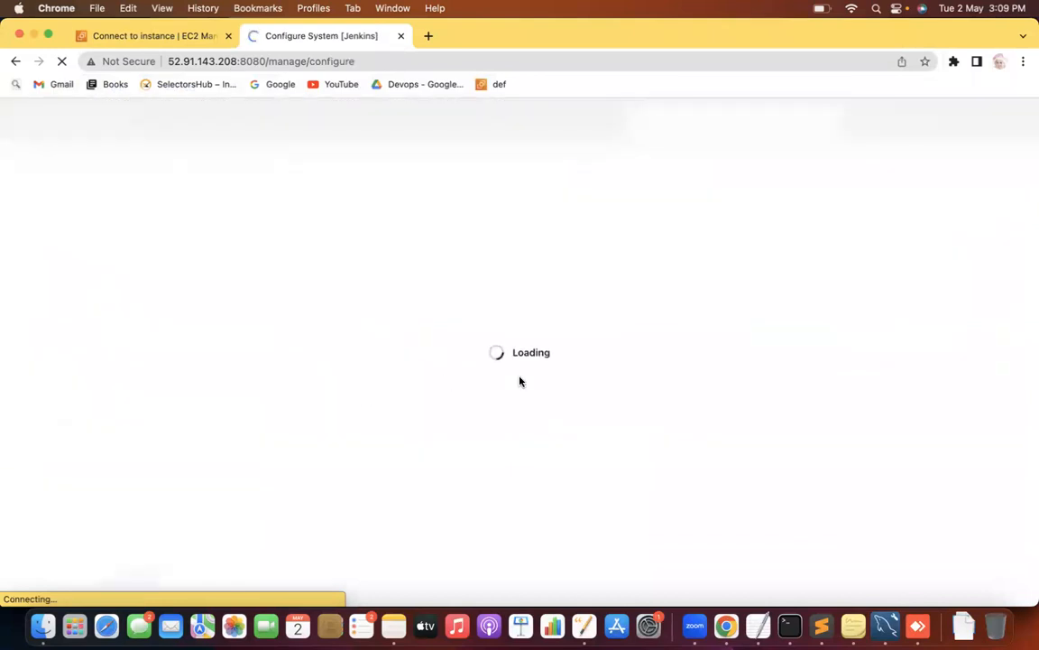
Step: Examine the E-mail Notification settings, including the advanced SMTP authentication, SSL and port options, and save the system configuration
{"action": "scroll", "coordinate": [519, 380], "scroll_direction": "down", "scroll_amount": 20}
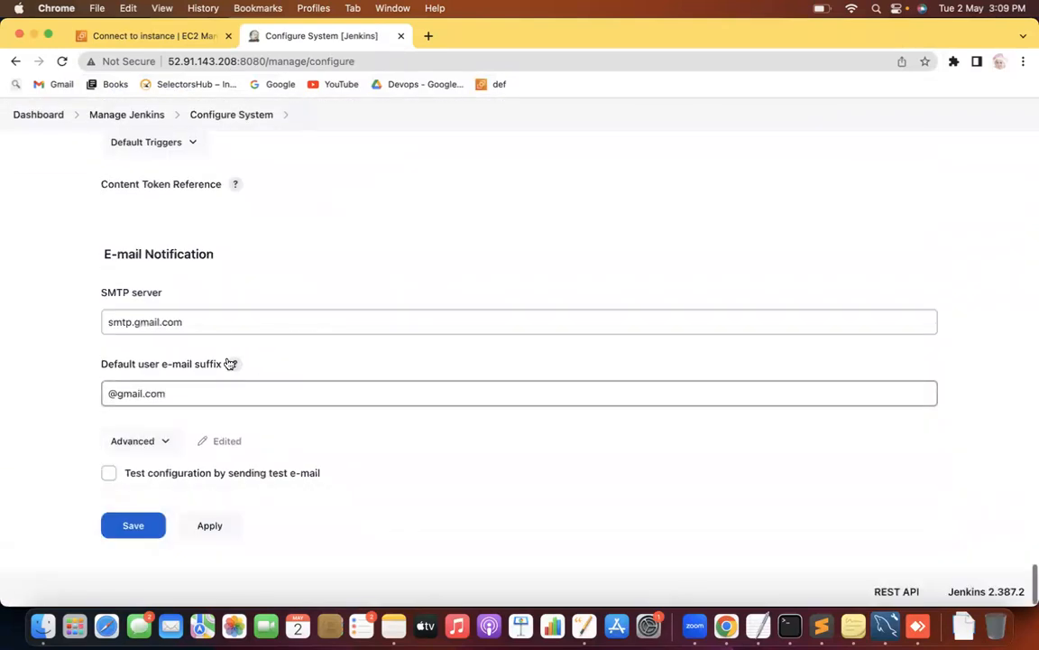
{"action": "left_click_drag", "start_coordinate": [104, 255], "coordinate": [233, 259]}
{"action": "left_click", "coordinate": [109, 322]}
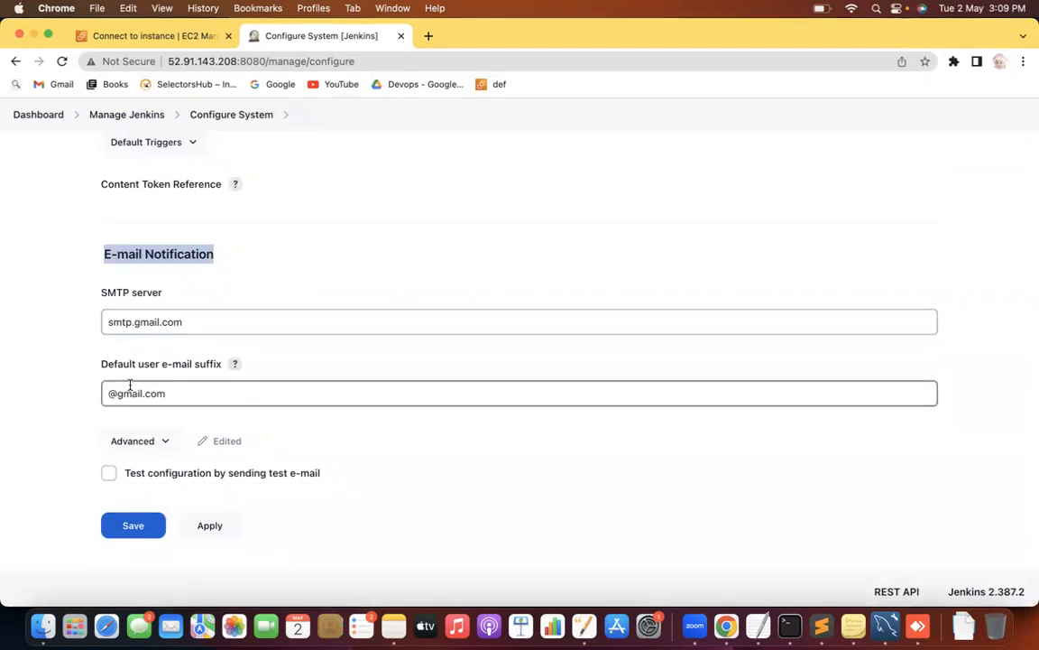
{"action": "left_click", "coordinate": [132, 442]}
{"action": "left_click", "coordinate": [52, 471]}
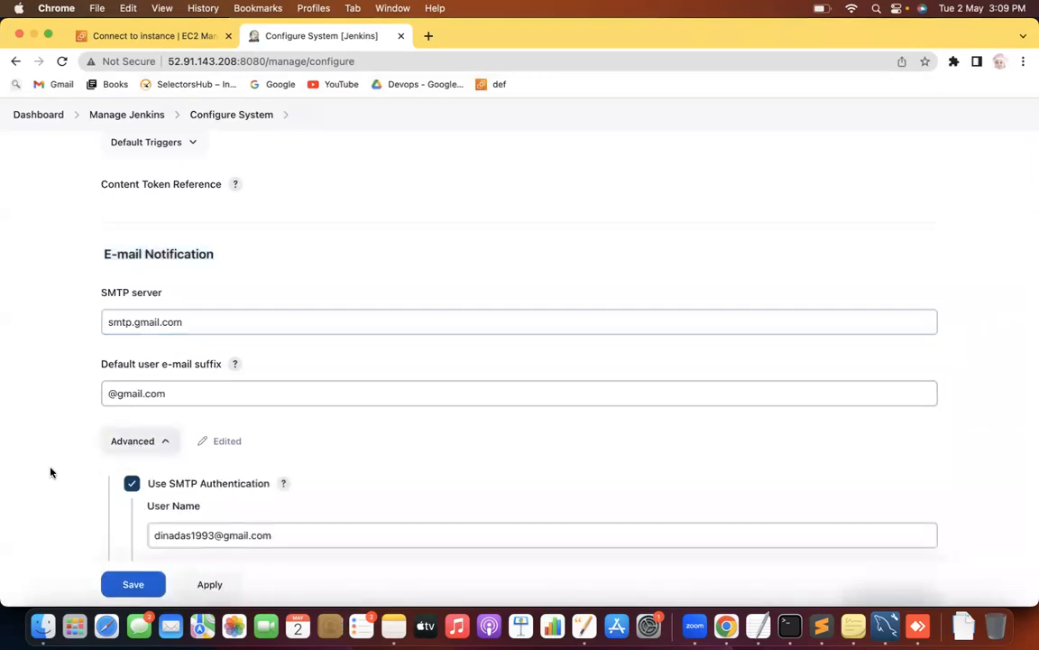
{"action": "scroll", "coordinate": [50, 472], "scroll_direction": "down", "scroll_amount": 1}
{"action": "scroll", "coordinate": [51, 472], "scroll_direction": "down", "scroll_amount": 5}
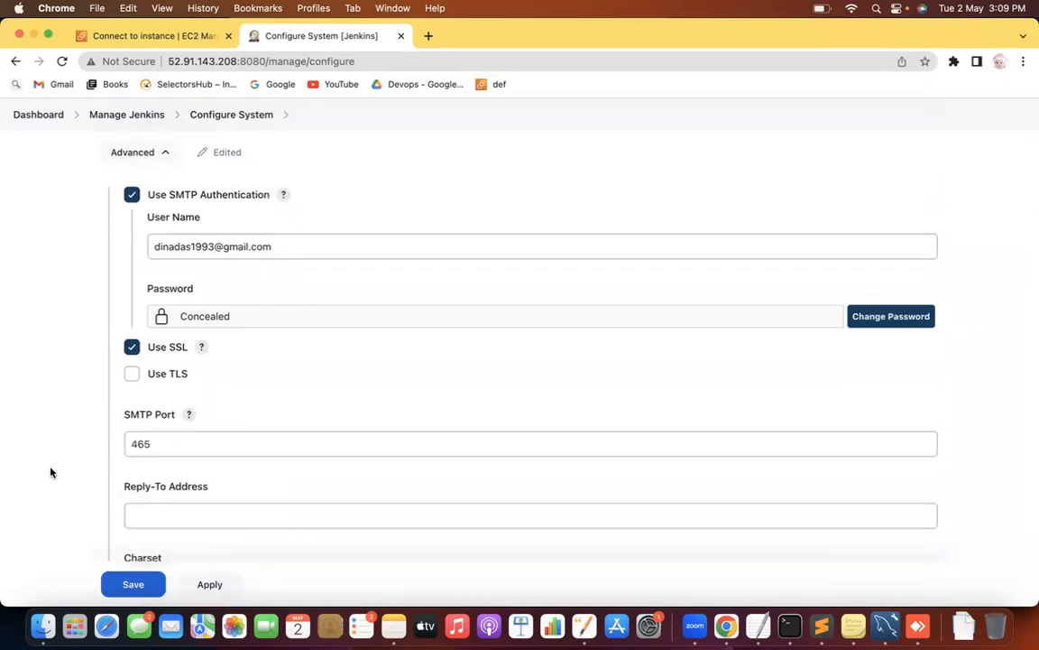
{"action": "scroll", "coordinate": [50, 472], "scroll_direction": "down", "scroll_amount": 1}
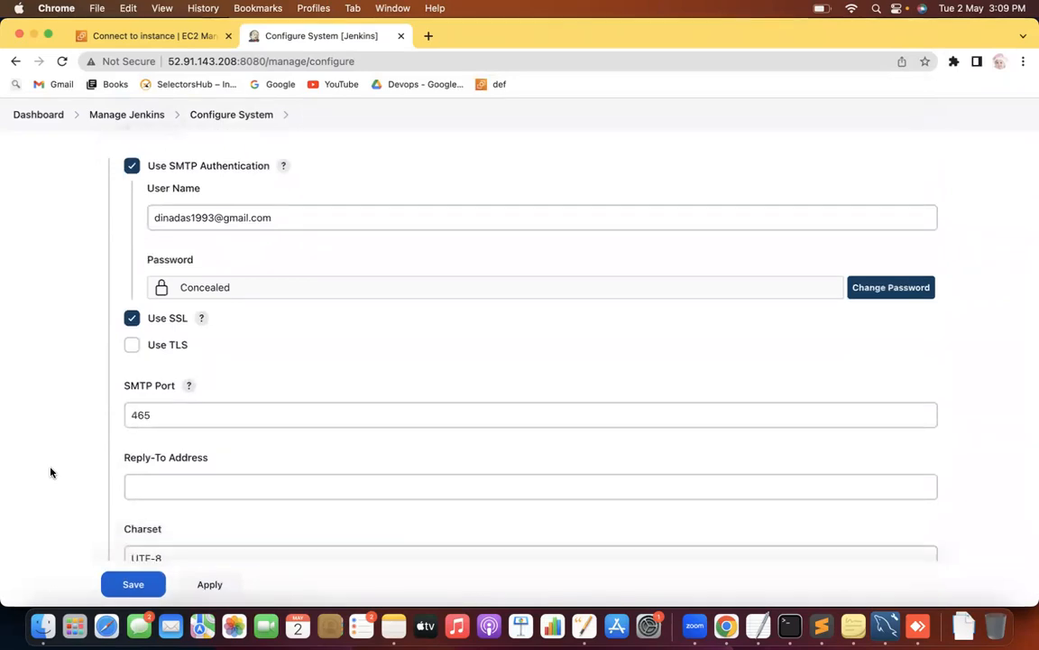
{"action": "scroll", "coordinate": [50, 472], "scroll_direction": "down", "scroll_amount": 5}
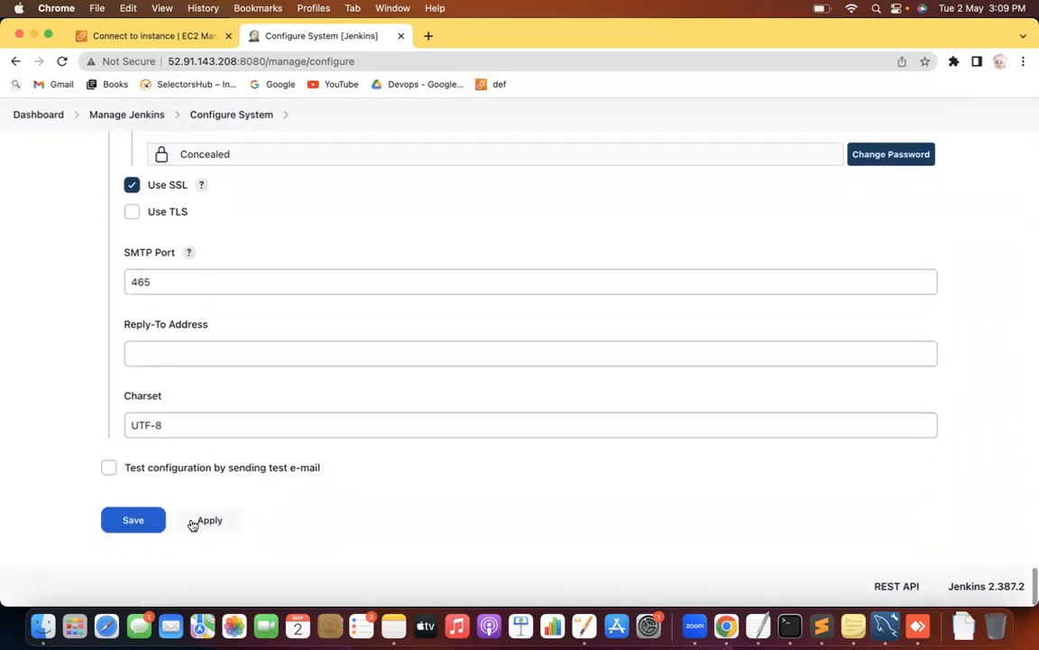
{"action": "left_click", "coordinate": [141, 521]}
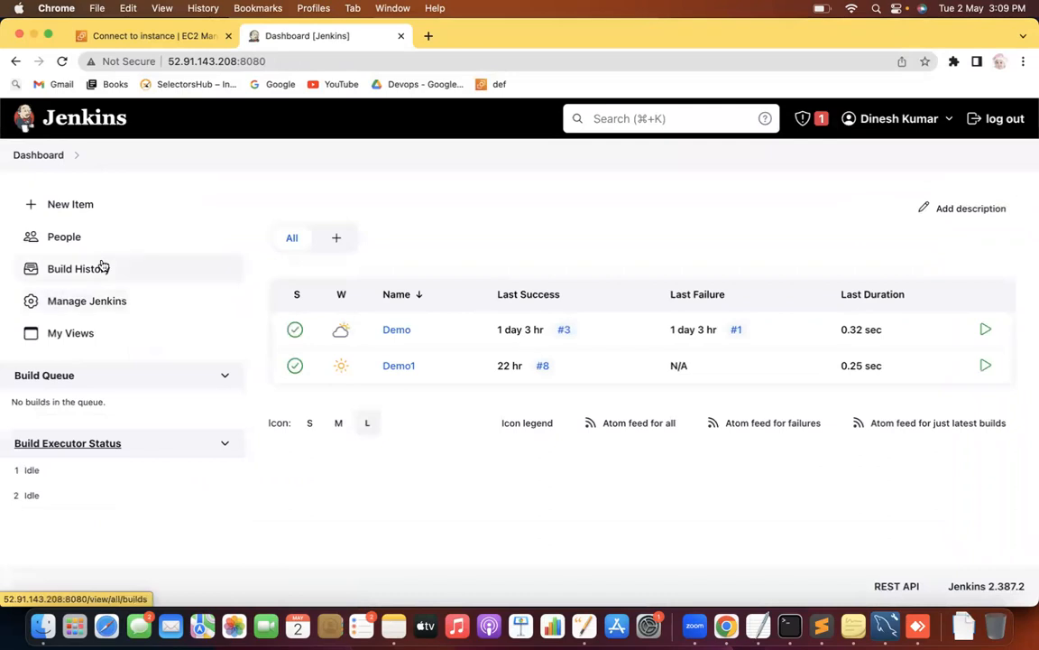
Step: Open the Demo job's configuration and add an E-mail Notification post-build action
{"action": "left_click", "coordinate": [398, 330]}
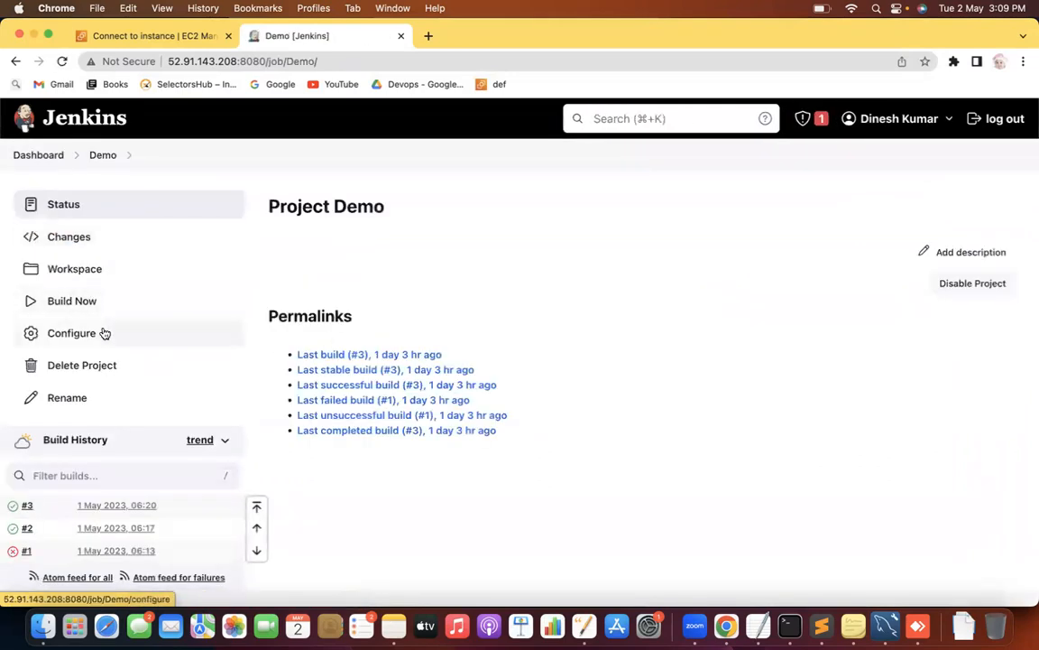
{"action": "left_click", "coordinate": [104, 333]}
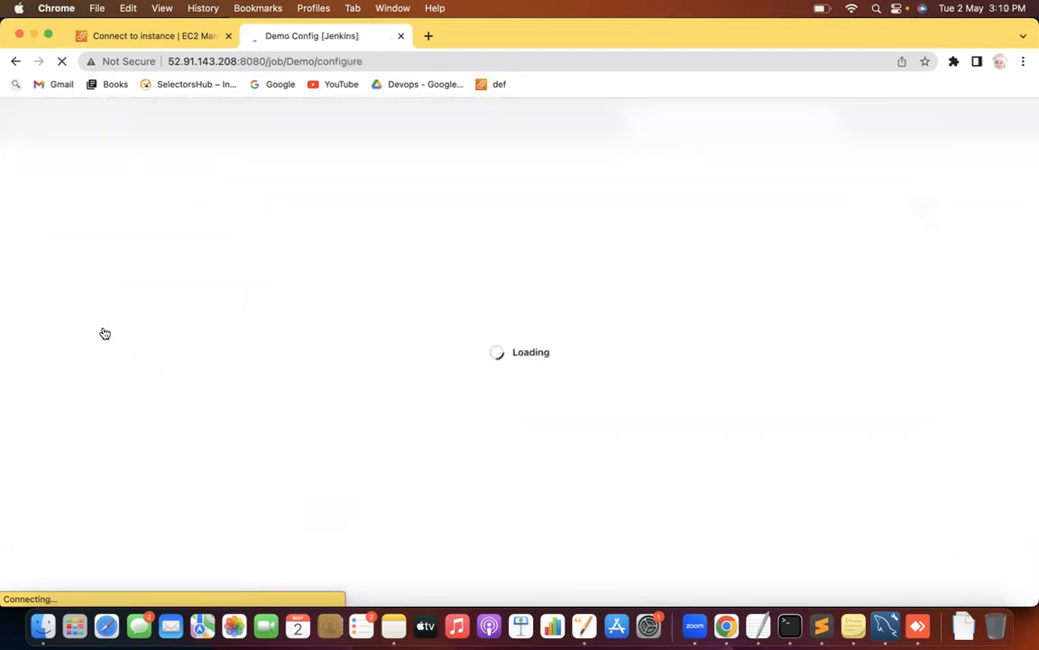
{"action": "scroll", "coordinate": [518, 291], "scroll_direction": "down", "scroll_amount": 15}
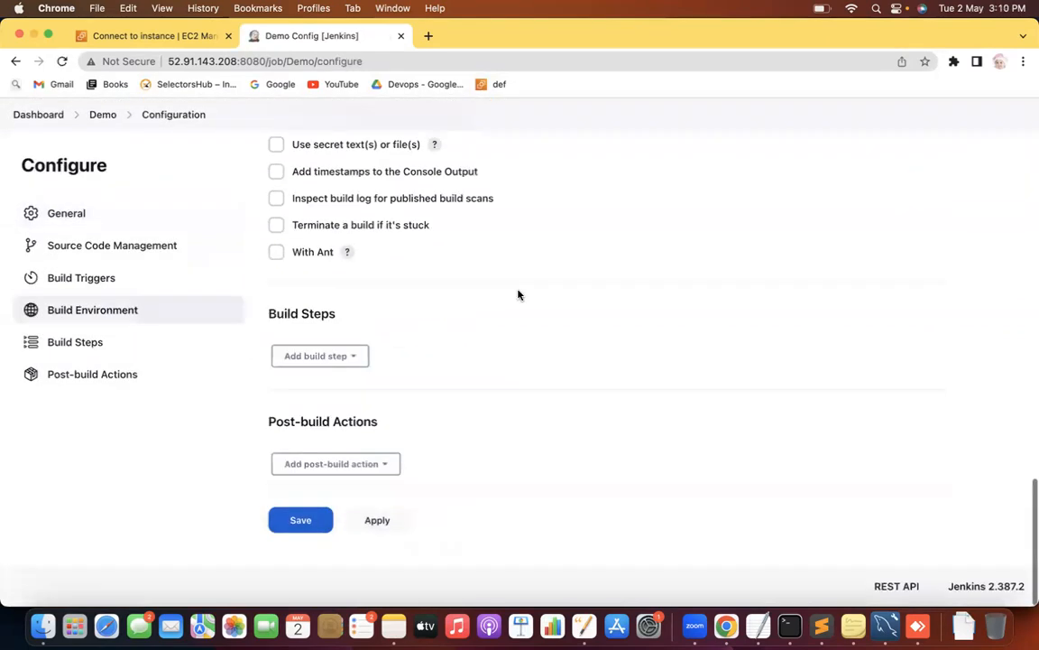
{"action": "left_click", "coordinate": [339, 463]}
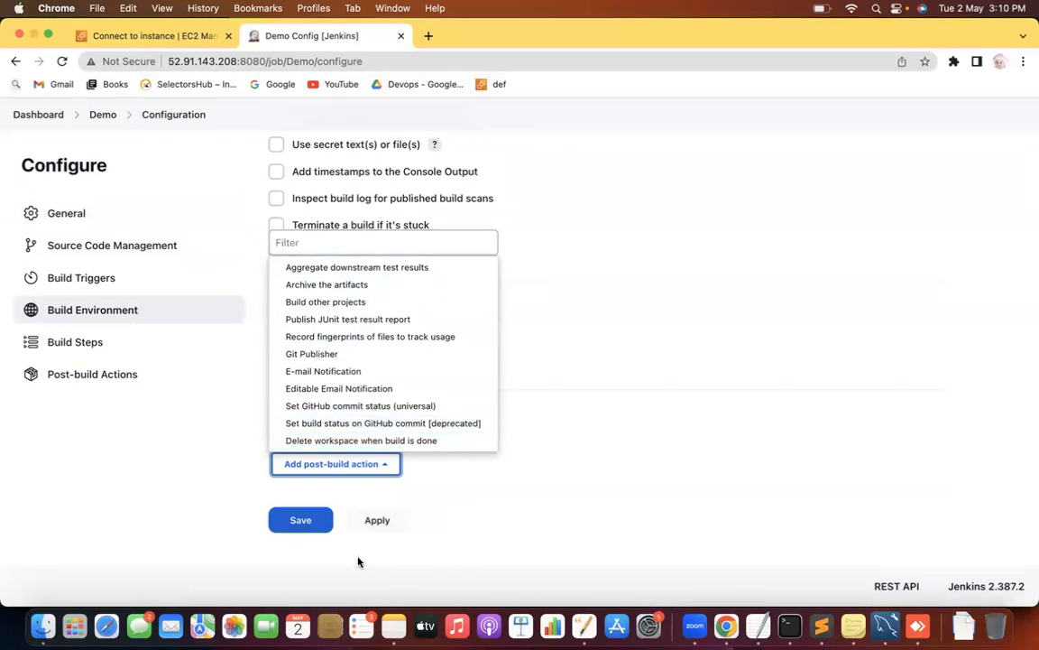
{"action": "left_click", "coordinate": [353, 370]}
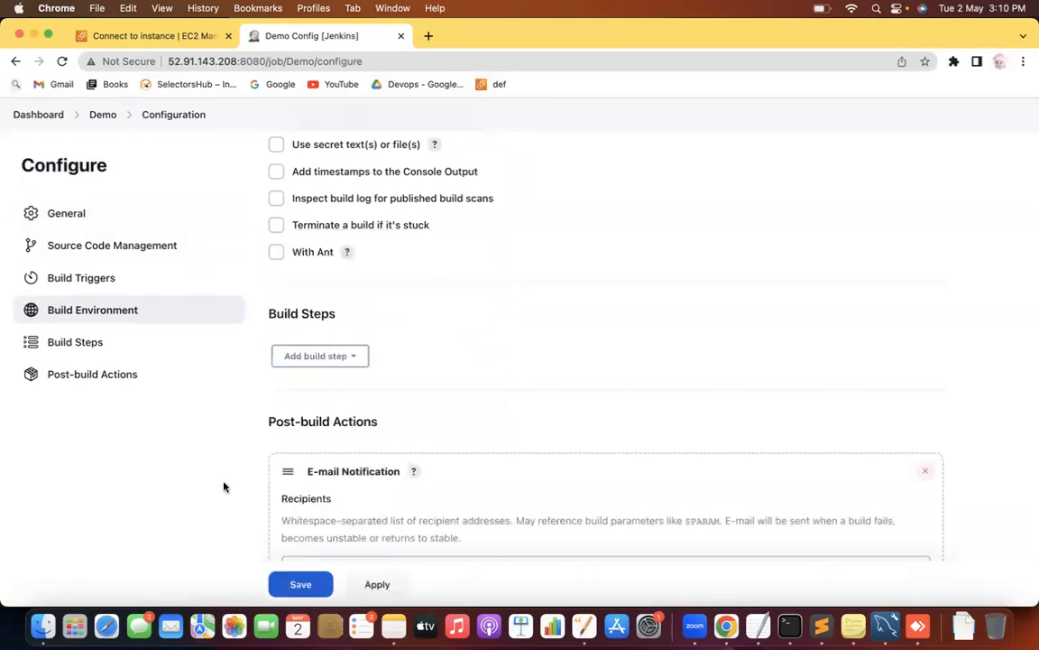
{"action": "scroll", "coordinate": [208, 497], "scroll_direction": "down", "scroll_amount": 4}
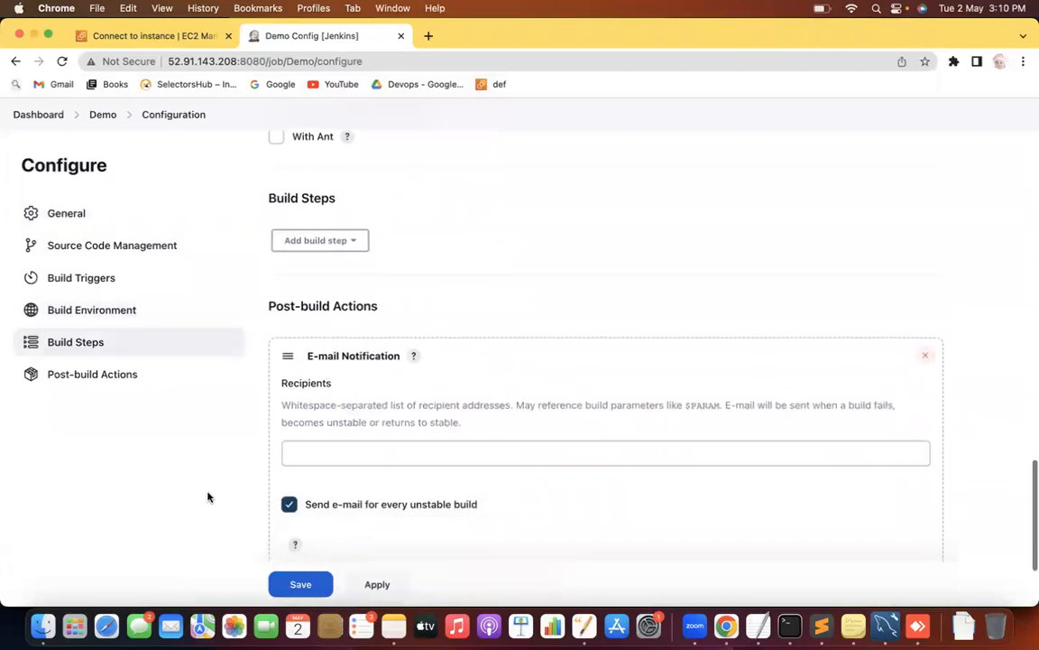
{"action": "scroll", "coordinate": [208, 497], "scroll_direction": "down", "scroll_amount": 2}
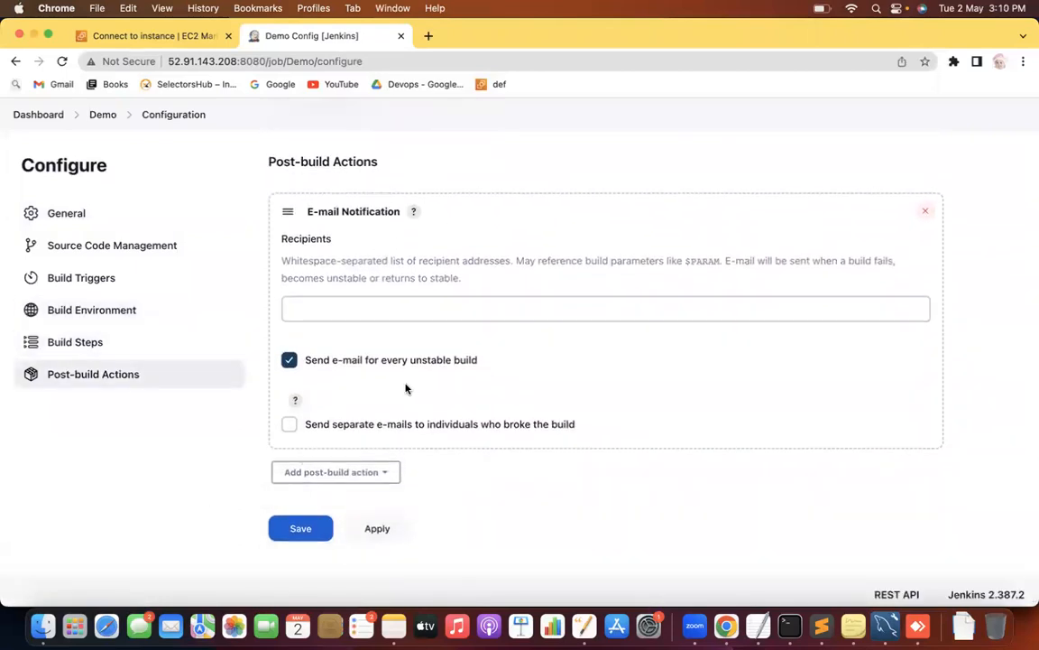
Step: Enter the recipient's e-mail address in the E-mail Notification post-build action
{"action": "left_click", "coordinate": [330, 306]}
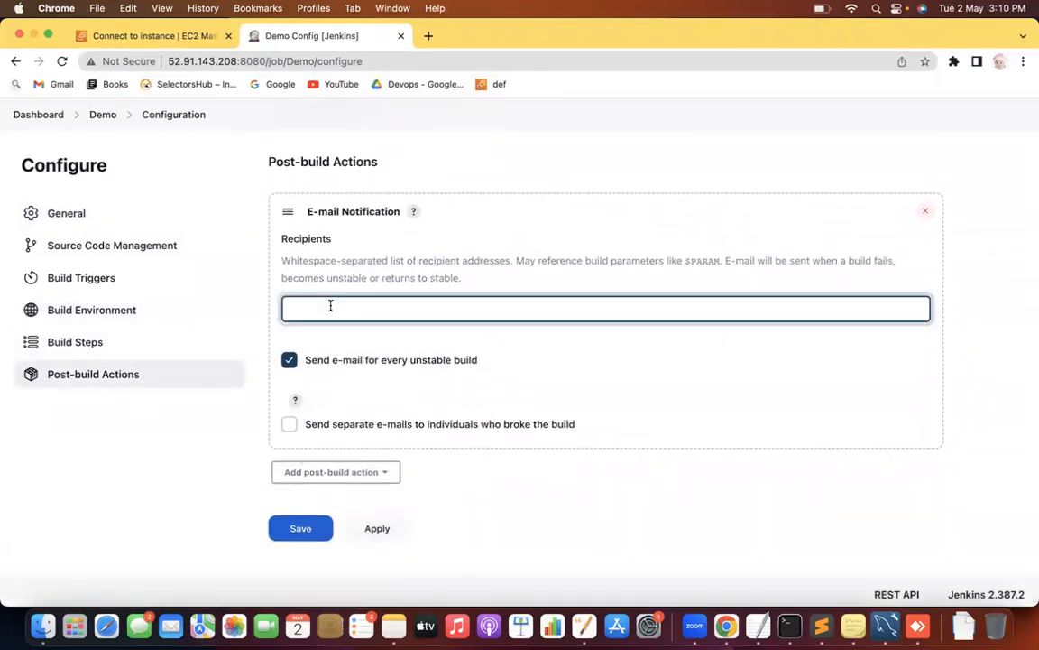
{"action": "left_click", "coordinate": [144, 539]}
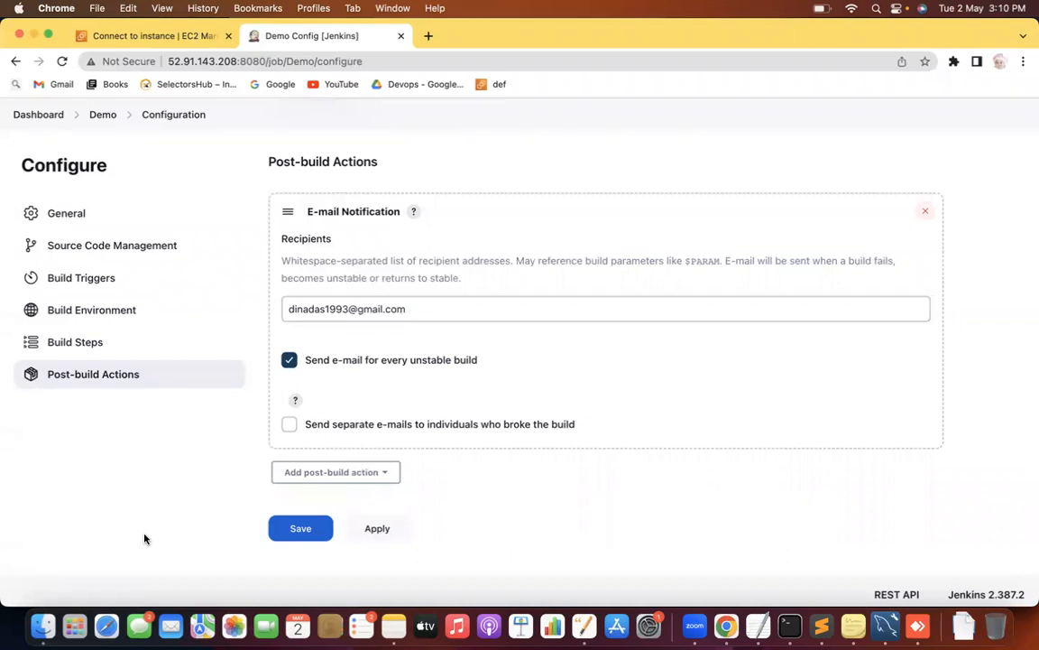
Step: Add an Execute shell build step to the Demo job
{"action": "scroll", "coordinate": [144, 538], "scroll_direction": "up", "scroll_amount": 20}
{"action": "scroll", "coordinate": [445, 483], "scroll_direction": "down", "scroll_amount": 20}
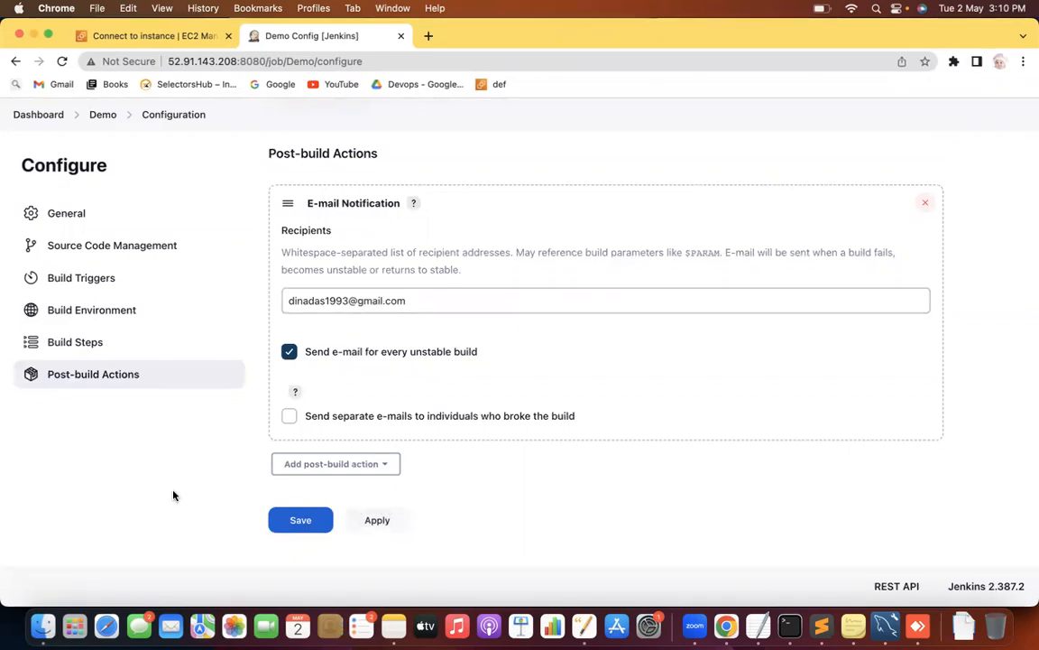
{"action": "scroll", "coordinate": [171, 491], "scroll_direction": "up", "scroll_amount": 10}
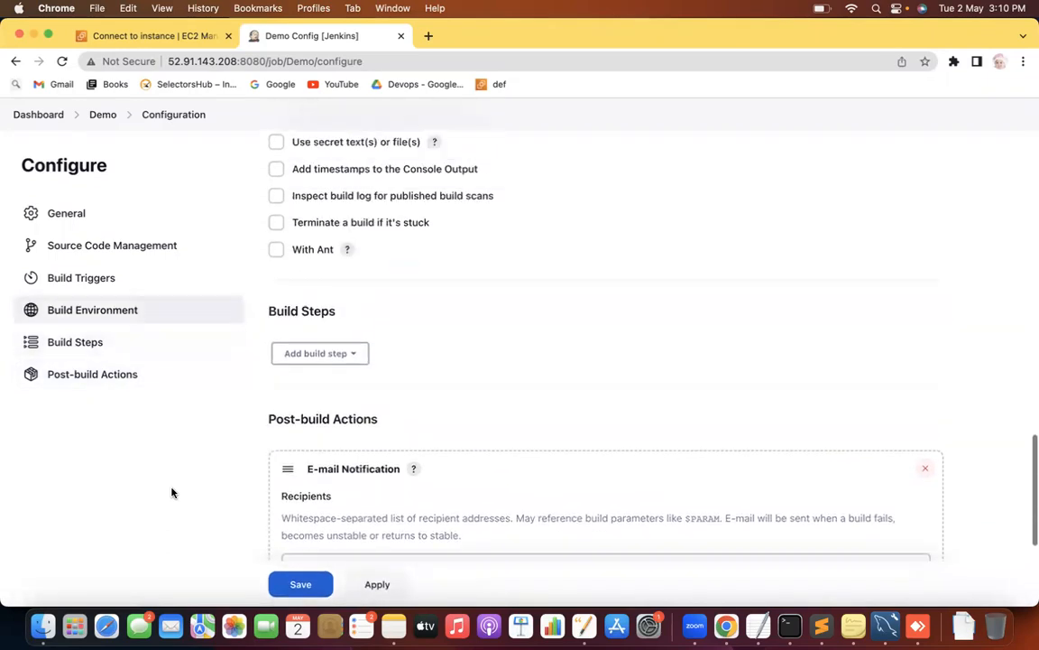
{"action": "scroll", "coordinate": [172, 492], "scroll_direction": "up", "scroll_amount": 3}
{"action": "scroll", "coordinate": [172, 491], "scroll_direction": "down", "scroll_amount": 3}
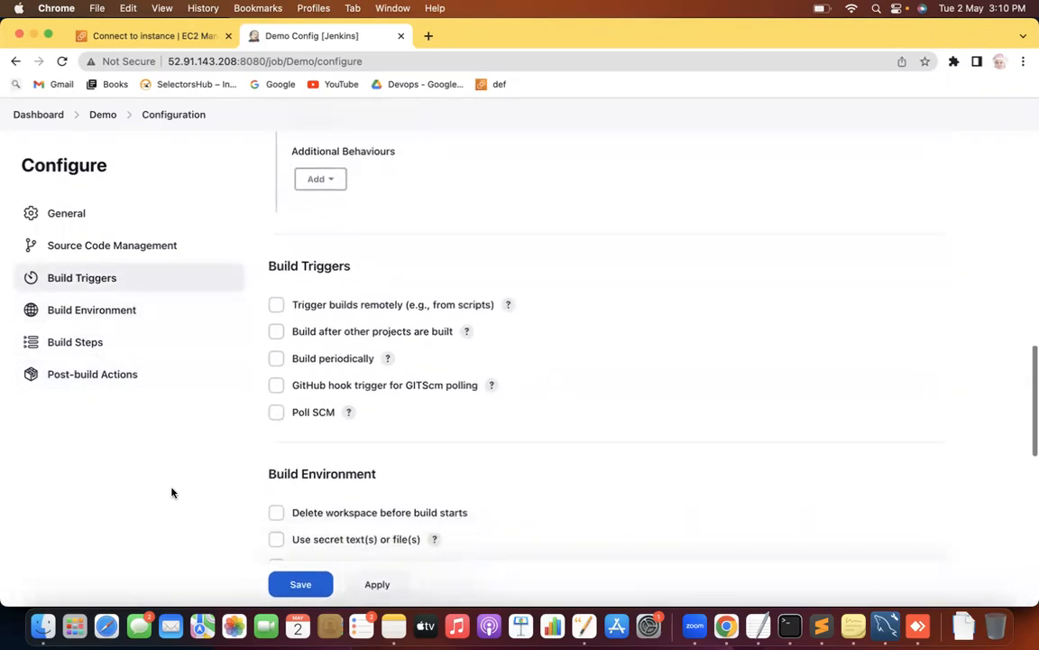
{"action": "scroll", "coordinate": [171, 491], "scroll_direction": "down", "scroll_amount": 5}
{"action": "left_click", "coordinate": [341, 344]}
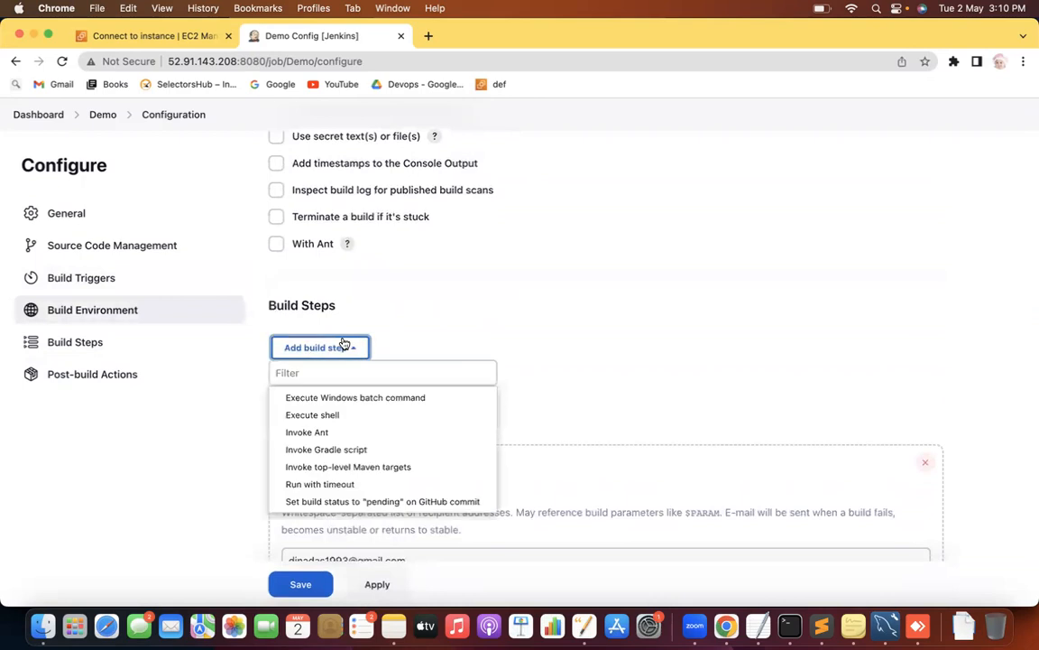
{"action": "left_click", "coordinate": [337, 414]}
{"action": "scroll", "coordinate": [215, 494], "scroll_direction": "down", "scroll_amount": 1}
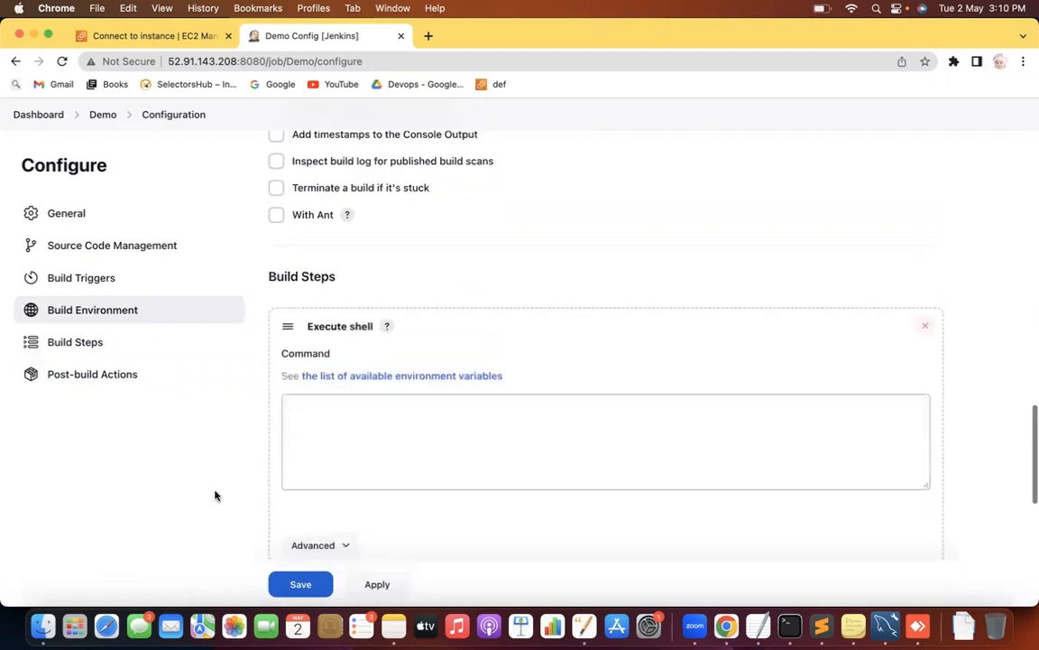
Step: Enter echo "I am going to fail this job" as the command of the Execute shell build step
{"action": "left_click", "coordinate": [385, 429]}
{"action": "type", "text": "echo \""}
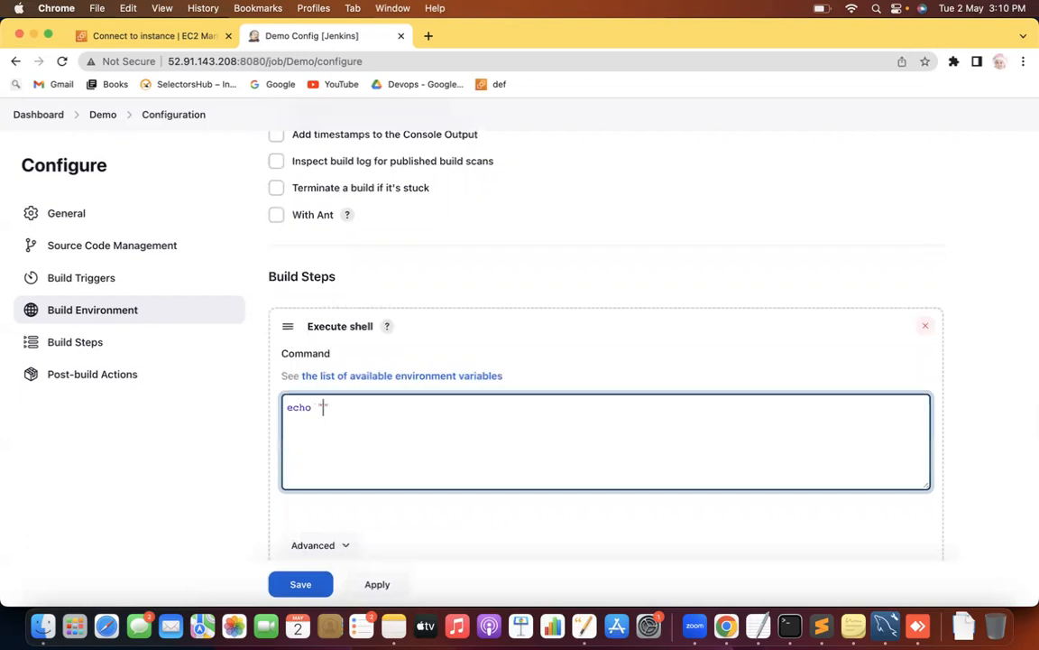
{"action": "type", "text": "I am going to b"}
{"action": "key", "text": "BackSpace"}
{"action": "type", "text": "fatbis"}
{"action": "key", "text": "BackSpace"}
{"action": "key", "text": "BackSpace"}
{"action": "key", "text": "BackSpace"}
{"action": "key", "text": "BackSpace"}
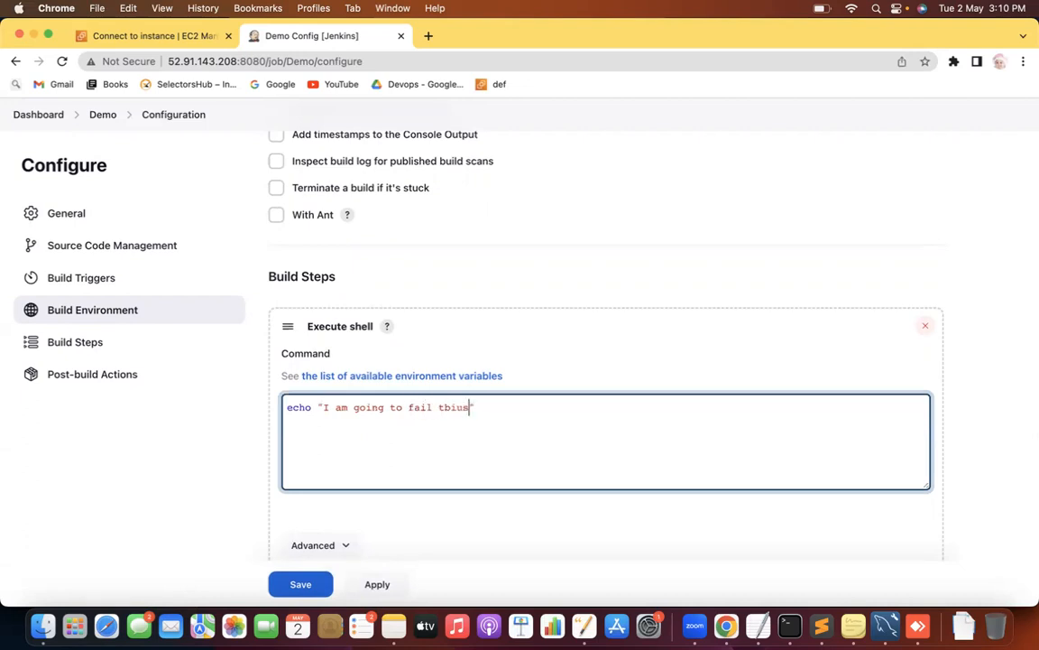
{"action": "type", "text": "is jiob"}
{"action": "type", "text": "ob"}
Step: Change echo to the invalid command decho in the shell script and save the Demo job configuration
{"action": "left_click_drag", "start_coordinate": [515, 406], "coordinate": [301, 397]}
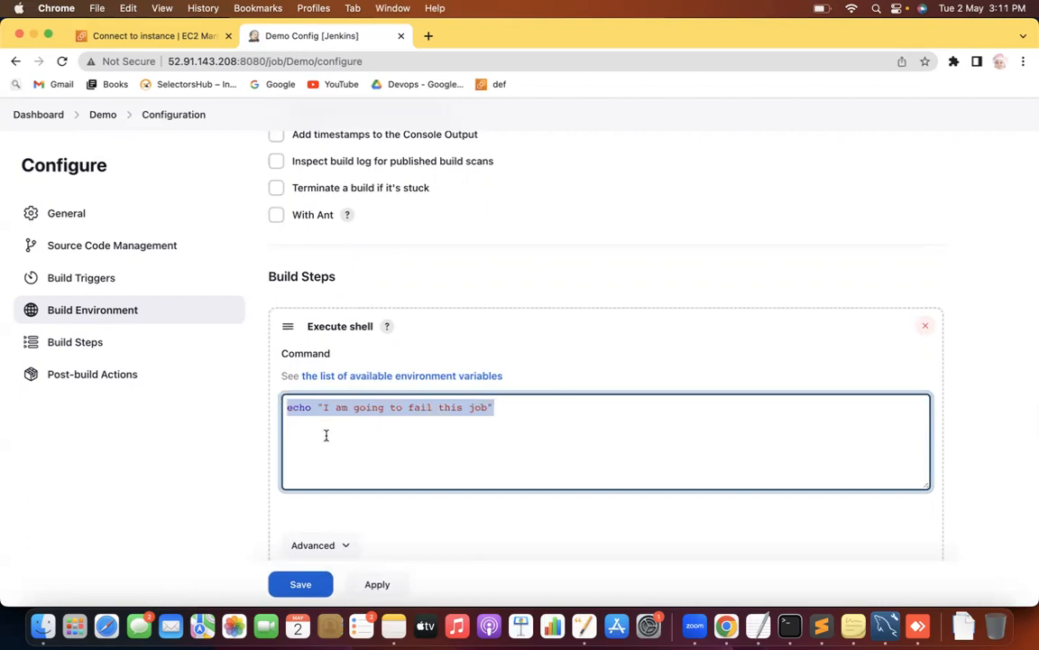
{"action": "left_click", "coordinate": [289, 409]}
{"action": "type", "text": "d"}
{"action": "left_click", "coordinate": [167, 506]}
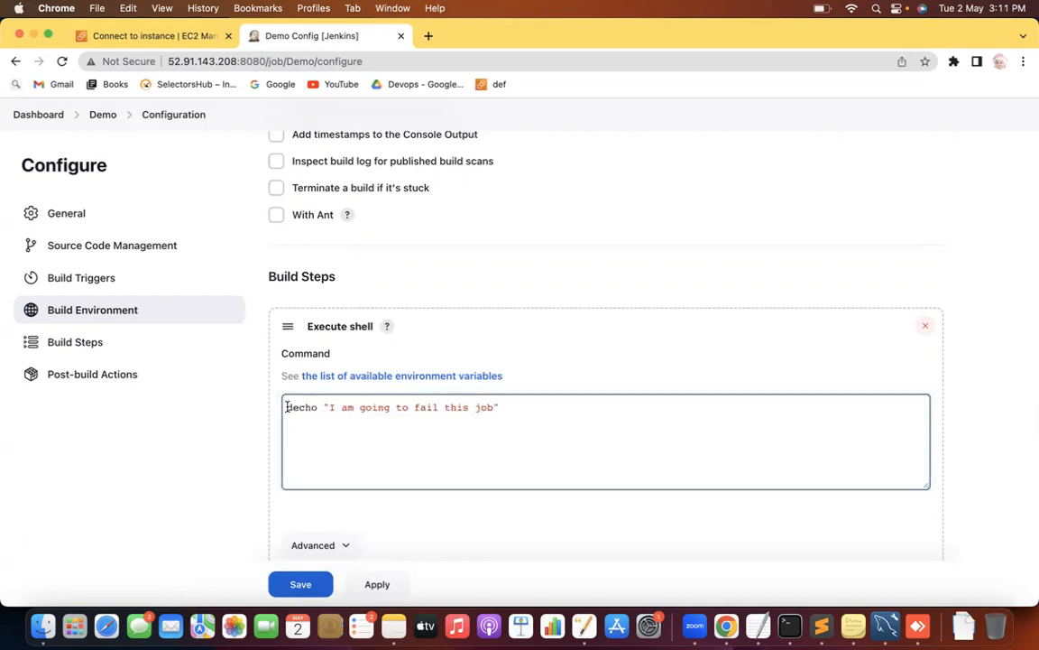
{"action": "left_click_drag", "start_coordinate": [287, 407], "coordinate": [317, 407]}
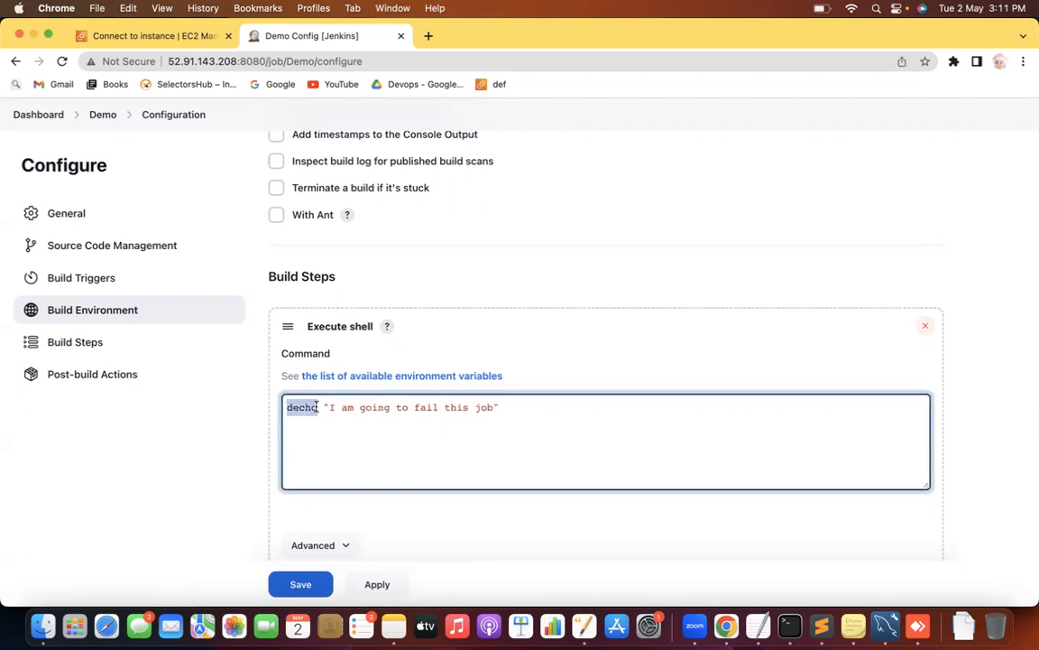
{"action": "left_click", "coordinate": [325, 442]}
{"action": "left_click_drag", "start_coordinate": [287, 407], "coordinate": [316, 408]}
{"action": "left_click", "coordinate": [316, 589]}
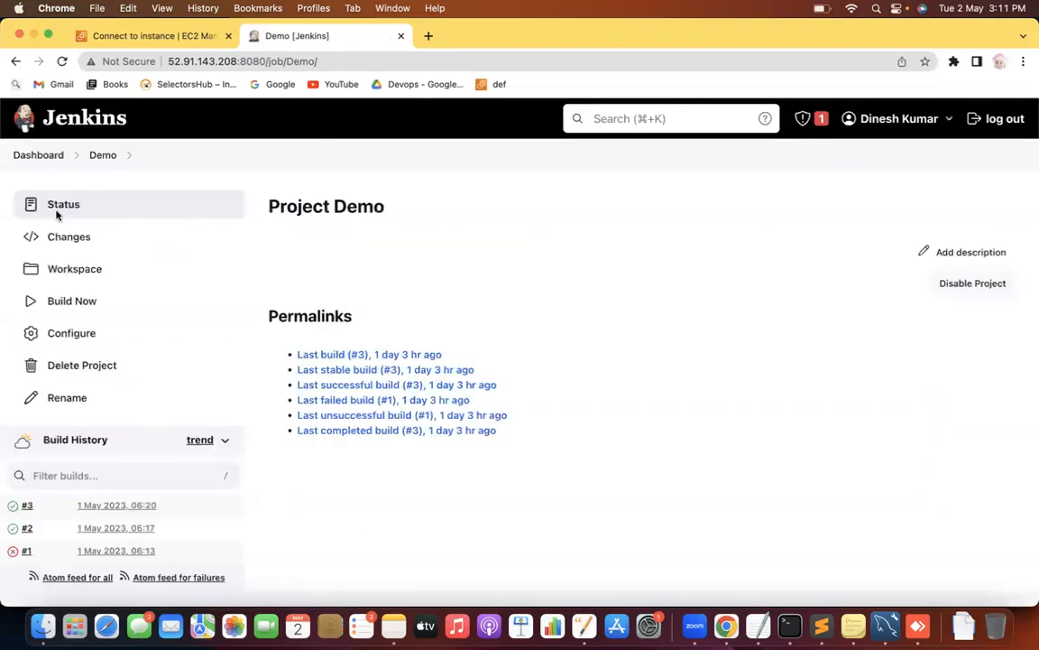
Step: Run a build of the Demo job and open the new build's console output
{"action": "left_click", "coordinate": [82, 303]}
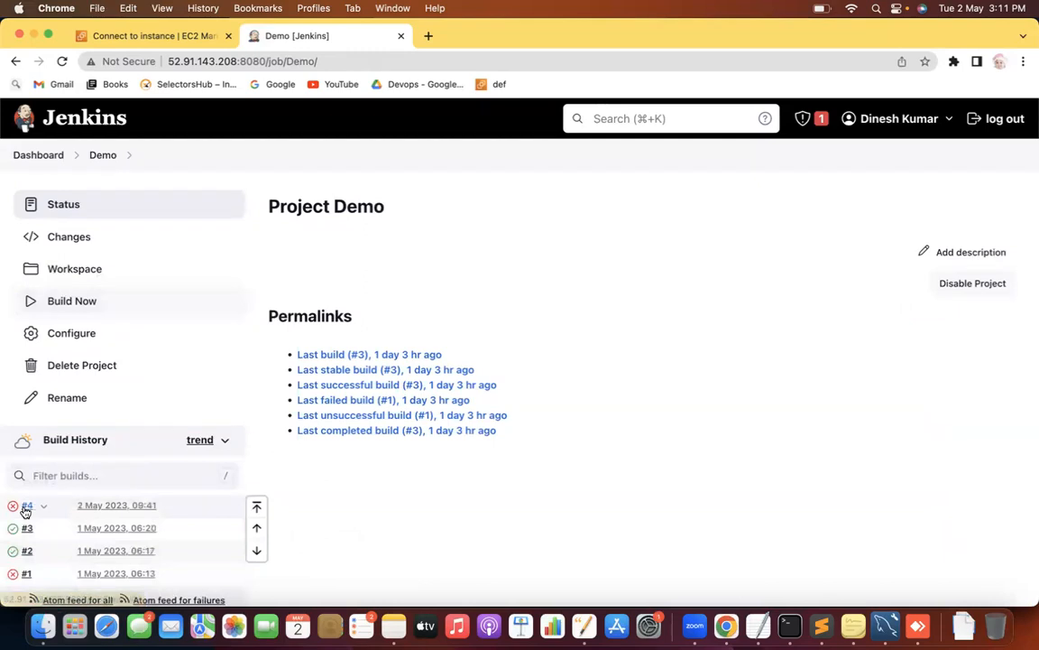
{"action": "left_click", "coordinate": [26, 506]}
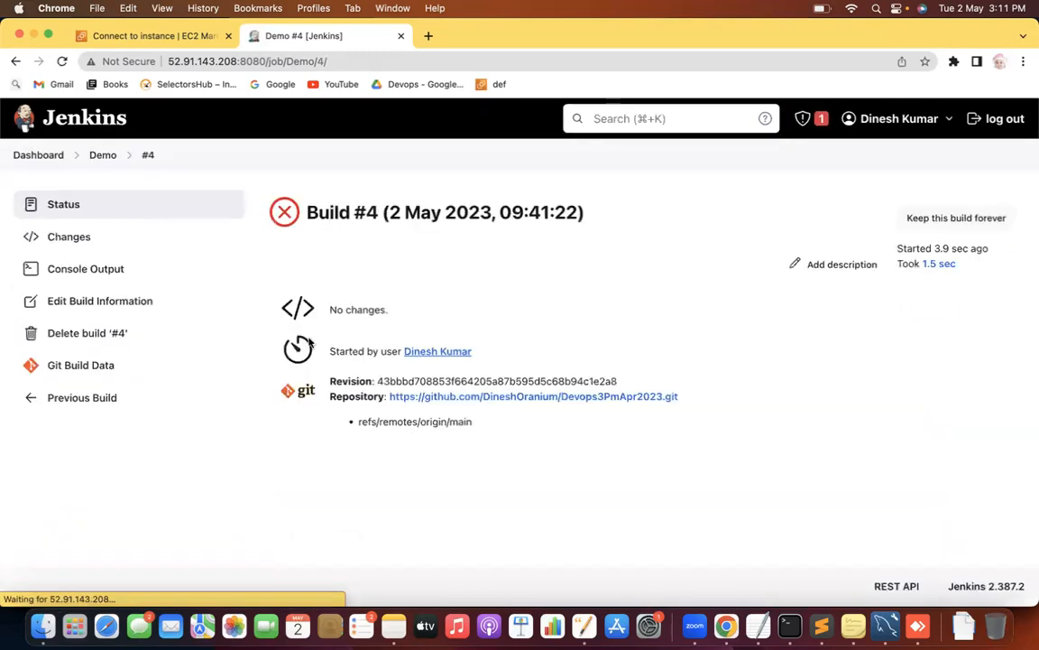
{"action": "left_click", "coordinate": [99, 273]}
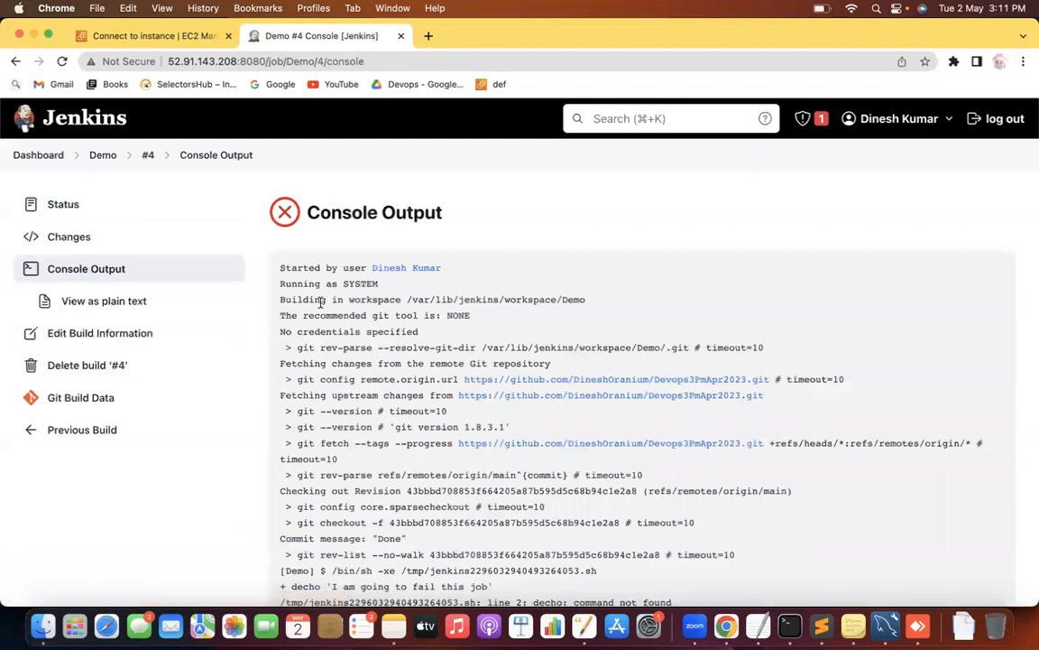
Step: Examine the build's console output for the decho command error, the e-mail sending line and the final status
{"action": "left_click_drag", "start_coordinate": [322, 303], "coordinate": [468, 299]}
{"action": "left_click_drag", "start_coordinate": [327, 318], "coordinate": [465, 317]}
{"action": "left_click", "coordinate": [334, 399]}
{"action": "scroll", "coordinate": [332, 399], "scroll_direction": "down", "scroll_amount": 1}
{"action": "scroll", "coordinate": [332, 400], "scroll_direction": "down", "scroll_amount": 2}
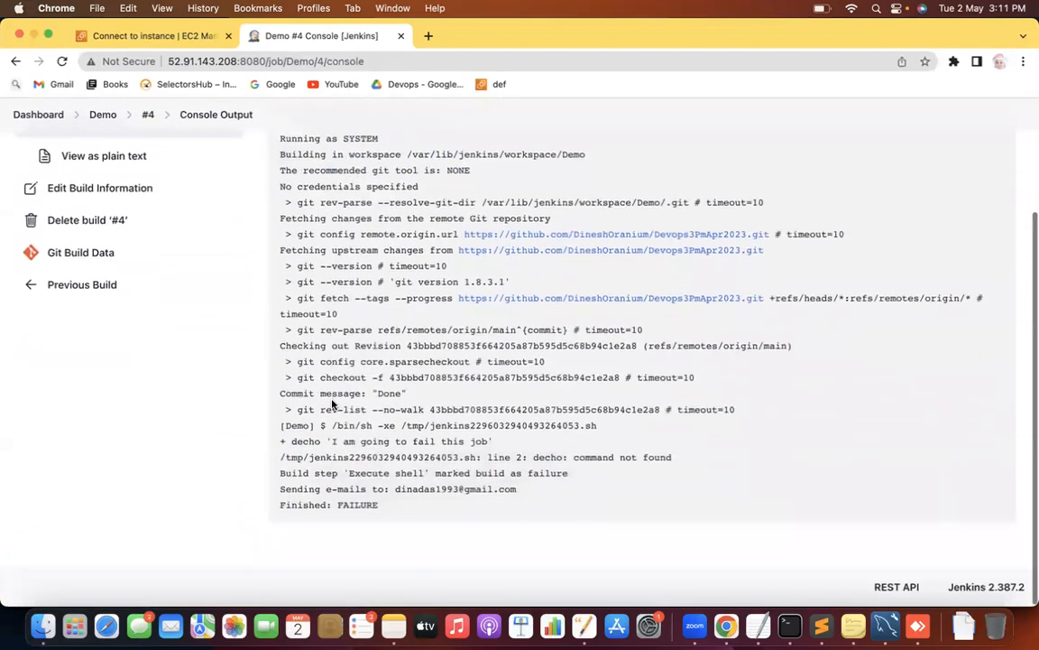
{"action": "left_click_drag", "start_coordinate": [348, 472], "coordinate": [673, 461]}
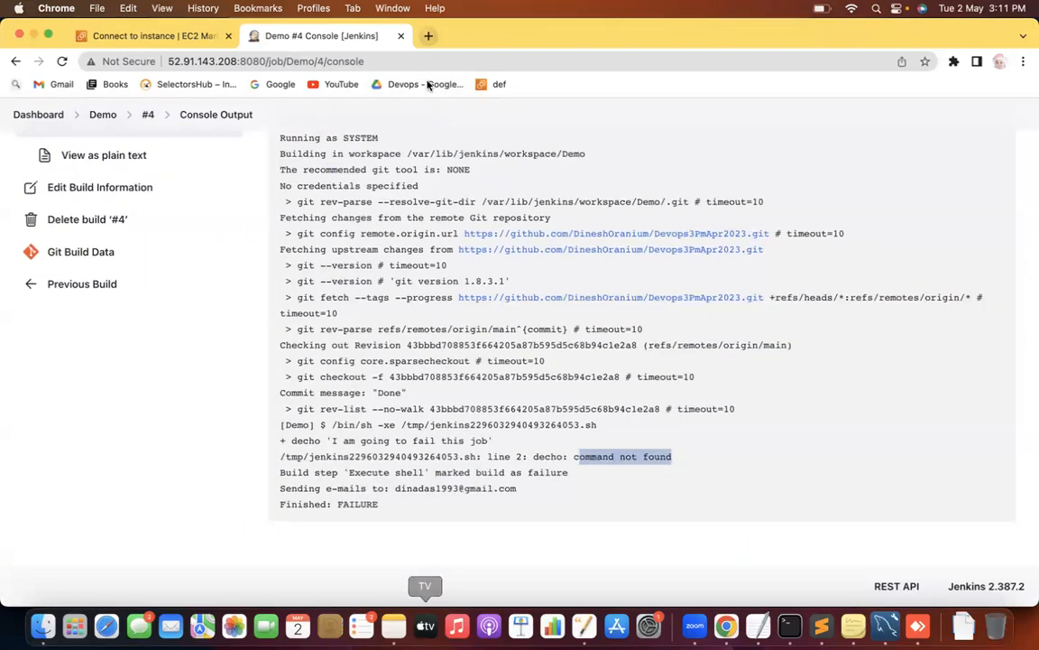
Step: Open Gmail in a new browser tab and open the "Build failed in Jenkins: Demo #4" e-mail
{"action": "left_click", "coordinate": [427, 36]}
{"action": "type", "text": "gmail.com"}
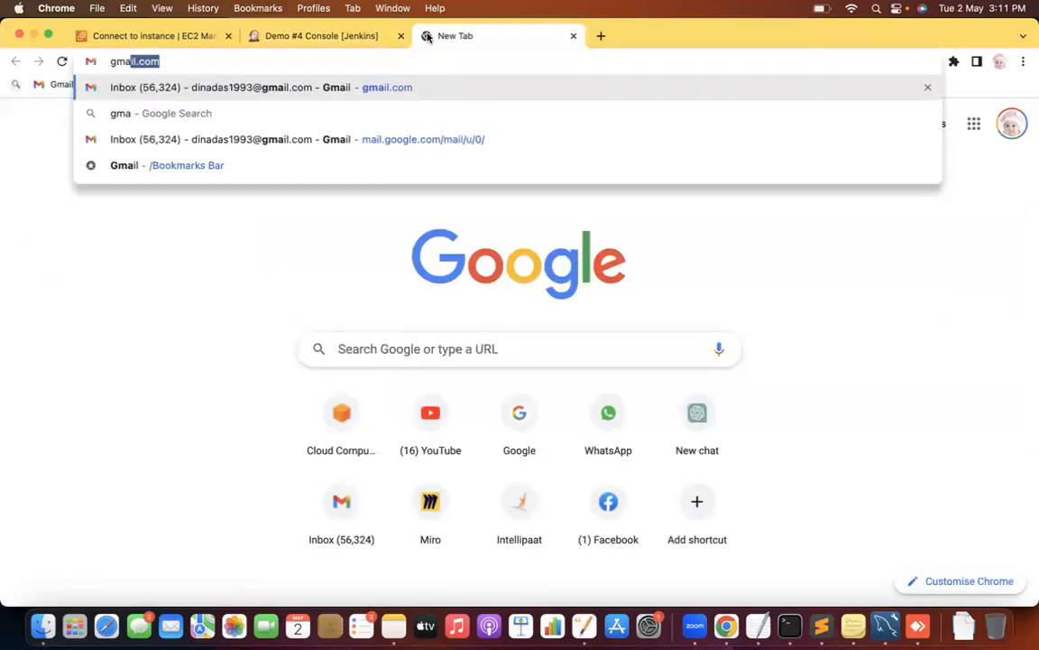
{"action": "key", "text": "Return"}
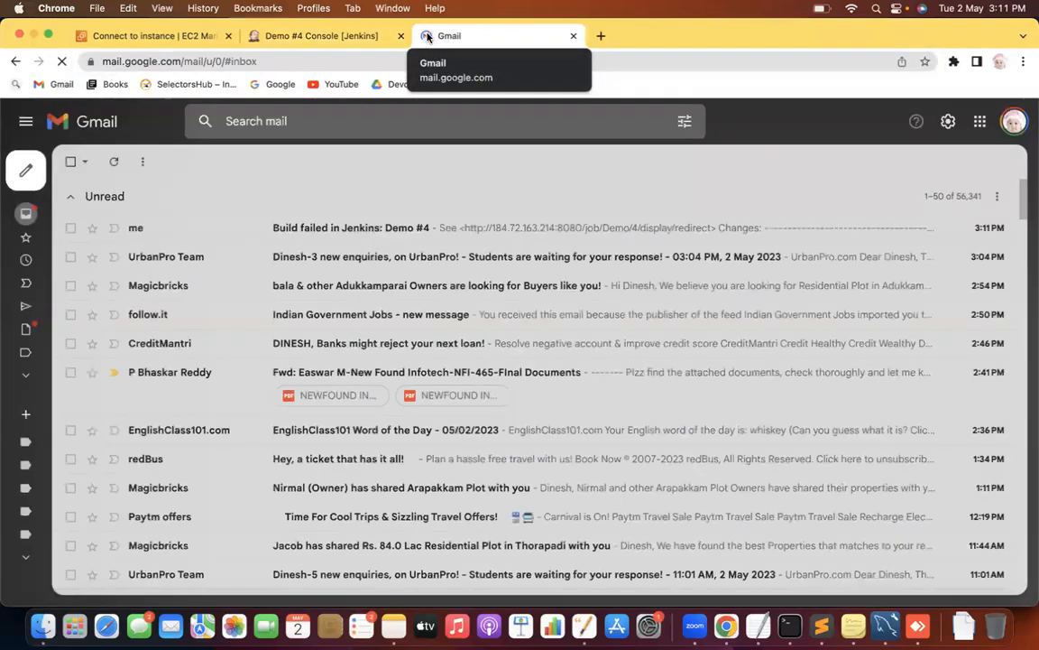
{"action": "left_click", "coordinate": [367, 233]}
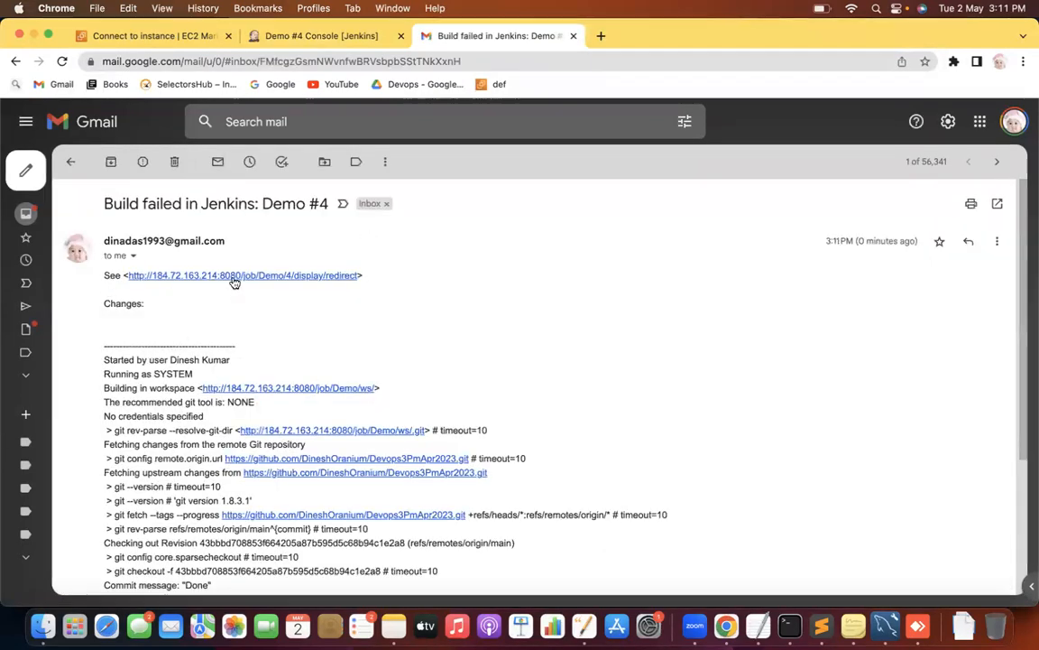
Step: Examine the failure e-mail's build link and console log, and compare them with the Demo #4 console output in Jenkins
{"action": "scroll", "coordinate": [243, 307], "scroll_direction": "down", "scroll_amount": 5}
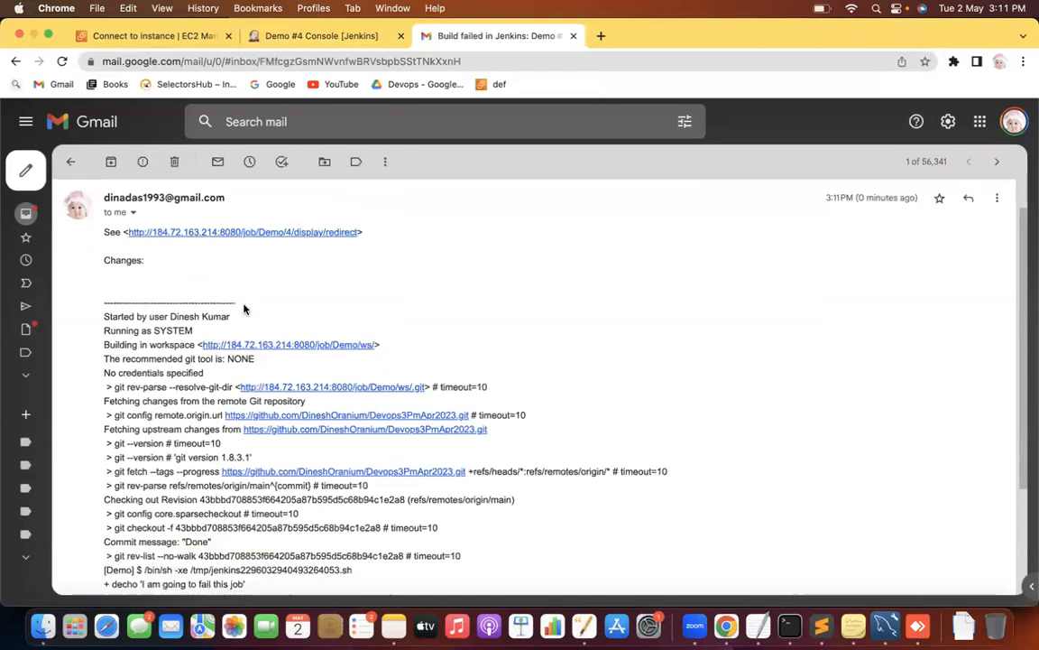
{"action": "left_click_drag", "start_coordinate": [124, 238], "coordinate": [350, 482]}
{"action": "left_click", "coordinate": [371, 484]}
{"action": "scroll", "coordinate": [370, 486], "scroll_direction": "up", "scroll_amount": 5}
{"action": "left_click_drag", "start_coordinate": [132, 343], "coordinate": [236, 585]}
{"action": "left_click", "coordinate": [606, 319]}
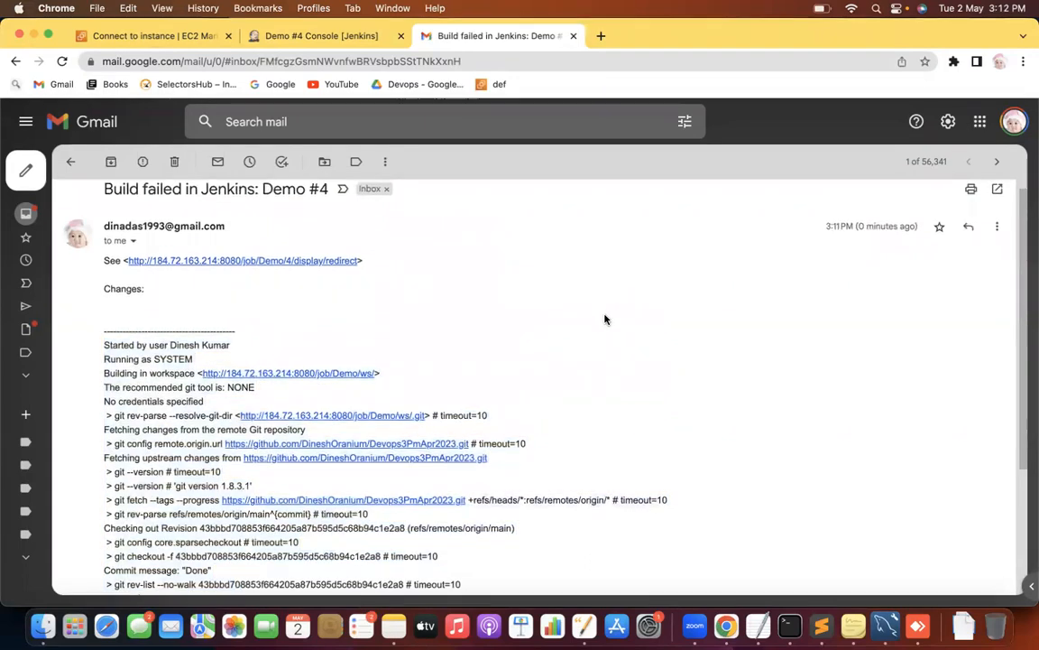
{"action": "scroll", "coordinate": [605, 319], "scroll_direction": "down", "scroll_amount": 5}
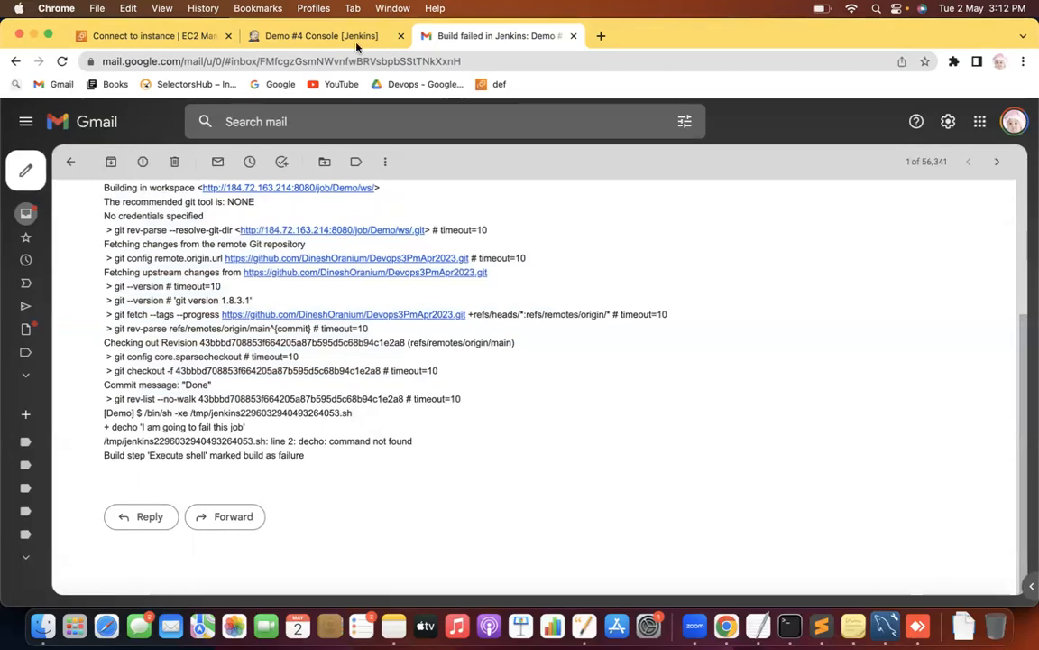
{"action": "left_click", "coordinate": [289, 34]}
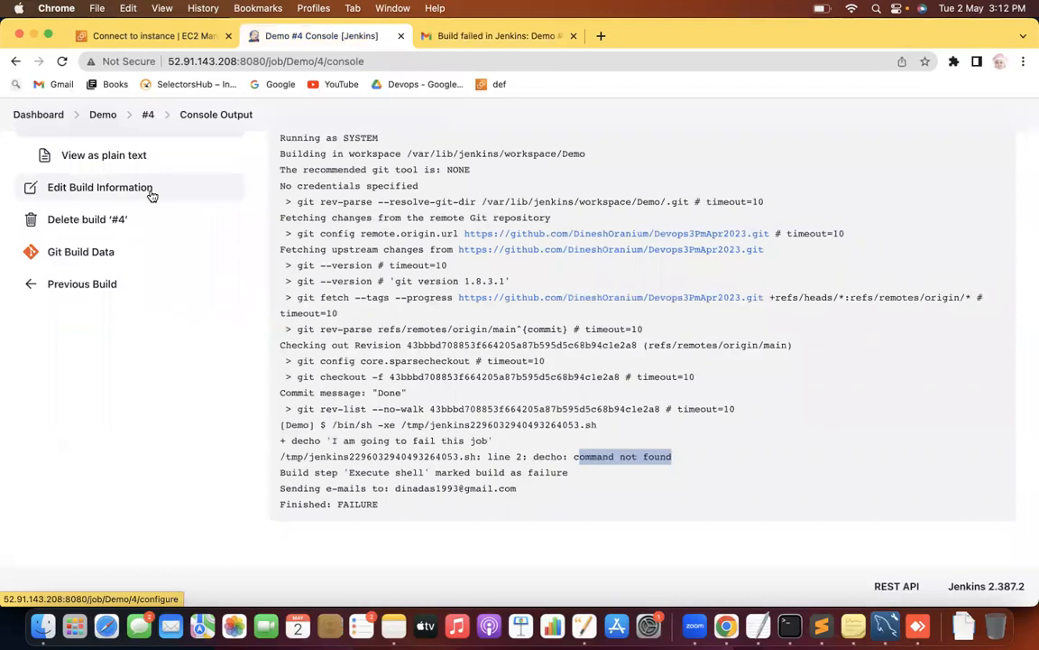
{"action": "left_click", "coordinate": [478, 37]}
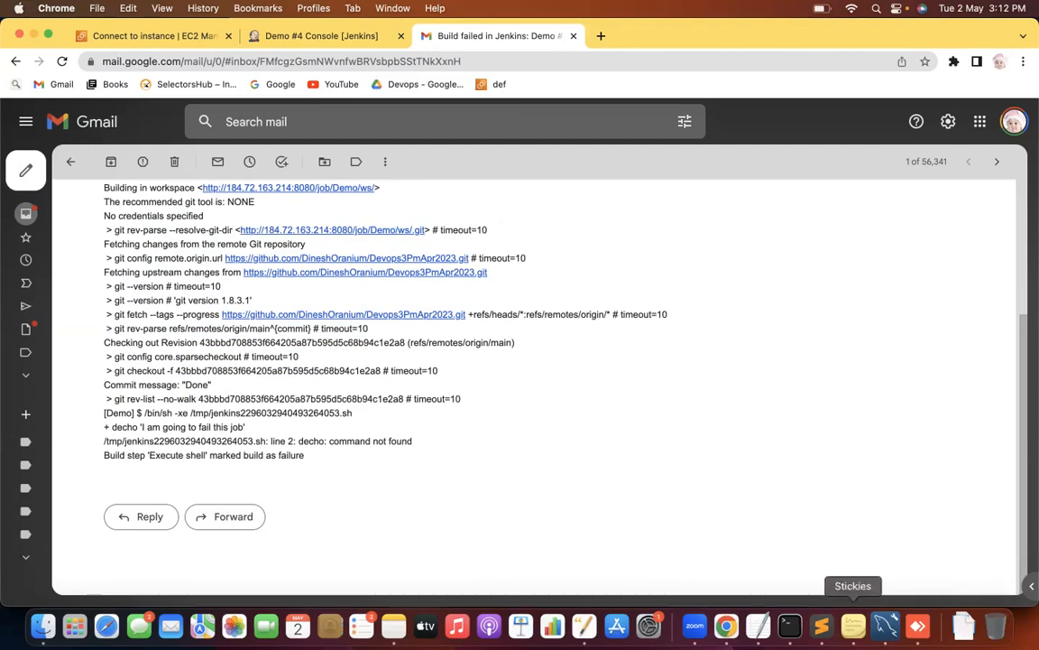
Step: Switch to Sublime Text and start a new note with the heading "Security in Jenkins:-"
{"action": "left_click", "coordinate": [822, 625]}
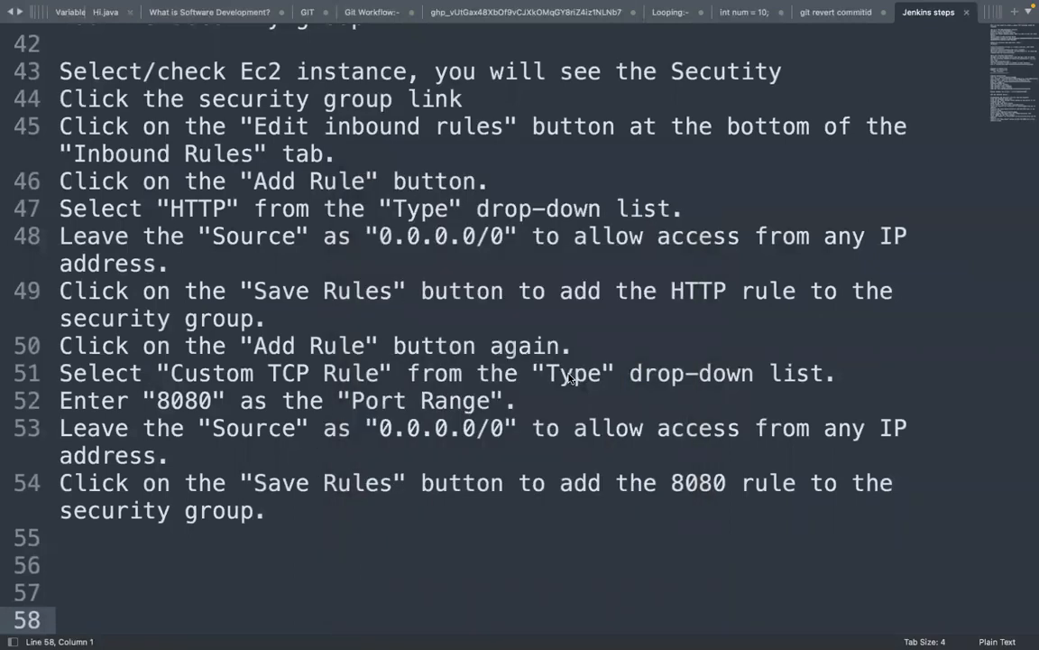
{"action": "key", "text": "super+n"}
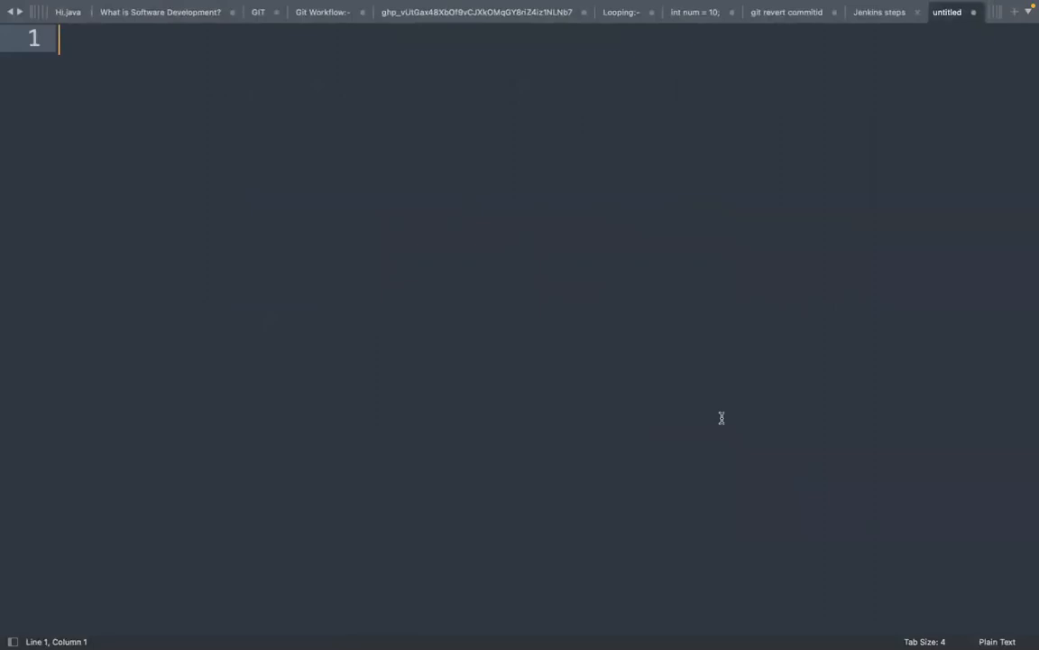
{"action": "type", "text": "Security in Jen"}
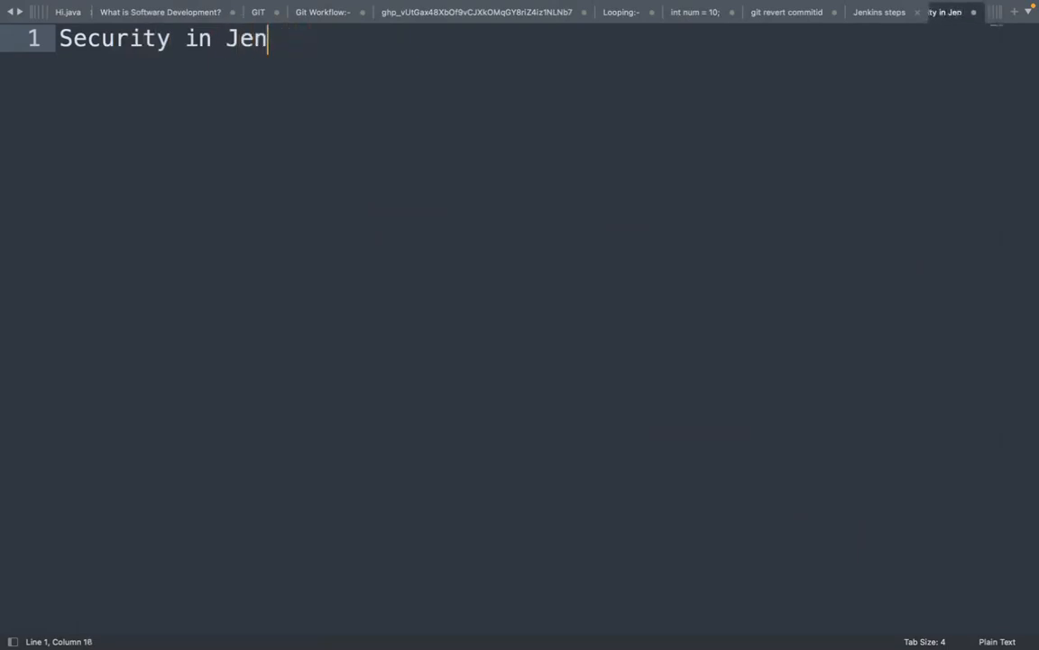
{"action": "type", "text": "kins:-"}
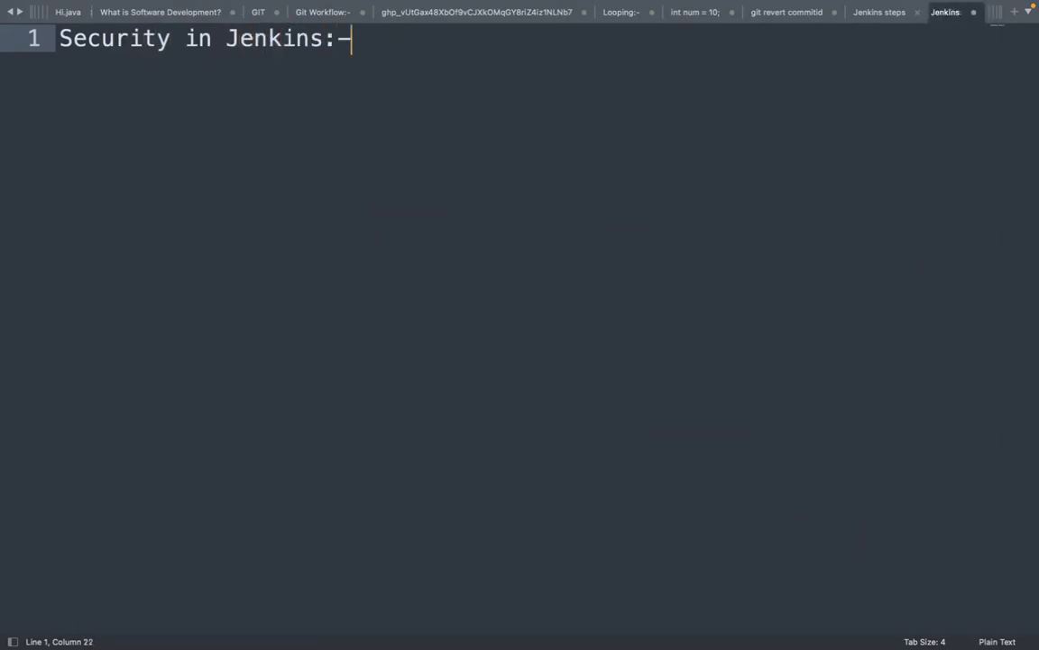
Step: Add a line of three dashes beneath the heading and reduce the editor's text size one level
{"action": "key", "text": "Return"}
{"action": "type", "text": "=-"}
{"action": "key", "text": "BackSpace"}
{"action": "key", "text": "BackSpace"}
{"action": "type", "text": "---"}
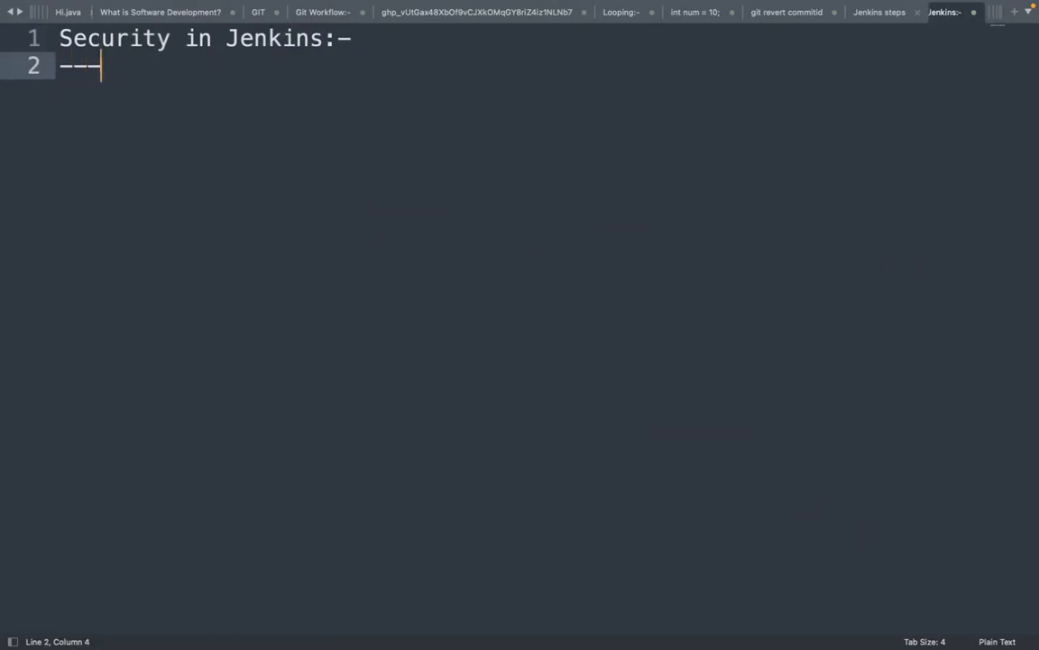
{"action": "key", "text": "super+minus"}
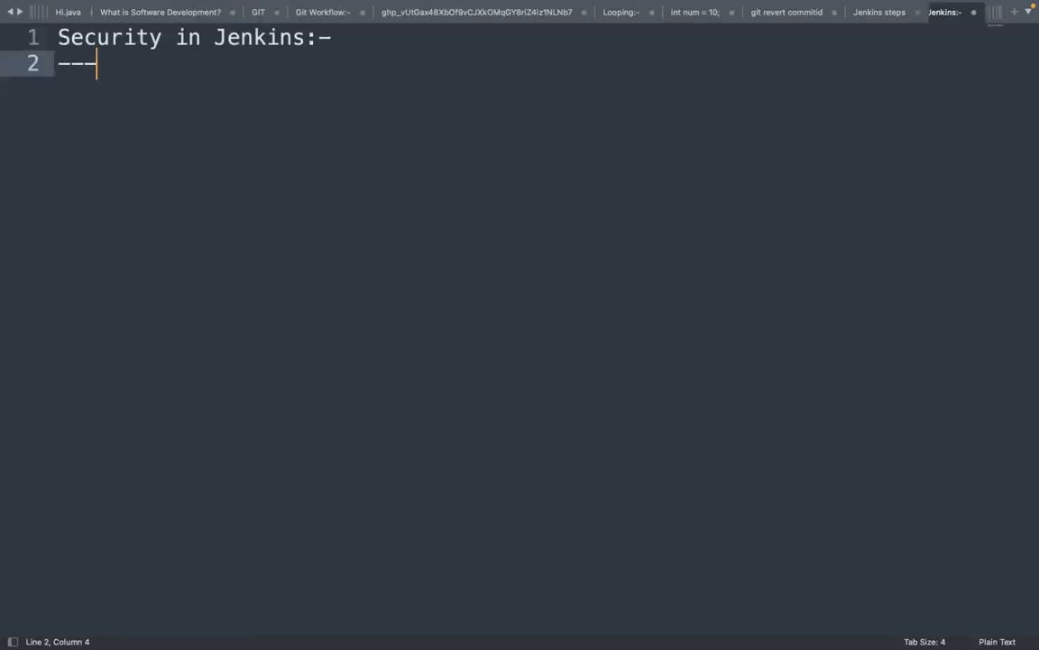
Step: Switch back to Chrome and log out of Jenkins from the Demo #4 console page
{"action": "key", "text": "ctrl+Left"}
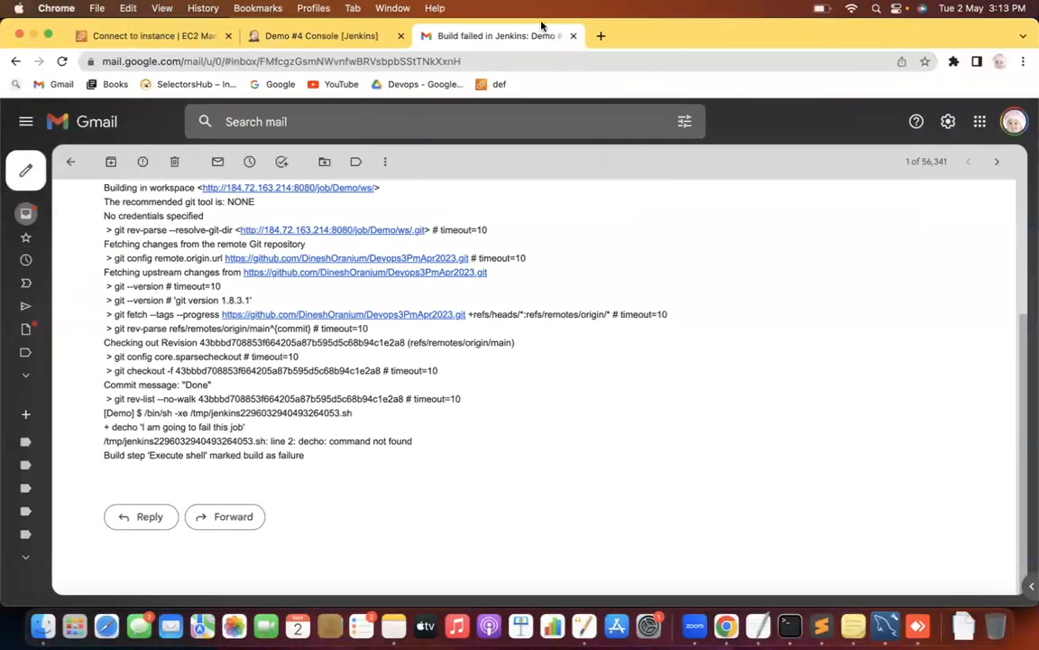
{"action": "left_click", "coordinate": [305, 36]}
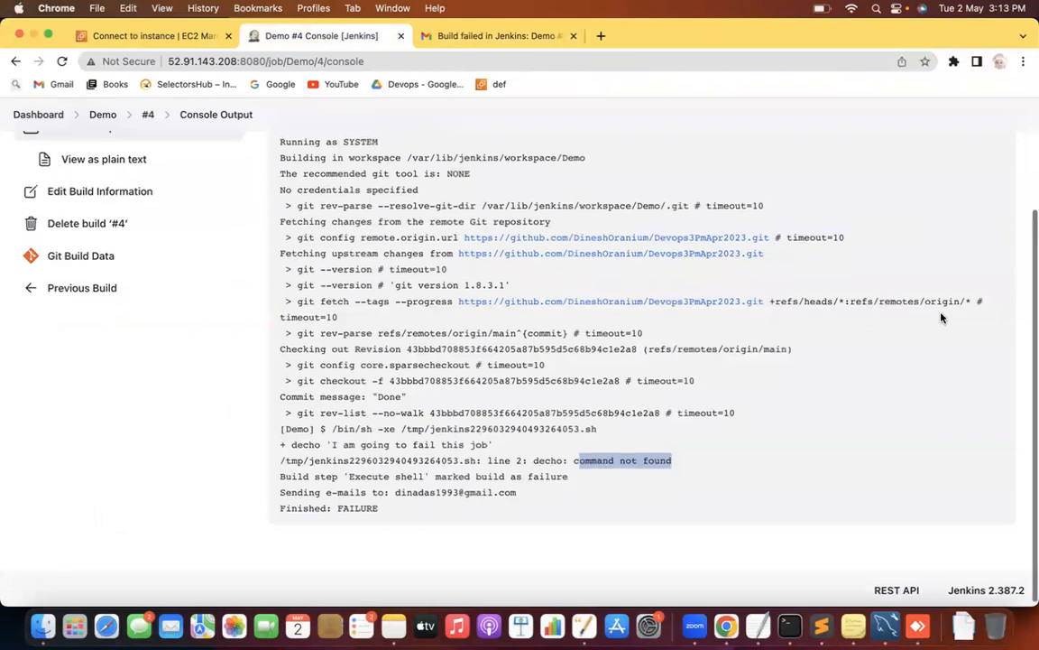
{"action": "scroll", "coordinate": [1031, 133], "scroll_direction": "up", "scroll_amount": 3}
{"action": "left_click", "coordinate": [1003, 119]}
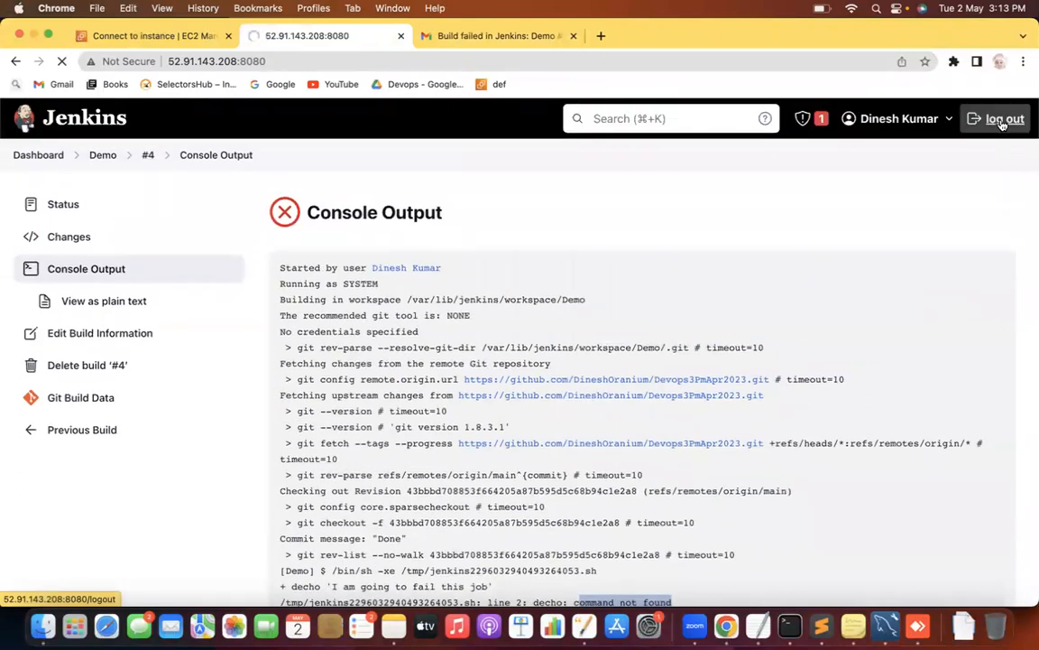
Step: Sign in to Jenkins with the username Admin and the account password
{"action": "type", "text": "Admin"}
{"action": "key", "text": "Tab"}
{"action": "type", "text": "••••"}
{"action": "key", "text": "BackSpace"}
{"action": "key", "text": "BackSpace"}
{"action": "key", "text": "BackSpace"}
{"action": "key", "text": "BackSpace"}
{"action": "type", "text": "••••••••"}
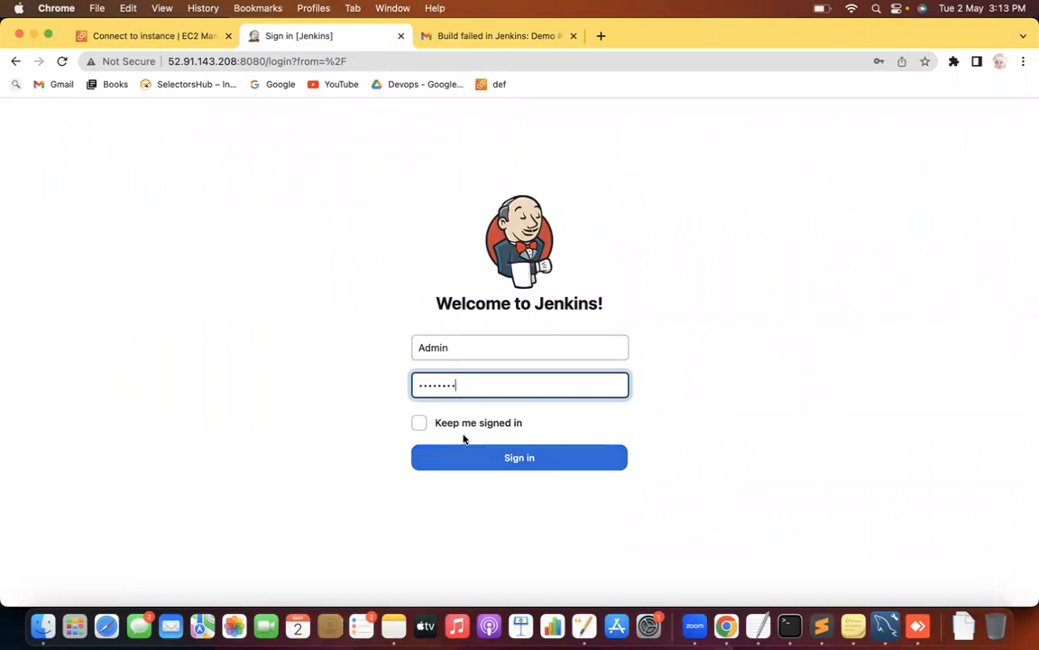
{"action": "left_click", "coordinate": [529, 458]}
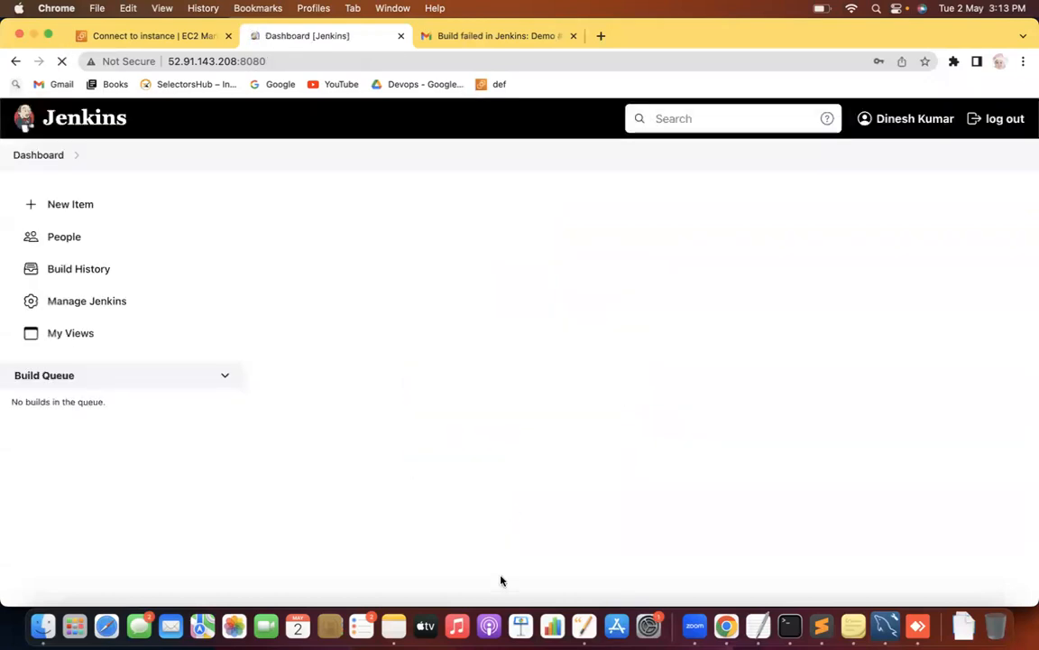
{"action": "left_click", "coordinate": [542, 269]}
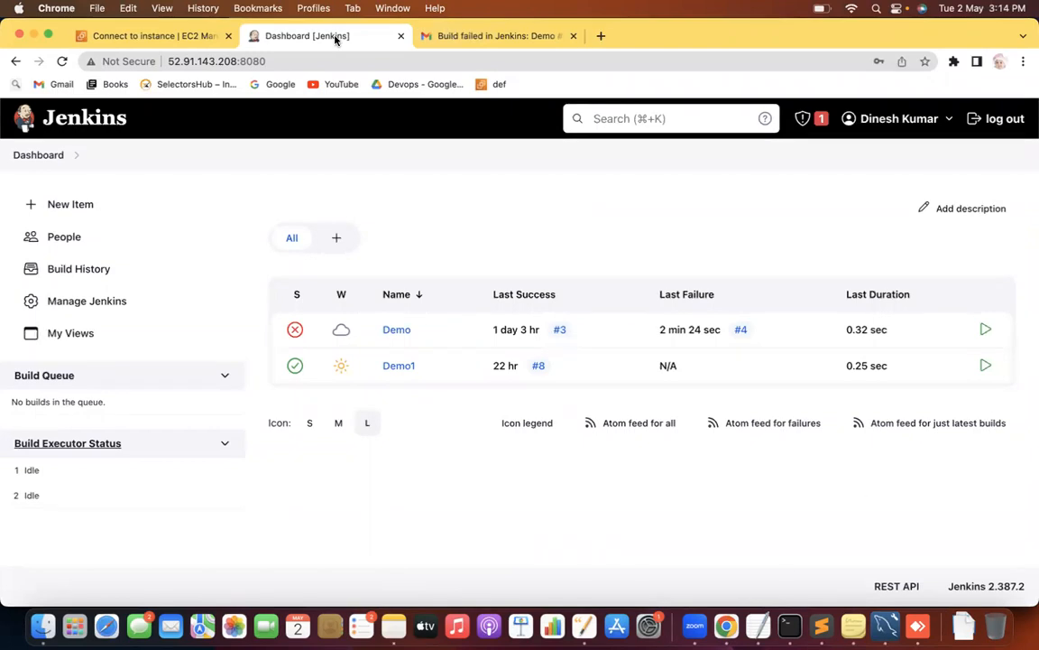
Step: Open Manage Users in the Security section of Manage Jenkins and examine the listed account's user ID and name
{"action": "left_click", "coordinate": [85, 312]}
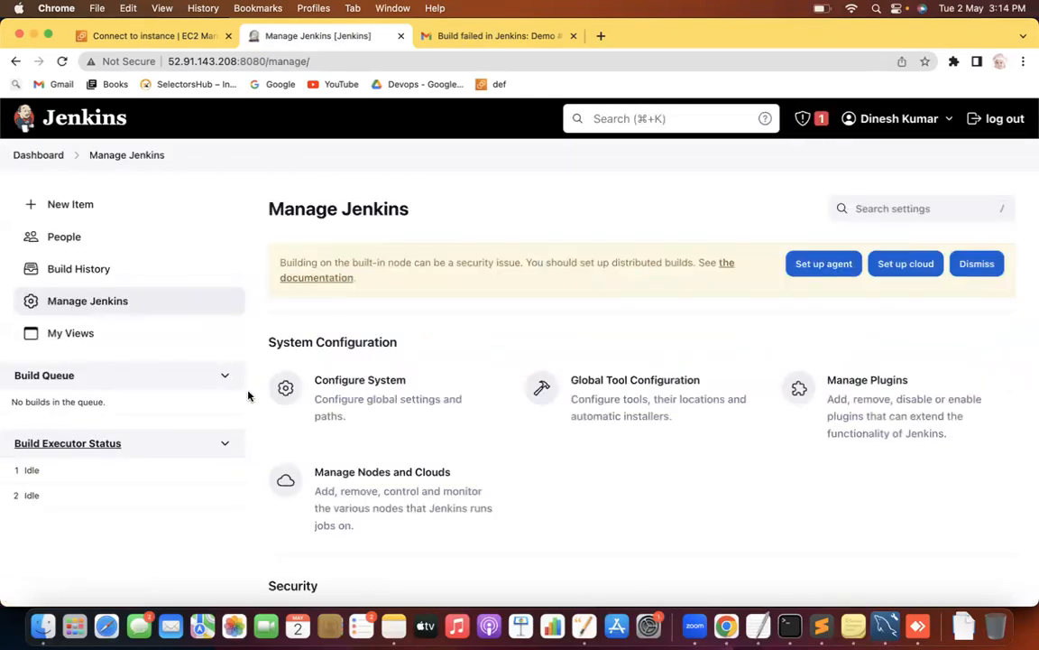
{"action": "scroll", "coordinate": [249, 395], "scroll_direction": "down", "scroll_amount": 5}
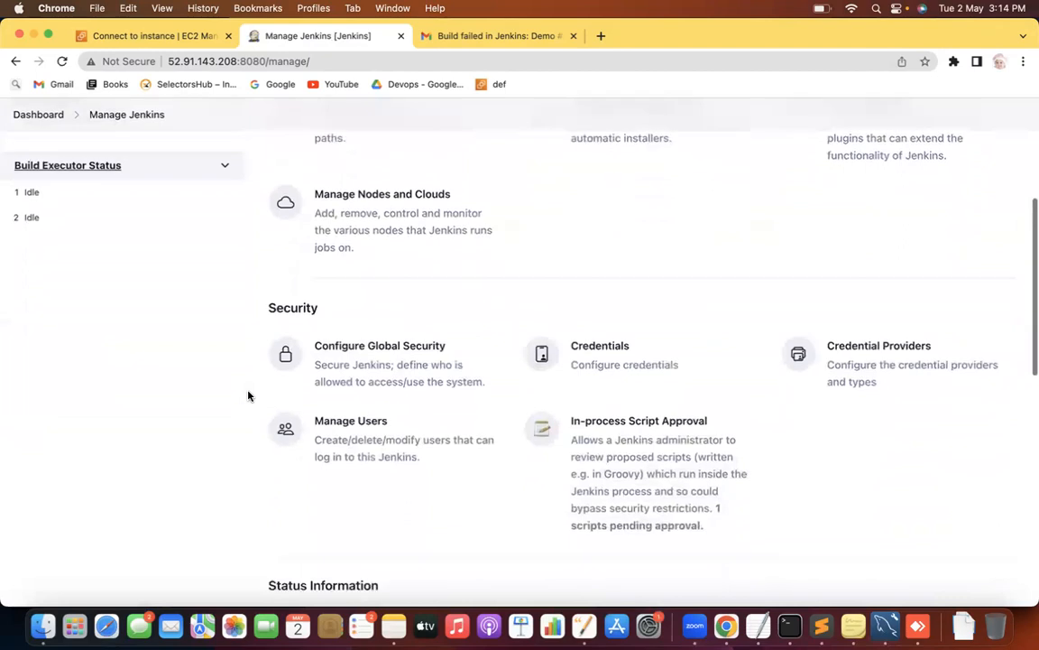
{"action": "left_click_drag", "start_coordinate": [274, 298], "coordinate": [355, 302]}
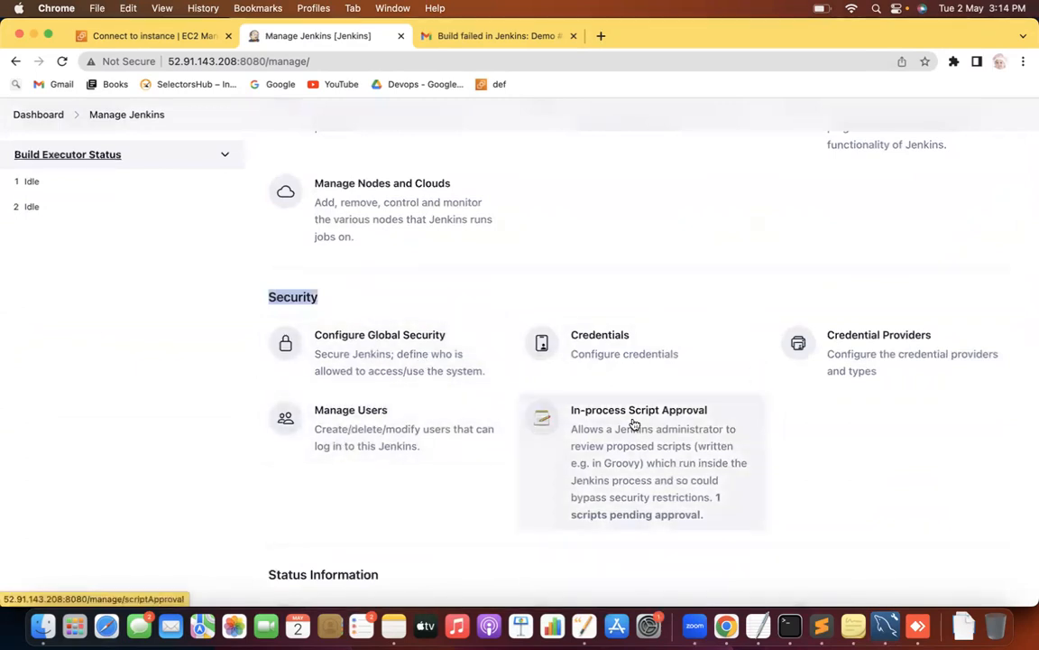
{"action": "left_click", "coordinate": [349, 431]}
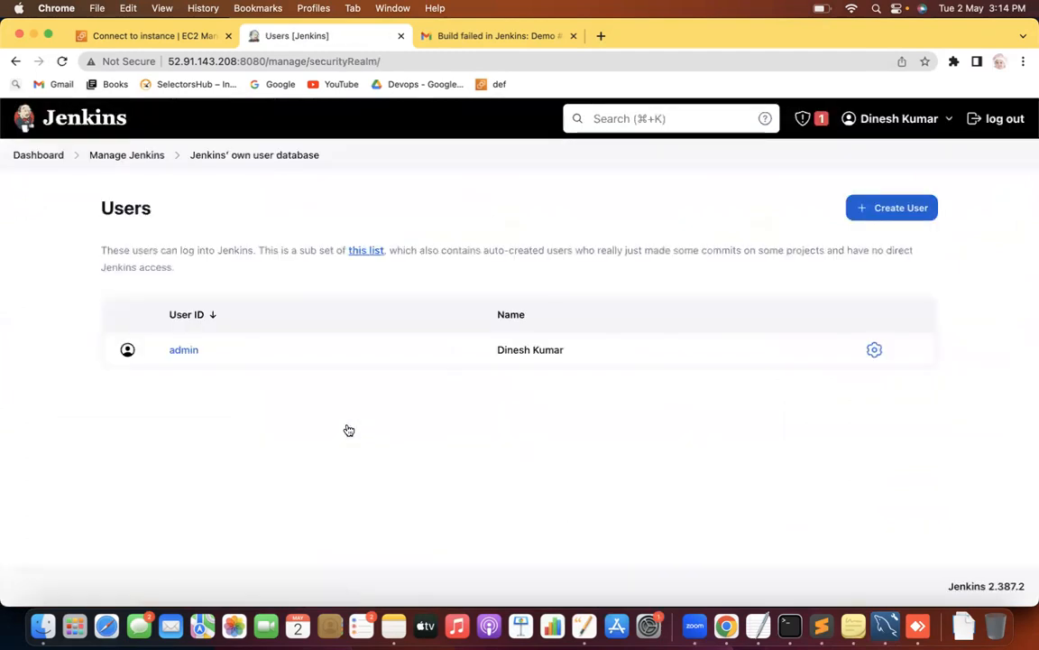
{"action": "left_click_drag", "start_coordinate": [193, 359], "coordinate": [154, 357]}
{"action": "left_click", "coordinate": [154, 355]}
{"action": "left_click_drag", "start_coordinate": [559, 347], "coordinate": [468, 352]}
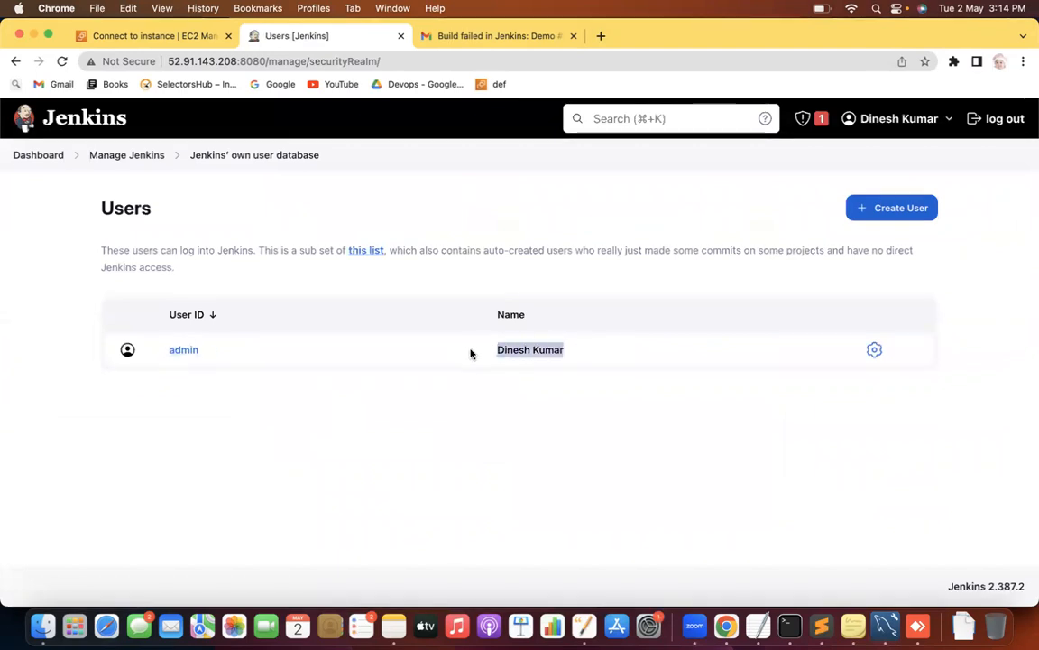
{"action": "left_click_drag", "start_coordinate": [167, 352], "coordinate": [264, 352]}
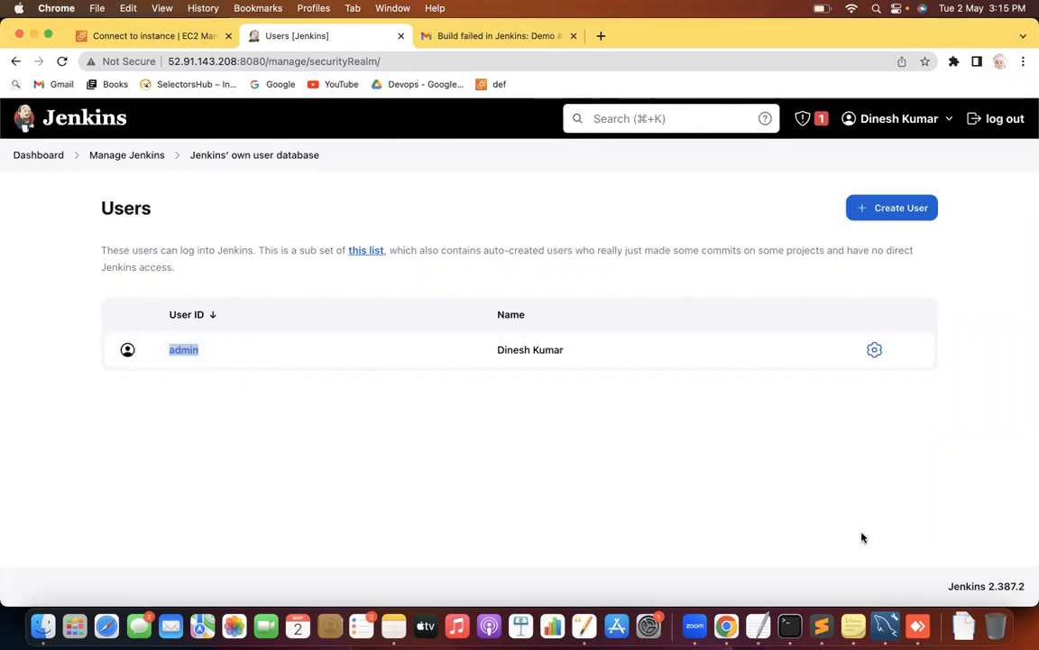
Step: Switch to Sublime Text and add the line "Jenkins own user DB" below the dashes, leaving one blank line between
{"action": "left_click", "coordinate": [821, 624]}
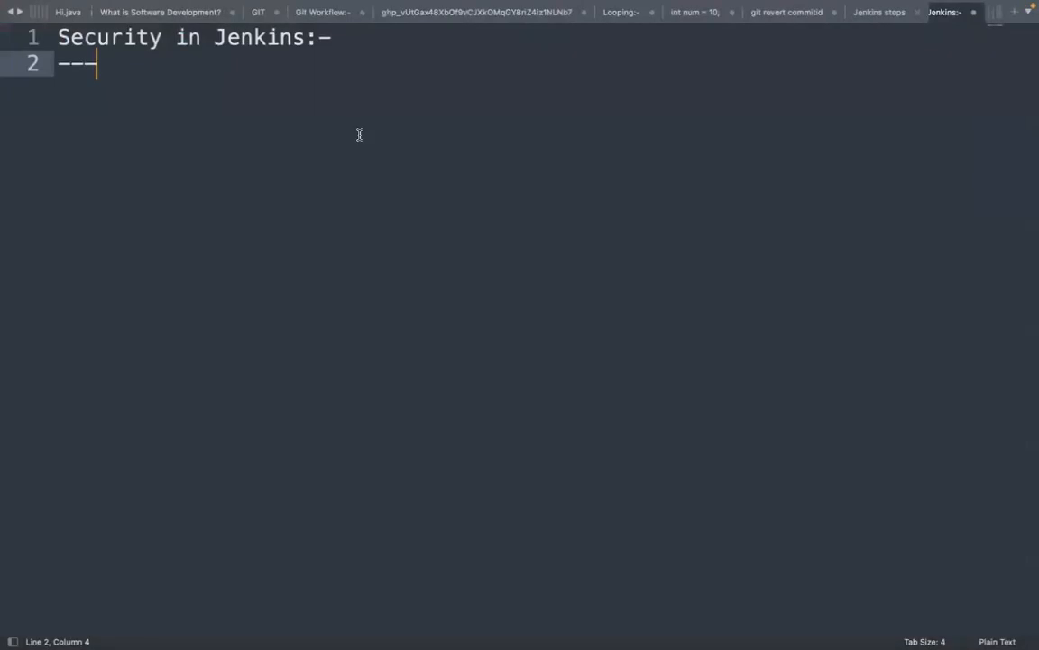
{"action": "key", "text": "Return"}
{"action": "key", "text": "Return"}
{"action": "type", "text": "Jen"}
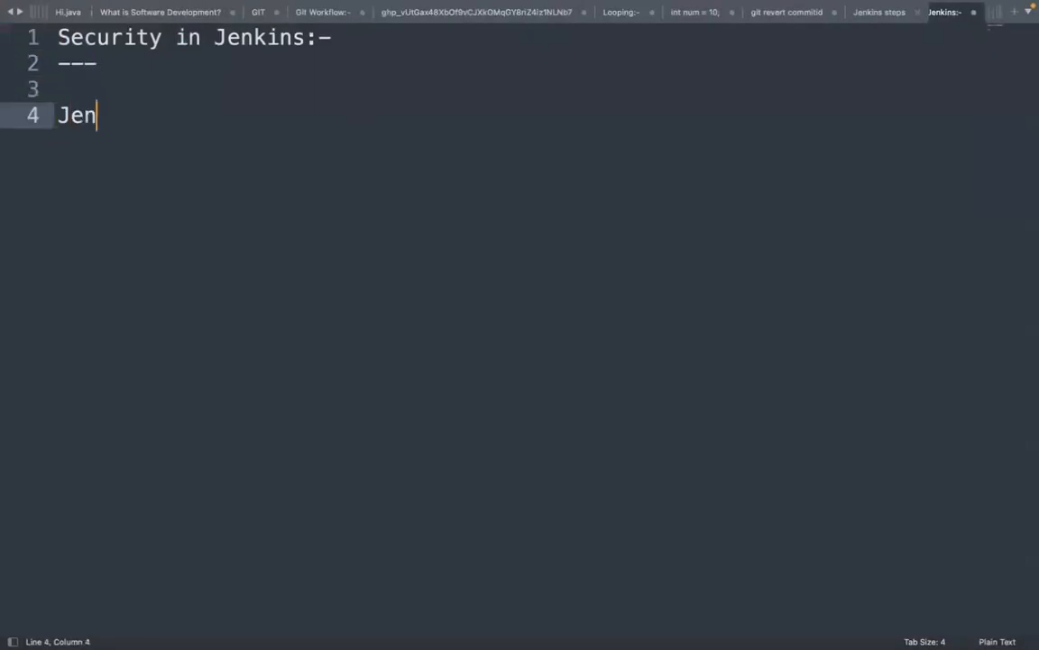
{"action": "type", "text": "kins own user DB"}
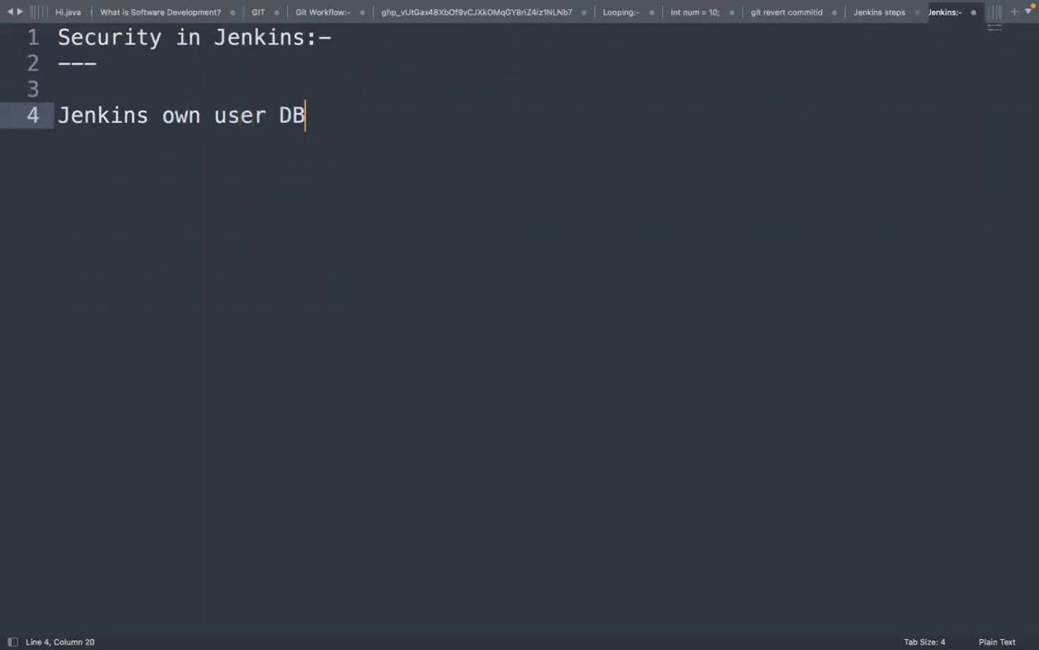
Step: Extend the "Jenkins own user DB" line with "-> User" at its end and "Default ->" at its start
{"action": "left_click_drag", "start_coordinate": [58, 116], "coordinate": [280, 110]}
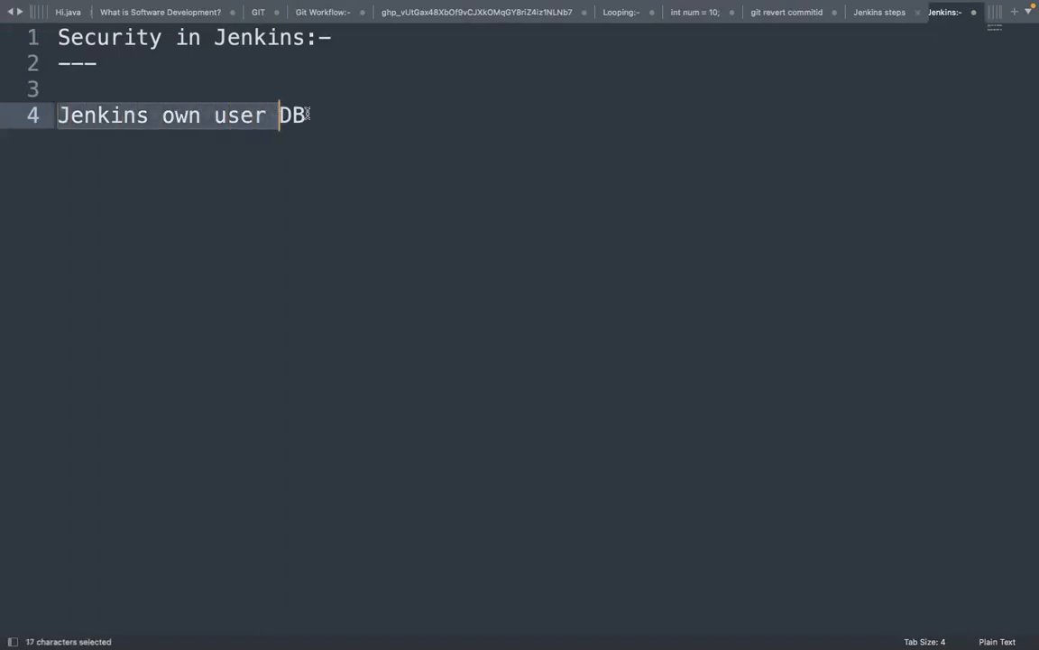
{"action": "left_click", "coordinate": [307, 114]}
{"action": "type", "text": "-> User"}
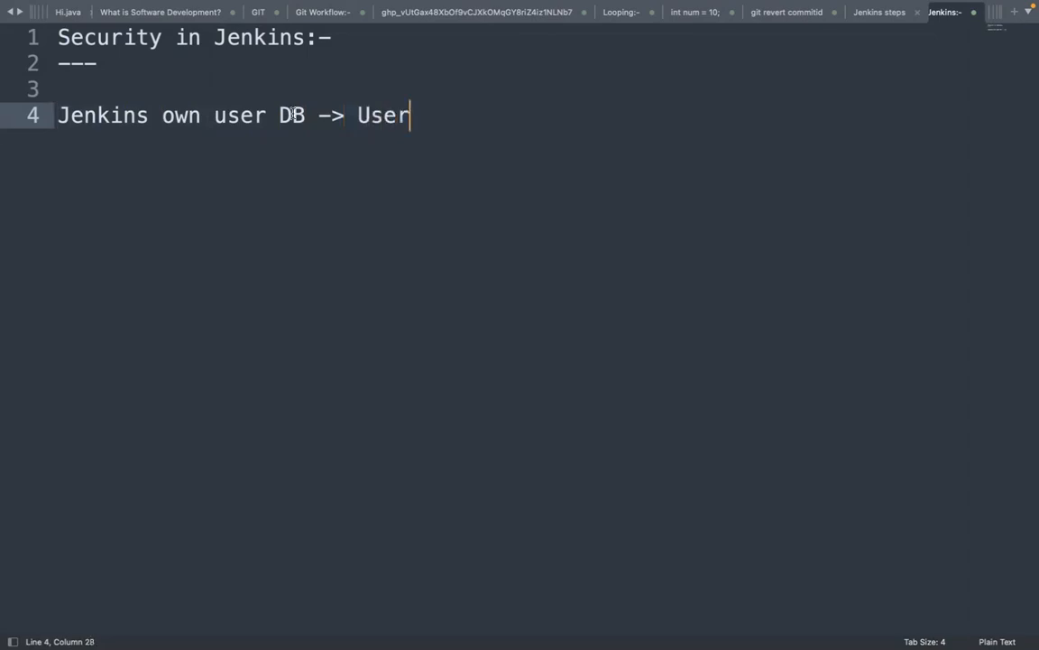
{"action": "left_click", "coordinate": [59, 114]}
{"action": "type", "text": "Default -"}
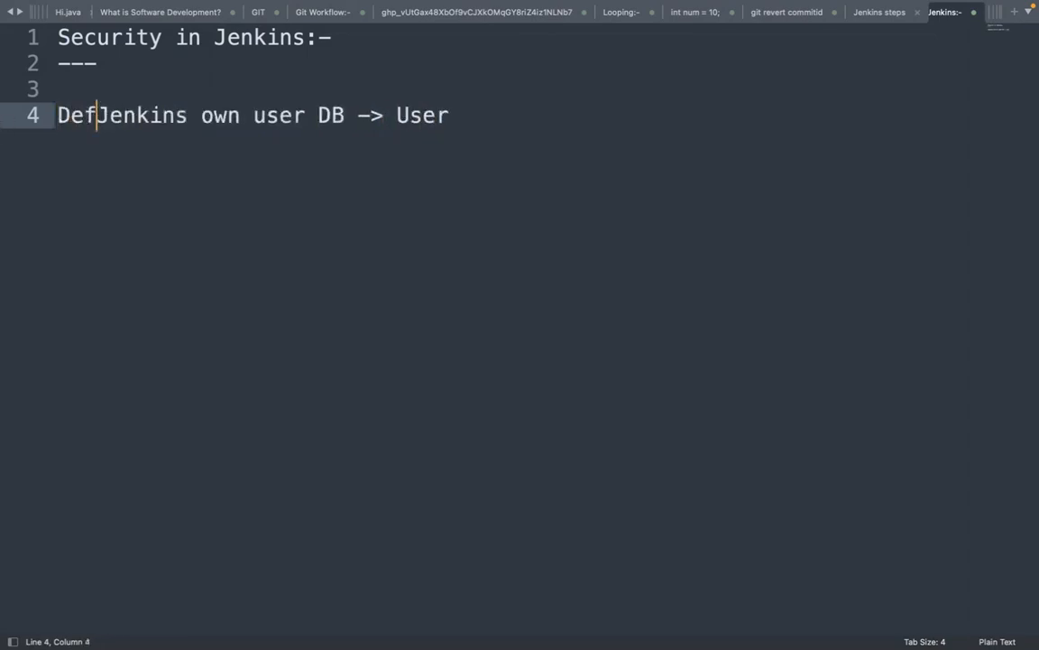
{"action": "type", "text": ">"}
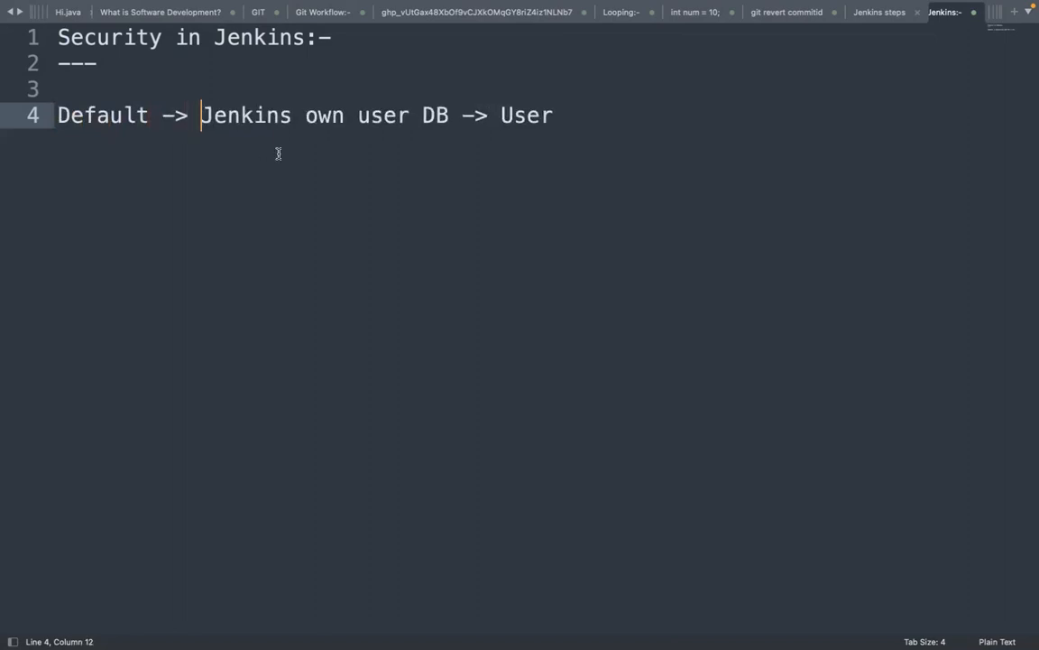
Step: Insert "(Running on Centos server)" after "DB" in the "Default -> Jenkins own user DB" line
{"action": "left_click_drag", "start_coordinate": [240, 115], "coordinate": [411, 116]}
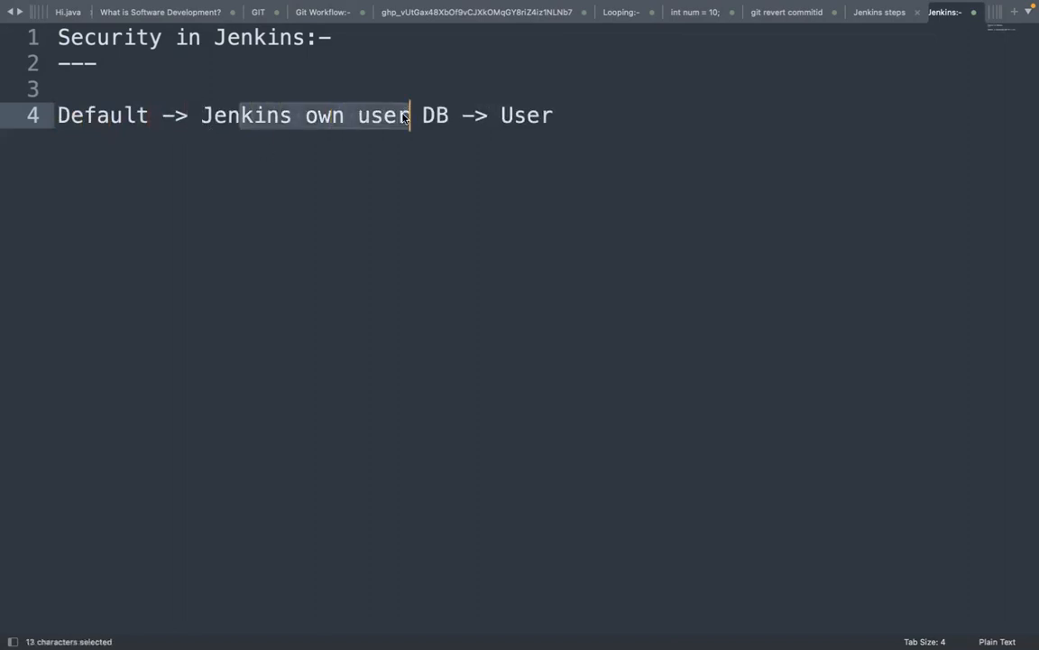
{"action": "left_click", "coordinate": [458, 114]}
{"action": "type", "text": "(Running "}
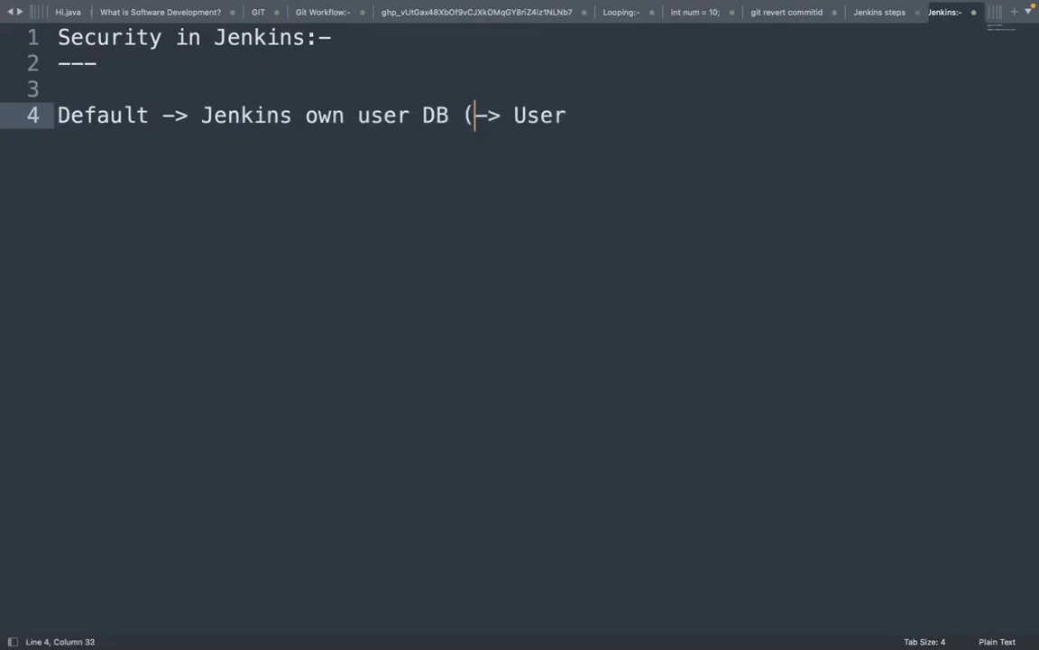
{"action": "type", "text": "on a"}
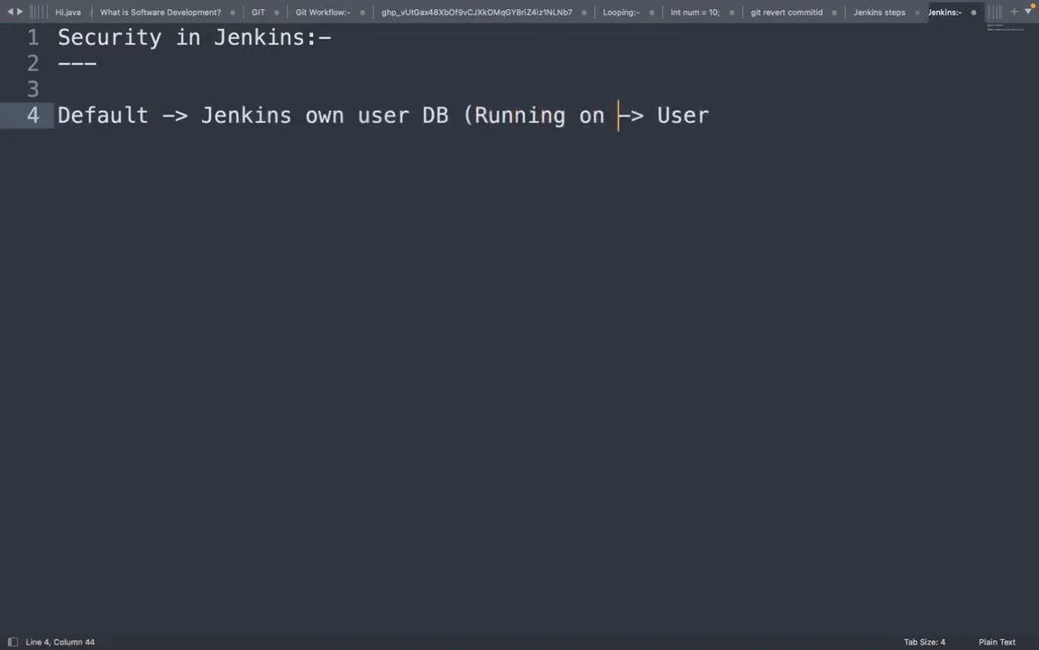
{"action": "key", "text": "BackSpace"}
{"action": "type", "text": "Centos s"}
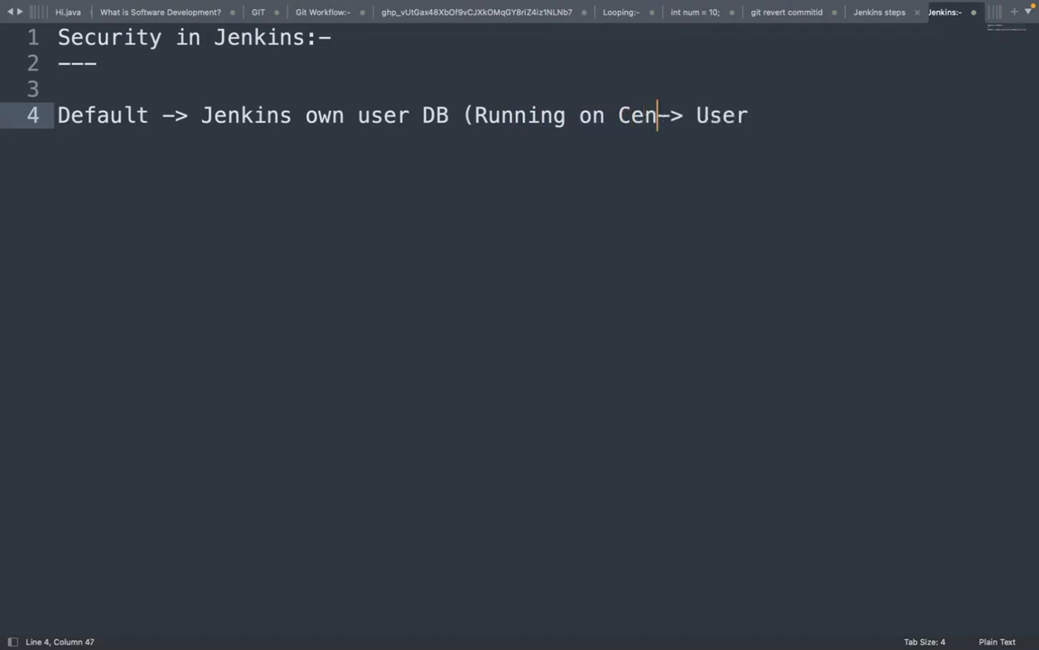
{"action": "type", "text": "erver)"}
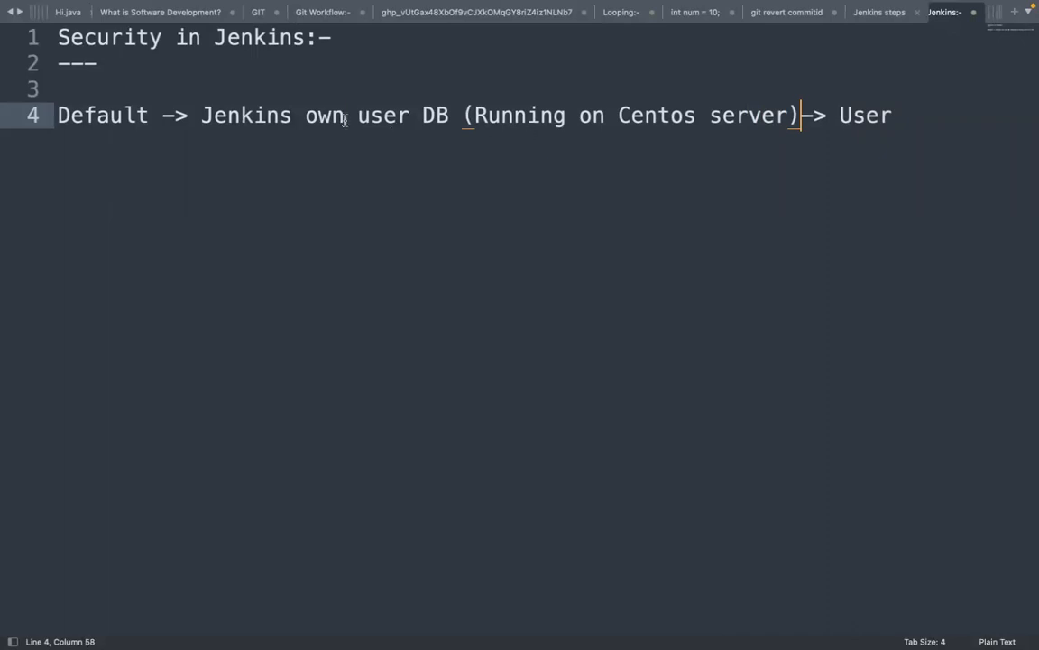
{"action": "left_click_drag", "start_coordinate": [344, 114], "coordinate": [417, 122]}
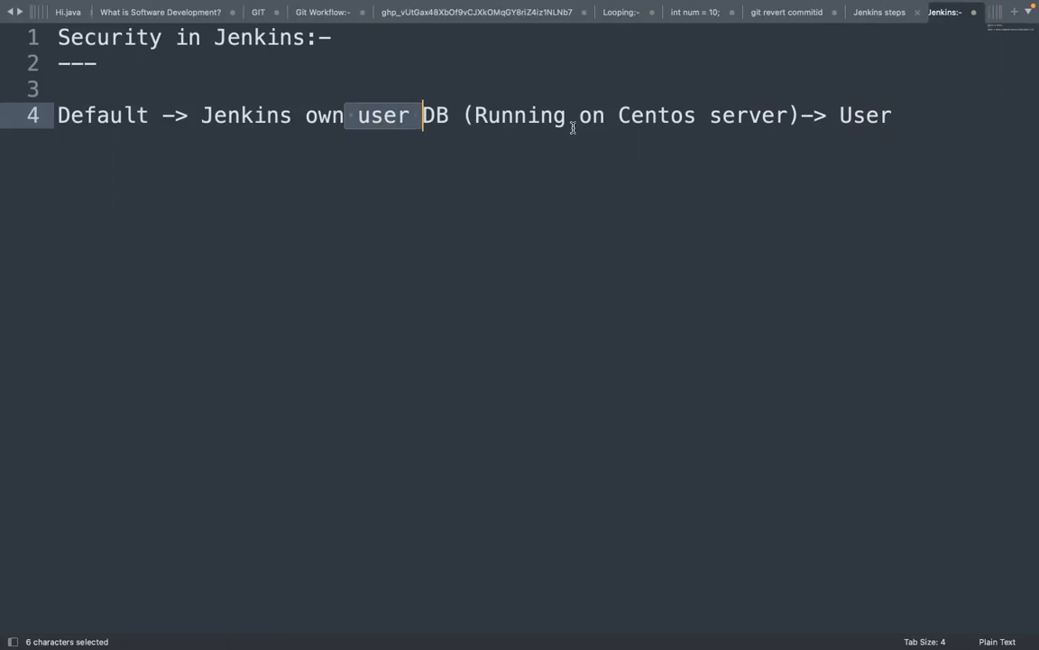
Step: Switch to Jenkins in Chrome and start creating a user, filling in the username, password and password confirmation
{"action": "key", "text": "ctrl+Left"}
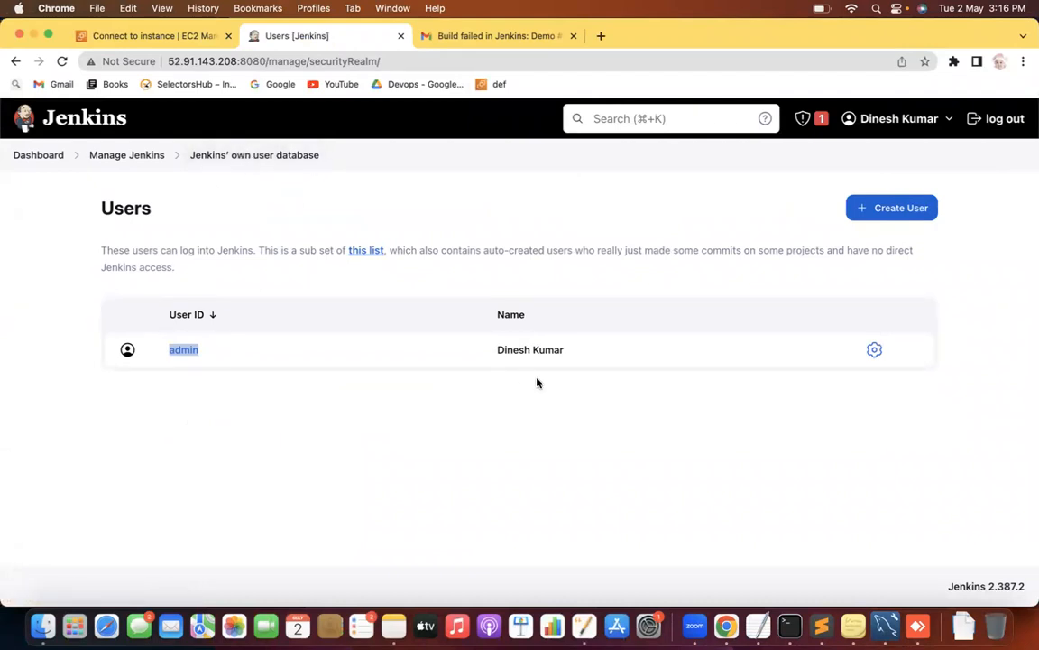
{"action": "left_click", "coordinate": [912, 210]}
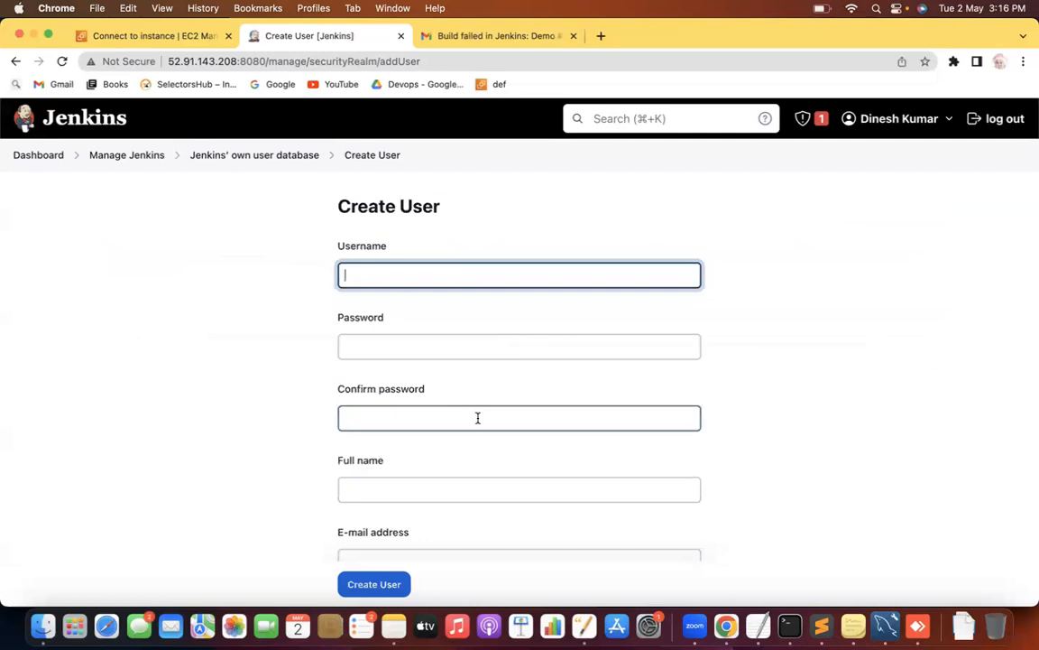
{"action": "type", "text": "tom"}
{"action": "key", "text": "BackSpace"}
{"action": "key", "text": "BackSpace"}
{"action": "type", "text": "Tom"}
{"action": "left_click", "coordinate": [395, 333]}
{"action": "left_click", "coordinate": [381, 341]}
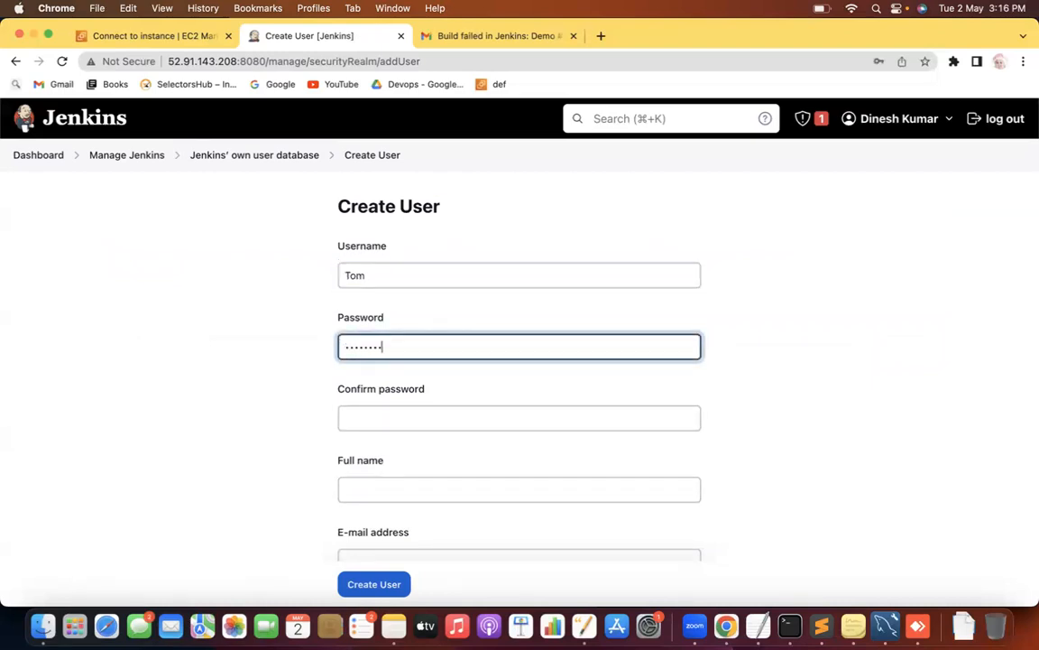
{"action": "left_click", "coordinate": [382, 422]}
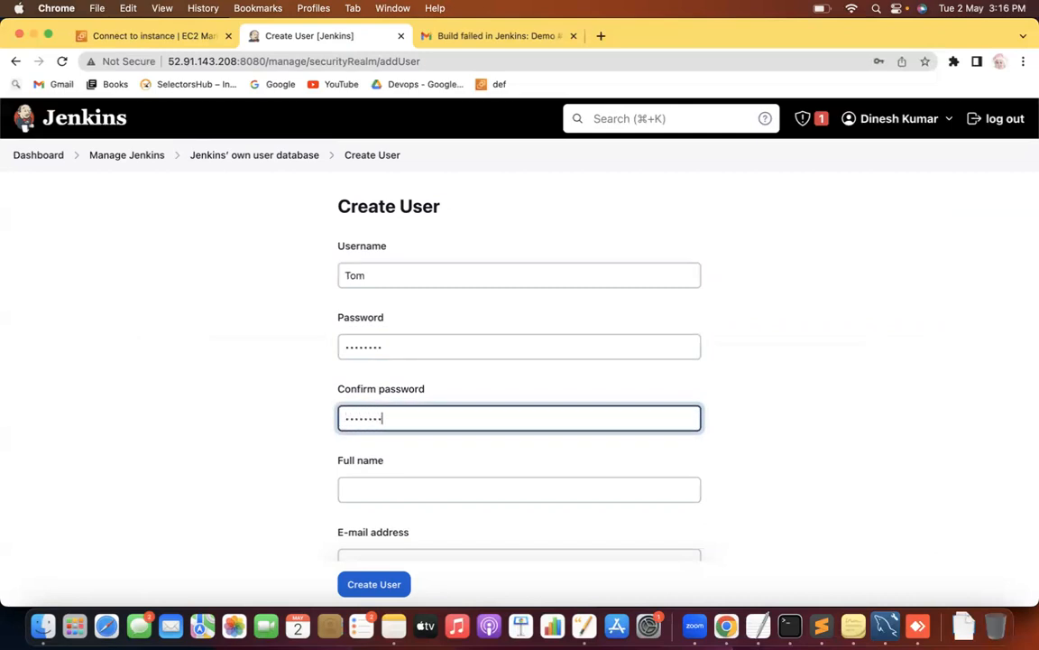
Step: Fill in the new user's full name and e-mail address, create the account, and refuse to save its password in the browser
{"action": "left_click", "coordinate": [375, 483]}
{"action": "type", "text": "Tom"}
{"action": "left_click", "coordinate": [413, 553]}
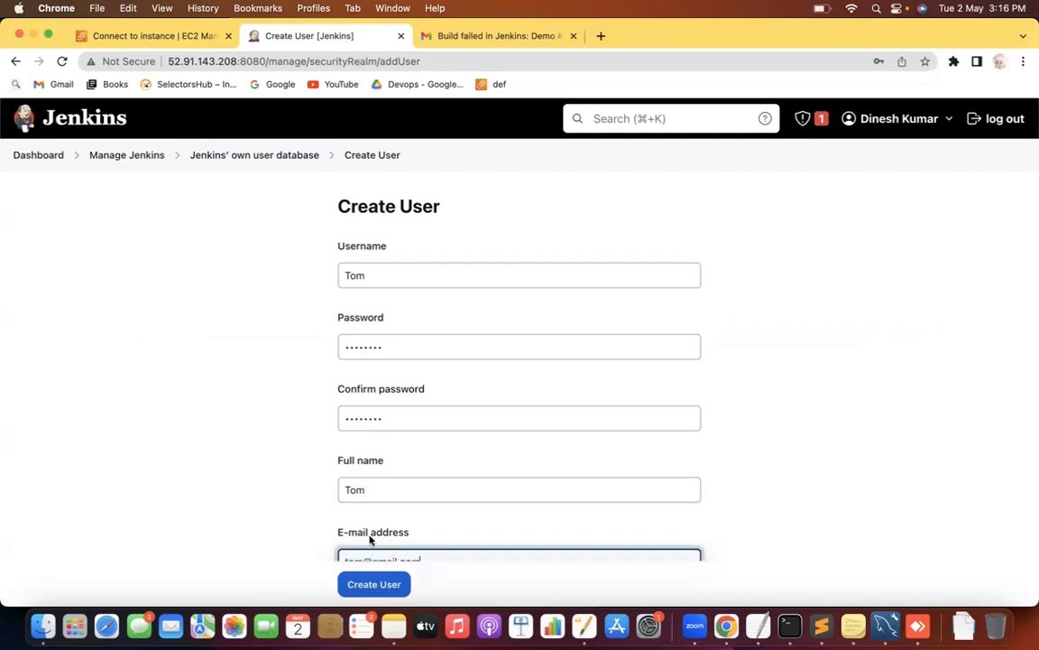
{"action": "left_click", "coordinate": [377, 574]}
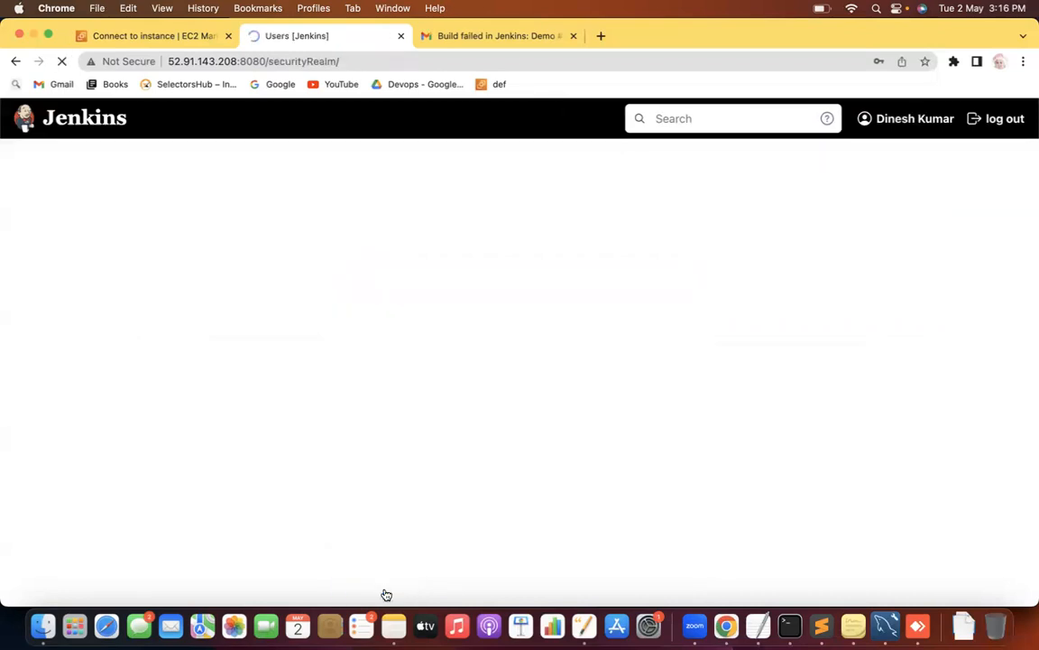
{"action": "left_click", "coordinate": [545, 272]}
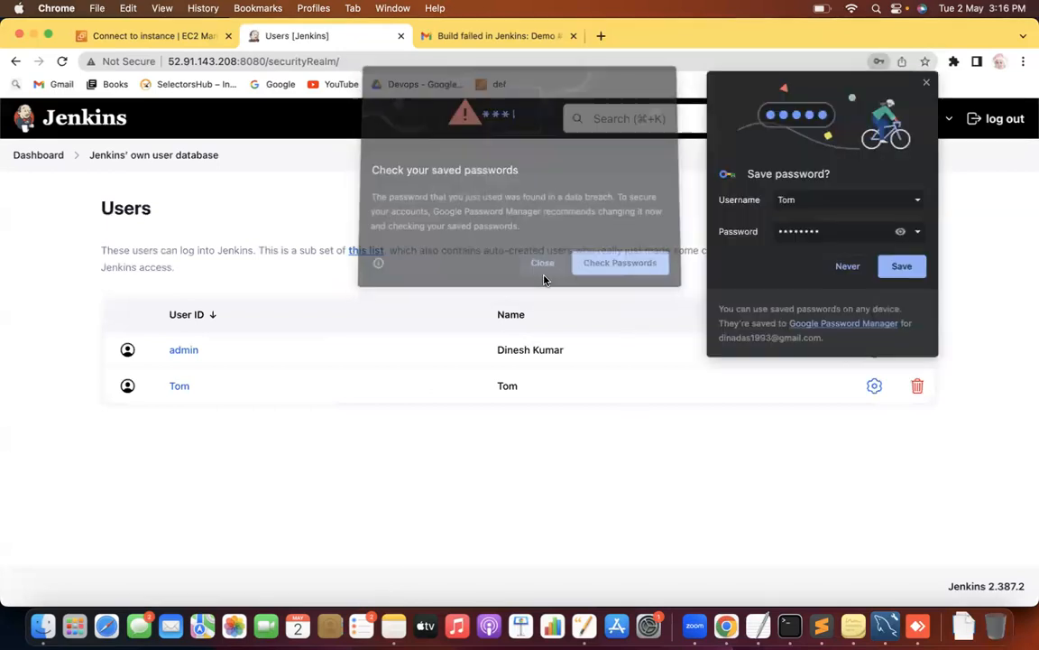
{"action": "left_click", "coordinate": [847, 266]}
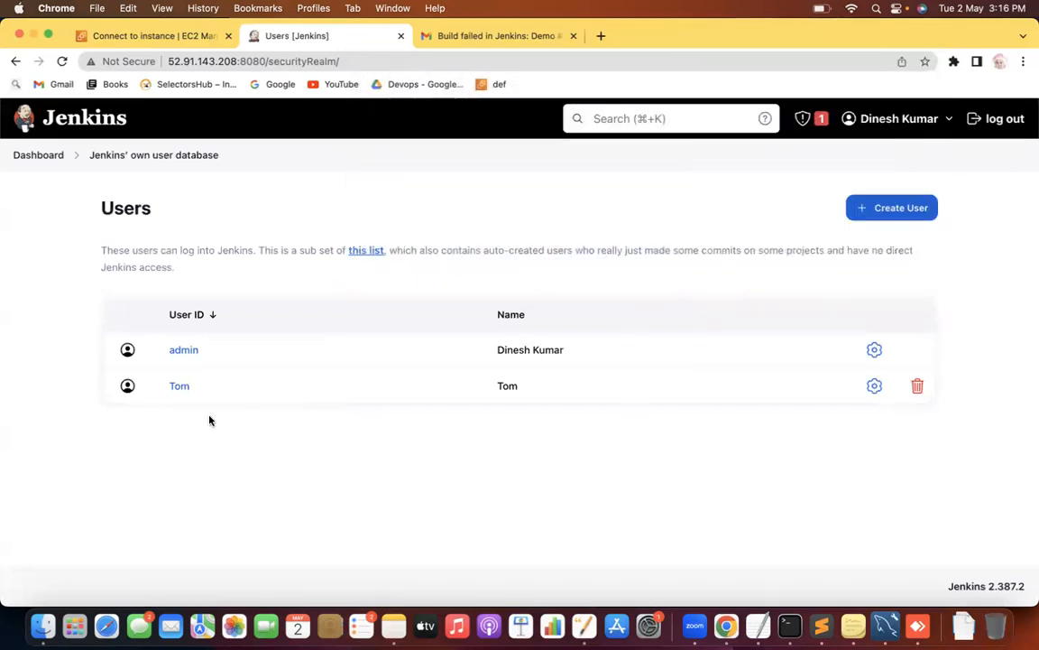
Step: Start creating a second Jenkins user, filling in the username, password and matching password confirmation
{"action": "left_click", "coordinate": [907, 216]}
{"action": "type", "text": "J"}
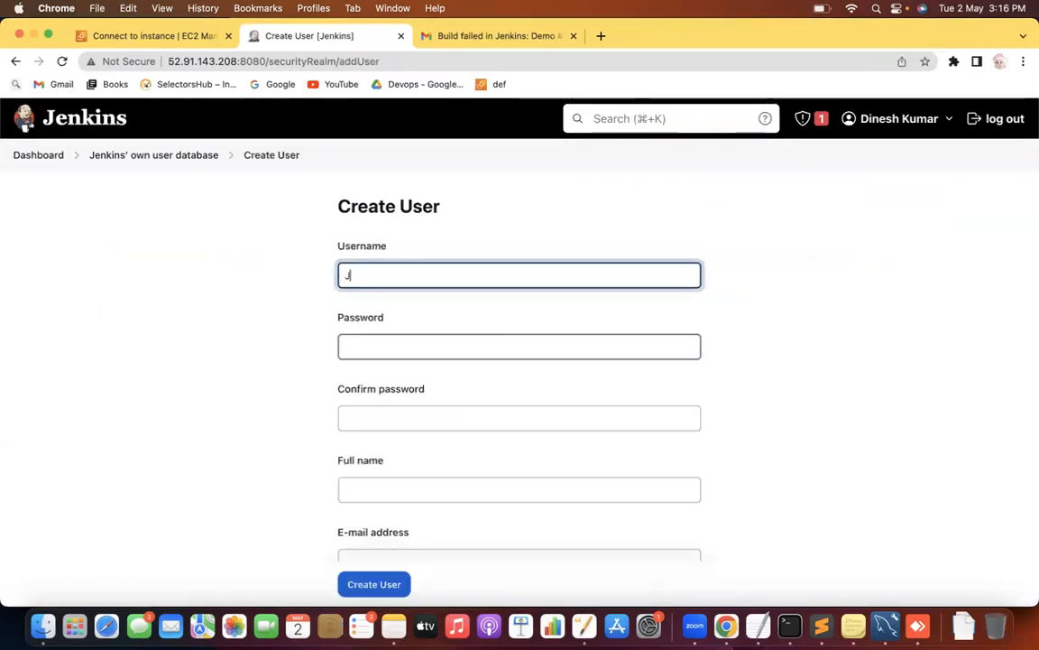
{"action": "type", "text": "erry"}
{"action": "left_click", "coordinate": [382, 351]}
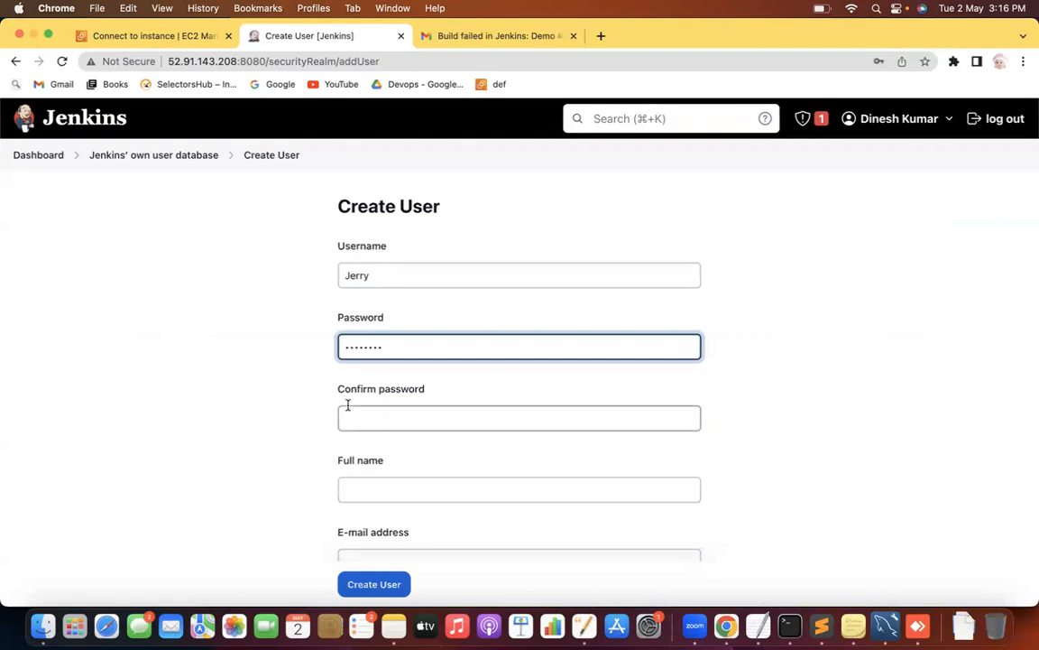
{"action": "left_click", "coordinate": [348, 411]}
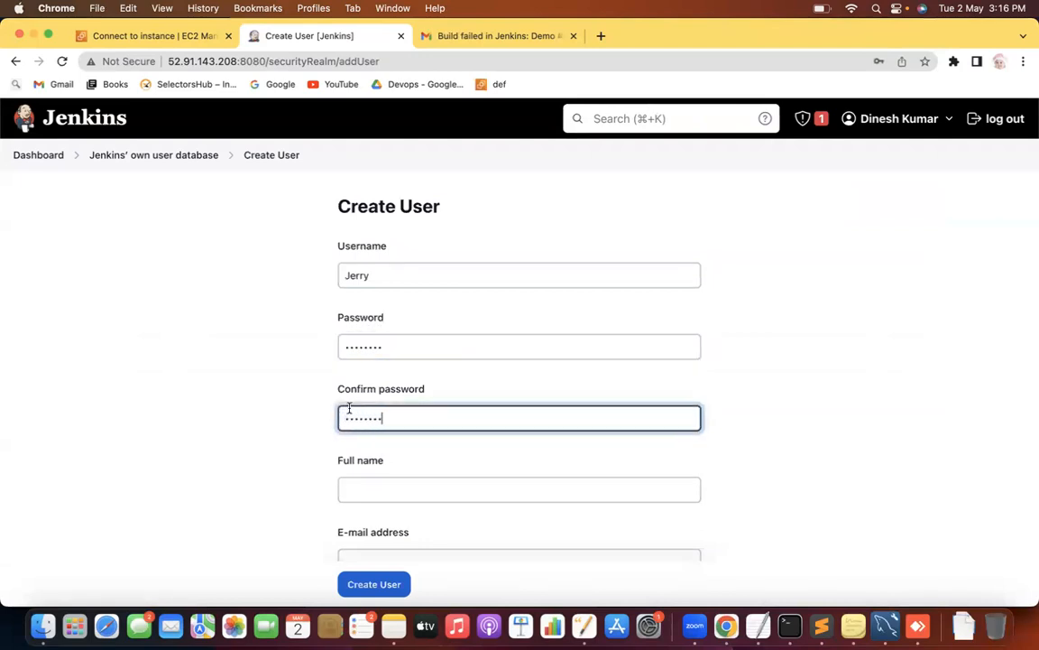
Step: Enter the second user's full name and e-mail address, create the account, and dismiss the browser's password warning
{"action": "left_click", "coordinate": [354, 494]}
{"action": "type", "text": "Jerry"}
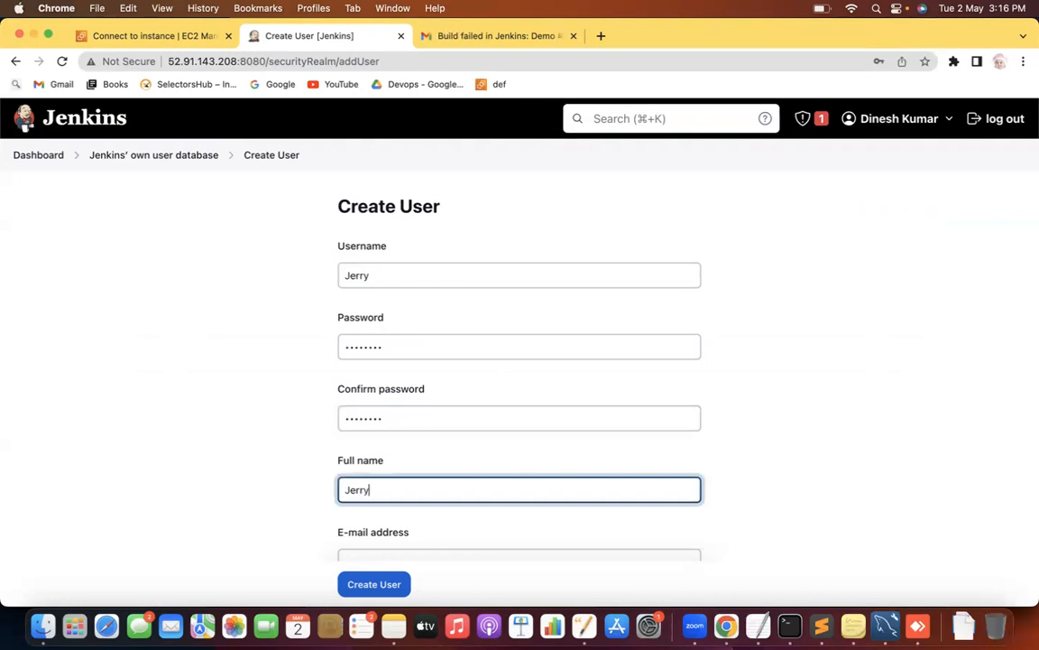
{"action": "left_click", "coordinate": [389, 552]}
{"action": "type", "text": "jerry@d"}
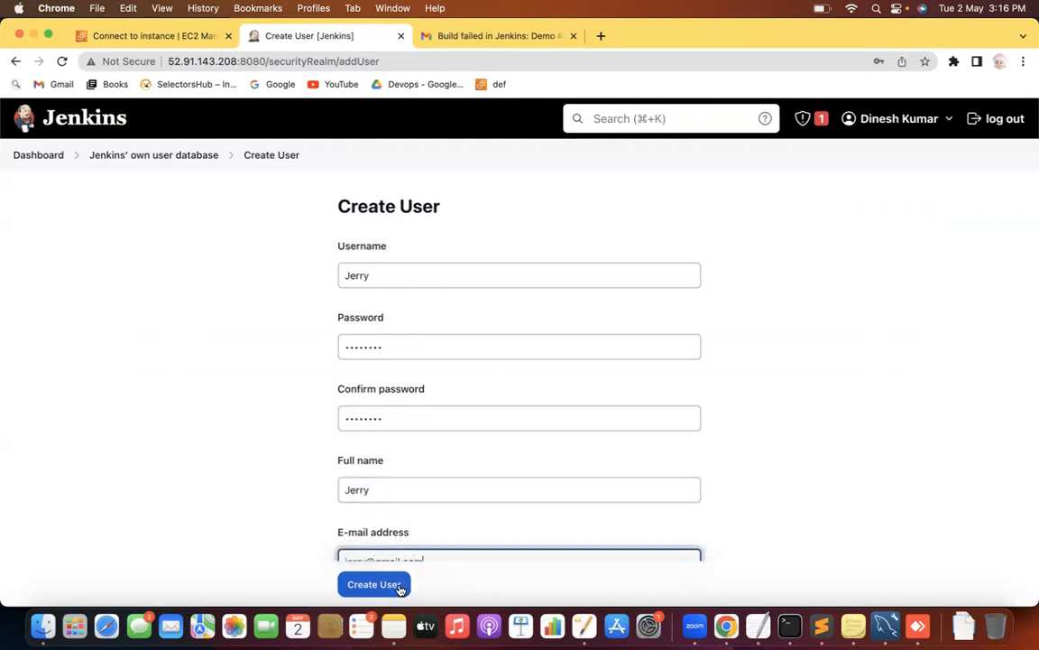
{"action": "left_click", "coordinate": [392, 585]}
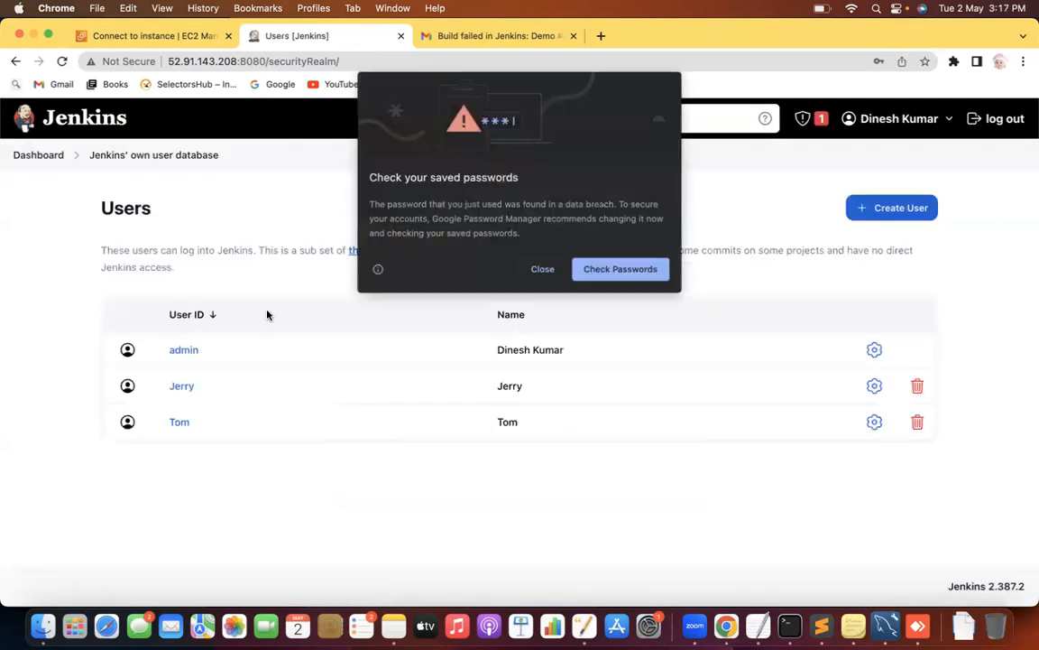
{"action": "left_click", "coordinate": [541, 270]}
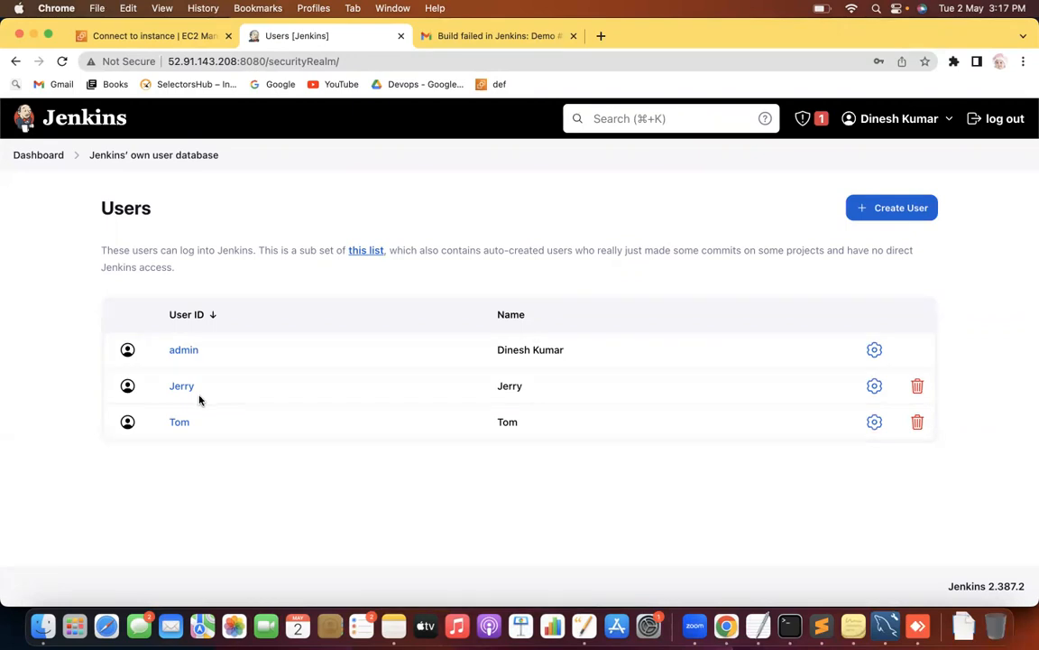
Step: Examine the user ID and name of each account listed in Jenkins' own user database
{"action": "left_click_drag", "start_coordinate": [158, 350], "coordinate": [603, 350]}
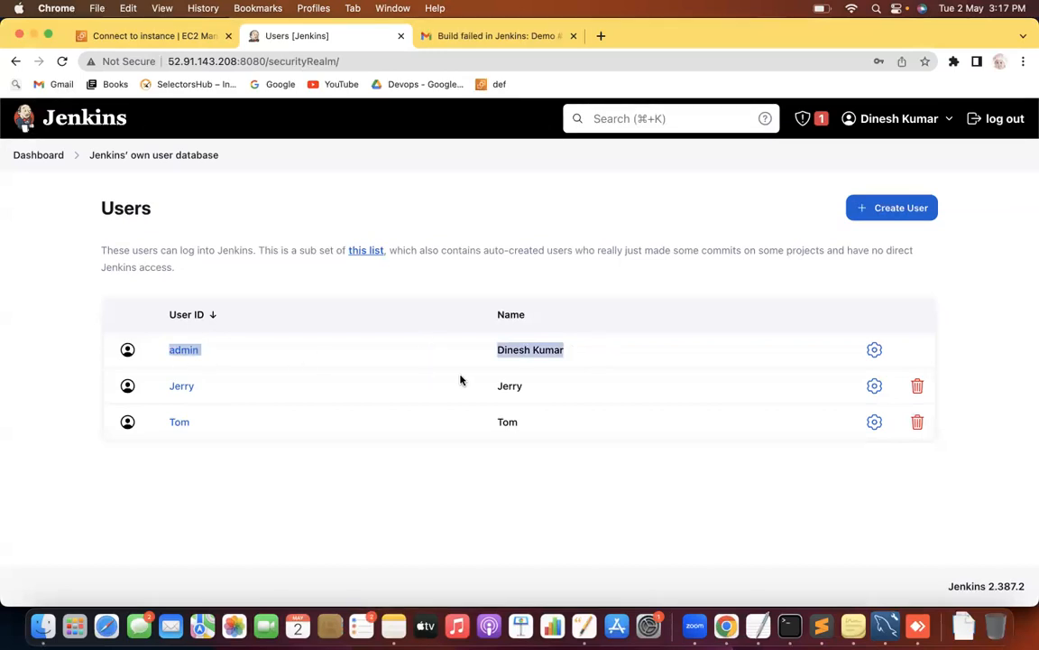
{"action": "left_click", "coordinate": [217, 389]}
{"action": "triple_click", "coordinate": [217, 389]}
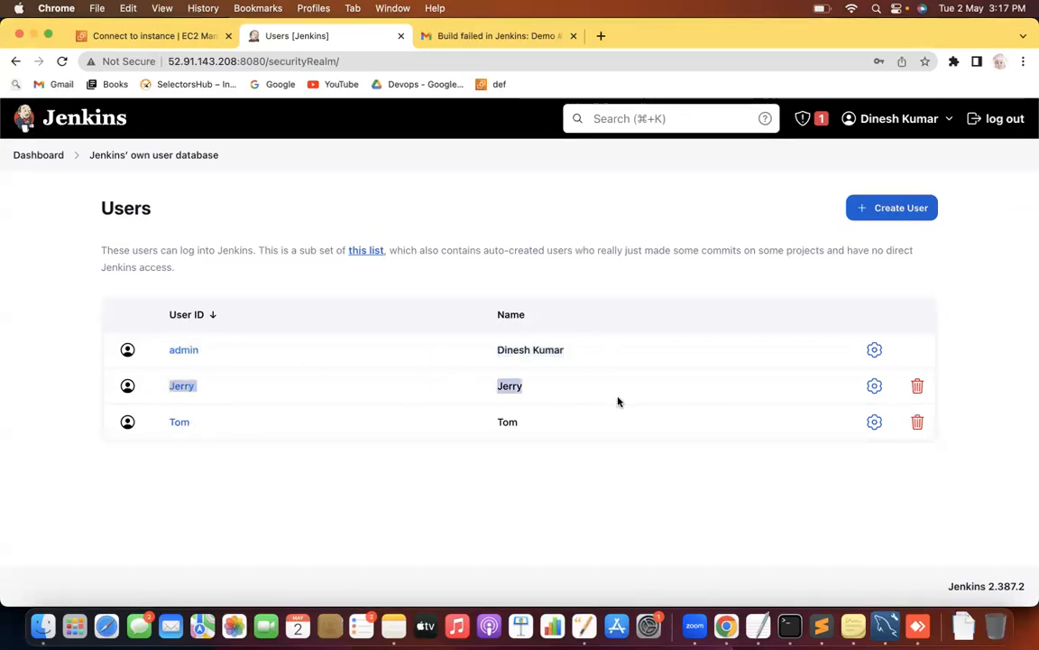
{"action": "left_click_drag", "start_coordinate": [144, 429], "coordinate": [406, 428]}
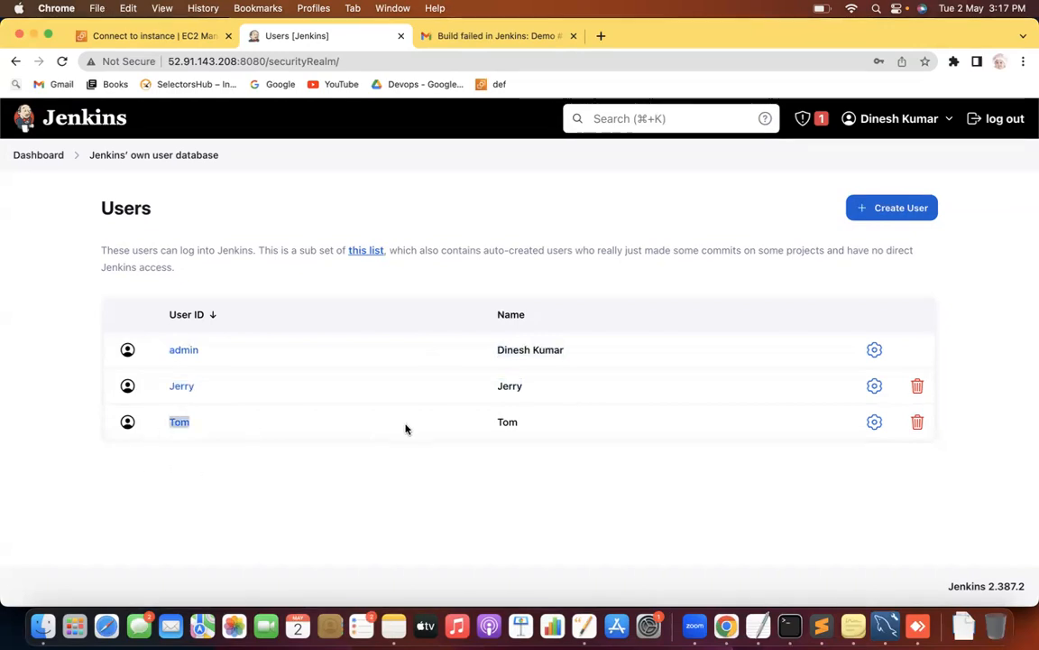
Step: Log out of the admin account and try to sign in with the first created user's username and password
{"action": "left_click", "coordinate": [999, 118]}
{"action": "type", "text": "Tom"}
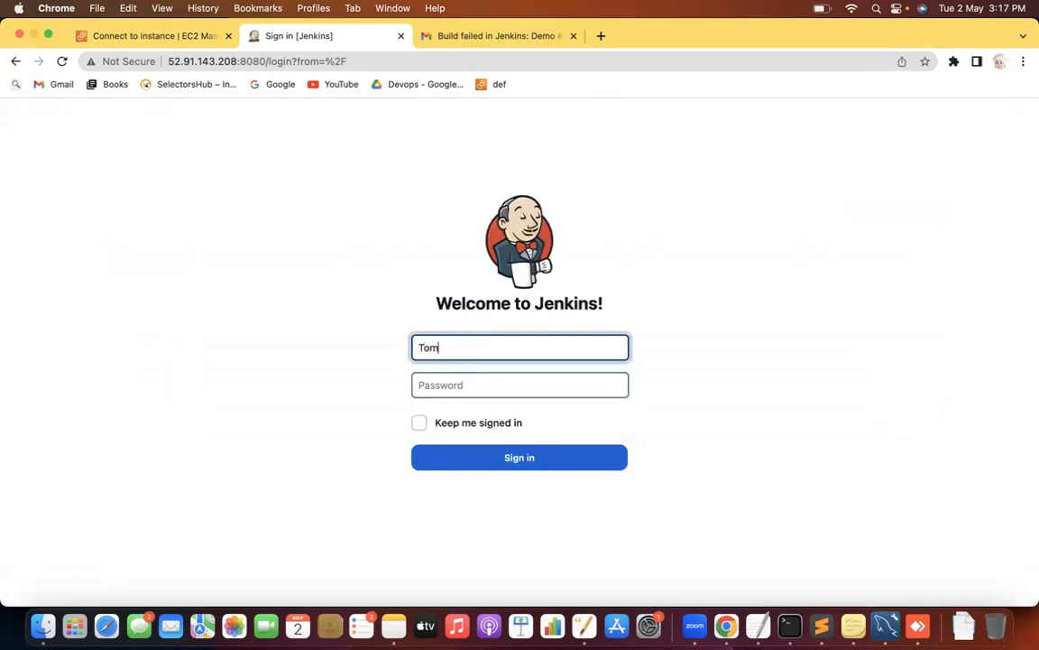
{"action": "left_click", "coordinate": [431, 383]}
{"action": "type", "text": "********"}
{"action": "key", "text": "Return"}
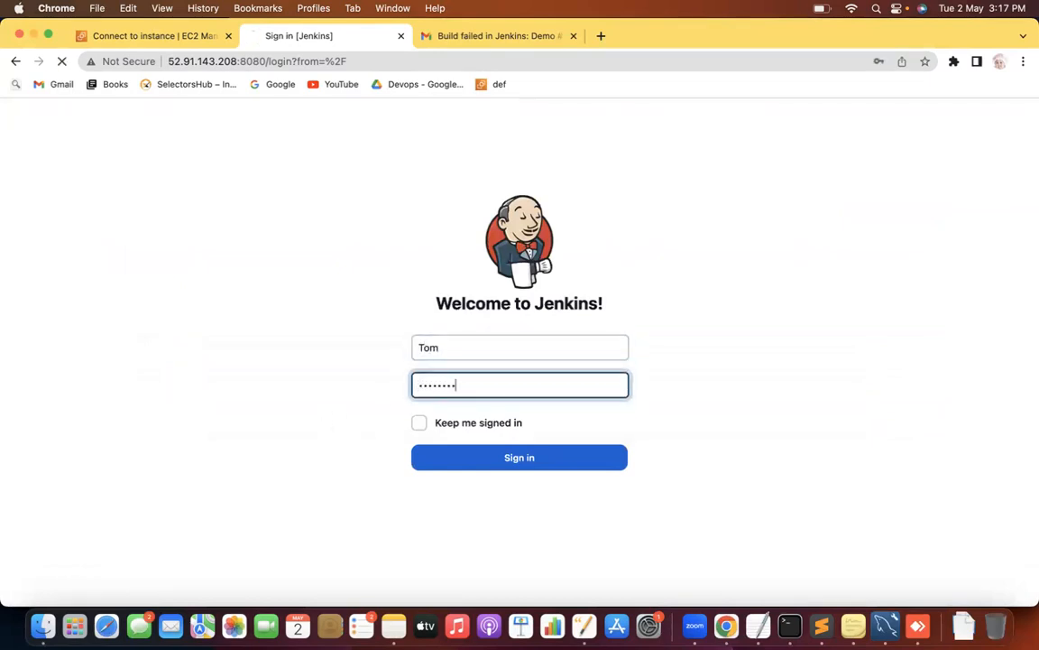
Step: Sign in as the first created user by re-entering the username and account password, and dismiss the browser's password warning
{"action": "type", "text": "Tom"}
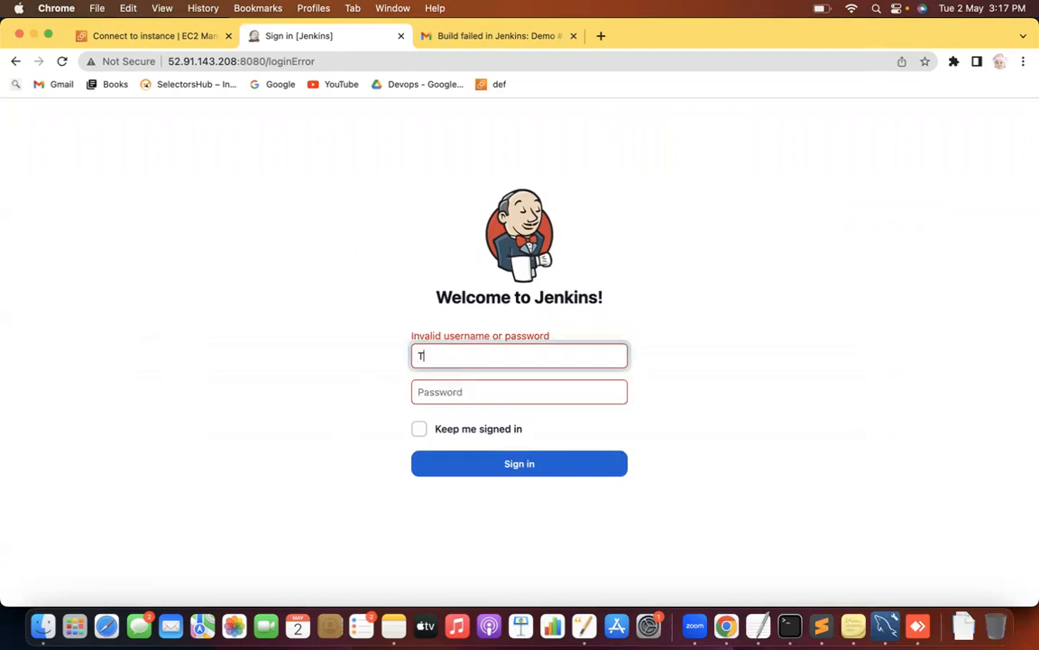
{"action": "left_click", "coordinate": [431, 398]}
{"action": "type", "text": "**"}
{"action": "key", "text": "BackSpace"}
{"action": "type", "text": "*****"}
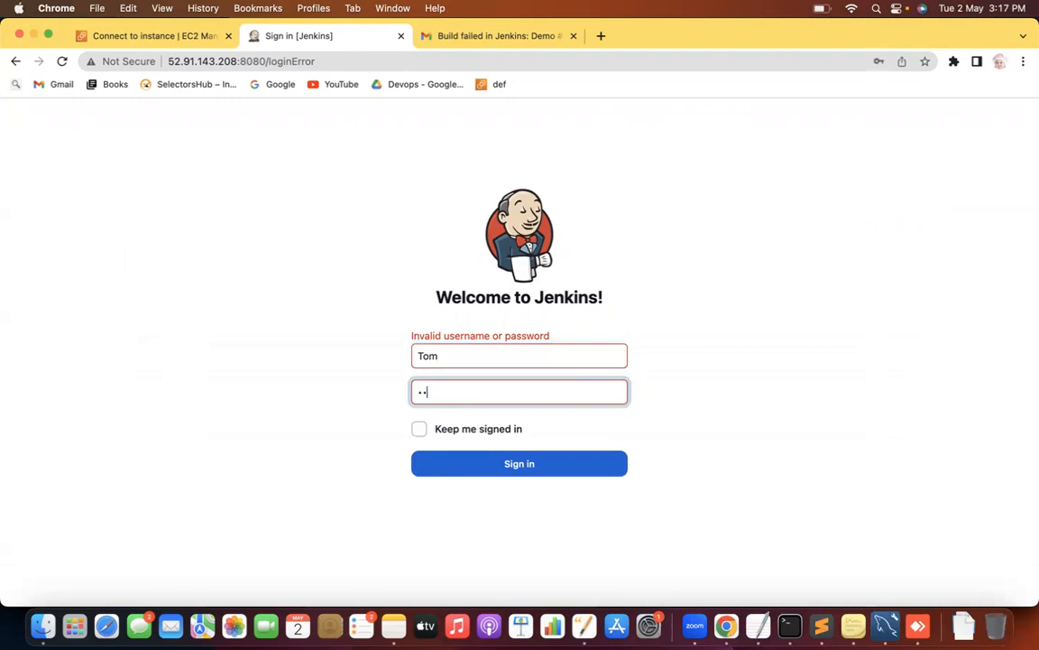
{"action": "type", "text": "***"}
{"action": "left_click", "coordinate": [470, 463]}
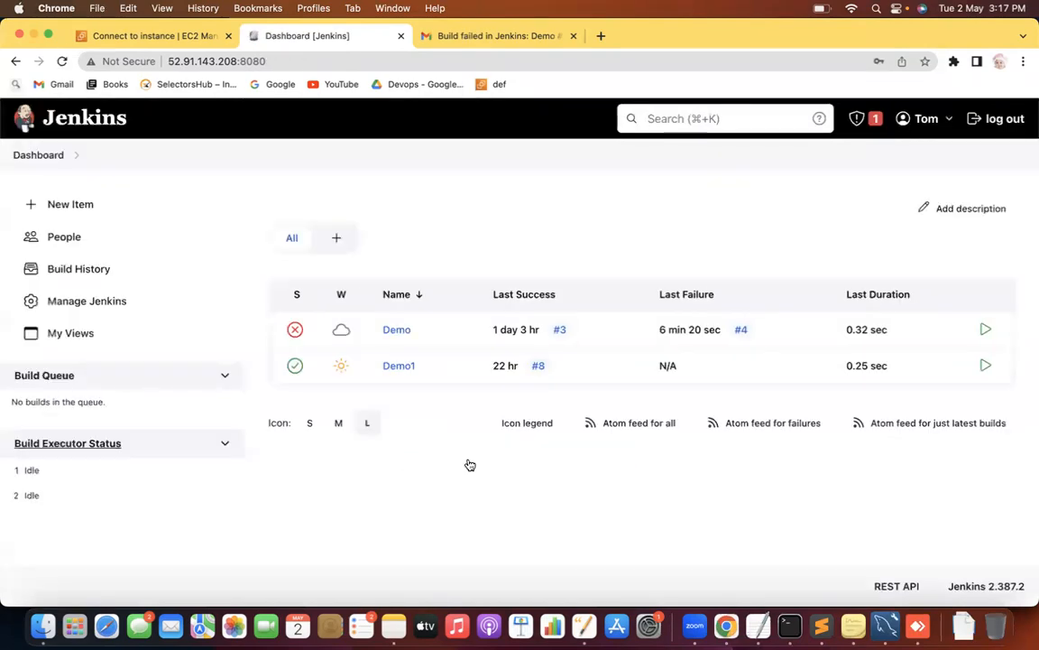
{"action": "left_click", "coordinate": [544, 270]}
Step: Open the Demo job, run a new build of it, and return to the dashboard
{"action": "left_click", "coordinate": [397, 330]}
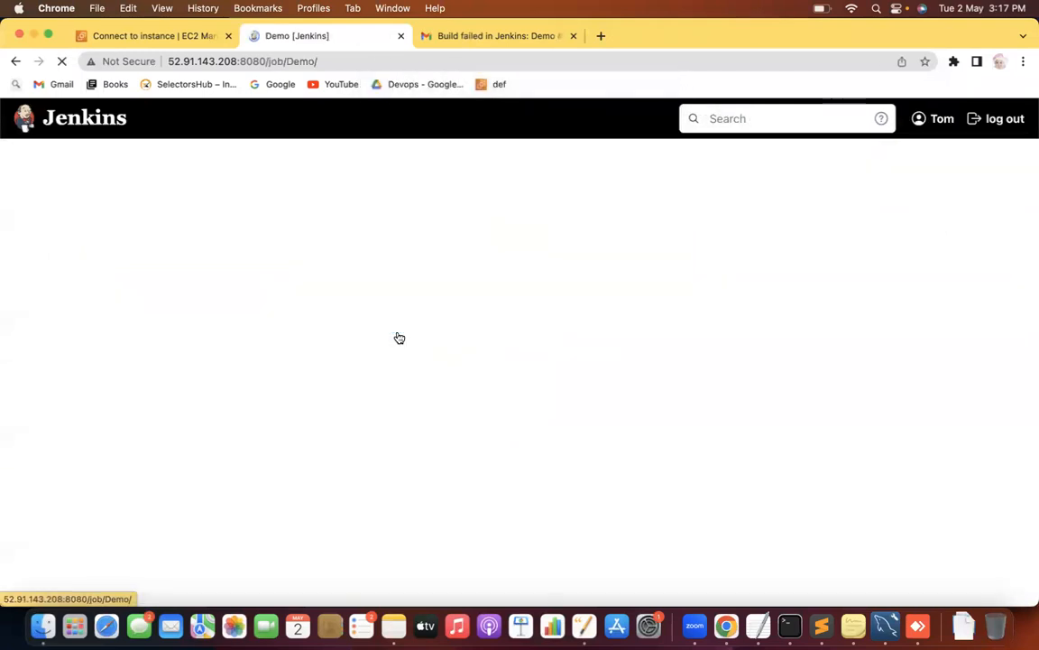
{"action": "left_click", "coordinate": [71, 307]}
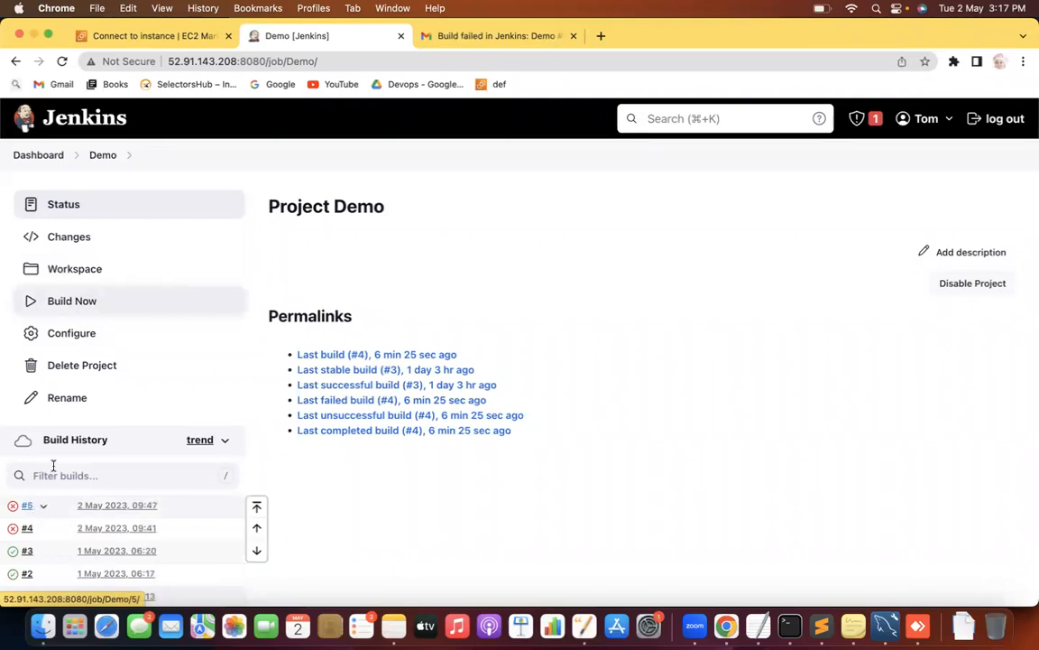
{"action": "left_click", "coordinate": [47, 159]}
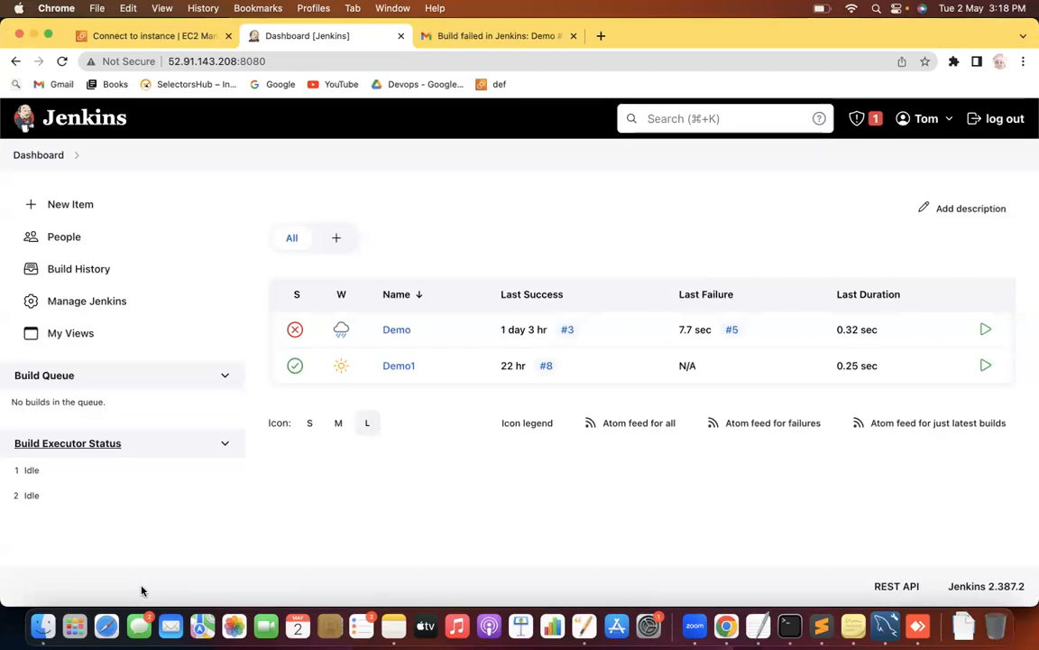
Step: Open Manage Users in the Security section of Manage Jenkins to view the accounts as the new user
{"action": "left_click", "coordinate": [99, 306]}
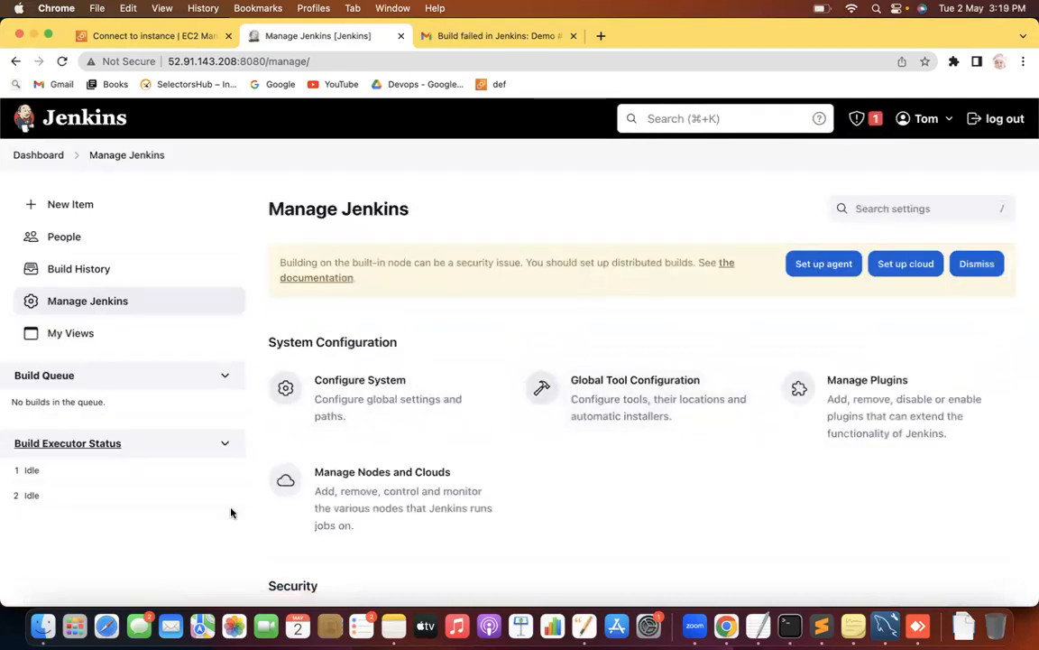
{"action": "scroll", "coordinate": [150, 552], "scroll_direction": "down", "scroll_amount": 3}
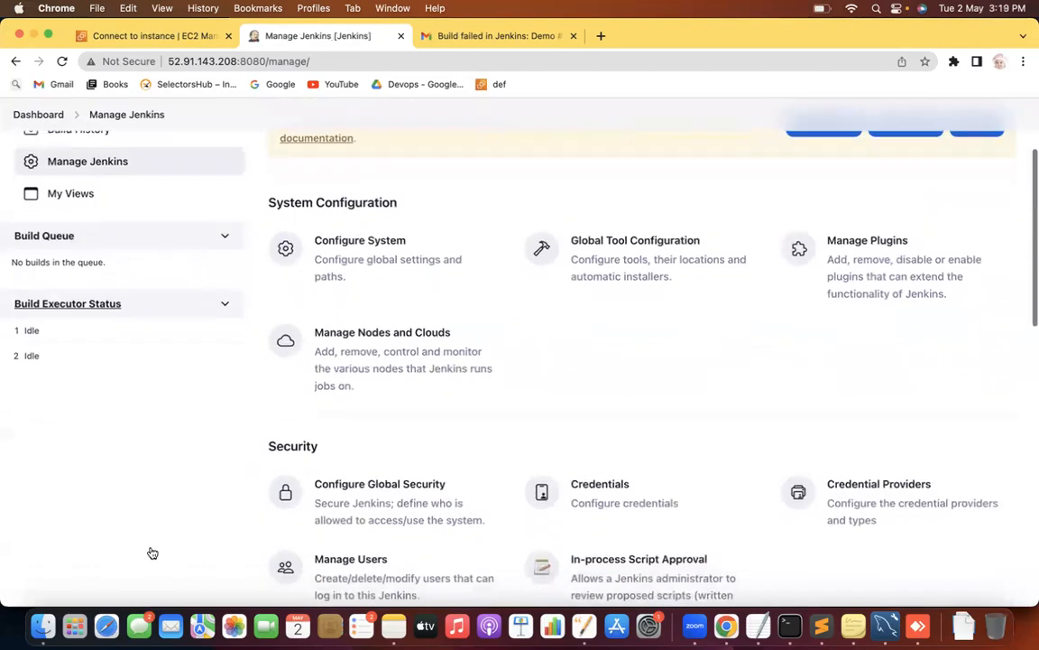
{"action": "left_click", "coordinate": [355, 560]}
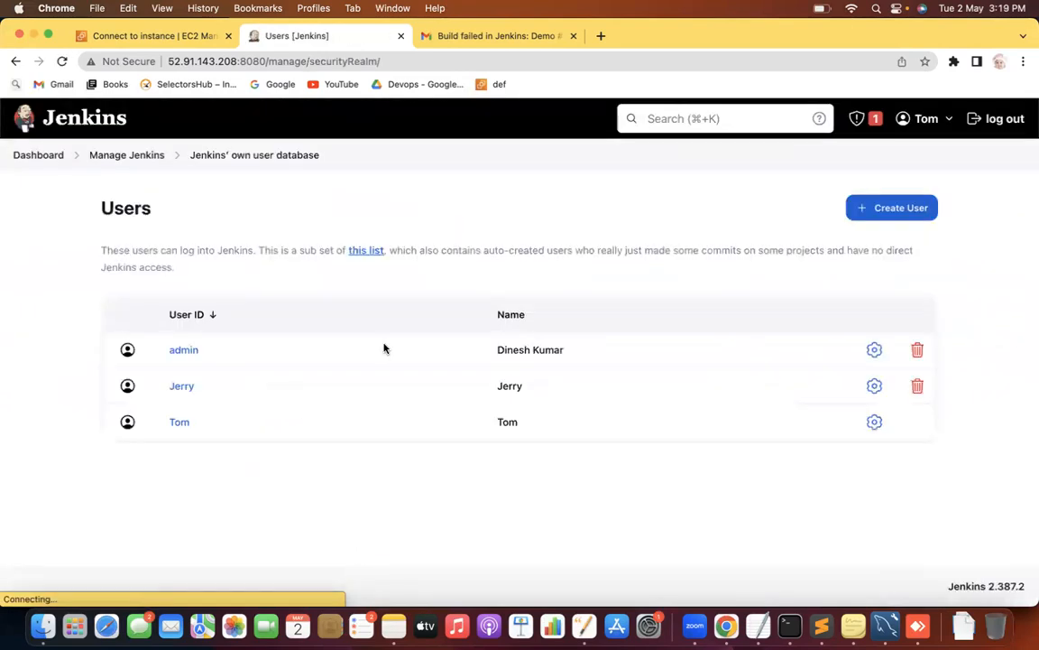
Step: Examine the user IDs and names listed in Jenkins' own user database
{"action": "left_click_drag", "start_coordinate": [154, 351], "coordinate": [235, 356]}
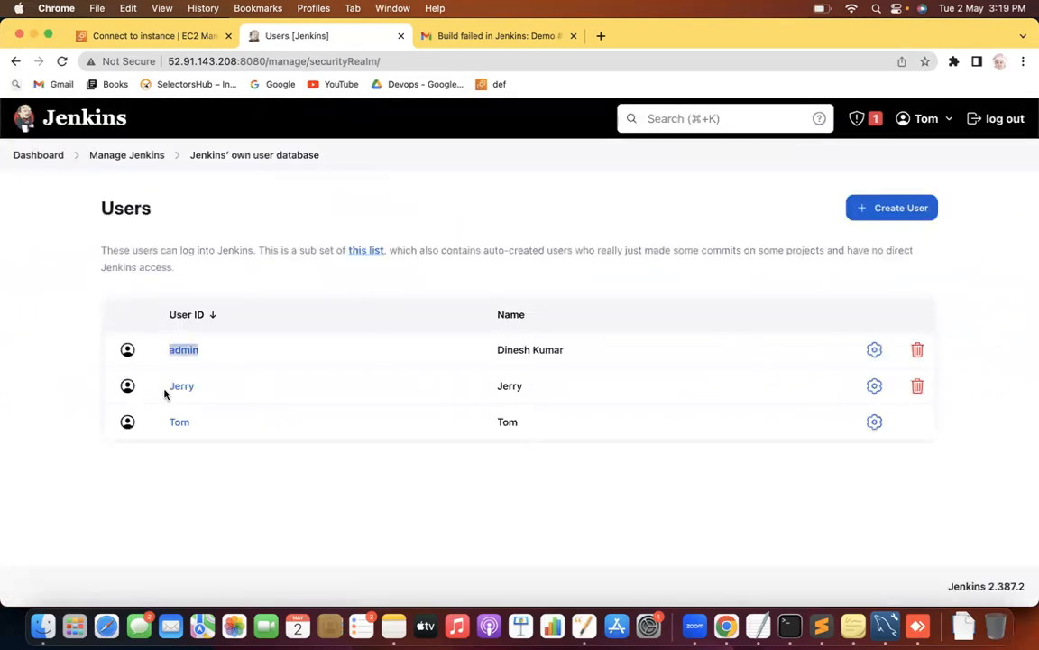
{"action": "left_click_drag", "start_coordinate": [165, 393], "coordinate": [216, 393]}
{"action": "left_click_drag", "start_coordinate": [166, 424], "coordinate": [207, 427]}
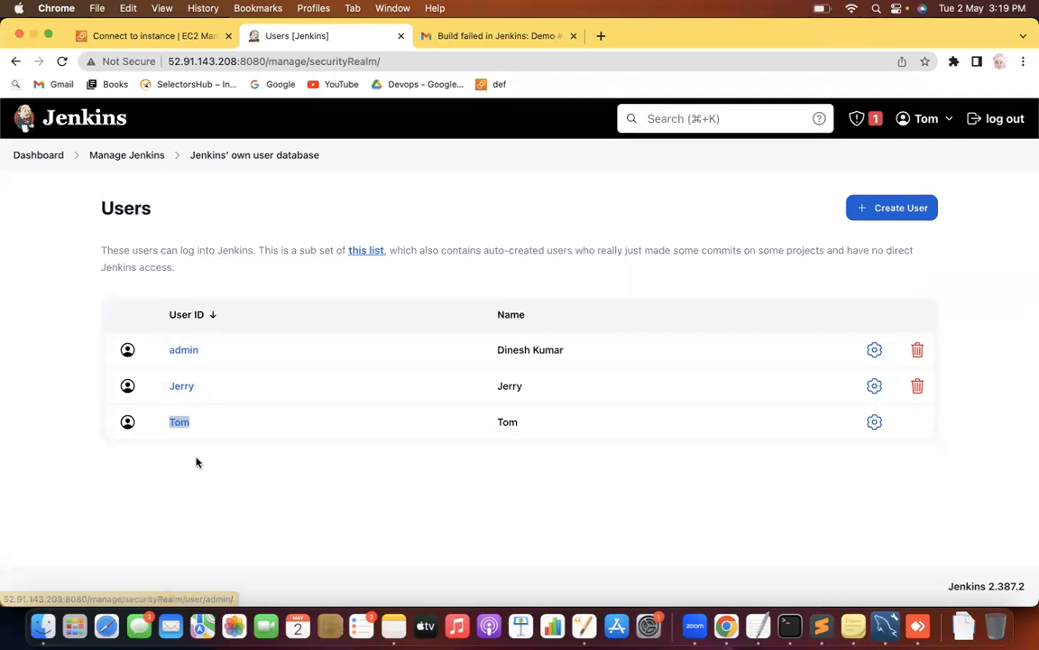
{"action": "left_click_drag", "start_coordinate": [159, 348], "coordinate": [568, 367]}
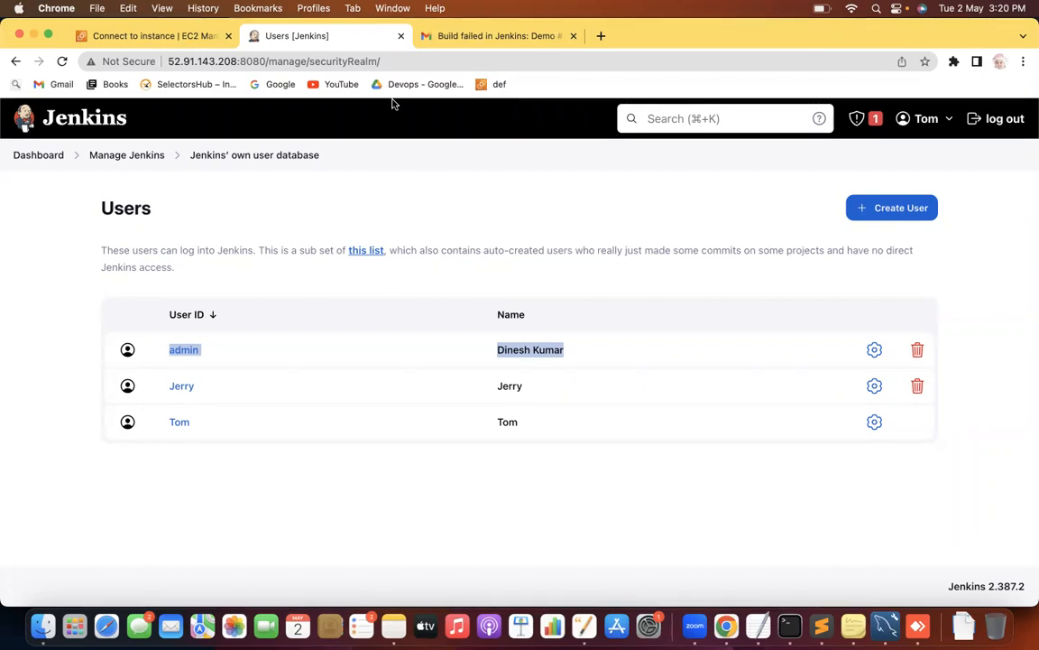
Step: Open Configure Global Security from the Security section of Manage Jenkins and view its authentication settings
{"action": "left_click", "coordinate": [118, 155]}
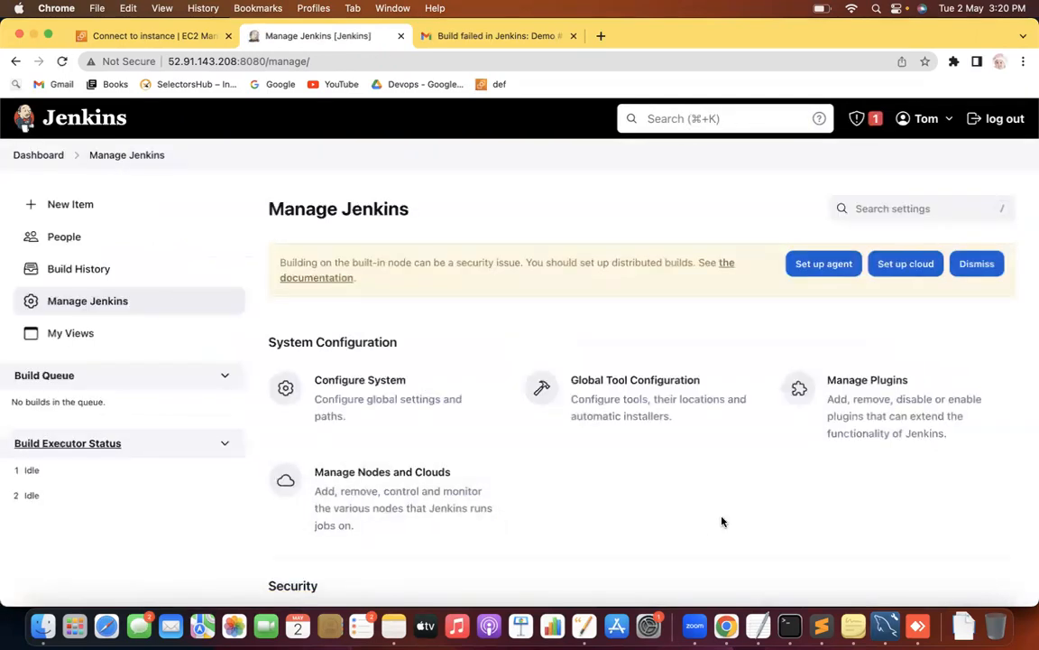
{"action": "scroll", "coordinate": [722, 522], "scroll_direction": "down", "scroll_amount": 2}
{"action": "scroll", "coordinate": [722, 521], "scroll_direction": "down", "scroll_amount": 6}
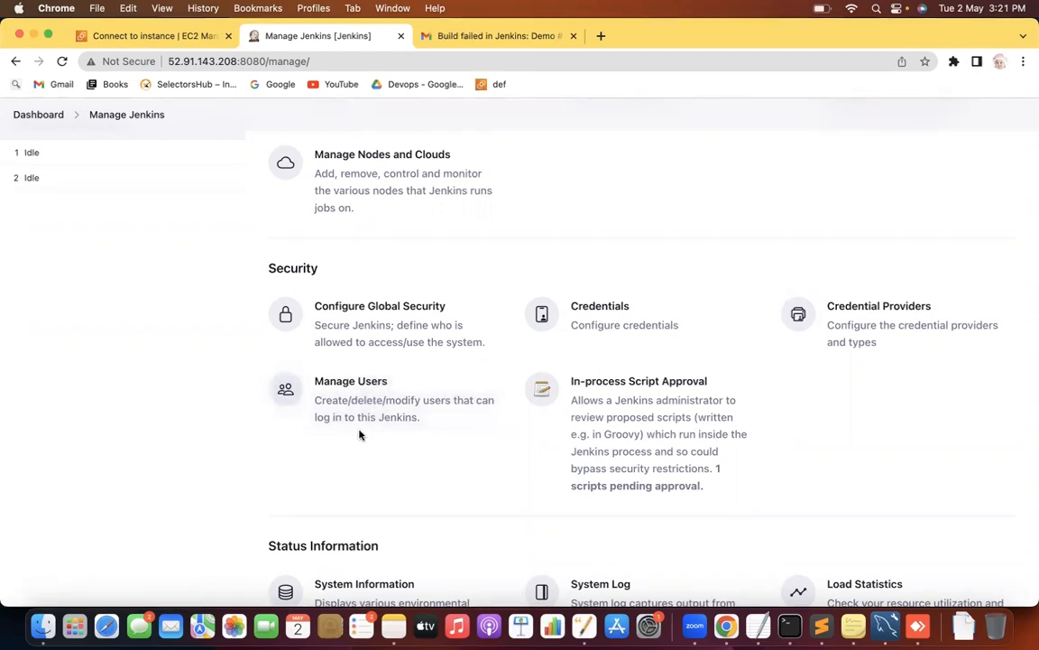
{"action": "left_click", "coordinate": [381, 312]}
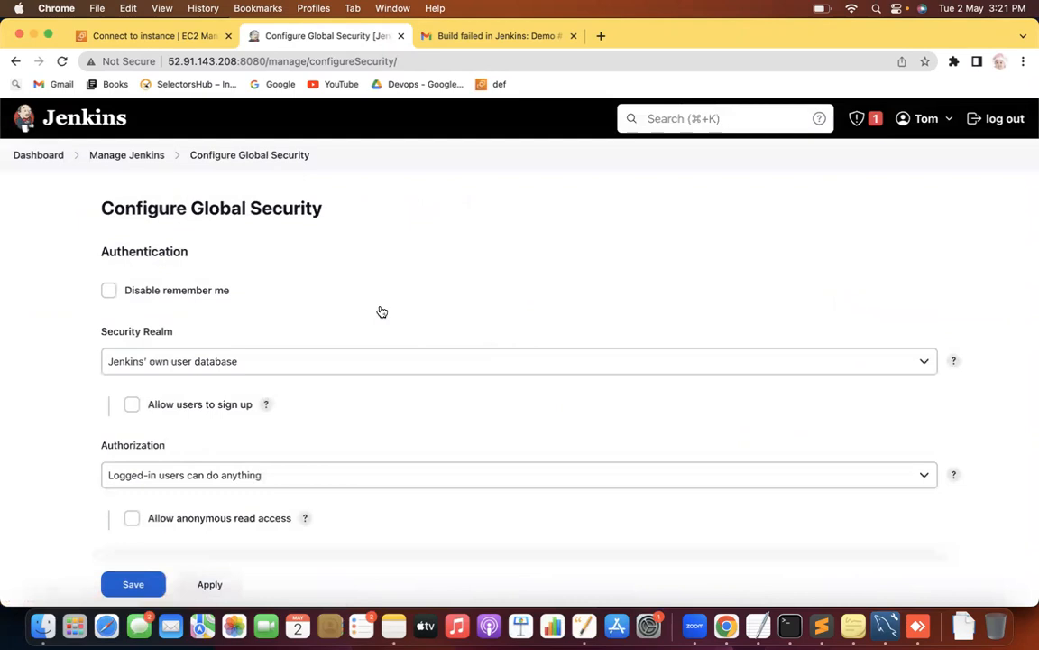
{"action": "scroll", "coordinate": [85, 368], "scroll_direction": "down", "scroll_amount": 1}
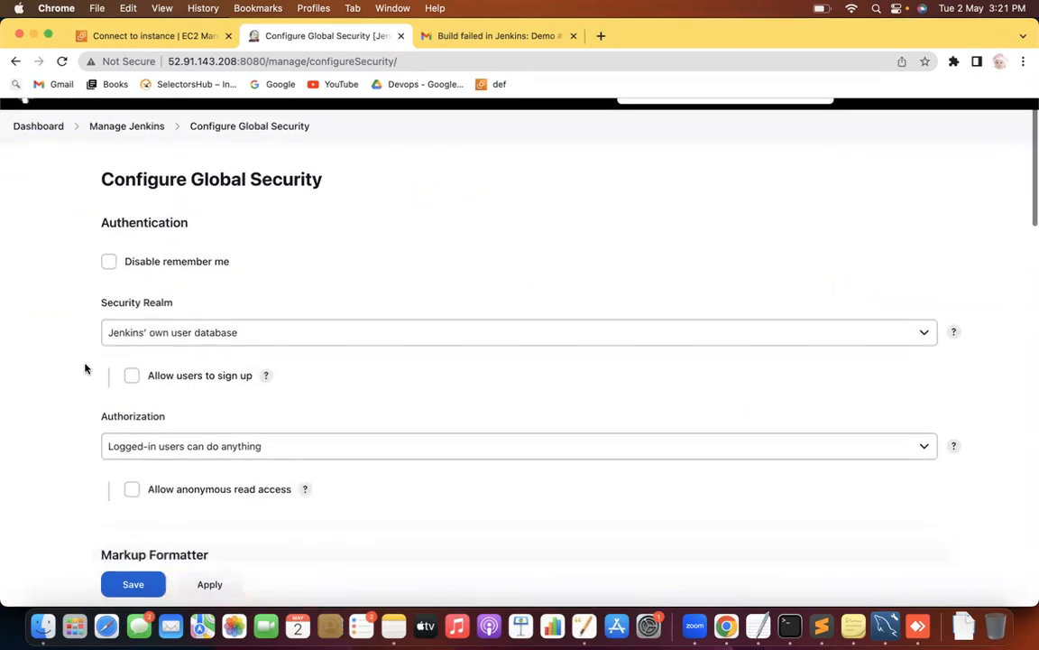
{"action": "scroll", "coordinate": [84, 368], "scroll_direction": "down", "scroll_amount": 1}
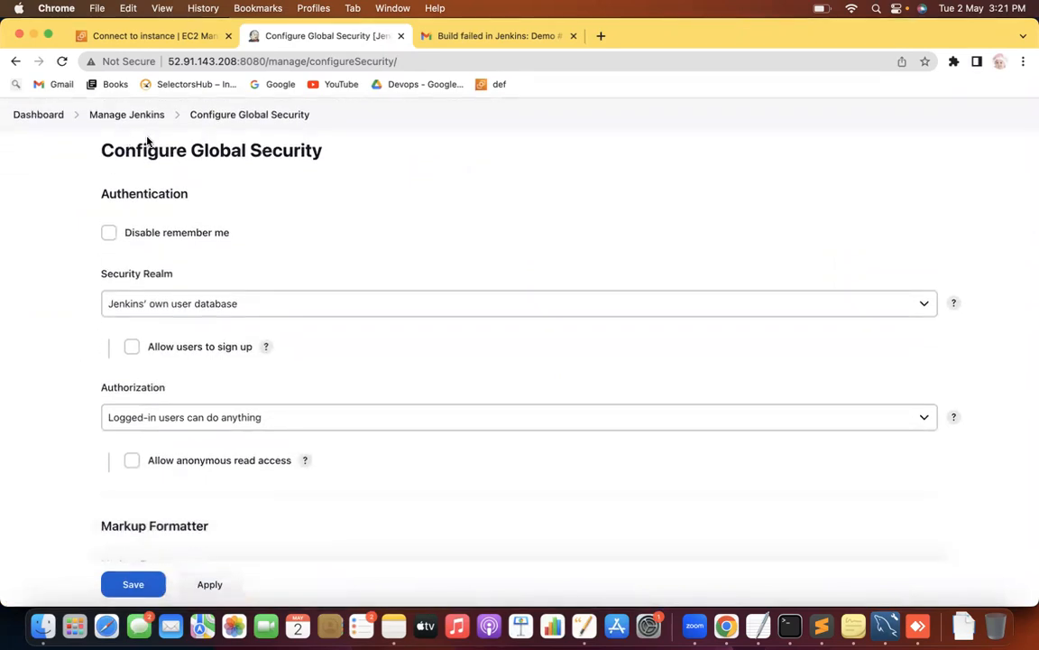
{"action": "left_click_drag", "start_coordinate": [101, 146], "coordinate": [375, 157]}
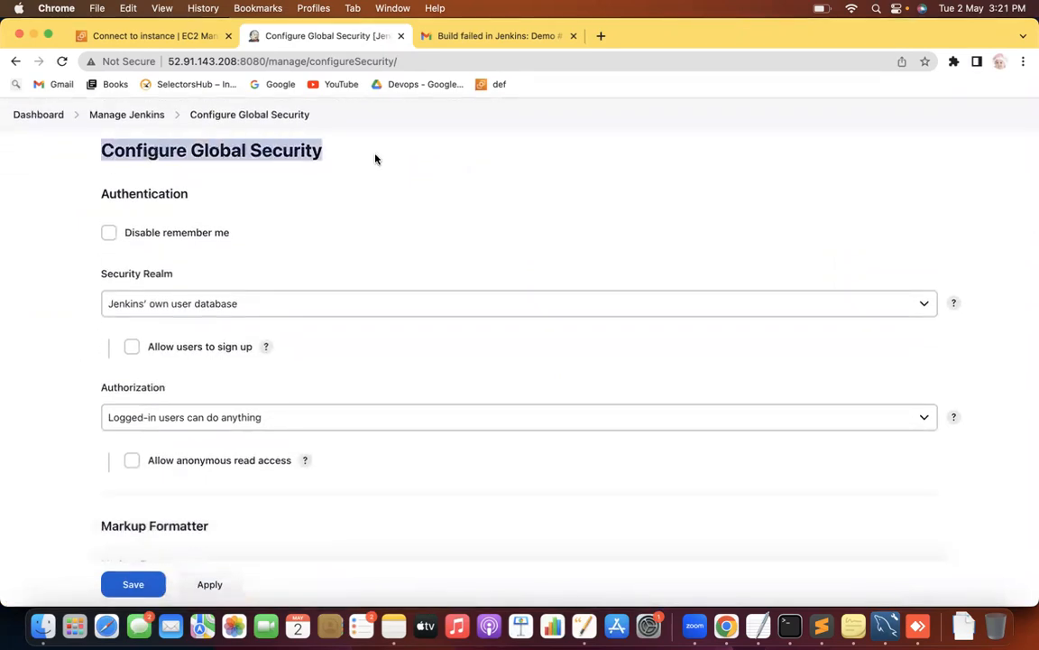
{"action": "left_click", "coordinate": [43, 359]}
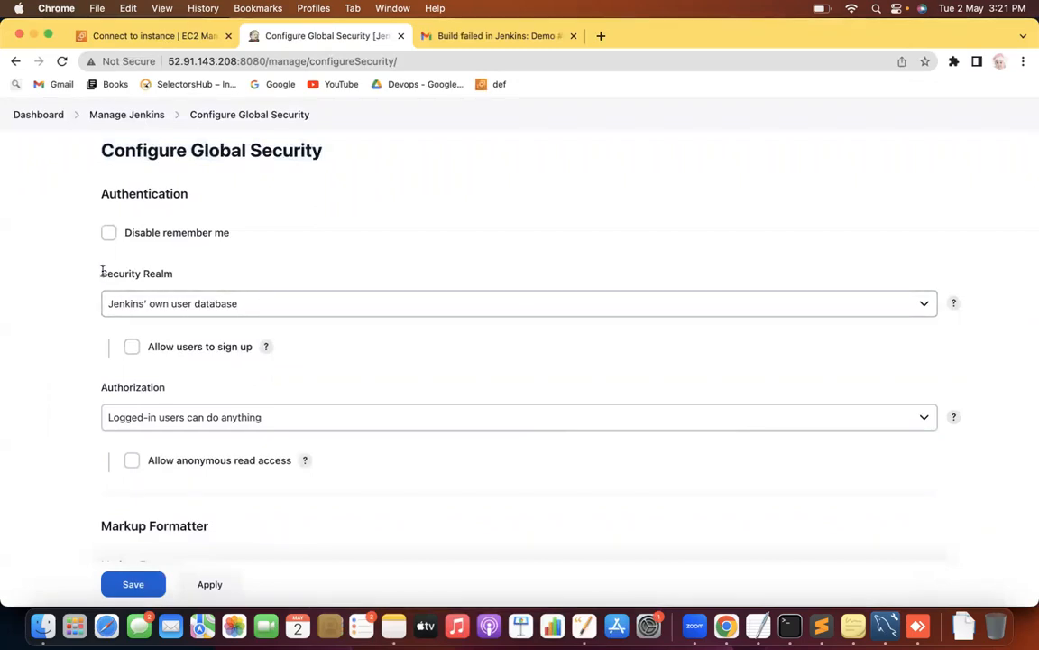
Step: Examine the Security Realm setting and its available options in the Authentication section
{"action": "left_click_drag", "start_coordinate": [101, 273], "coordinate": [187, 283]}
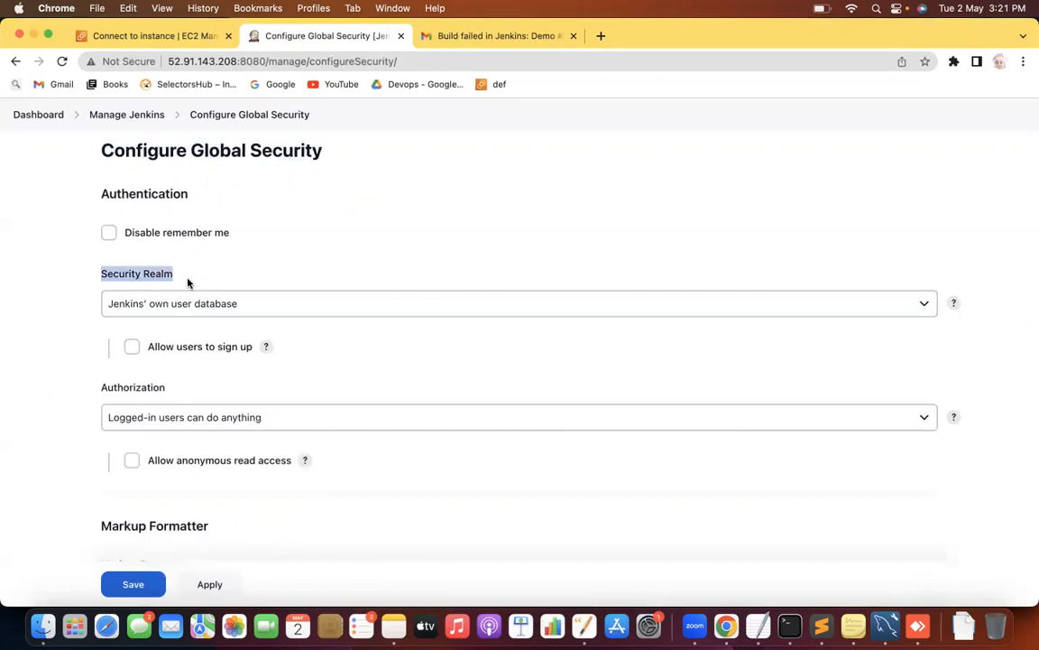
{"action": "left_click", "coordinate": [72, 289]}
{"action": "left_click_drag", "start_coordinate": [100, 274], "coordinate": [195, 276]}
{"action": "left_click", "coordinate": [35, 357]}
{"action": "scroll", "coordinate": [34, 357], "scroll_direction": "down", "scroll_amount": 2}
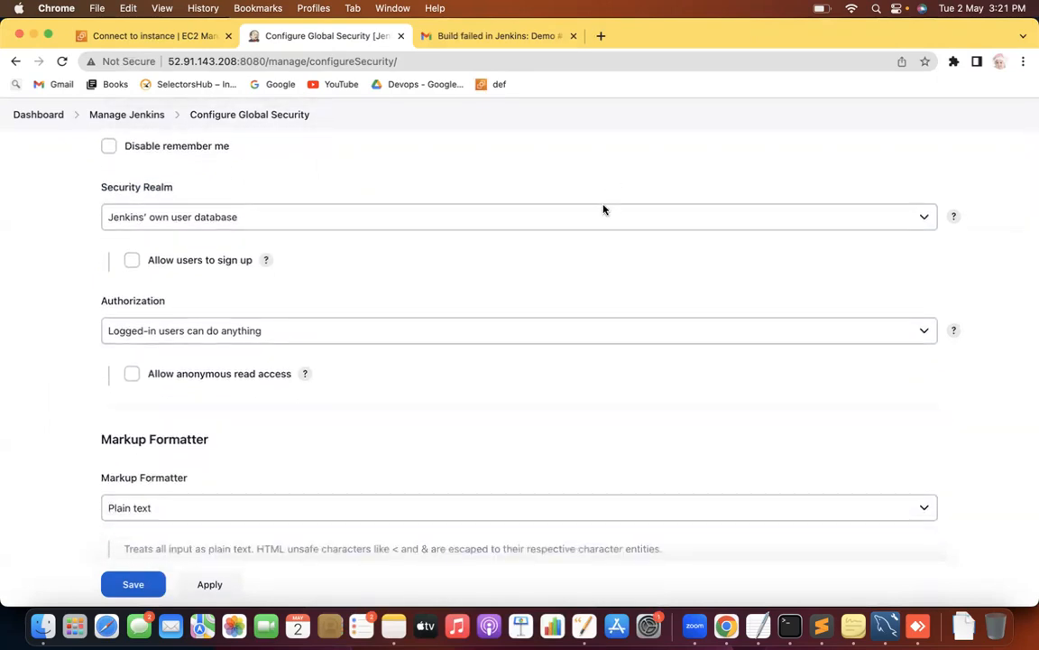
{"action": "left_click", "coordinate": [603, 217]}
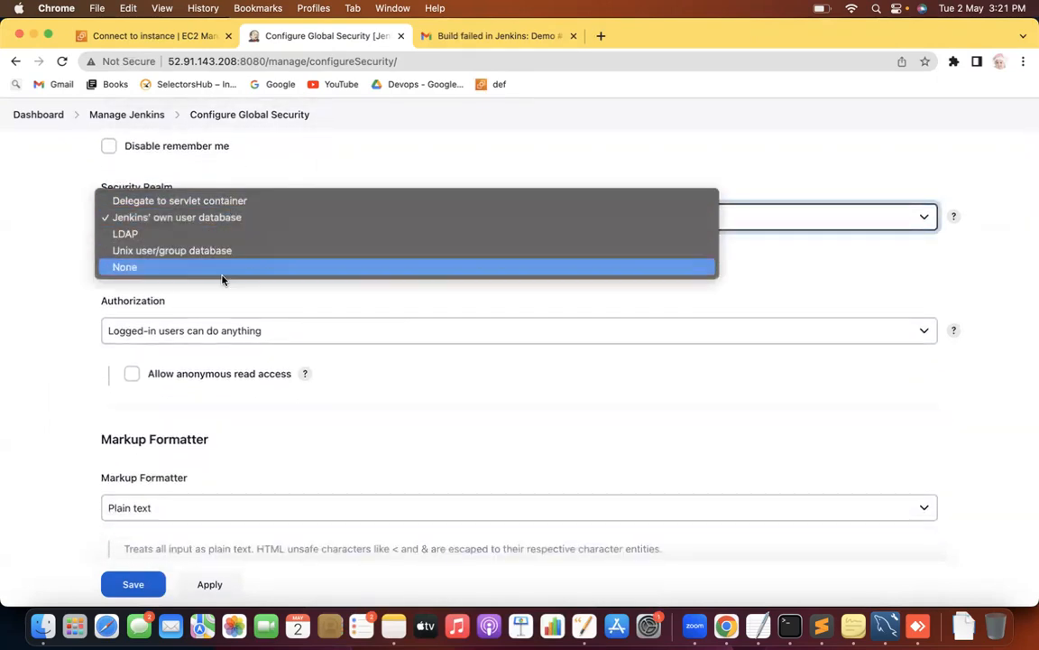
{"action": "left_click", "coordinate": [51, 314]}
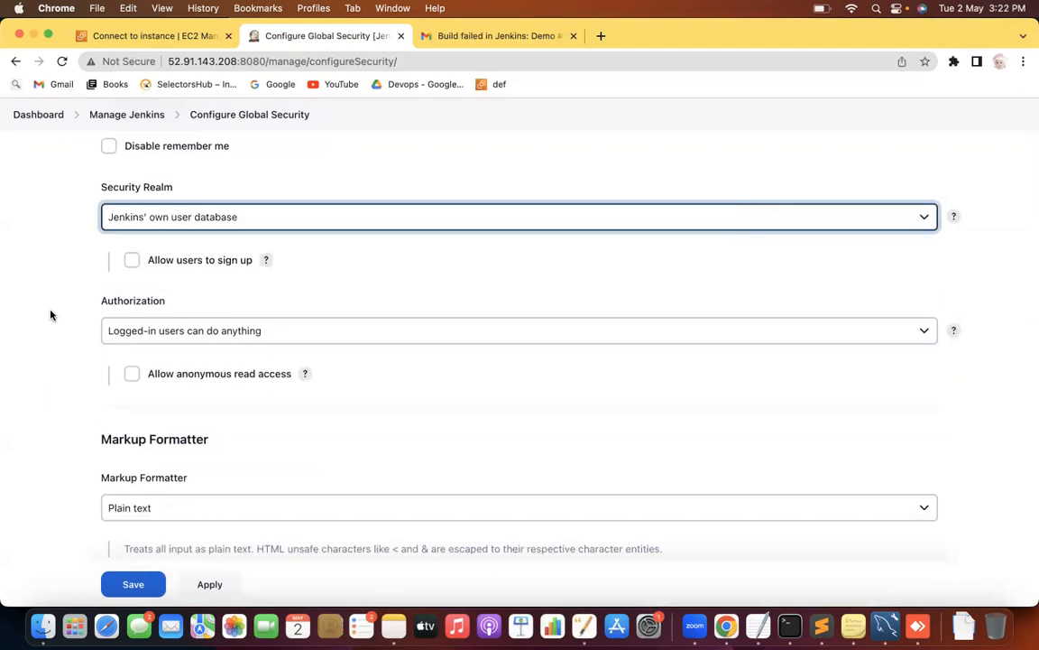
Step: Try the Delegate to servlet container security realm and view its unprotected URLs
{"action": "left_click", "coordinate": [228, 223]}
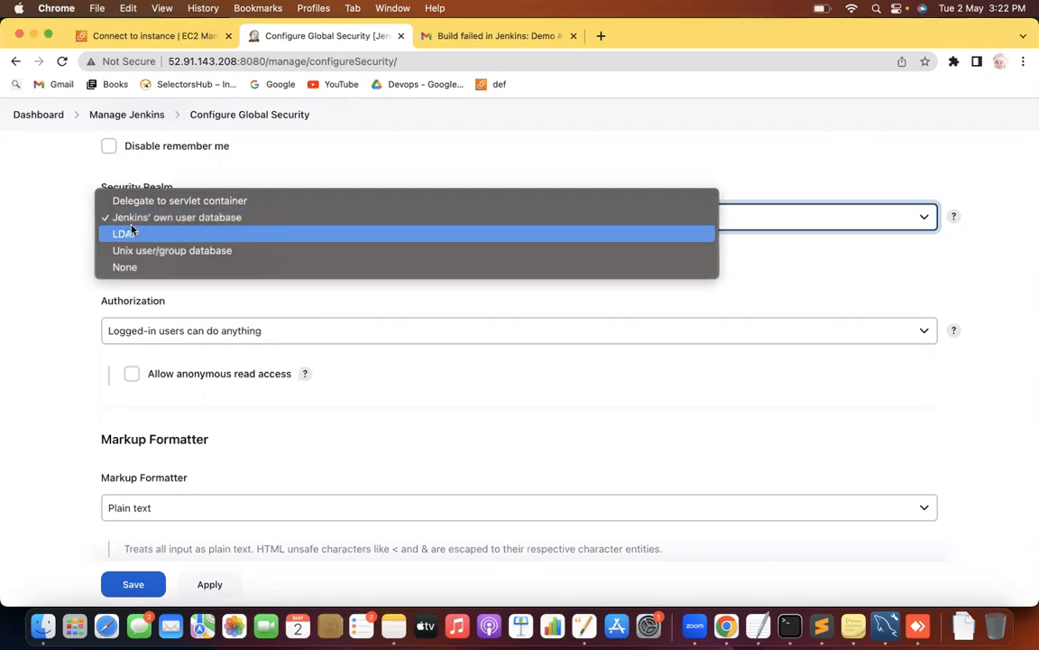
{"action": "left_click", "coordinate": [180, 201]}
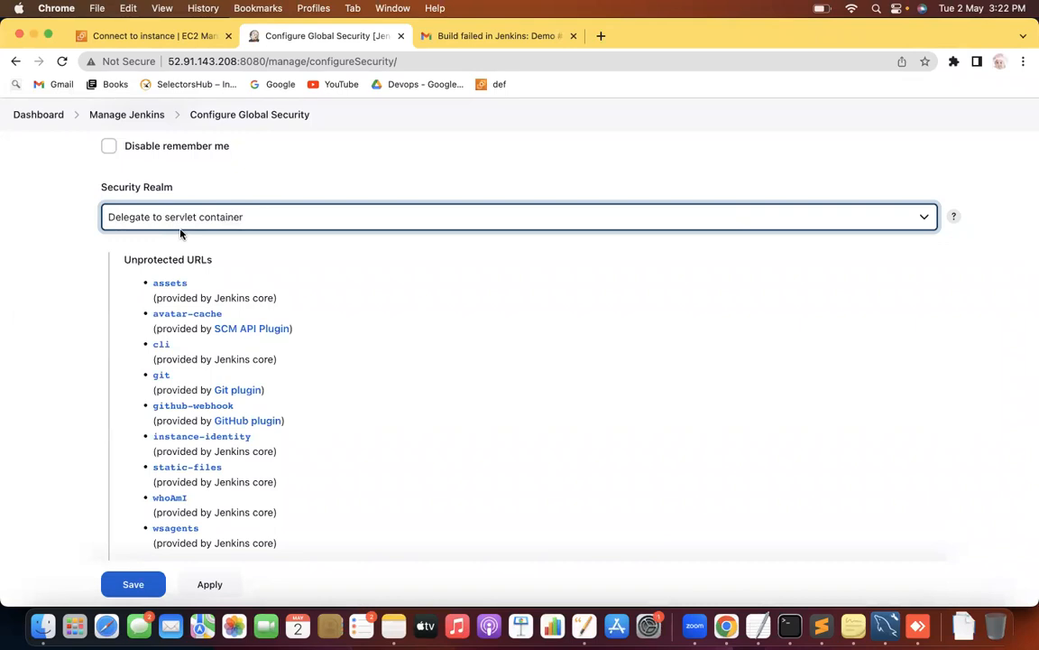
{"action": "left_click", "coordinate": [163, 216]}
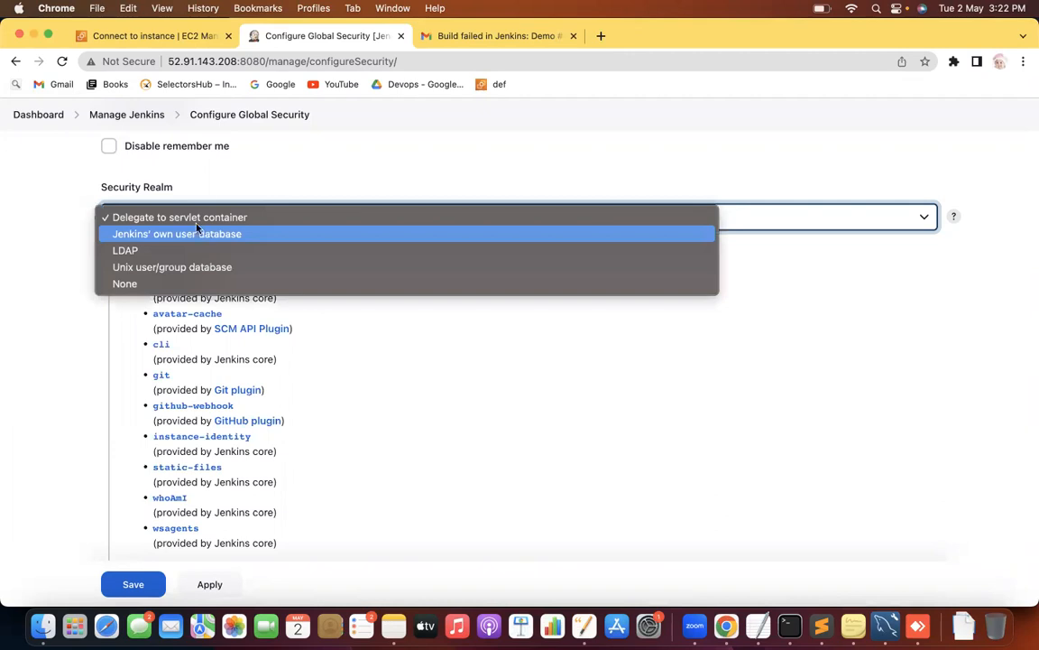
{"action": "left_click", "coordinate": [207, 223]}
Step: Switch the security realm to LDAP to view its server settings, and return it to Jenkins' own user database
{"action": "left_click", "coordinate": [207, 223]}
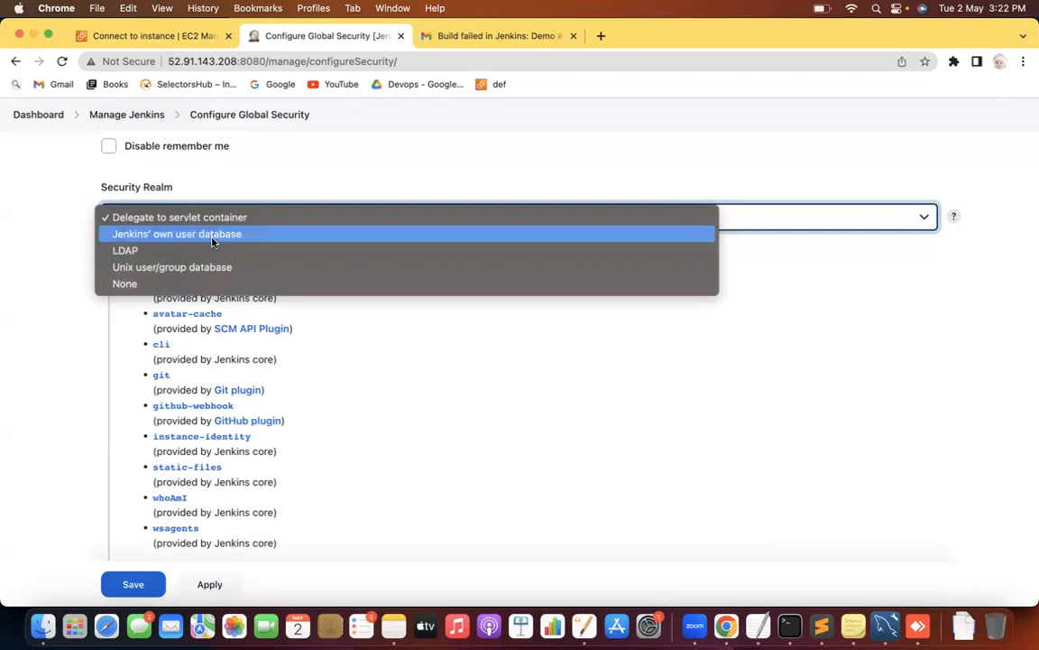
{"action": "left_click", "coordinate": [115, 250]}
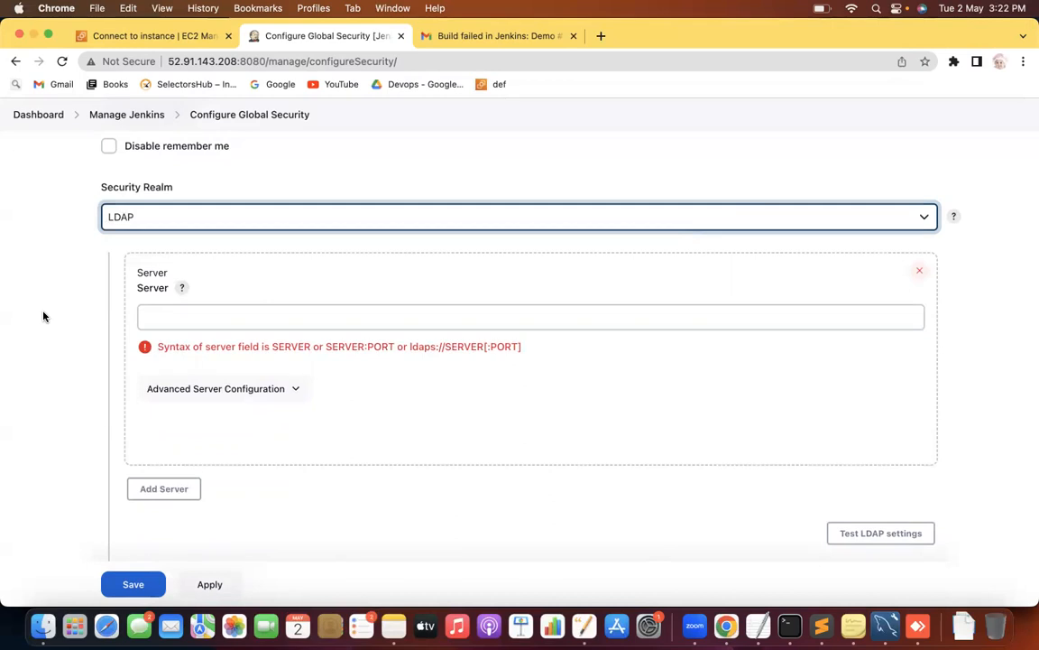
{"action": "left_click", "coordinate": [128, 225]}
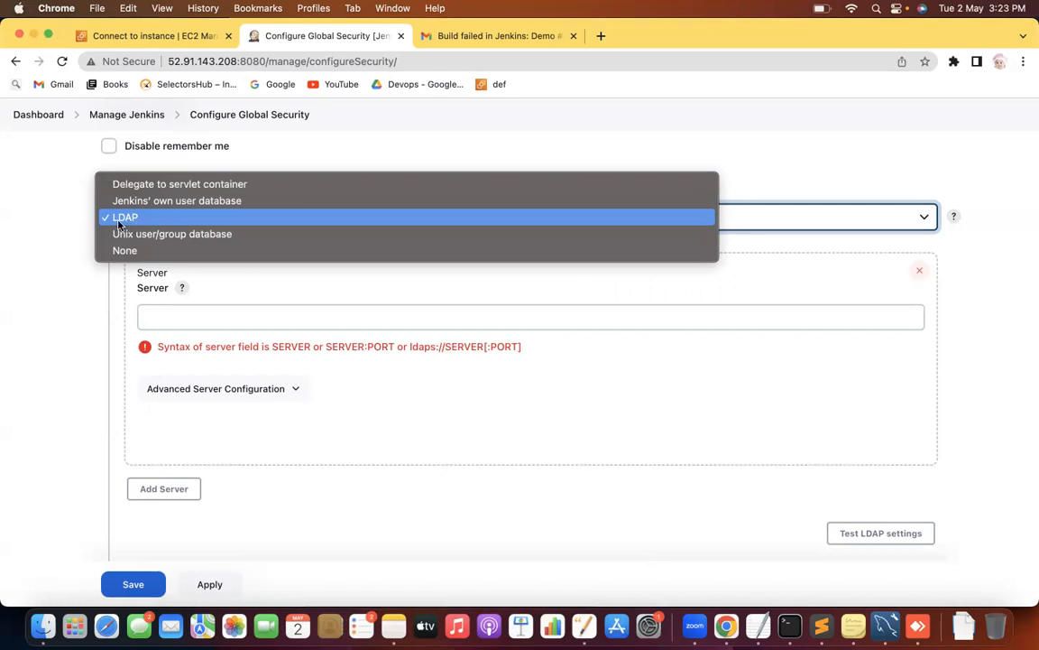
{"action": "left_click", "coordinate": [118, 221]}
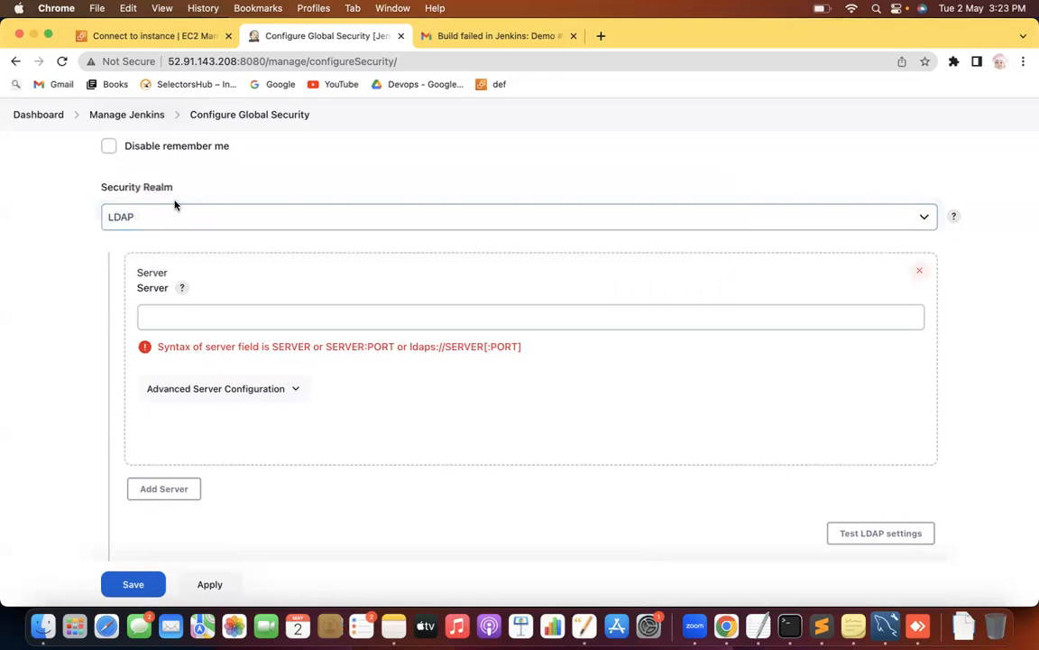
{"action": "left_click", "coordinate": [173, 217]}
{"action": "left_click", "coordinate": [126, 204]}
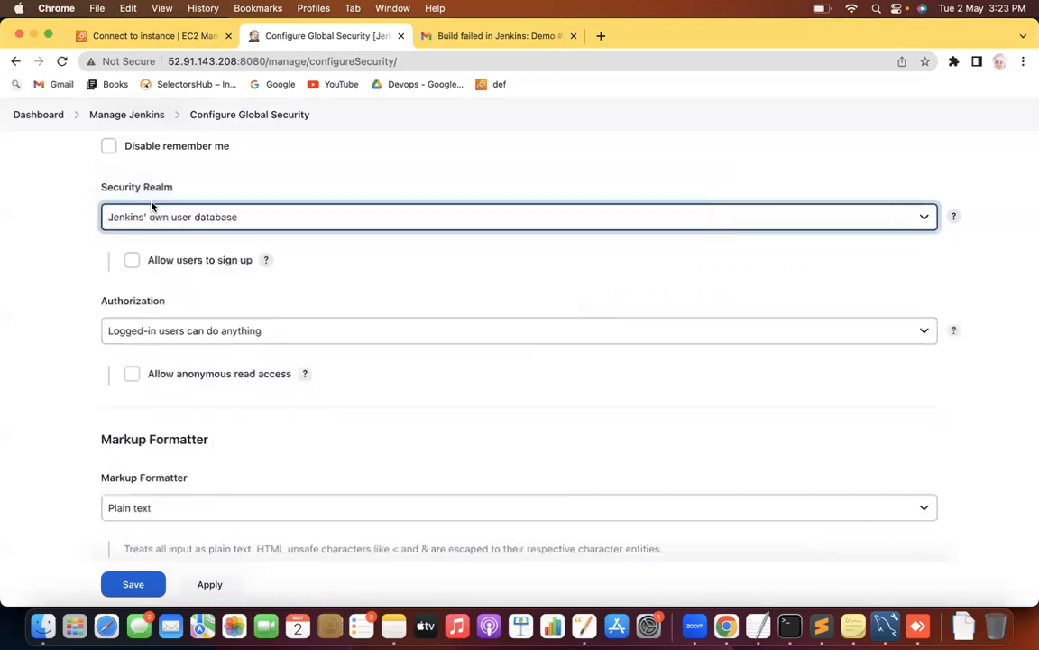
Step: Select LDAP as the security realm again and examine its Advanced Server Configuration fields
{"action": "left_click", "coordinate": [208, 219]}
{"action": "left_click", "coordinate": [153, 232]}
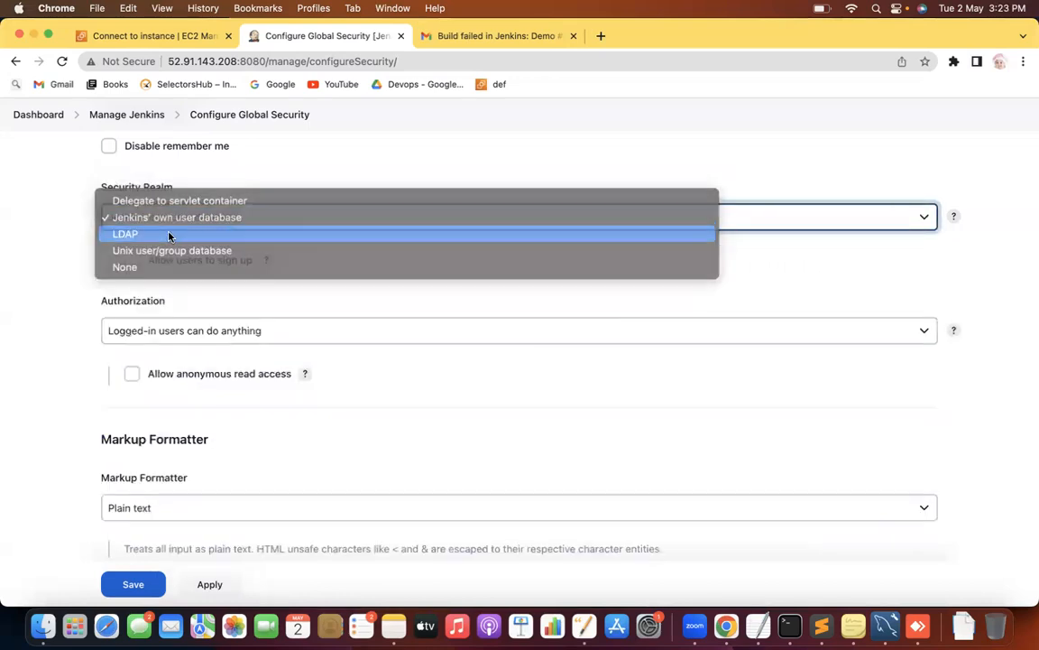
{"action": "left_click", "coordinate": [348, 313]}
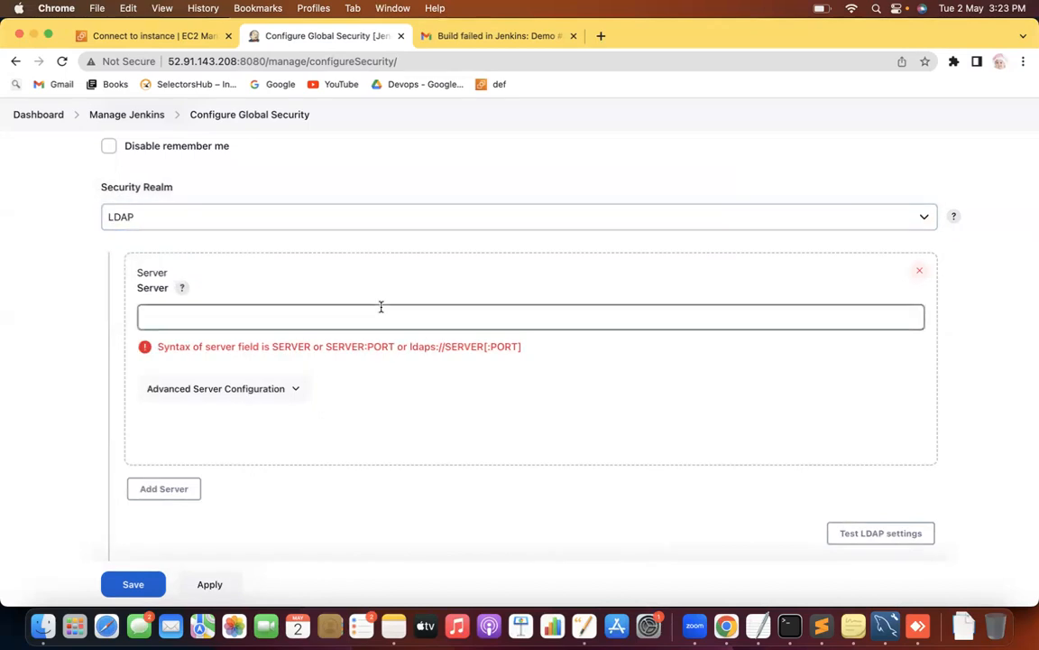
{"action": "scroll", "coordinate": [381, 306], "scroll_direction": "down", "scroll_amount": 5}
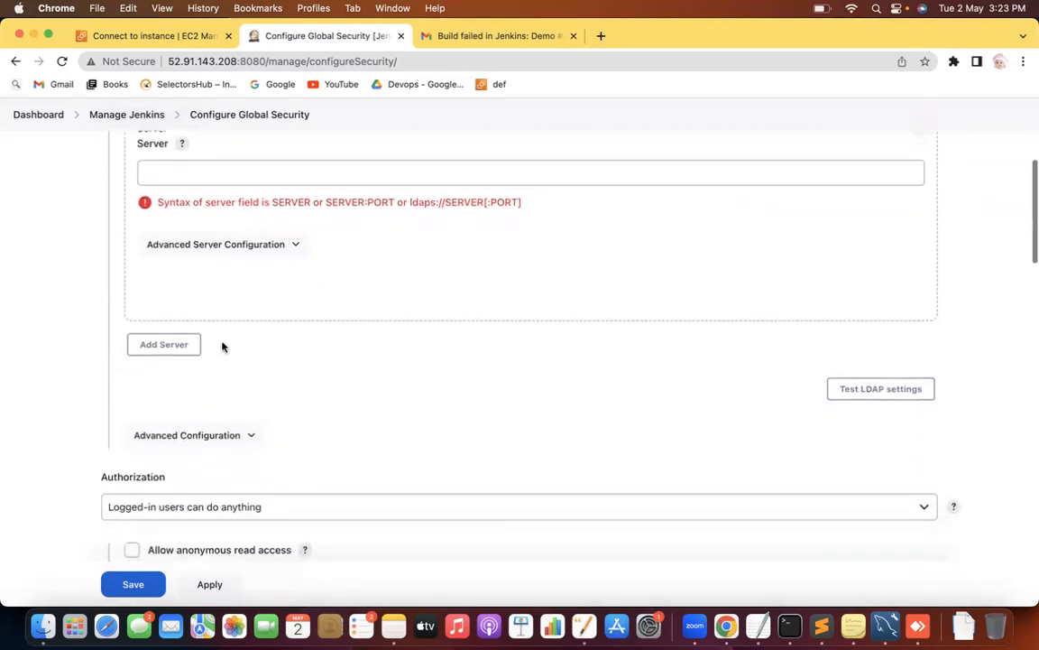
{"action": "left_click", "coordinate": [233, 248]}
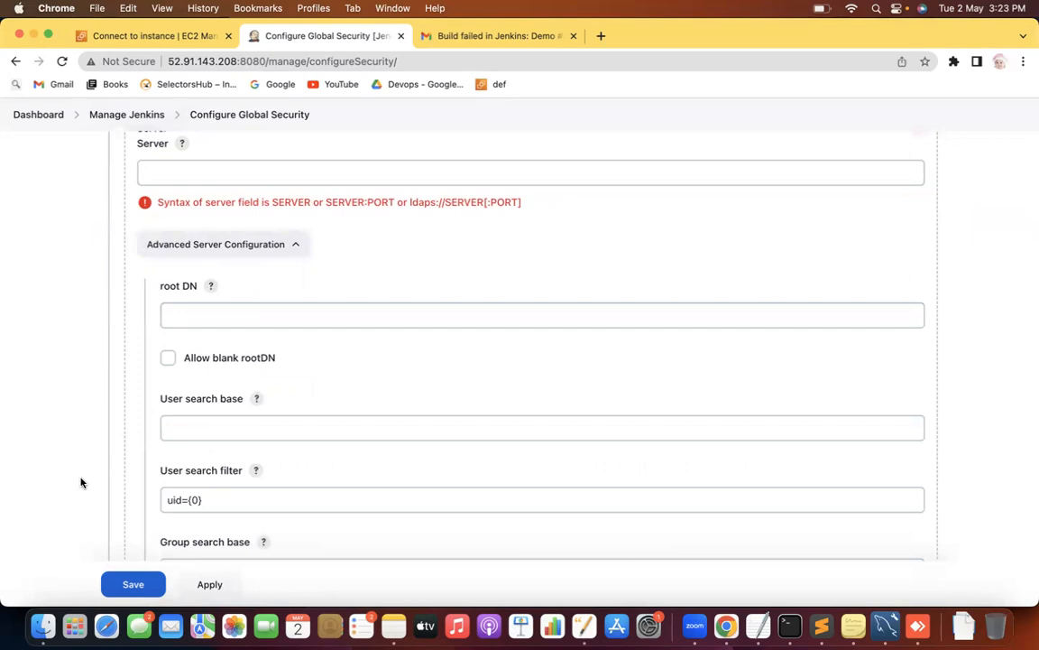
{"action": "scroll", "coordinate": [62, 455], "scroll_direction": "down", "scroll_amount": 10}
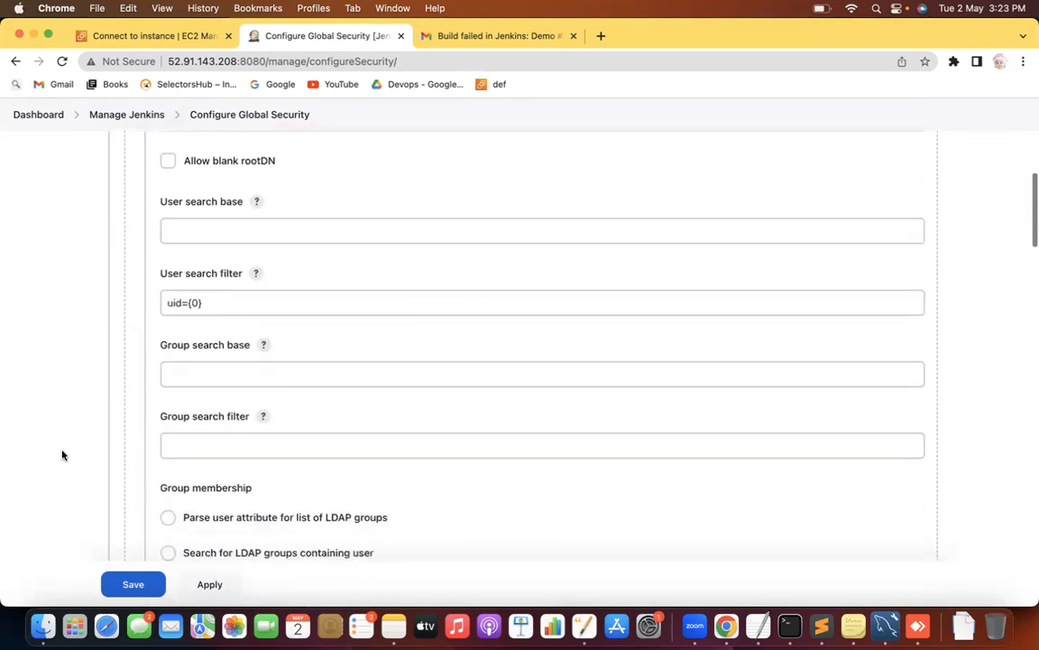
{"action": "scroll", "coordinate": [63, 455], "scroll_direction": "down", "scroll_amount": 13}
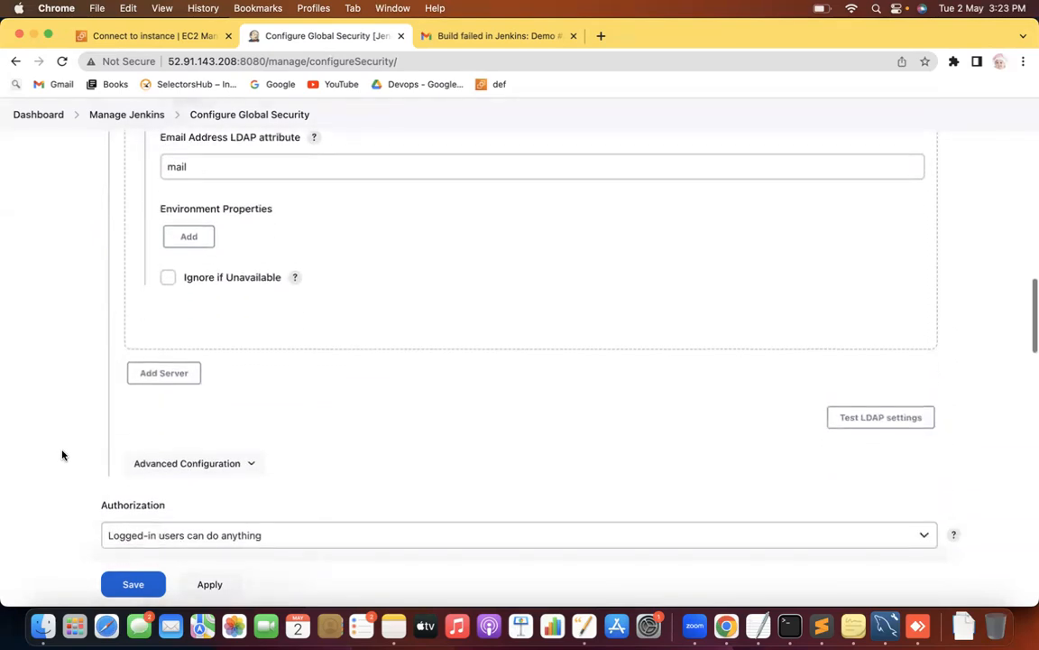
{"action": "scroll", "coordinate": [63, 455], "scroll_direction": "up", "scroll_amount": 15}
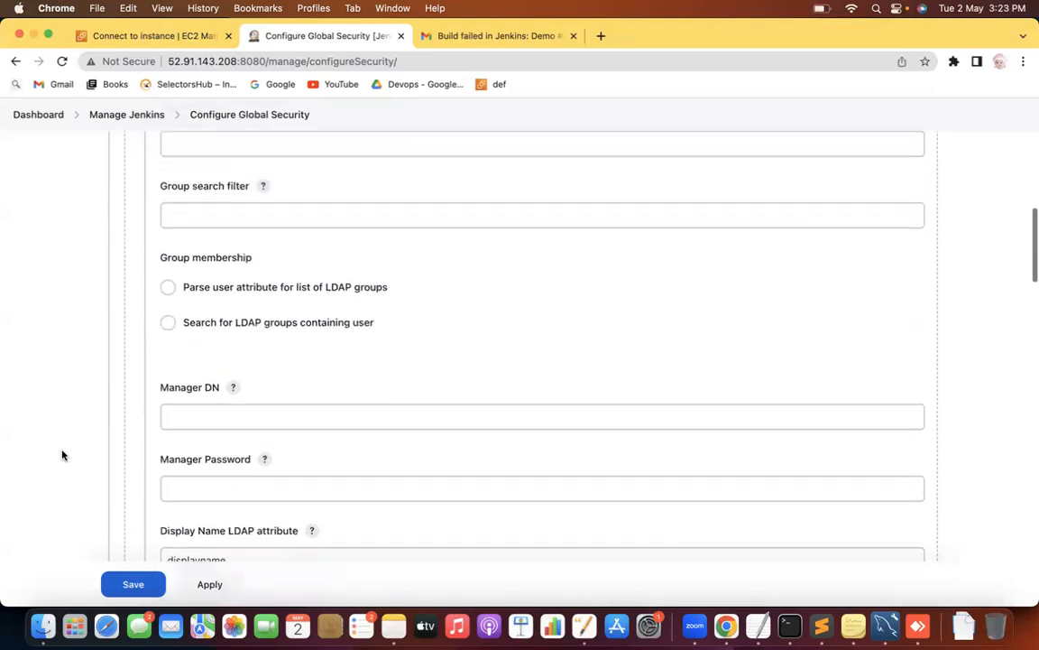
{"action": "scroll", "coordinate": [62, 455], "scroll_direction": "up", "scroll_amount": 15}
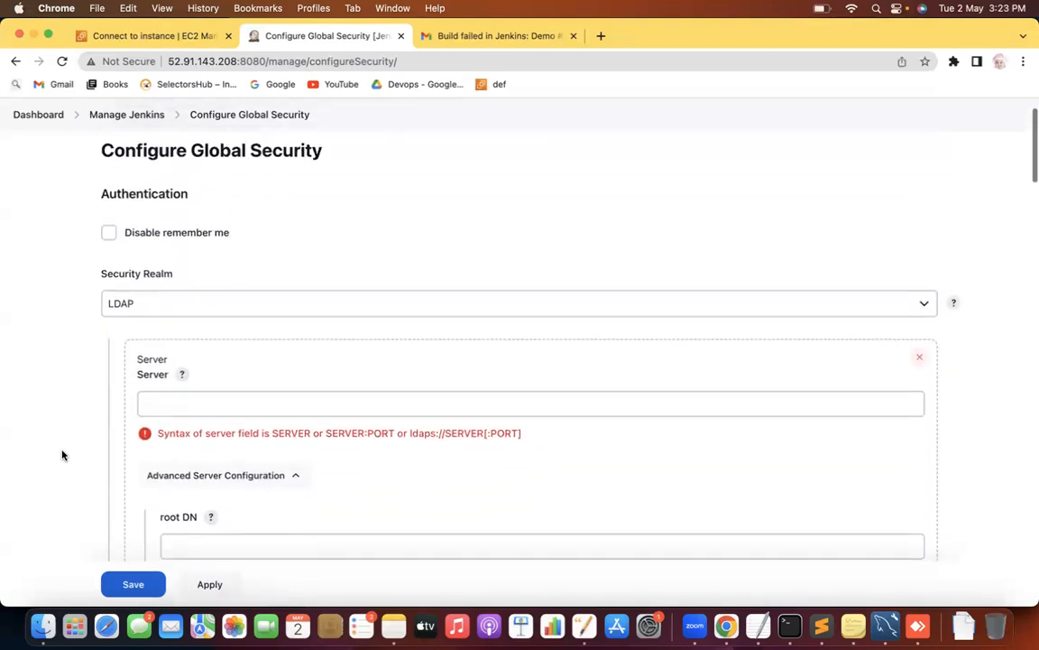
Step: Remove the LDAP server entry and restore the security realm to Jenkins' own user database
{"action": "left_click", "coordinate": [921, 359]}
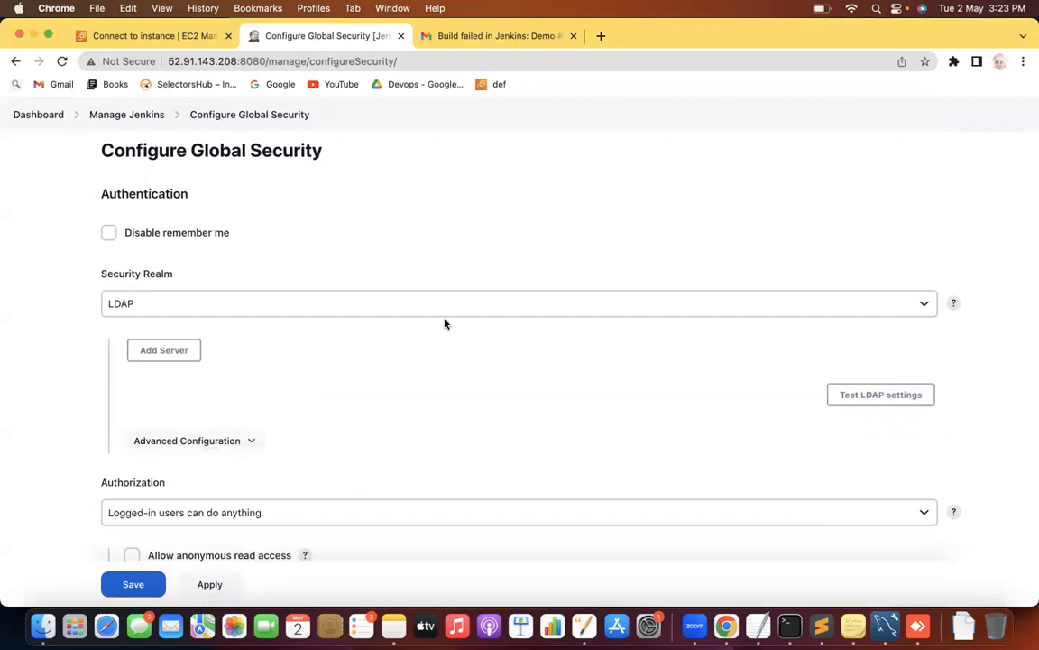
{"action": "left_click", "coordinate": [419, 311]}
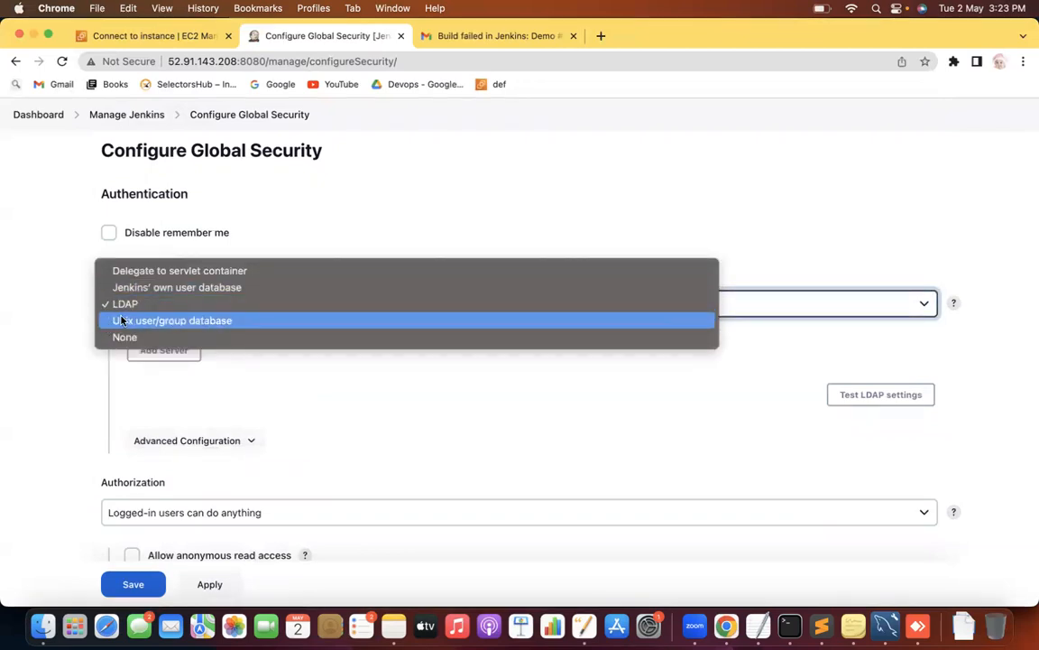
{"action": "left_click", "coordinate": [236, 289]}
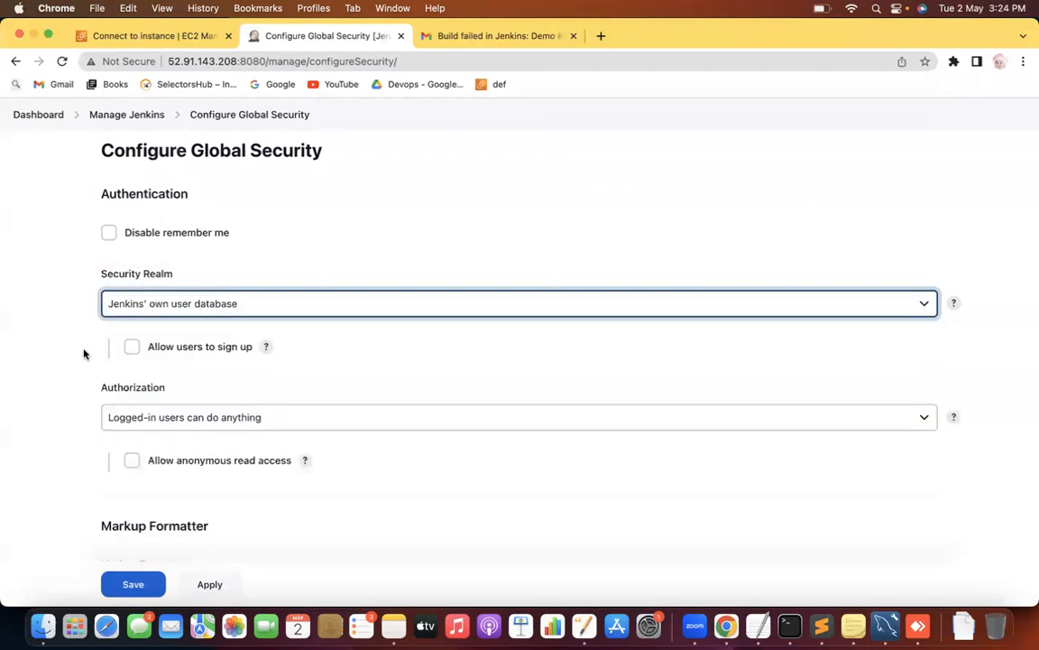
{"action": "scroll", "coordinate": [67, 366], "scroll_direction": "down", "scroll_amount": 3}
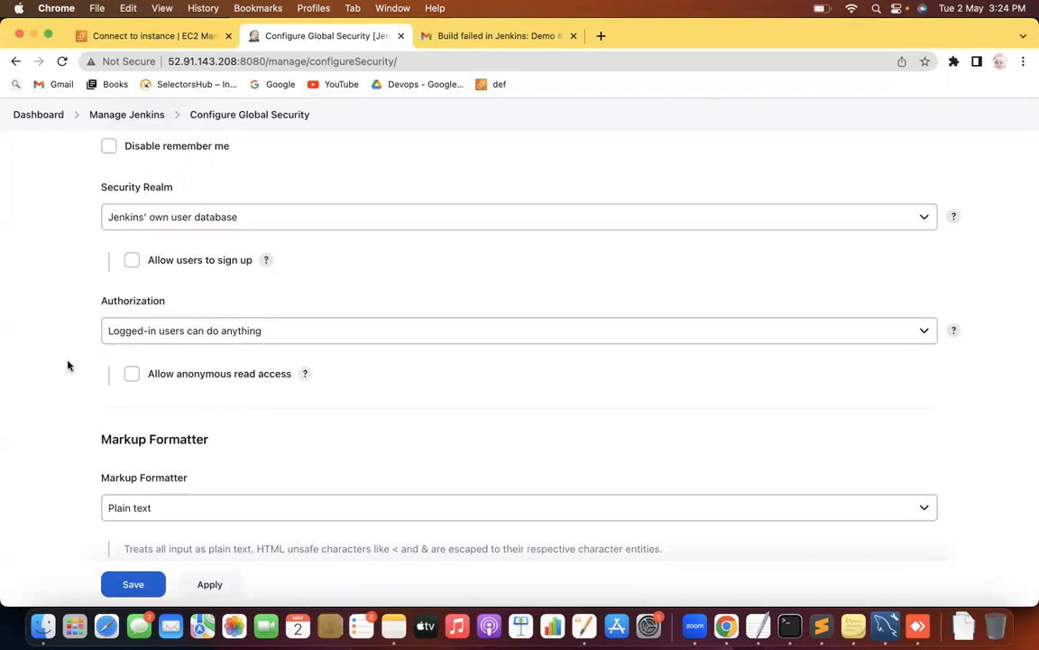
{"action": "scroll", "coordinate": [73, 368], "scroll_direction": "up", "scroll_amount": 1}
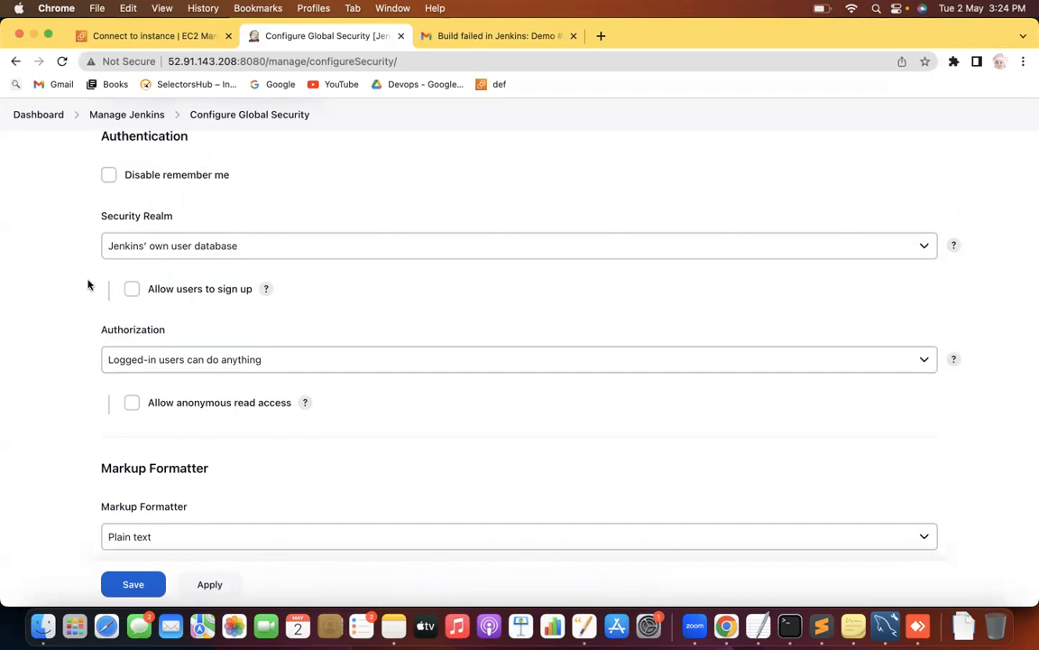
Step: Select LDAP as the security realm once more and switch it back to Jenkins' own user database
{"action": "left_click", "coordinate": [176, 249]}
{"action": "left_click", "coordinate": [166, 264]}
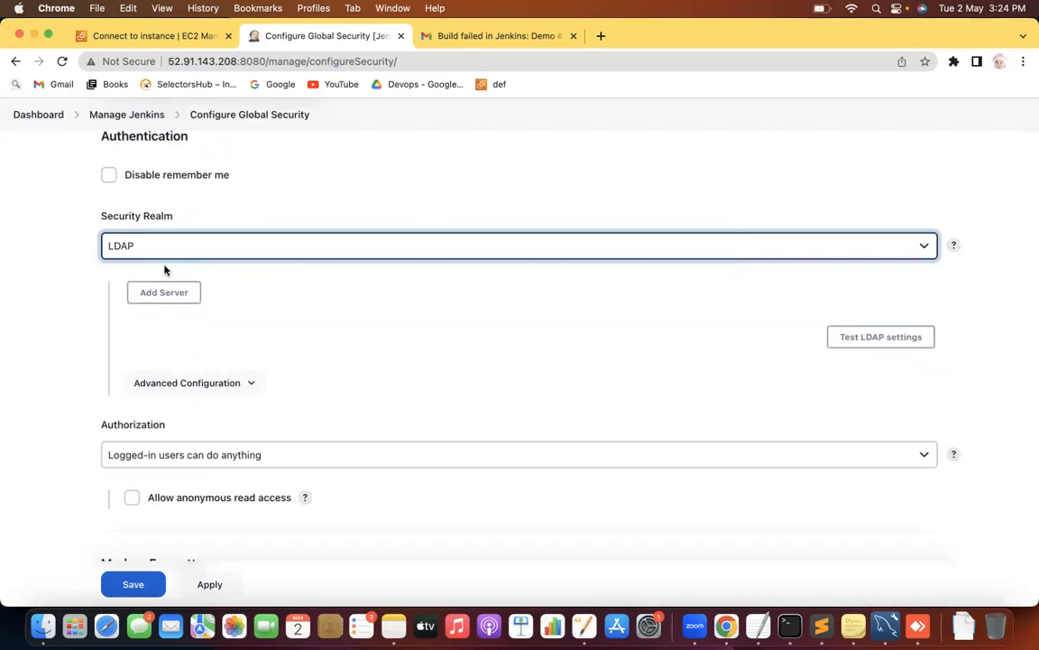
{"action": "left_click", "coordinate": [164, 254]}
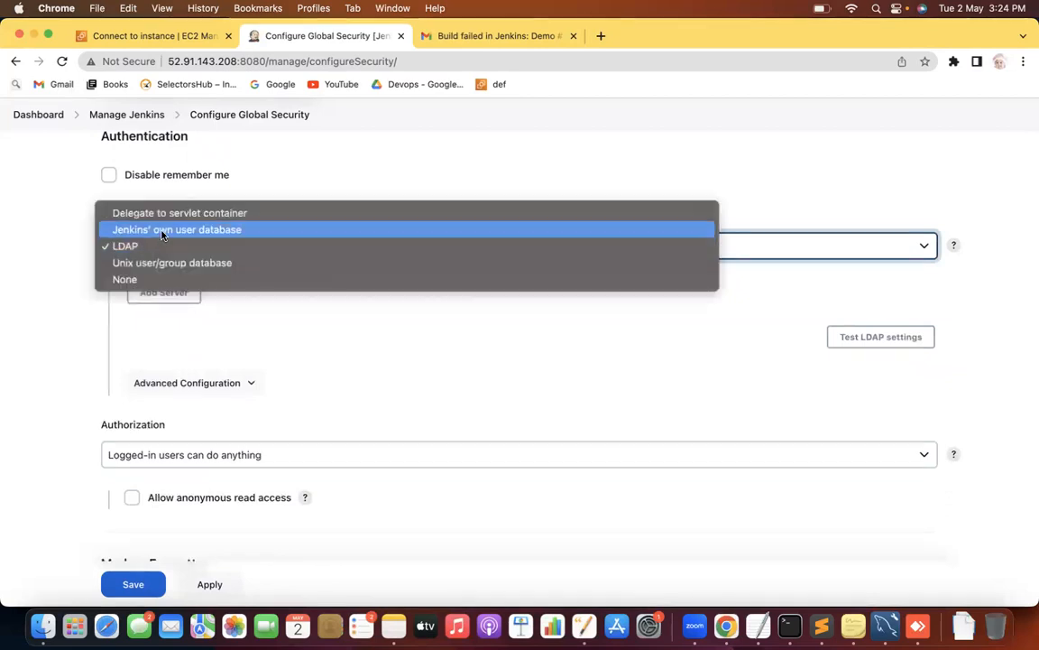
{"action": "left_click", "coordinate": [166, 230]}
{"action": "scroll", "coordinate": [57, 364], "scroll_direction": "down", "scroll_amount": 3}
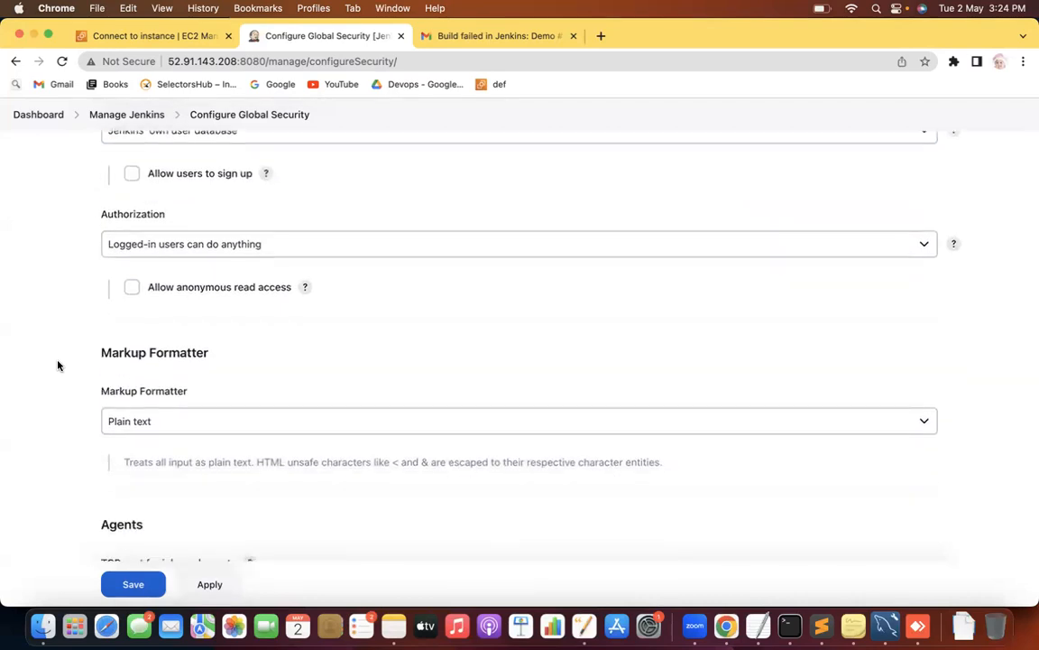
{"action": "scroll", "coordinate": [58, 365], "scroll_direction": "up", "scroll_amount": 1}
{"action": "scroll", "coordinate": [57, 364], "scroll_direction": "up", "scroll_amount": 3}
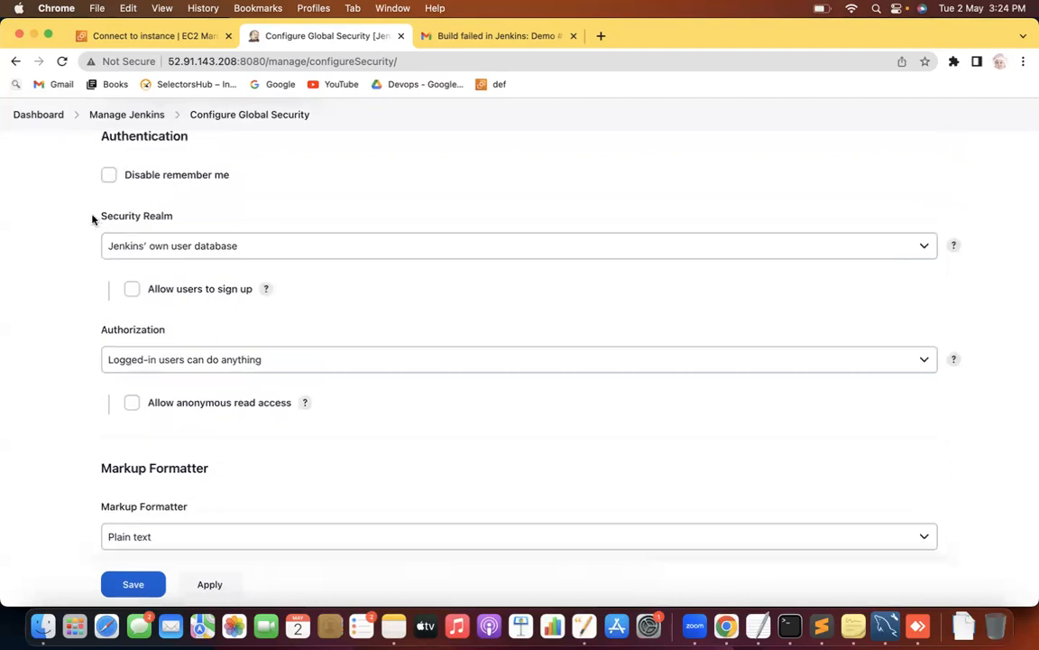
Step: Review the list of available Security Realm options, leaving Jenkins' own user database selected
{"action": "left_click_drag", "start_coordinate": [92, 220], "coordinate": [208, 220]}
{"action": "left_click", "coordinate": [155, 249]}
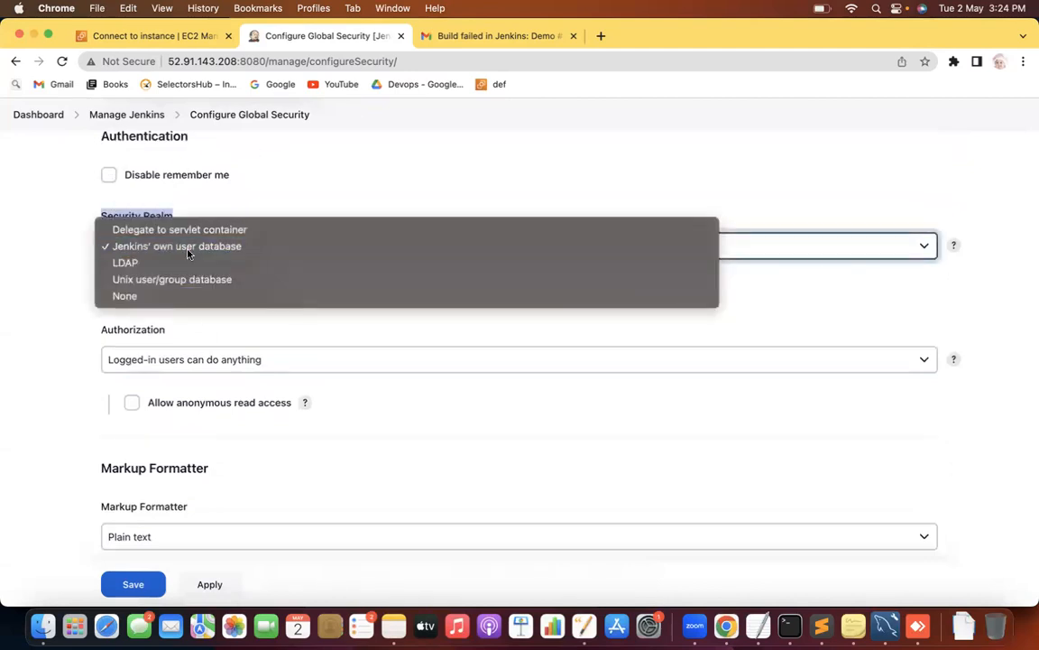
{"action": "left_click", "coordinate": [27, 388]}
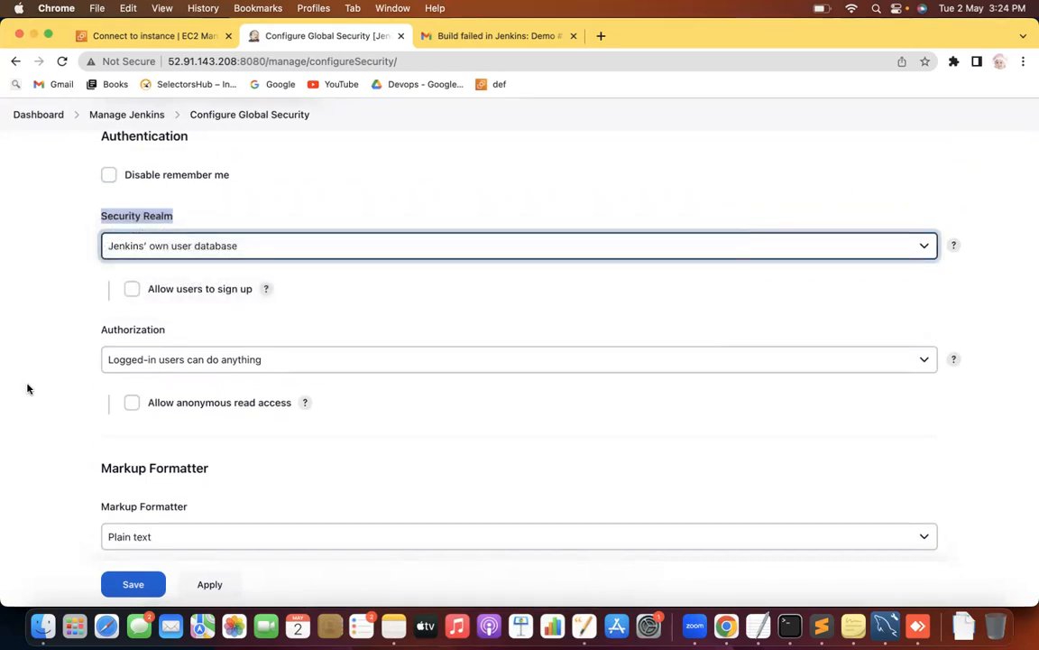
{"action": "key", "text": "space"}
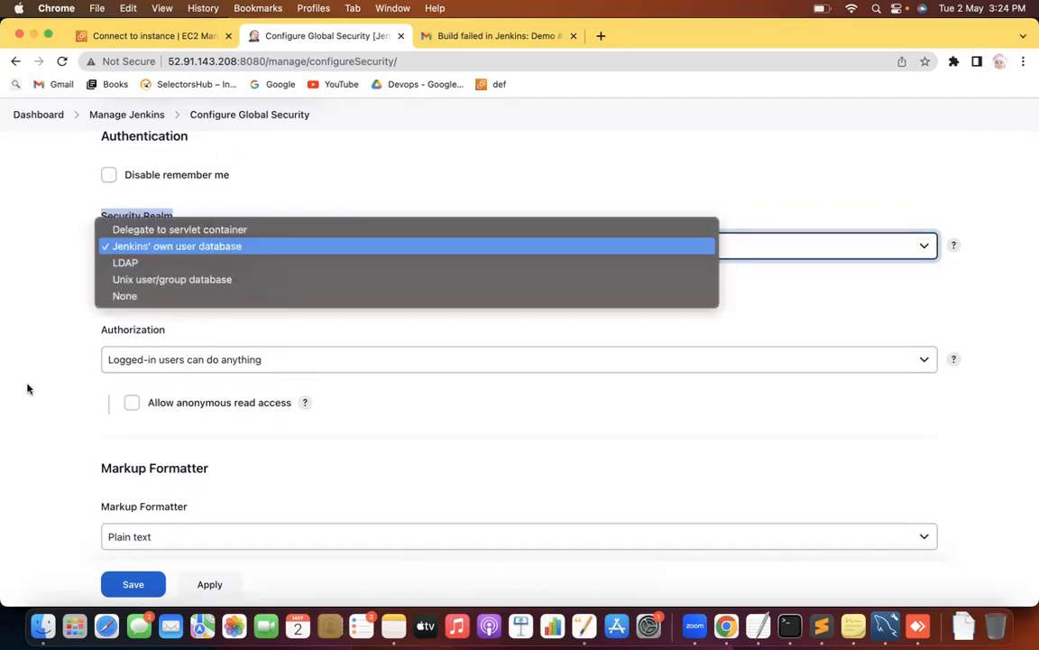
{"action": "left_click", "coordinate": [27, 350]}
{"action": "left_click_drag", "start_coordinate": [185, 218], "coordinate": [81, 217]}
{"action": "left_click", "coordinate": [77, 306]}
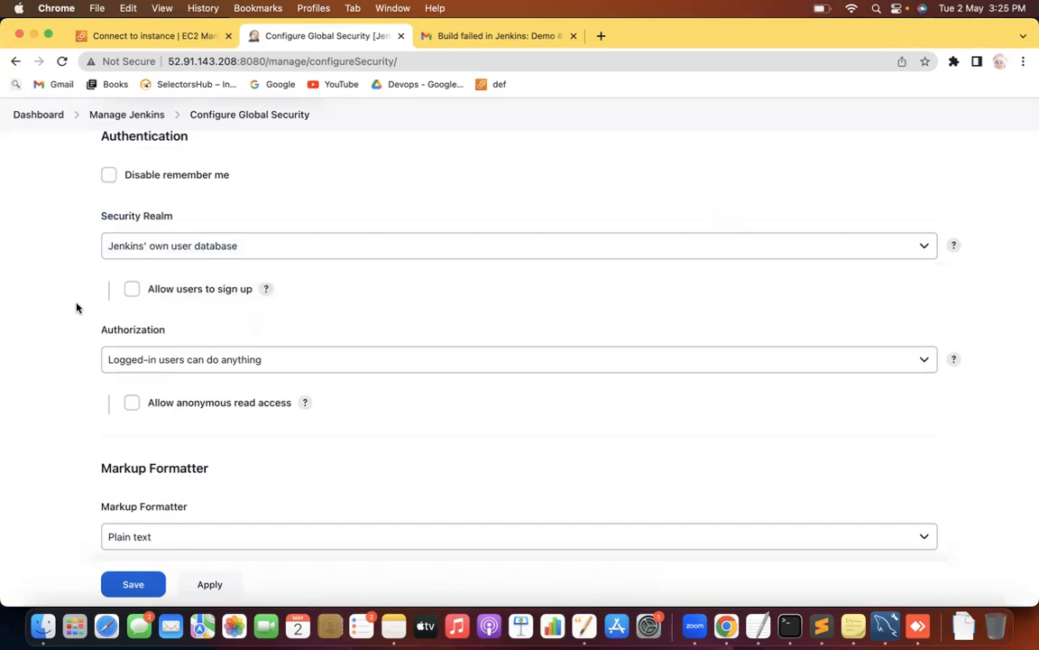
Step: Examine the available Authorization strategies, leaving Logged-in users can do anything selected
{"action": "scroll", "coordinate": [76, 307], "scroll_direction": "down", "scroll_amount": 2}
{"action": "scroll", "coordinate": [77, 308], "scroll_direction": "down", "scroll_amount": 2}
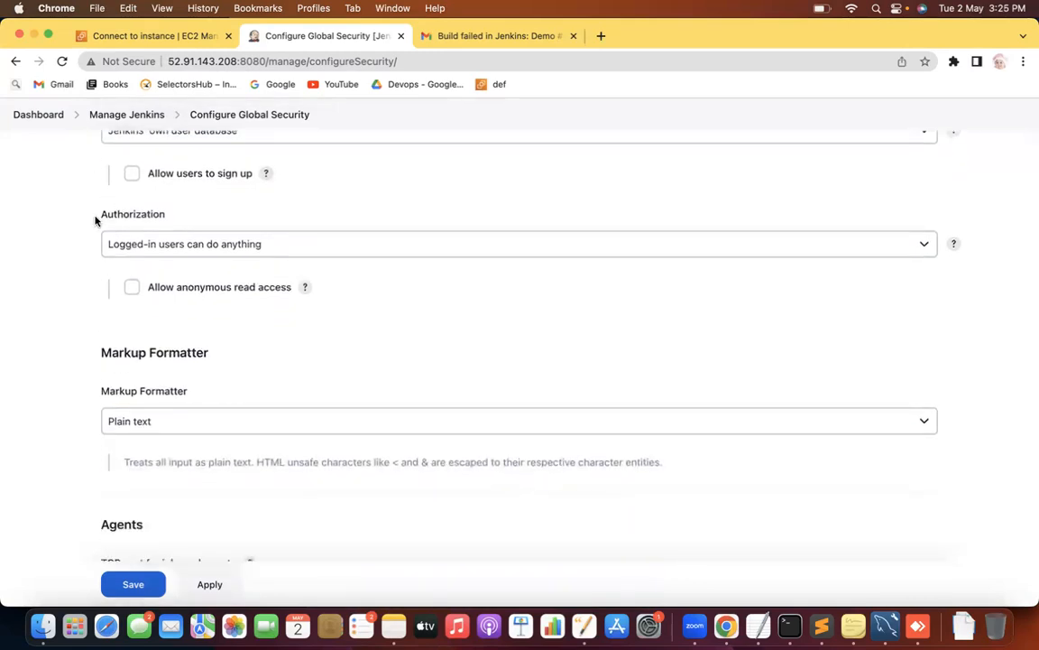
{"action": "left_click_drag", "start_coordinate": [95, 216], "coordinate": [176, 220]}
{"action": "left_click", "coordinate": [38, 316]}
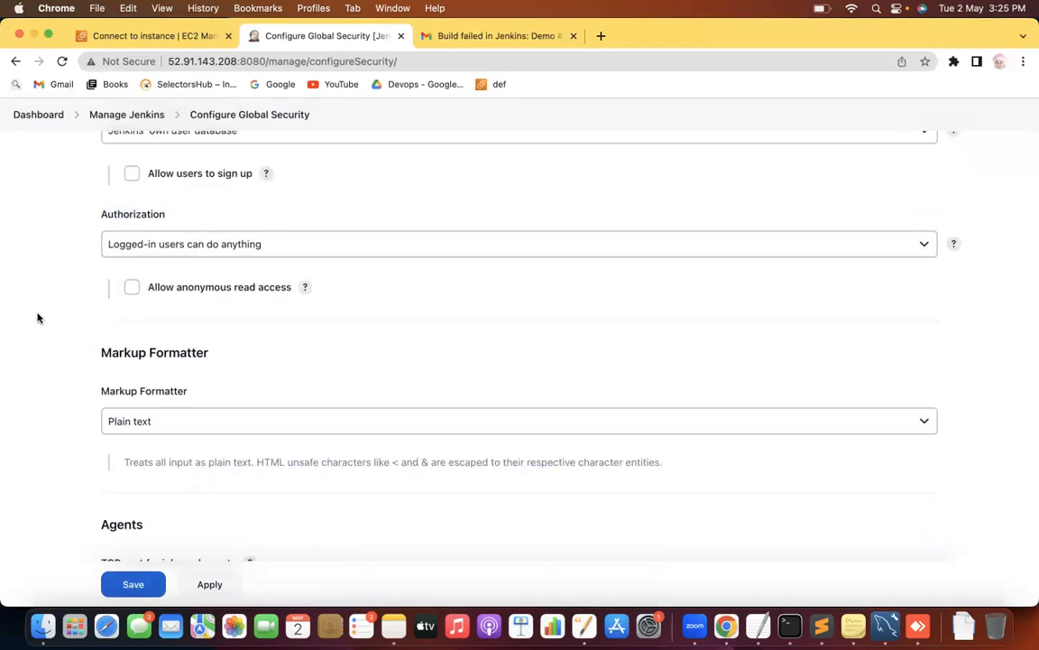
{"action": "left_click", "coordinate": [207, 245]}
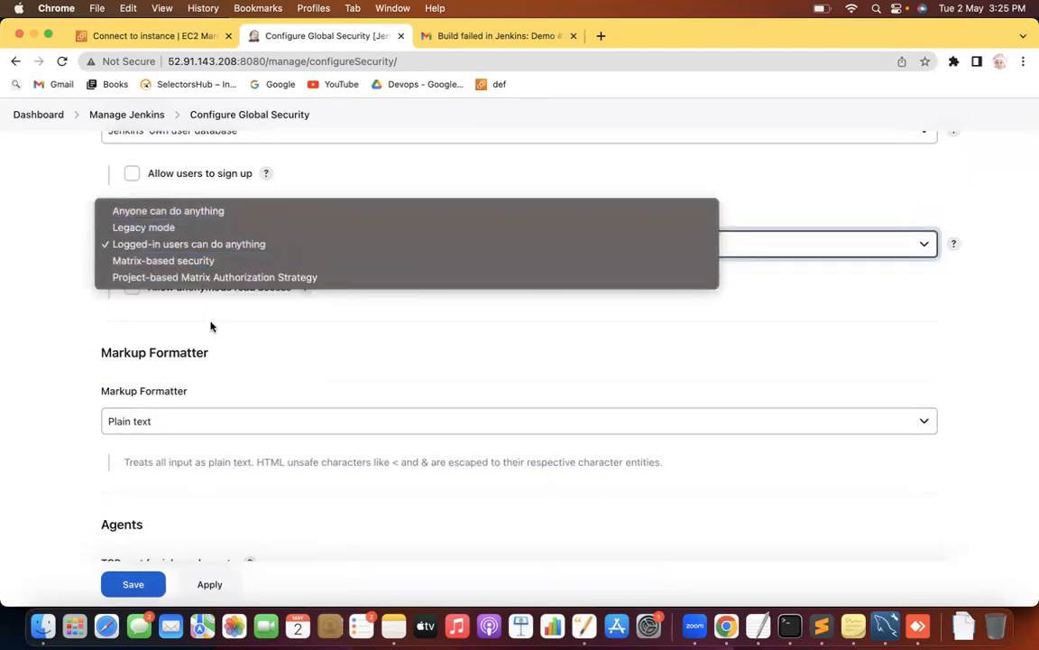
{"action": "left_click", "coordinate": [190, 247]}
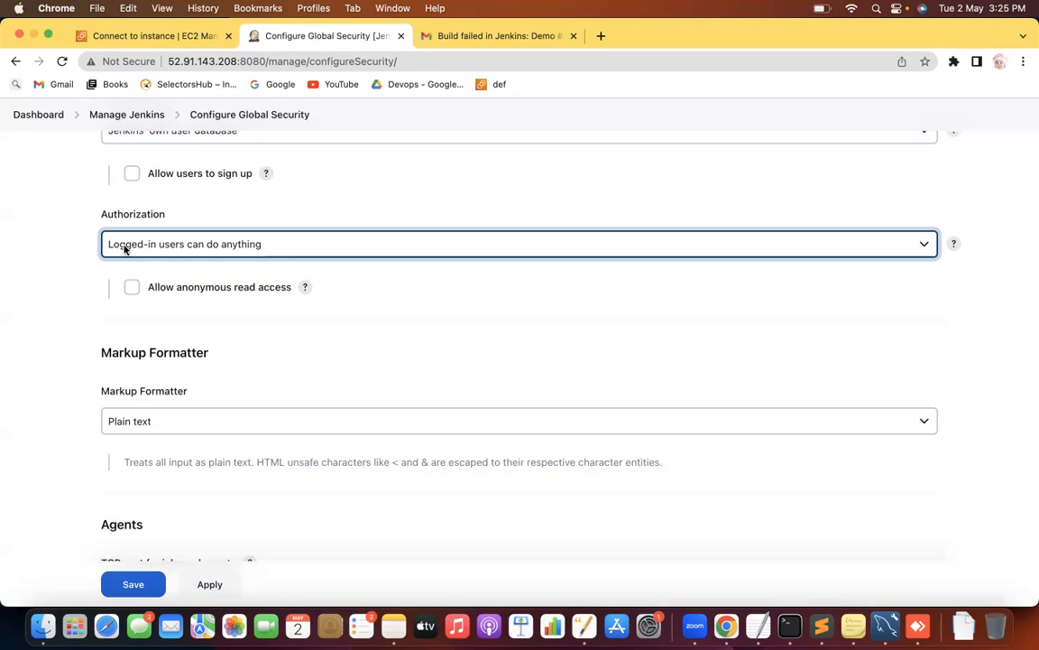
Step: Try the Anyone can do anything authorization strategy and highlight the Jenkins server address in the page URL
{"action": "left_click", "coordinate": [125, 249]}
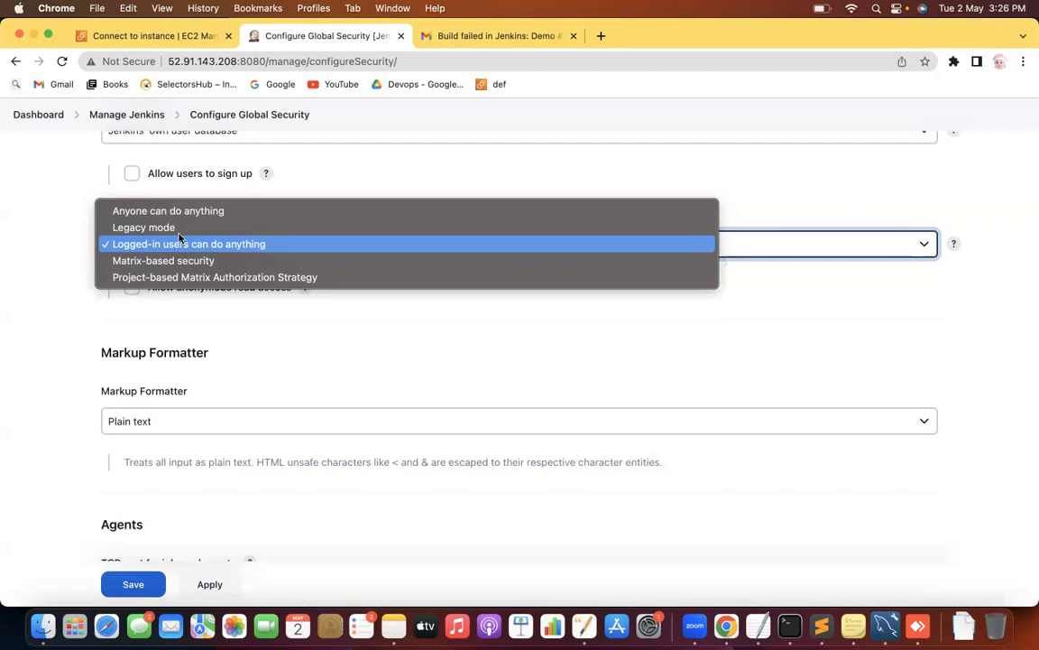
{"action": "left_click", "coordinate": [170, 211]}
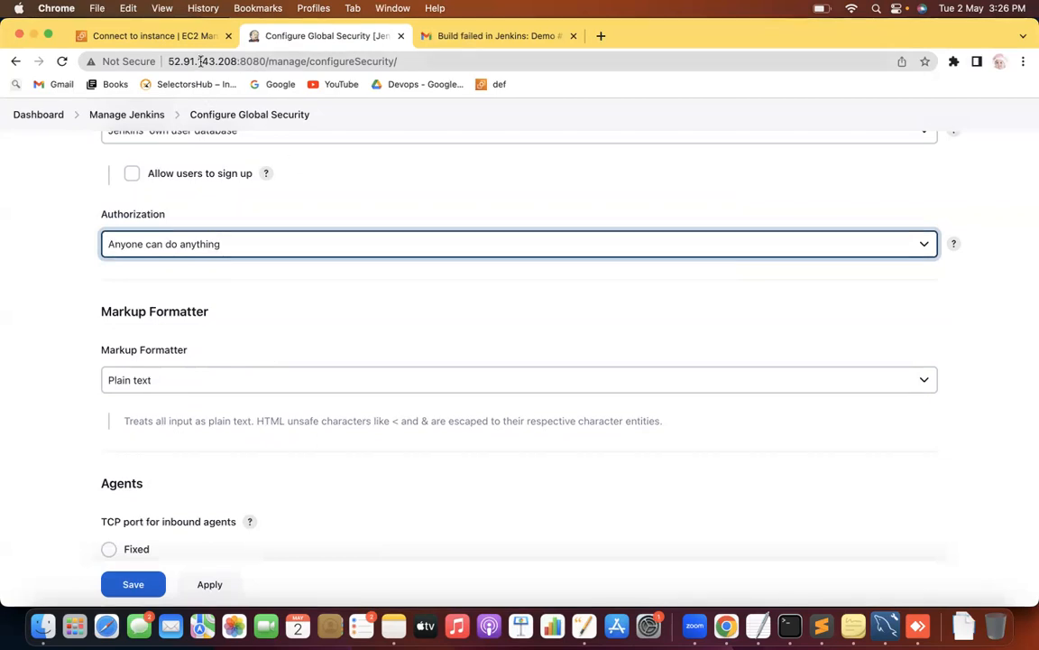
{"action": "left_click_drag", "start_coordinate": [155, 60], "coordinate": [284, 60]}
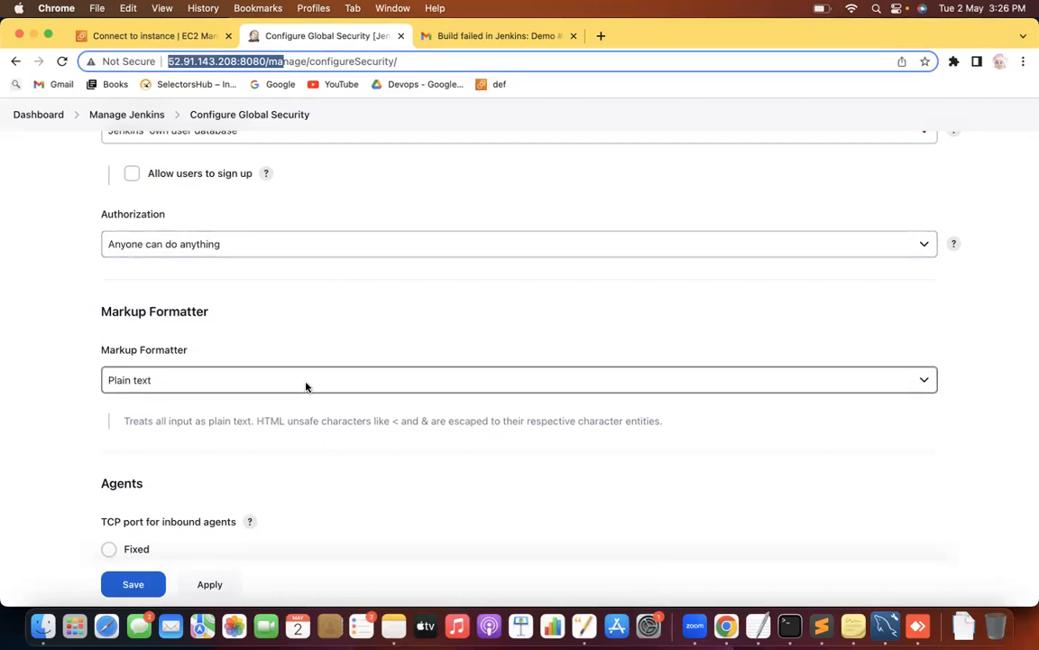
Step: Compare the Matrix-based security and Project-based Matrix Authorization Strategy options, and set Authorization to Matrix-based security
{"action": "left_click", "coordinate": [258, 243]}
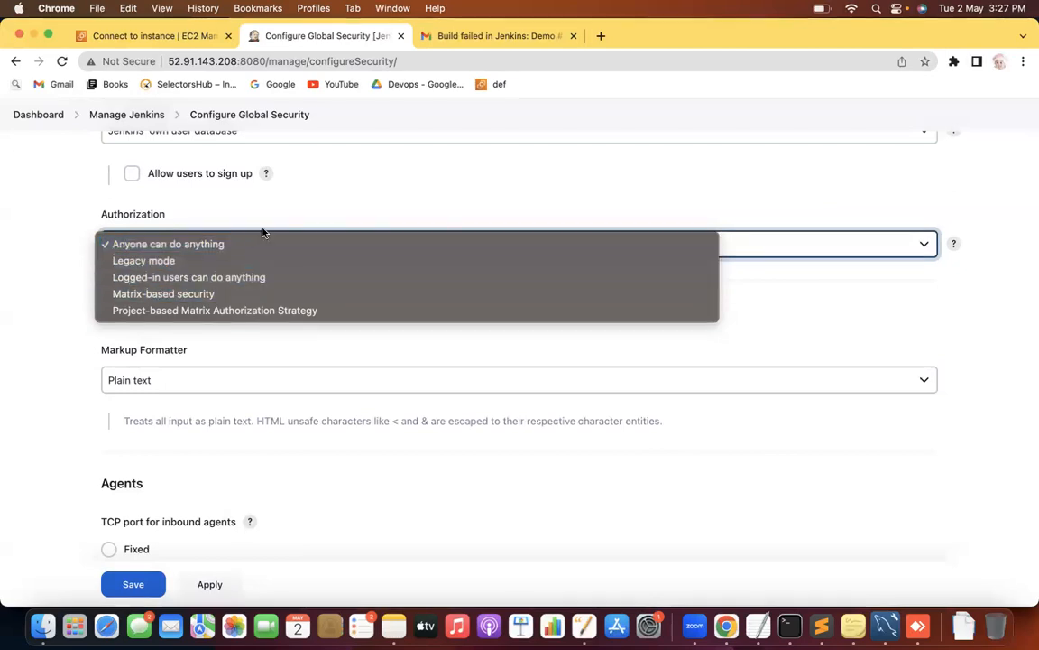
{"action": "left_click", "coordinate": [190, 294]}
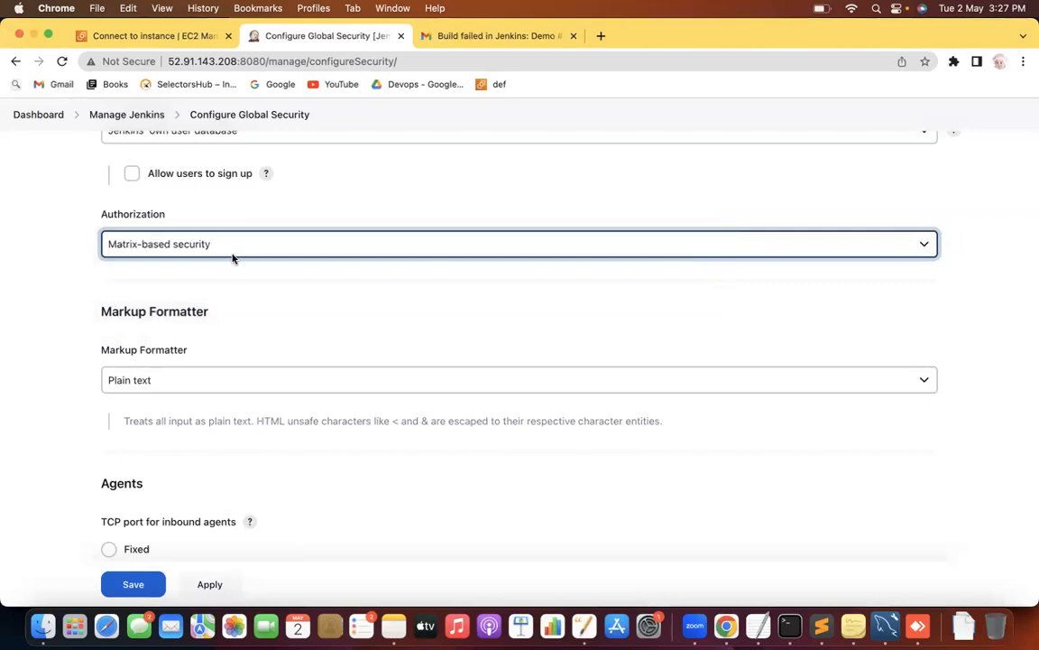
{"action": "left_click", "coordinate": [232, 247]}
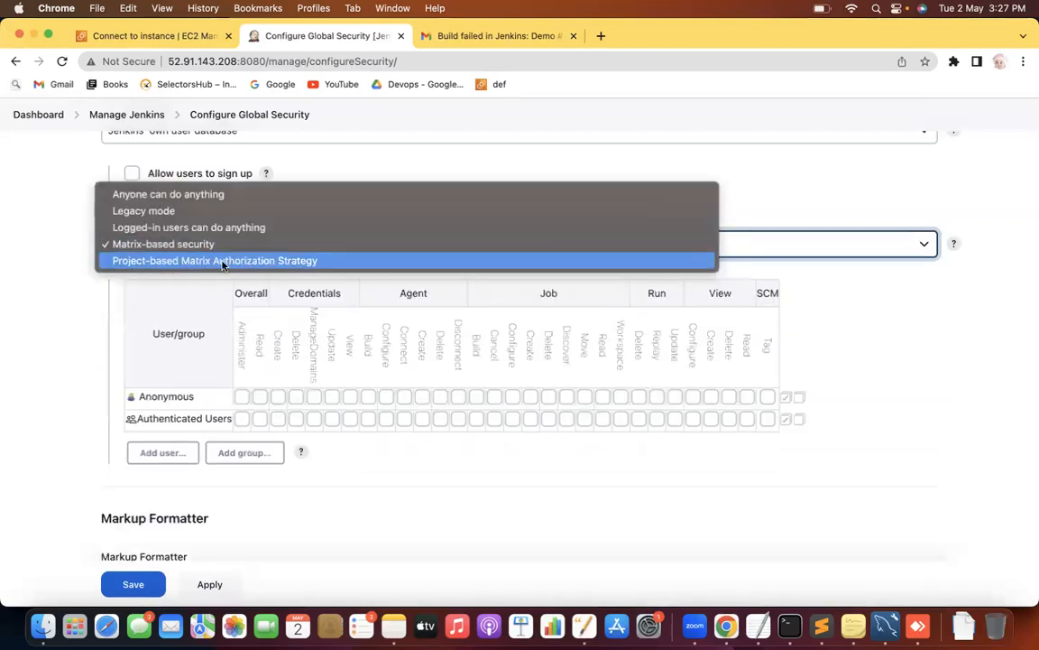
{"action": "left_click", "coordinate": [222, 262]}
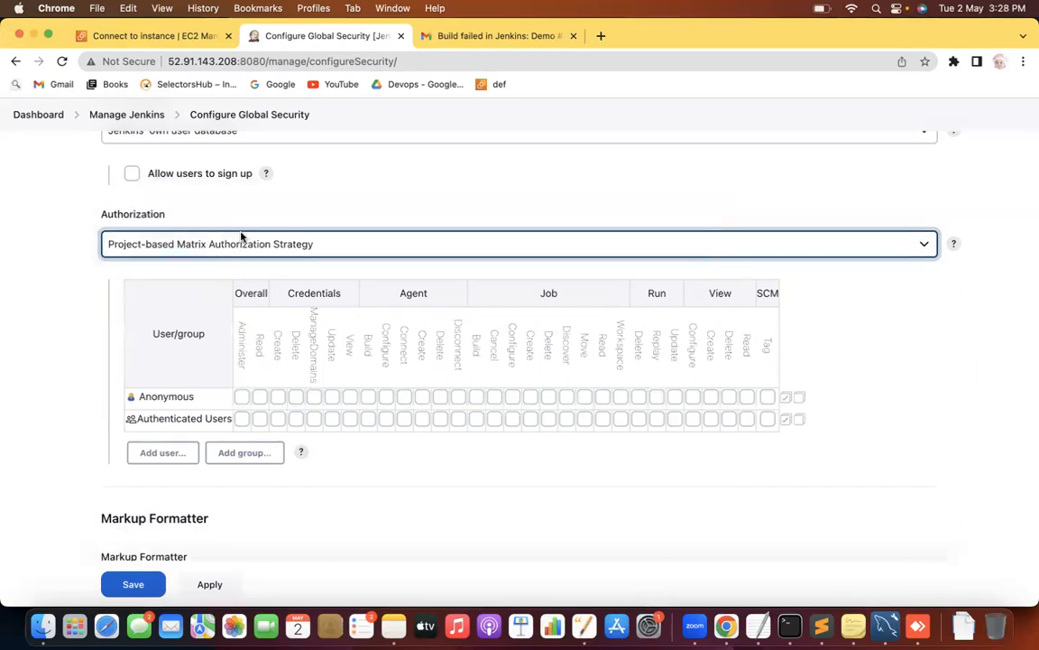
{"action": "left_click", "coordinate": [245, 226]}
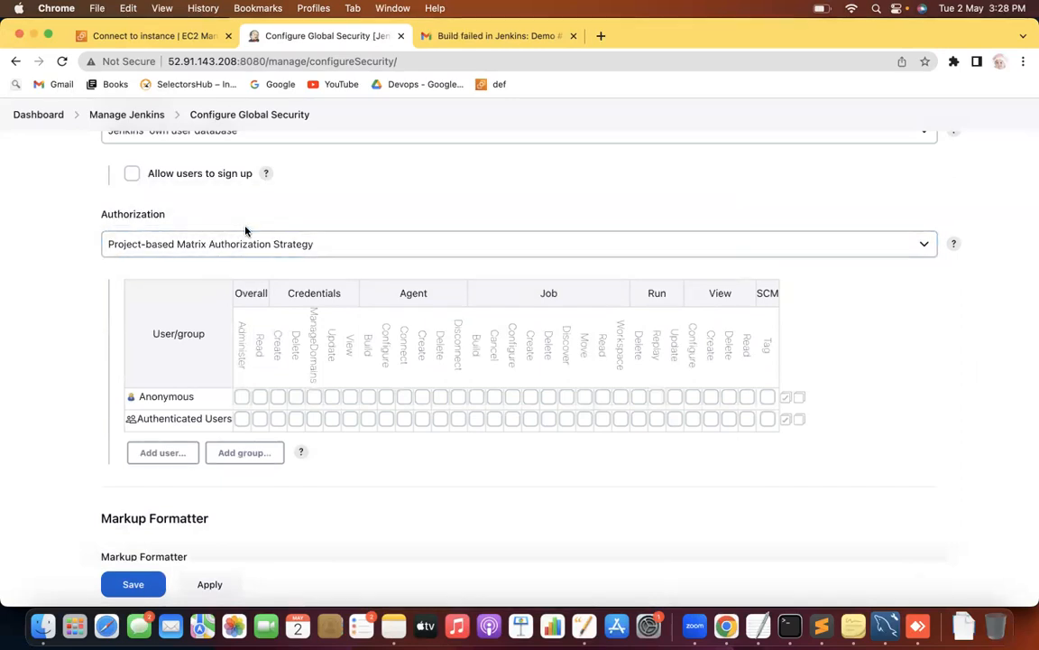
{"action": "left_click", "coordinate": [220, 247]}
{"action": "left_click", "coordinate": [185, 236]}
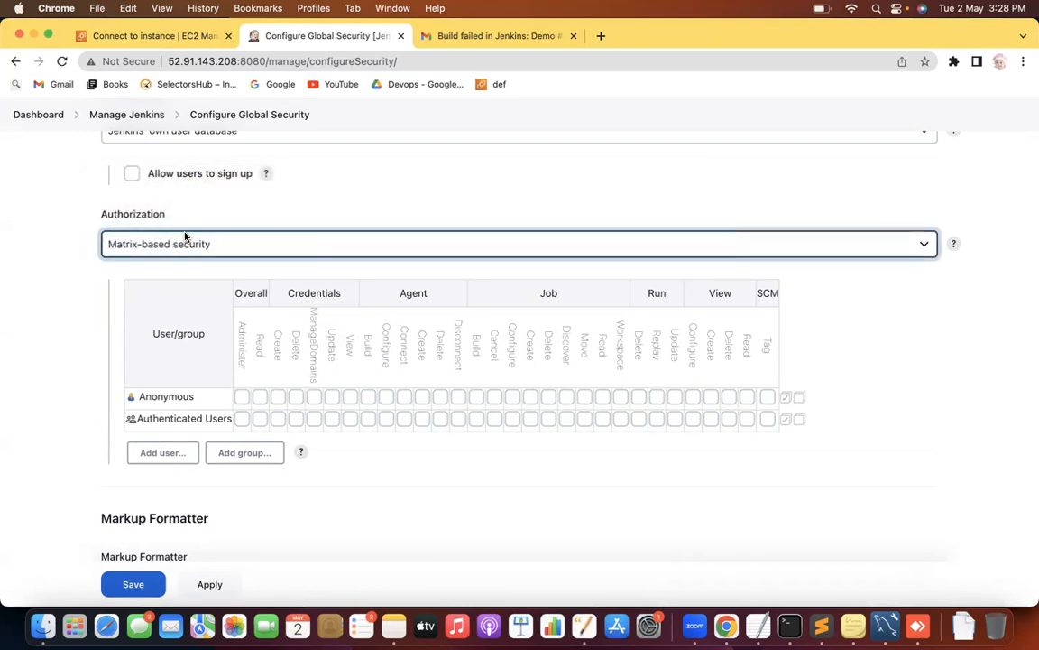
Step: Add the user ID Admin to the permission matrix and grant it the Overall Administer permission
{"action": "scroll", "coordinate": [56, 431], "scroll_direction": "down", "scroll_amount": 3}
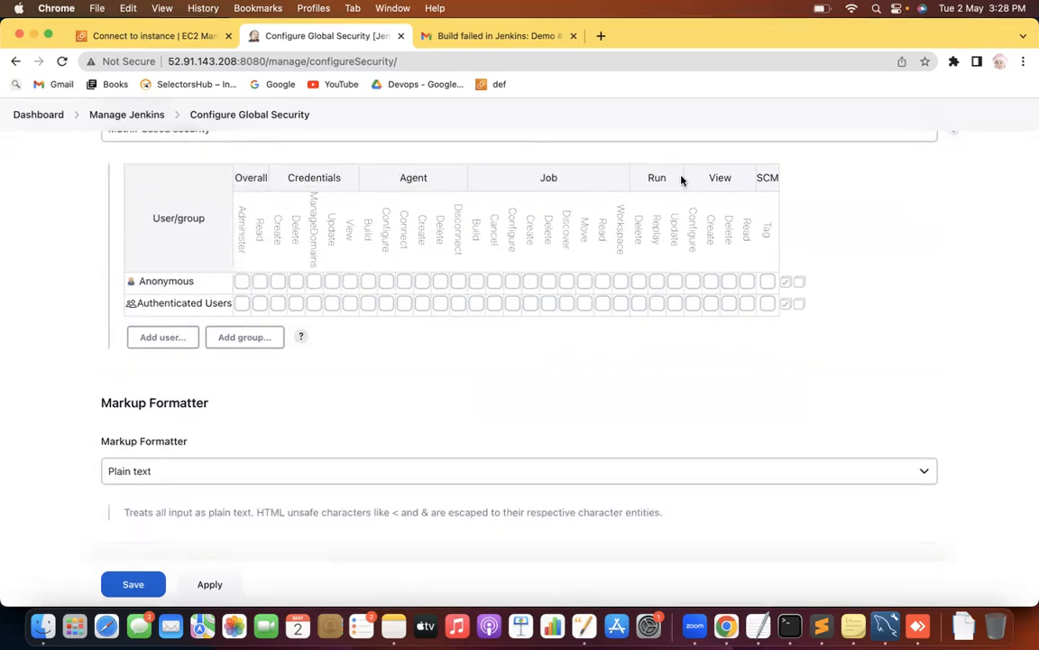
{"action": "left_click", "coordinate": [164, 342]}
{"action": "type", "text": "Admin"}
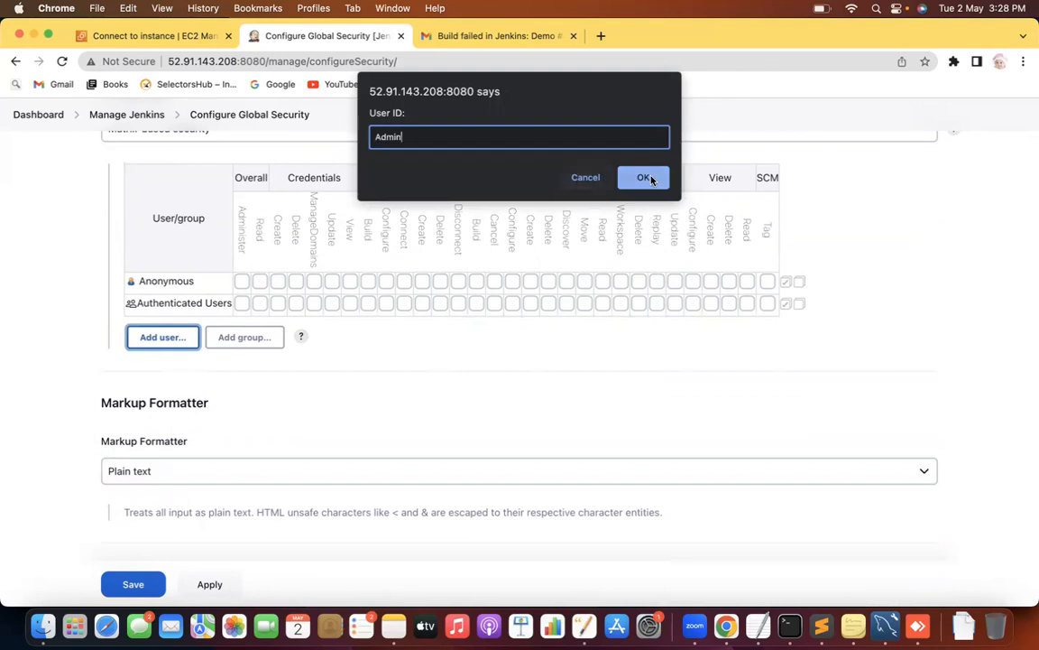
{"action": "left_click", "coordinate": [646, 178]}
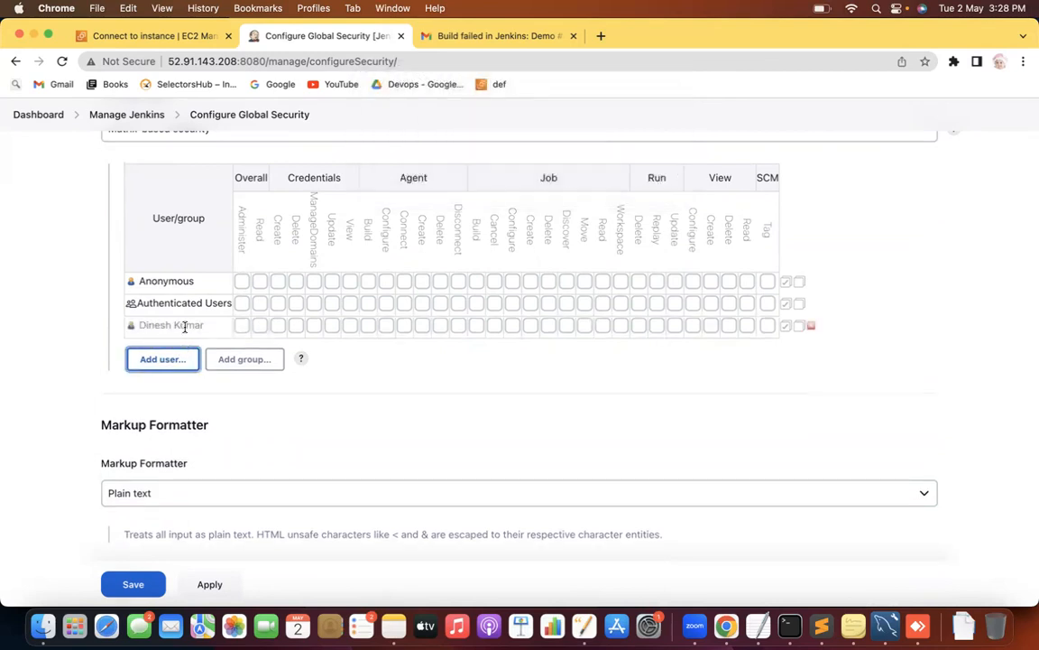
{"action": "left_click", "coordinate": [242, 326]}
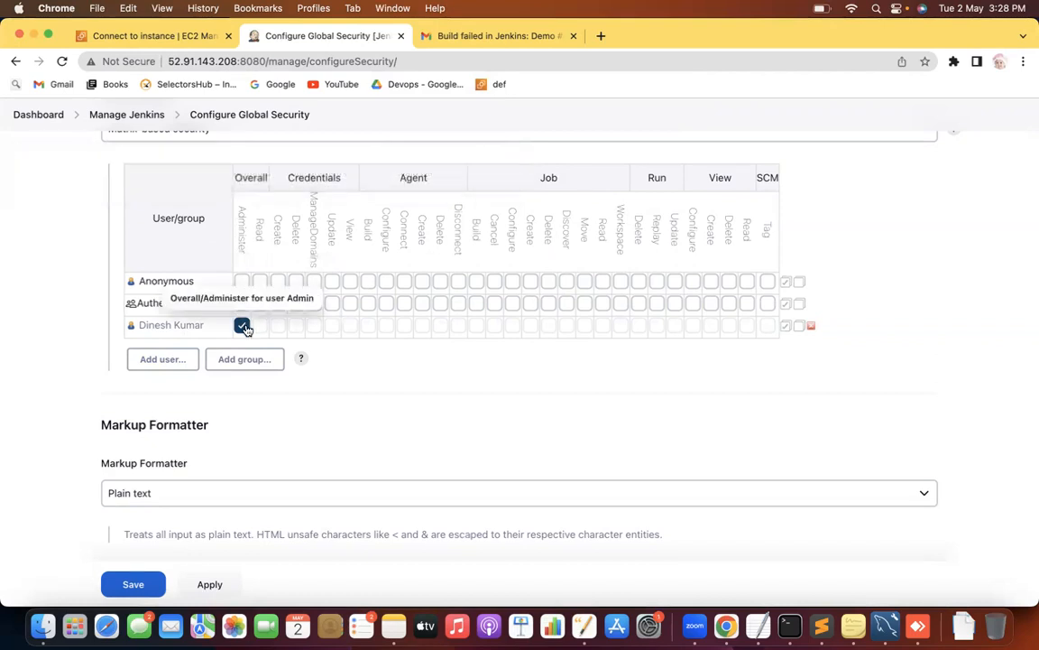
Step: Add the first demo user to the permission matrix and grant only the Overall Read permission
{"action": "left_click", "coordinate": [163, 359]}
{"action": "type", "text": "Tom"}
{"action": "left_click", "coordinate": [659, 176]}
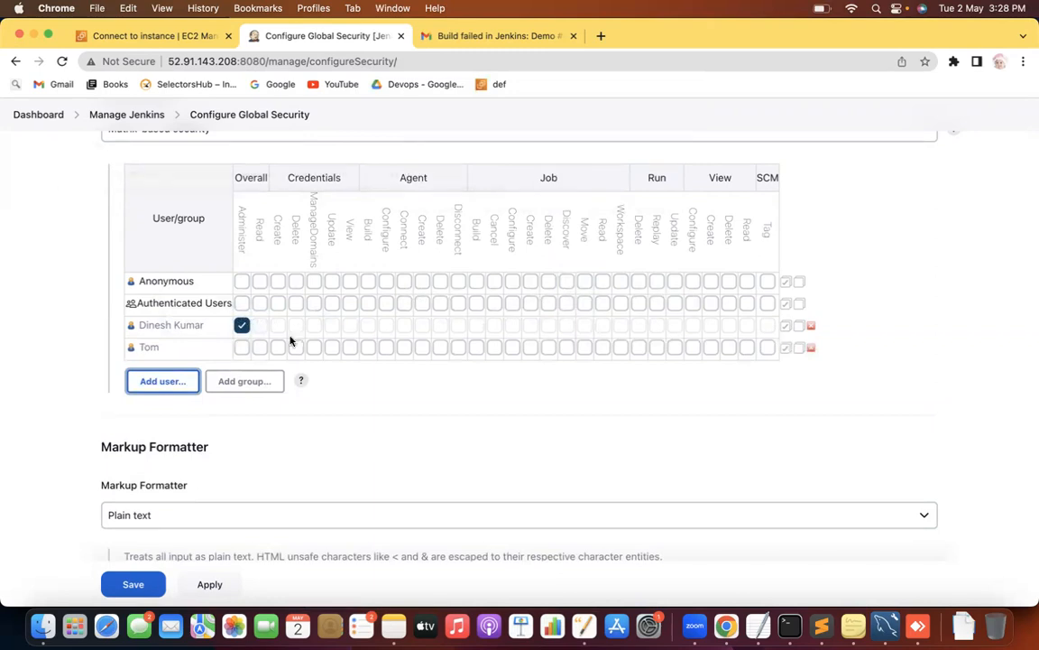
{"action": "left_click", "coordinate": [260, 346]}
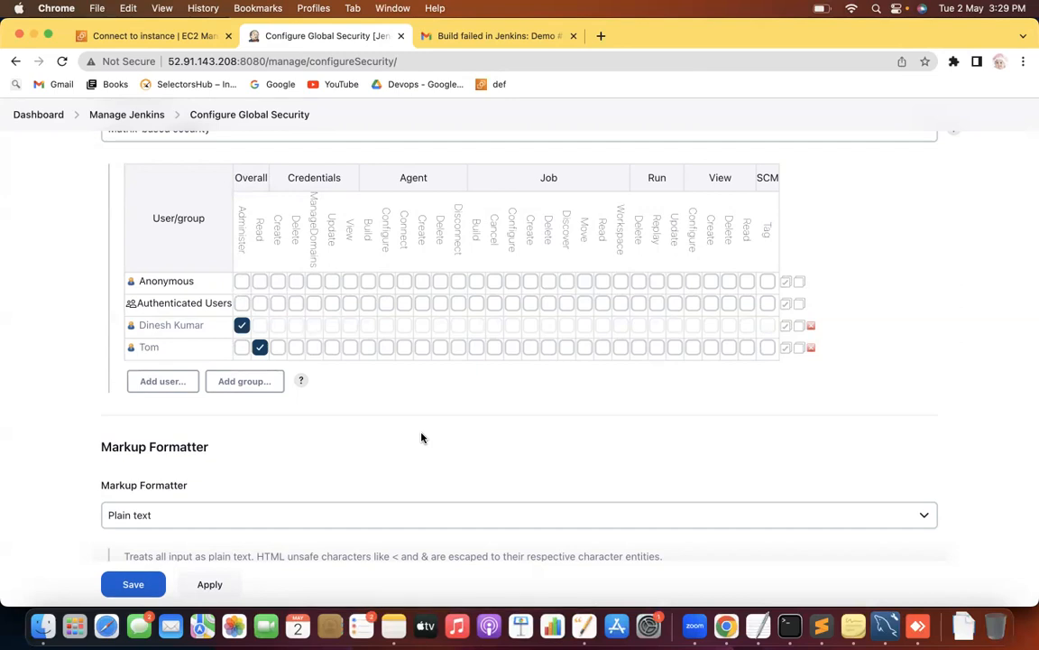
Step: Add the second demo user with the Overall Read and Credentials Create permissions, and apply the security settings
{"action": "left_click", "coordinate": [168, 382]}
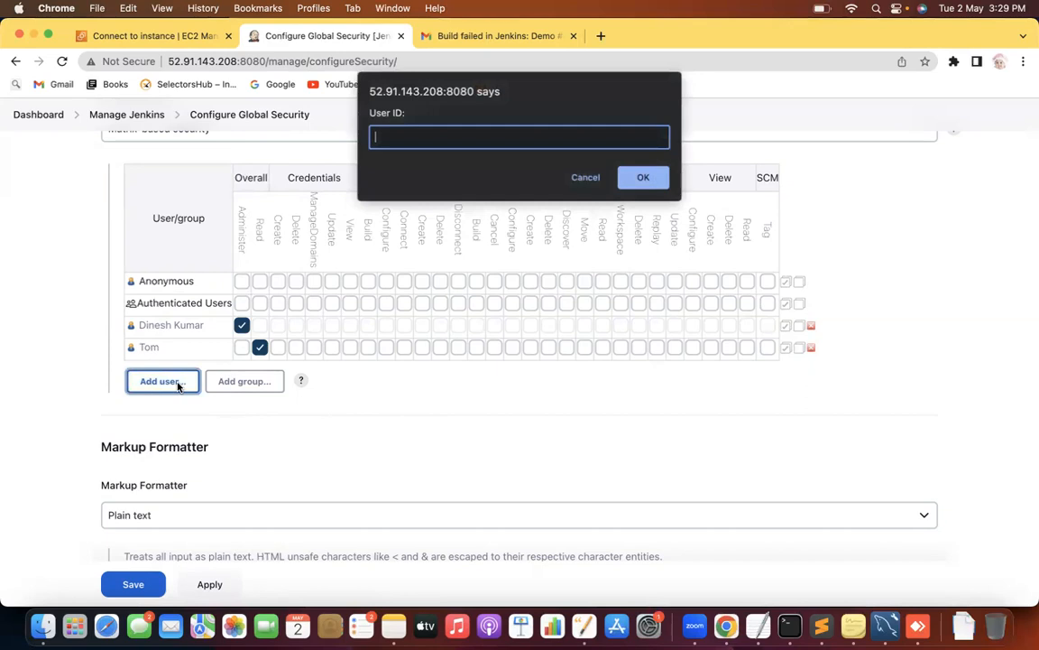
{"action": "type", "text": "Jerry"}
{"action": "left_click", "coordinate": [644, 181]}
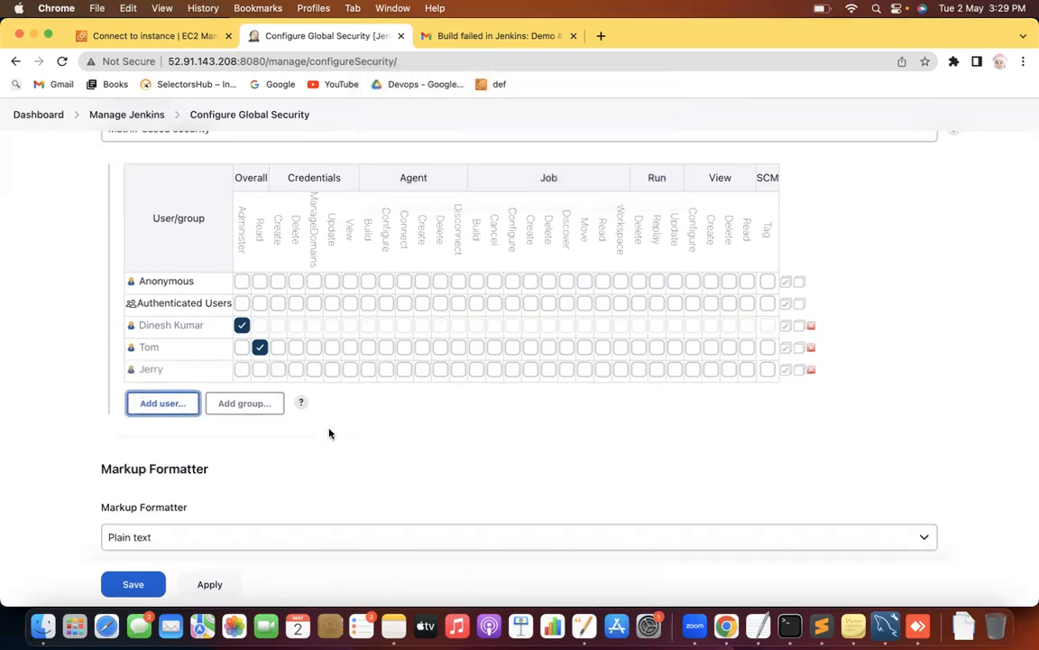
{"action": "left_click", "coordinate": [260, 369]}
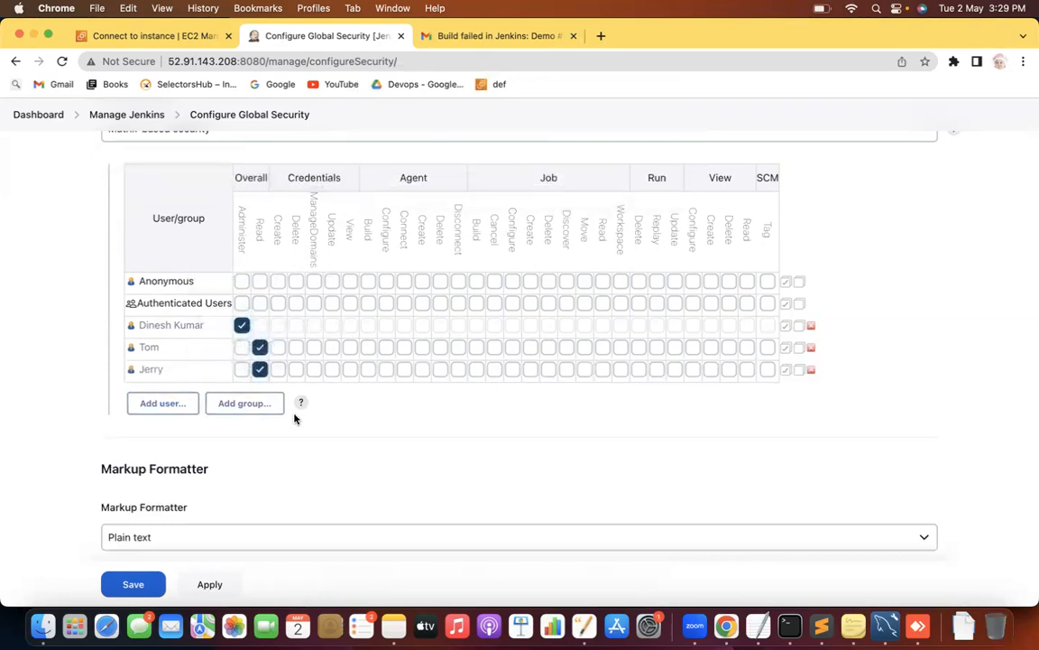
{"action": "left_click", "coordinate": [277, 369]}
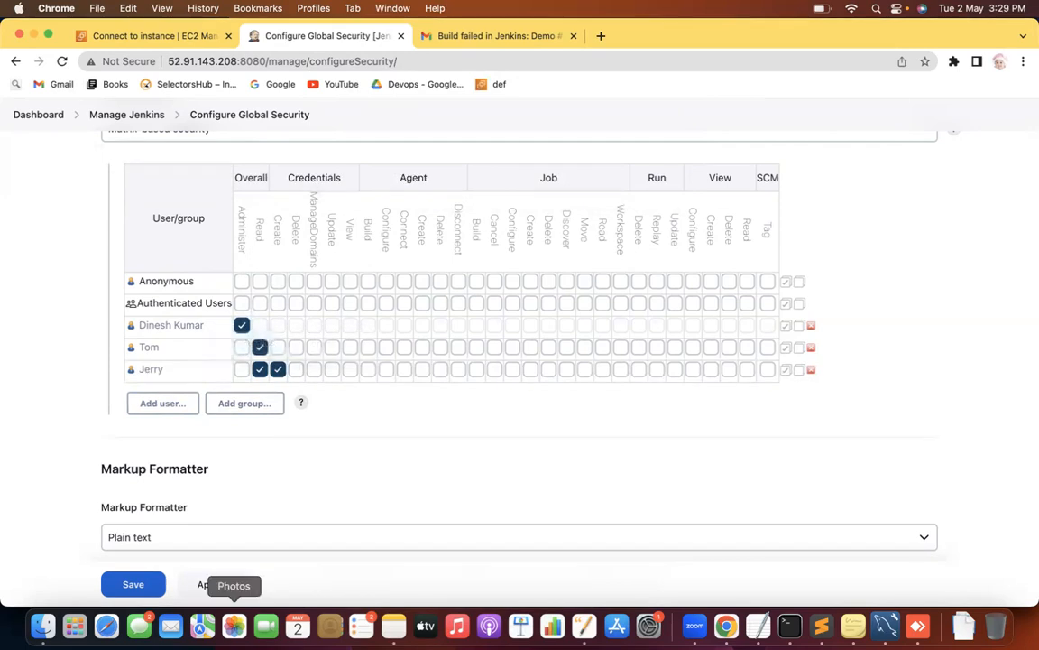
{"action": "left_click", "coordinate": [216, 584]}
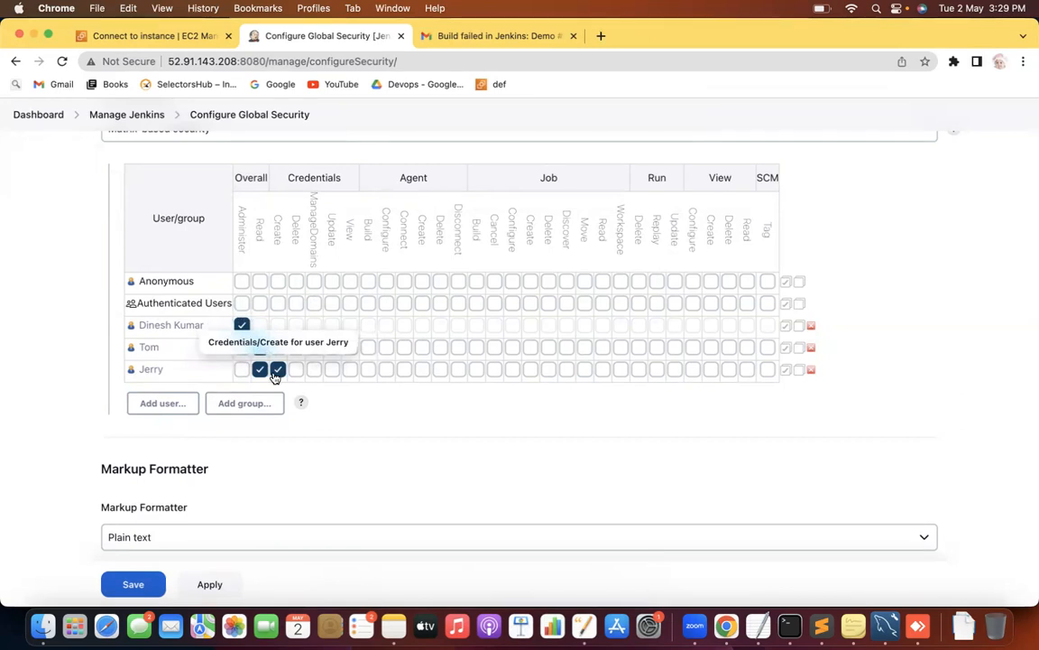
Step: Log out and sign in as the first demo user with the account password, dismissing the saved-password warning
{"action": "scroll", "coordinate": [969, 252], "scroll_direction": "up", "scroll_amount": 8}
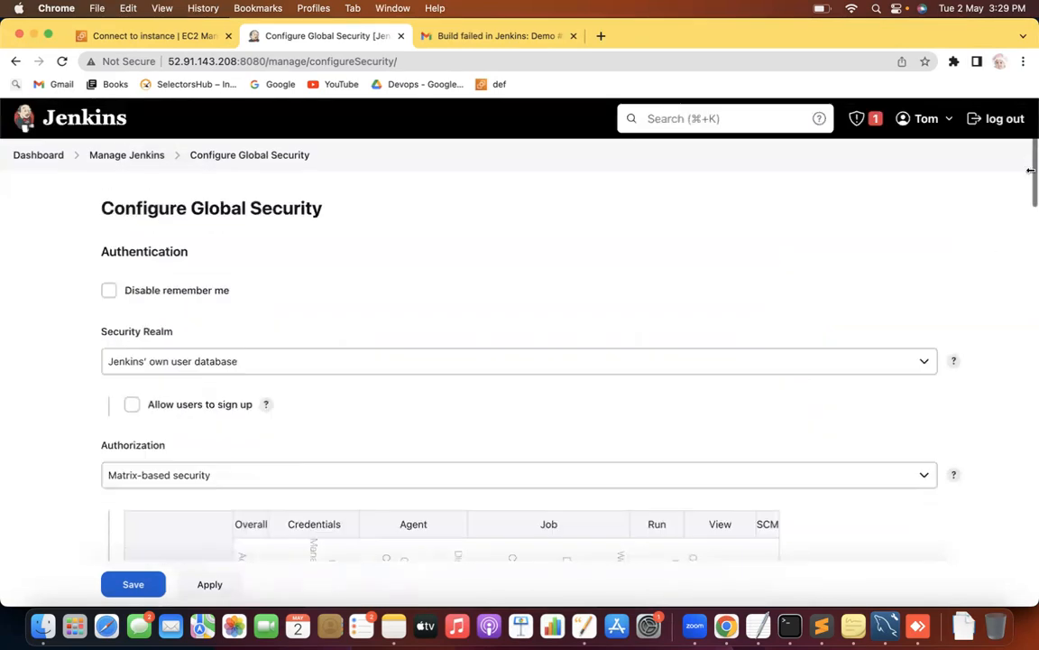
{"action": "left_click", "coordinate": [989, 121]}
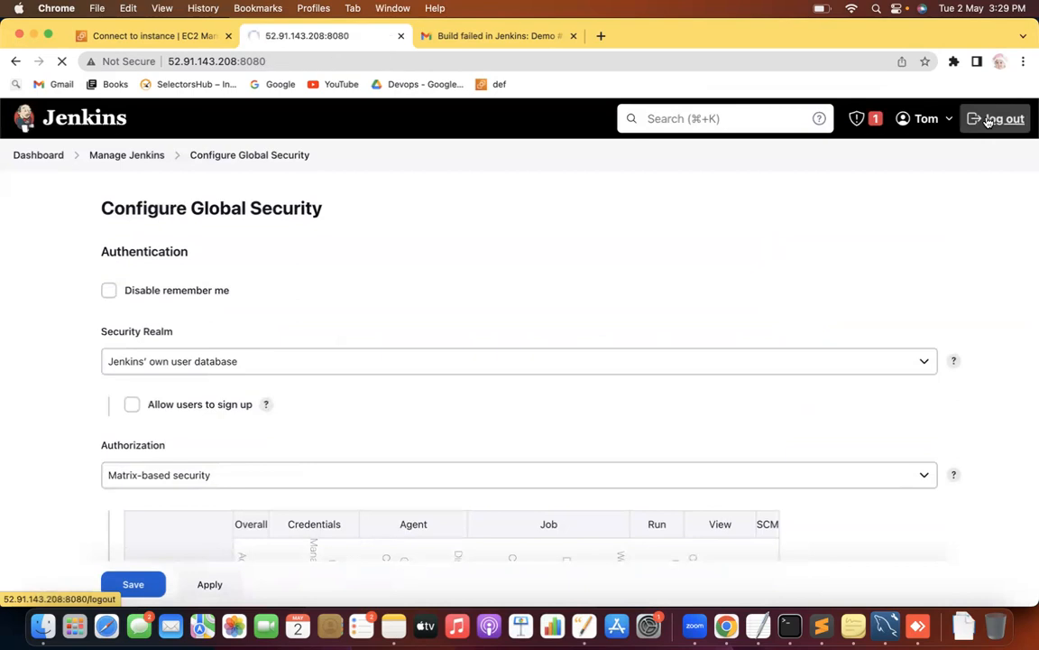
{"action": "type", "text": "Tom"}
{"action": "key", "text": "Tab"}
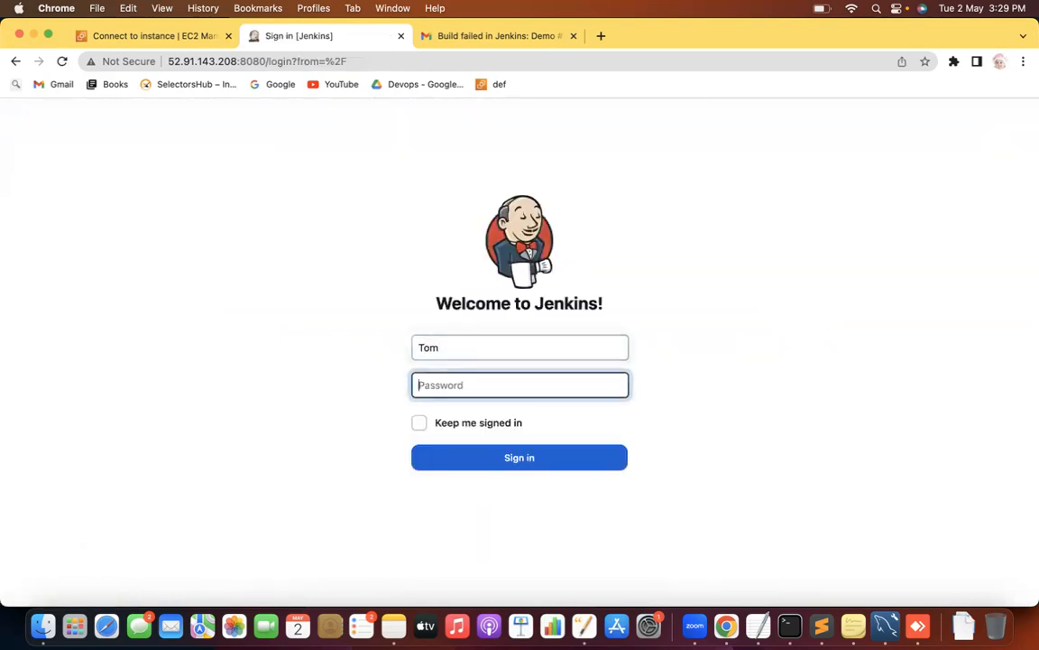
{"action": "type", "text": "••••••••"}
{"action": "key", "text": "Return"}
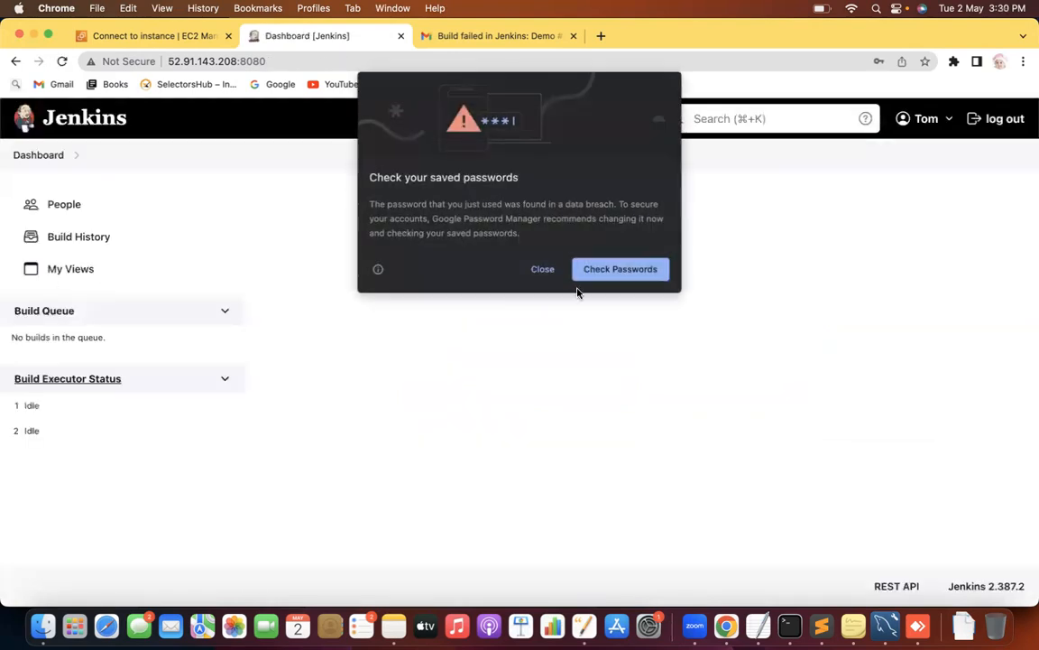
{"action": "left_click", "coordinate": [544, 269]}
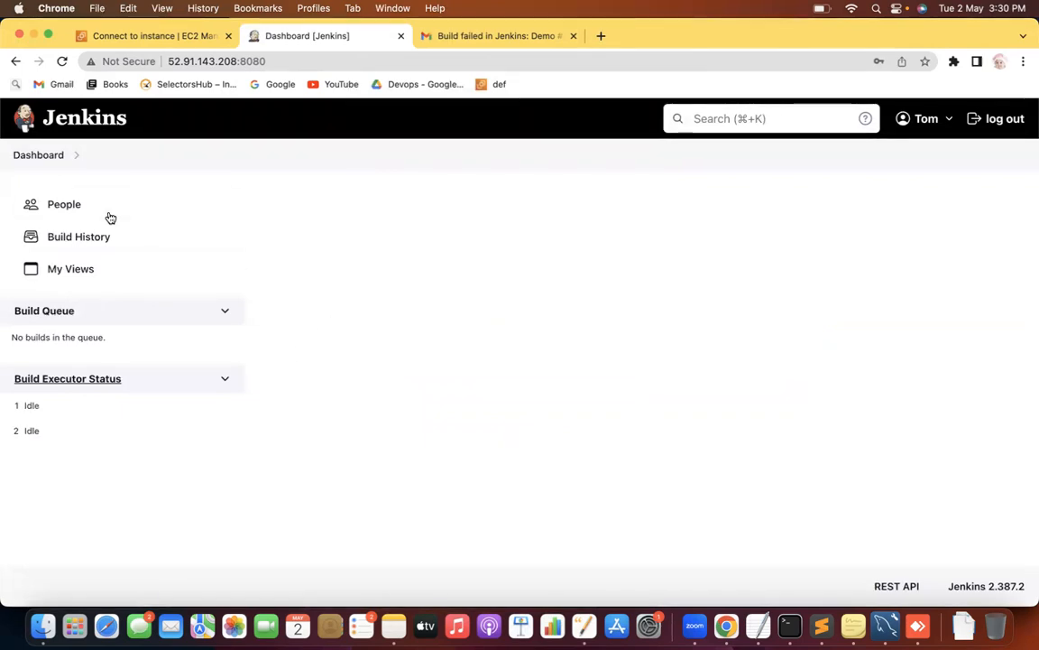
Step: Check the first demo user's access by viewing the People and My Views pages, returning to the dashboard
{"action": "left_click", "coordinate": [68, 204]}
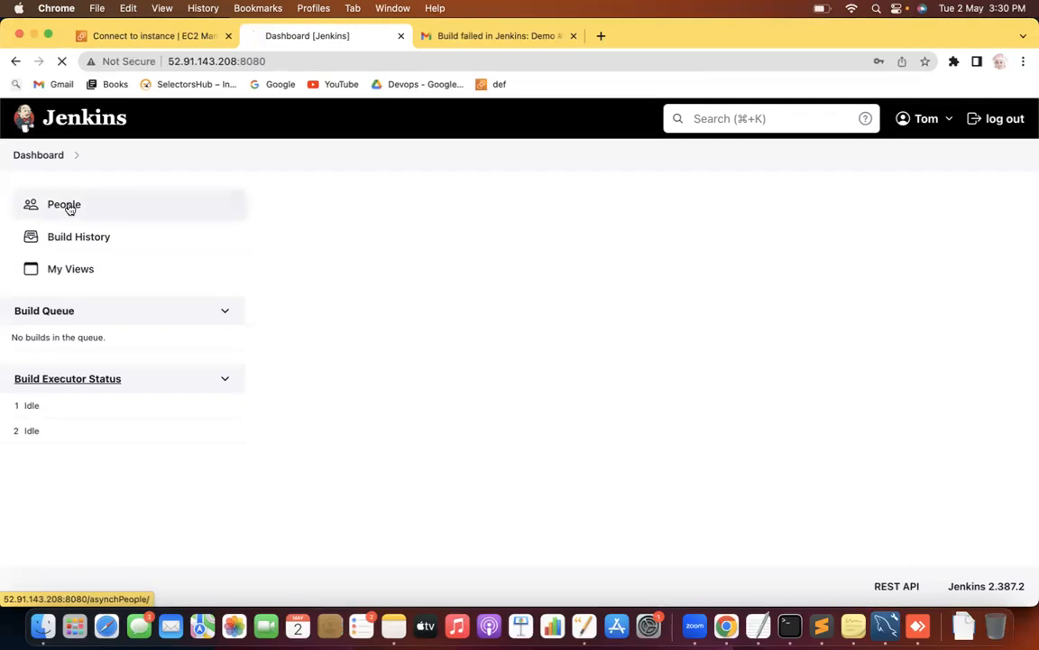
{"action": "left_click", "coordinate": [38, 156]}
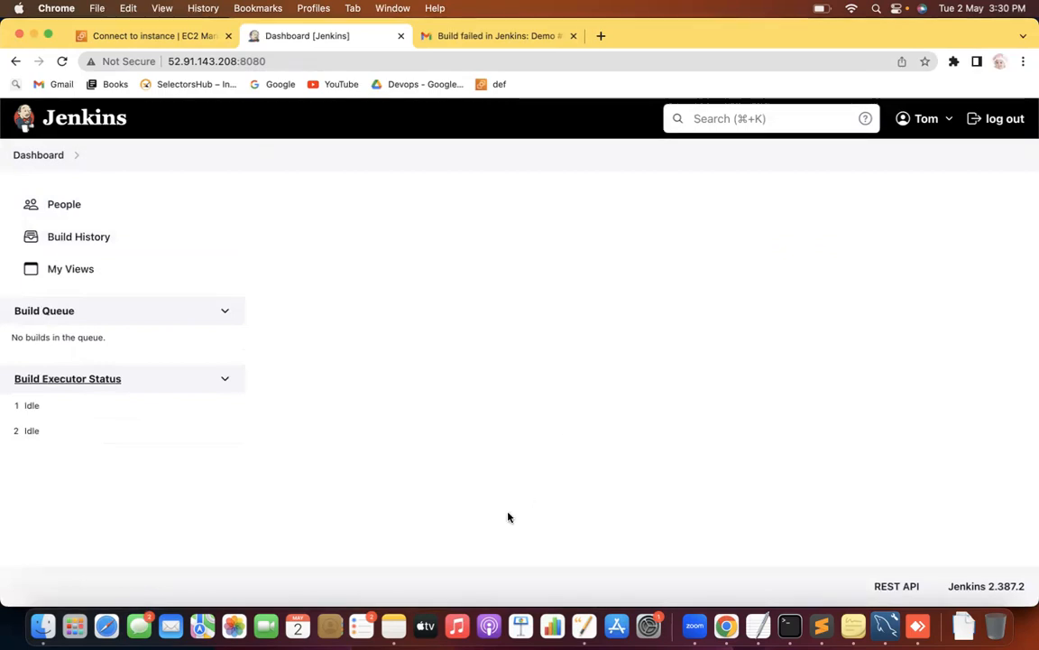
{"action": "left_click", "coordinate": [60, 268]}
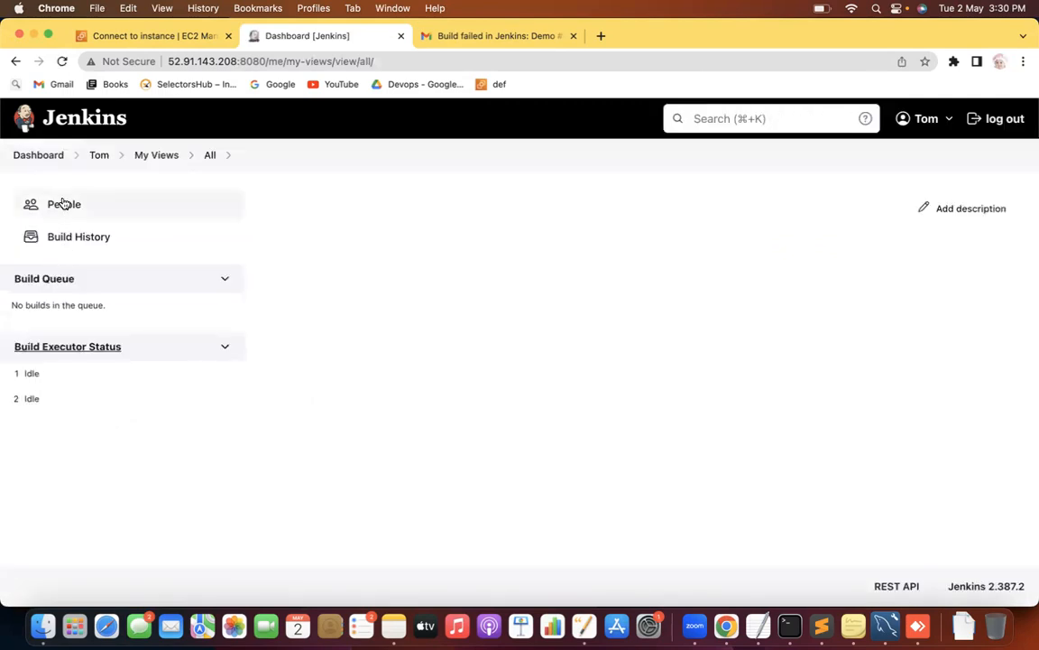
{"action": "left_click", "coordinate": [51, 159]}
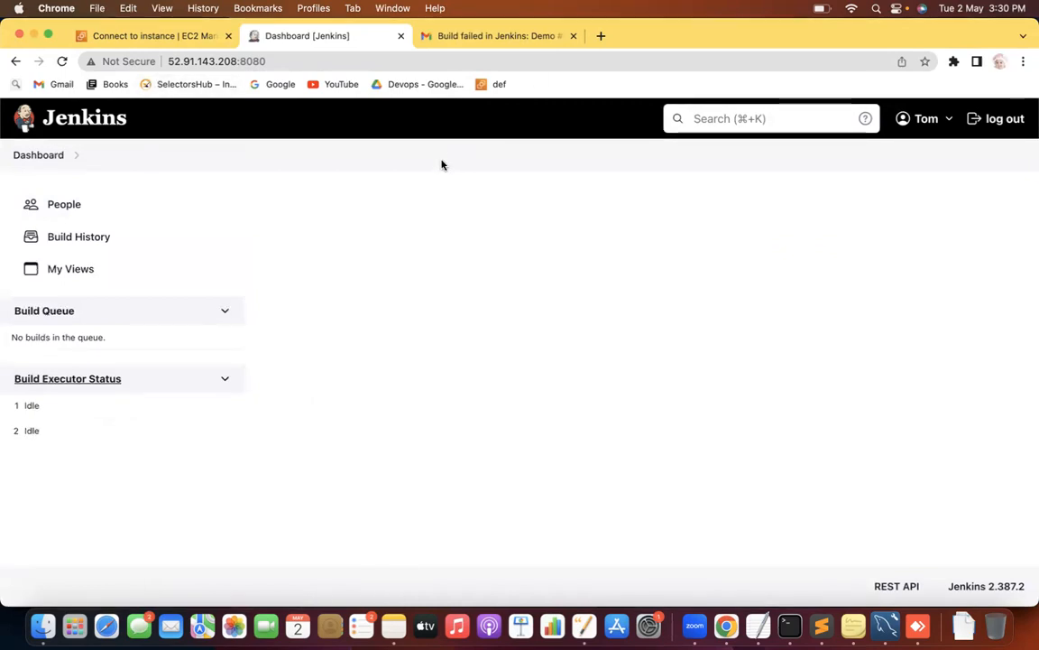
Step: Switch the session from the first to the second demo user, entering the account password and dismissing the saved-password warning
{"action": "left_click", "coordinate": [1001, 120]}
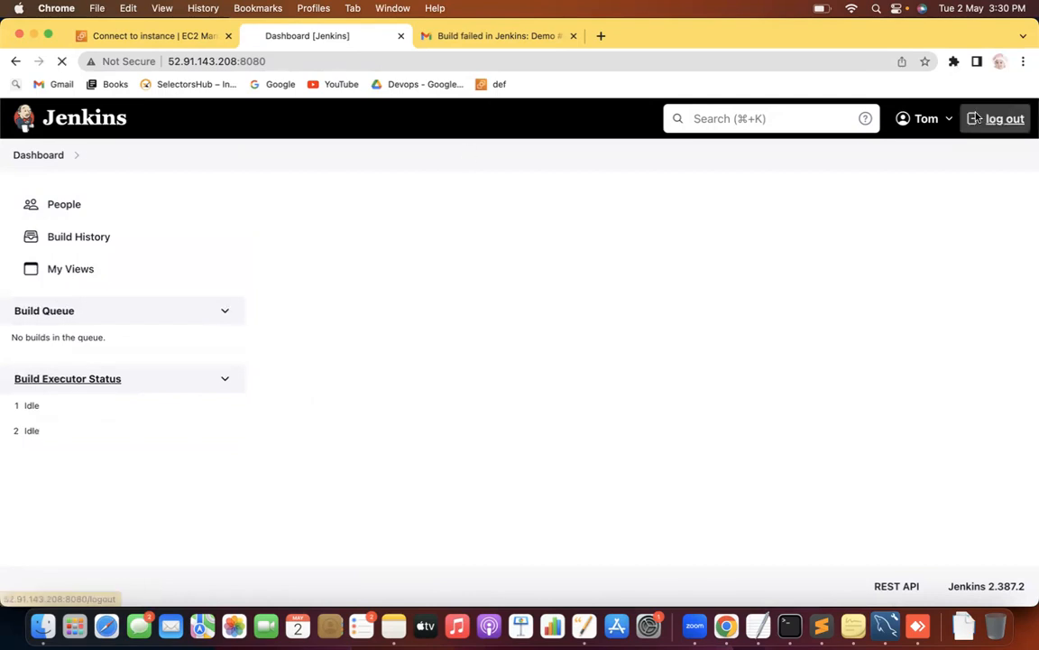
{"action": "type", "text": "J"}
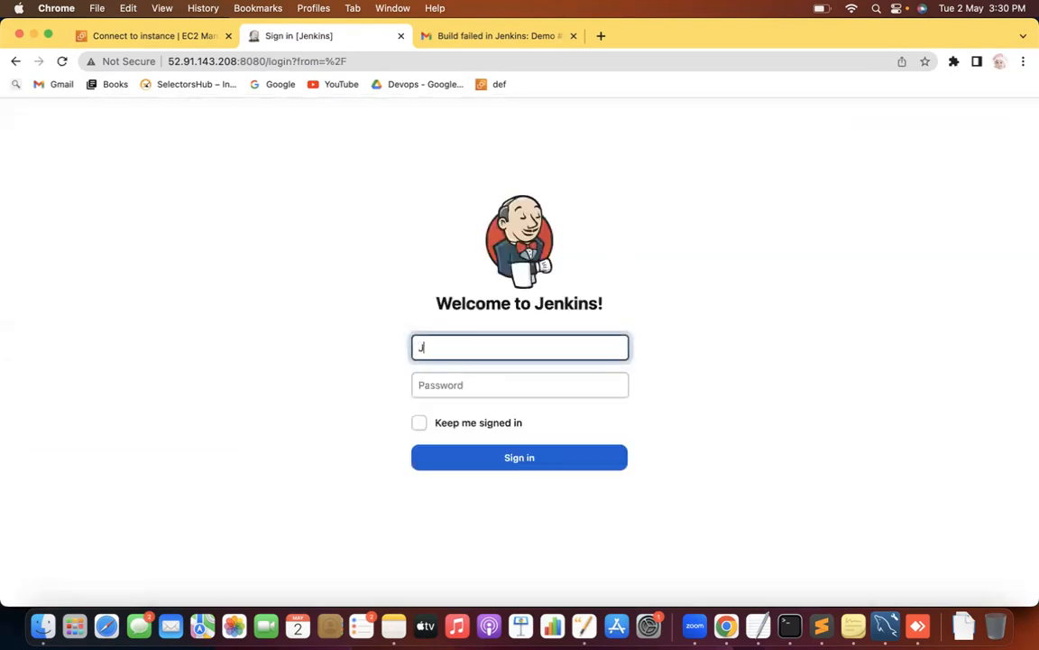
{"action": "left_click", "coordinate": [489, 384]}
{"action": "key", "text": "Return"}
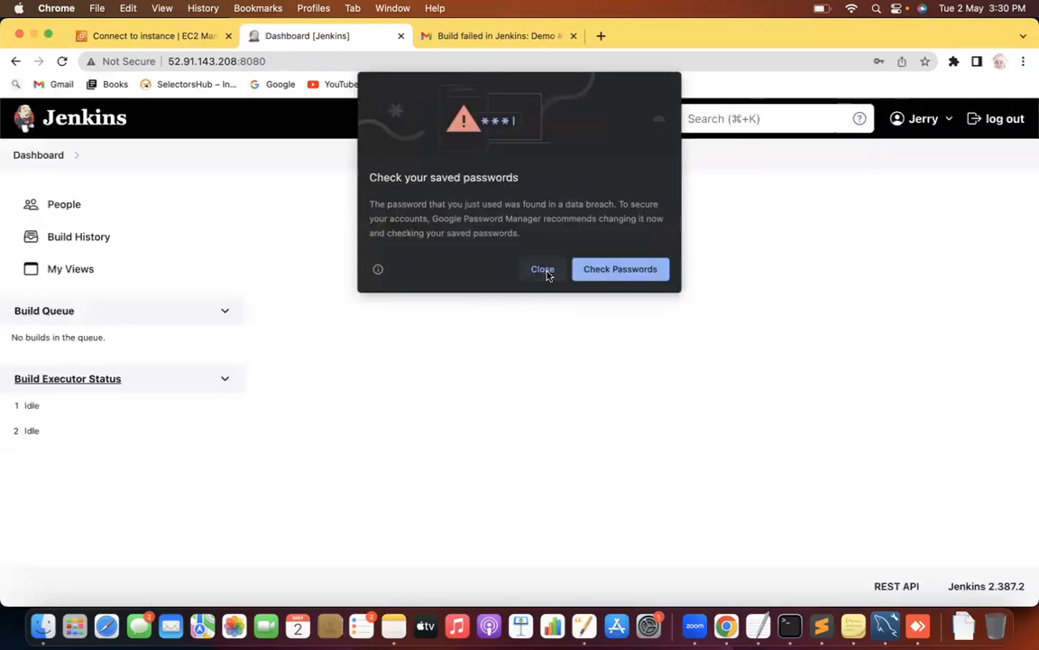
{"action": "left_click", "coordinate": [543, 270]}
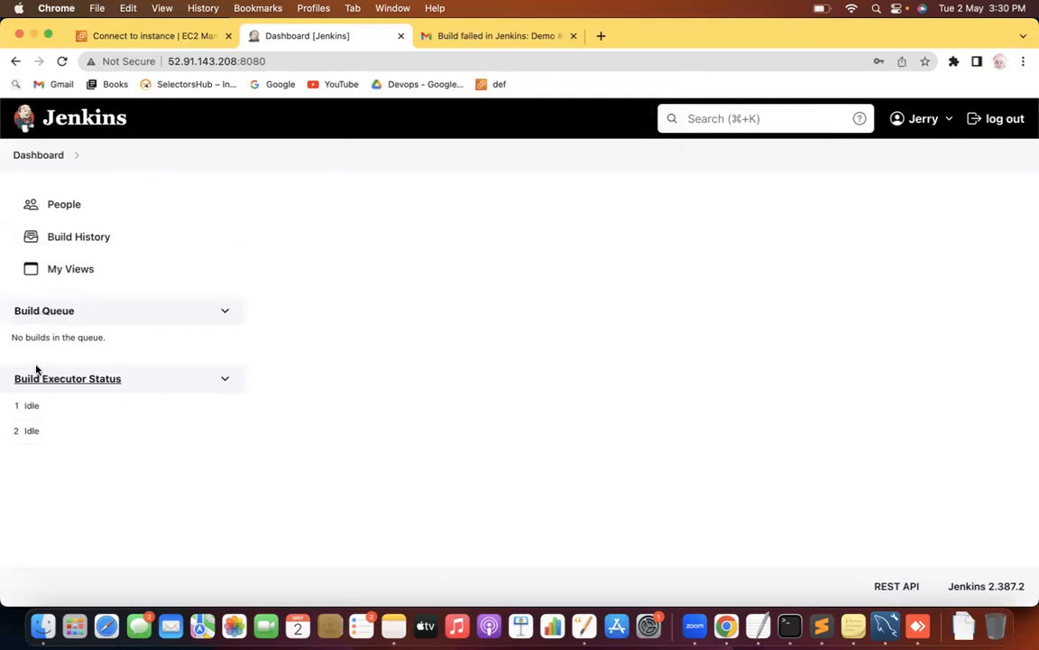
Step: Check the second demo user's access by viewing the People list and that user's profile page, returning to the dashboard
{"action": "left_click", "coordinate": [51, 206]}
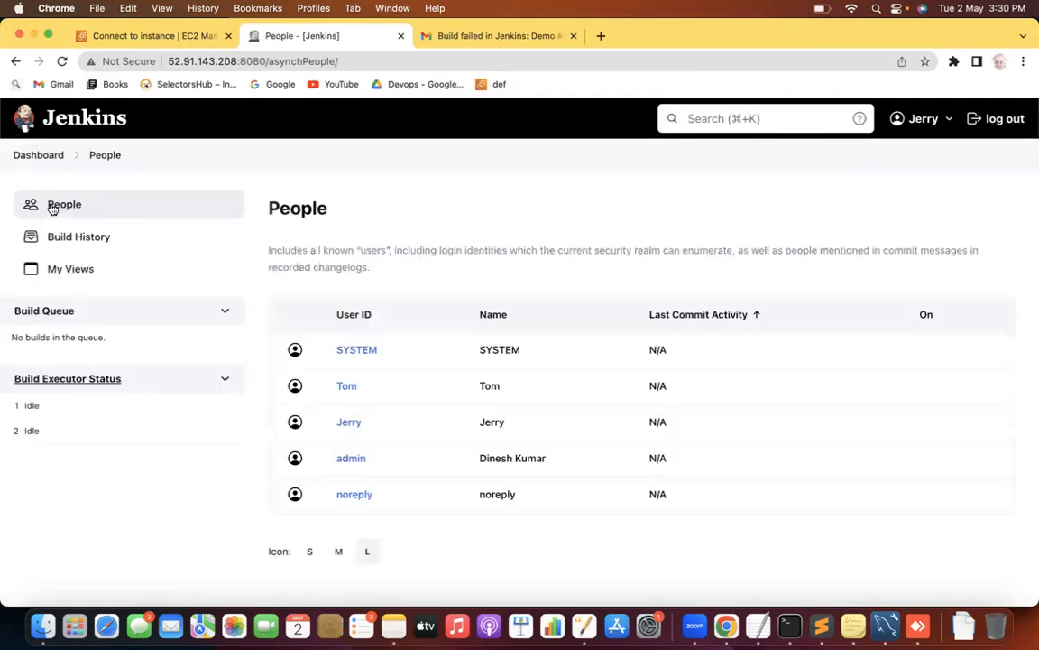
{"action": "left_click", "coordinate": [347, 423]}
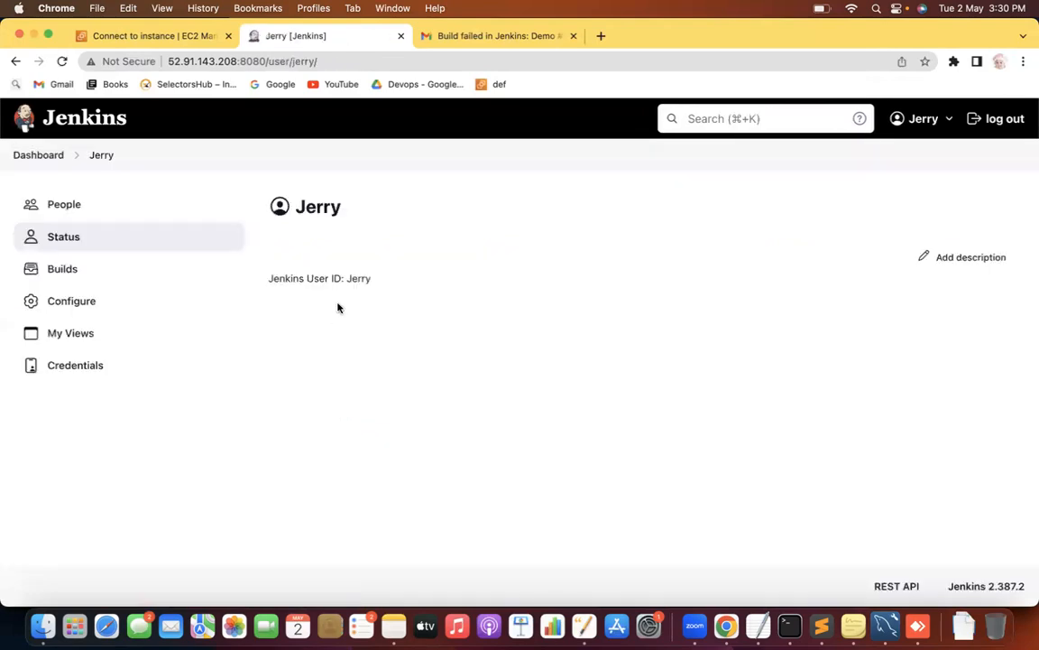
{"action": "left_click", "coordinate": [37, 157]}
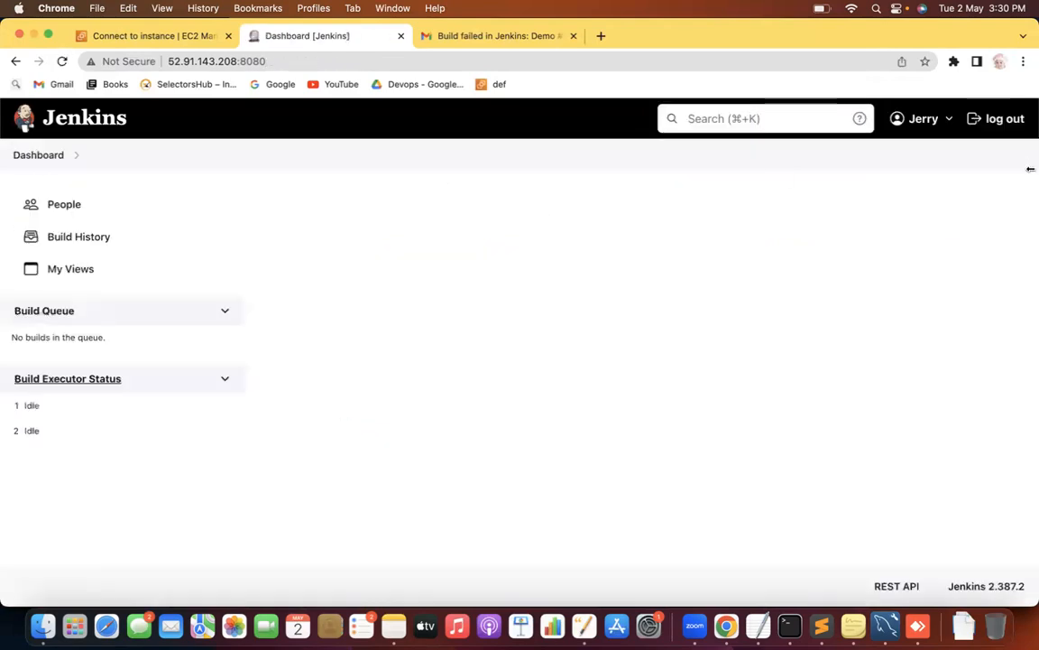
Step: Log out and sign in as Admin with the account password, dismissing the saved-password warning
{"action": "left_click", "coordinate": [1000, 121]}
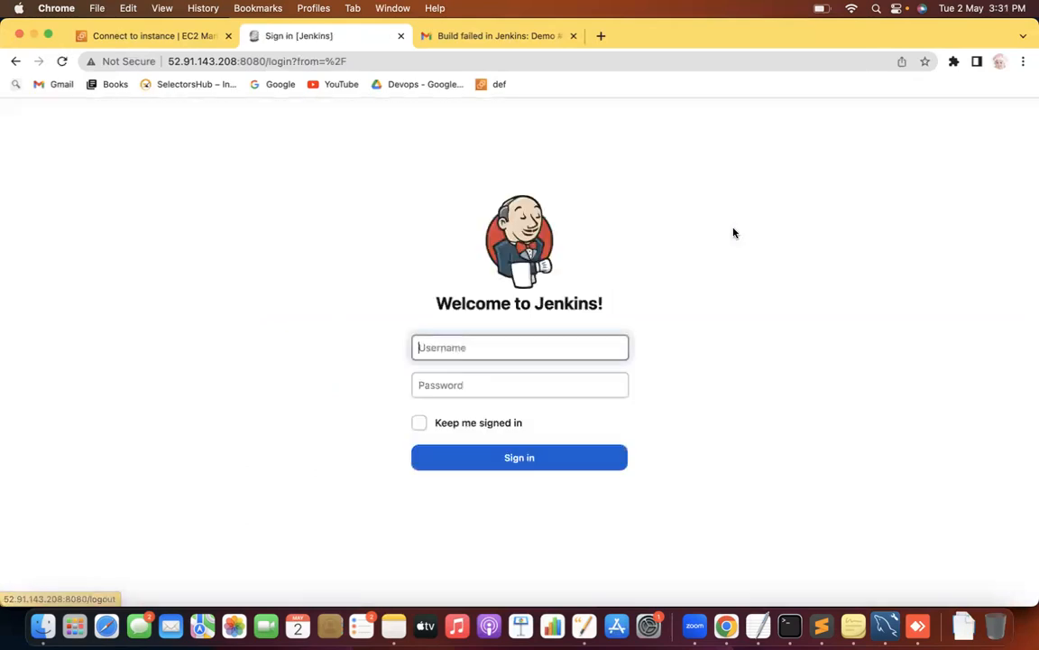
{"action": "type", "text": "Admi"}
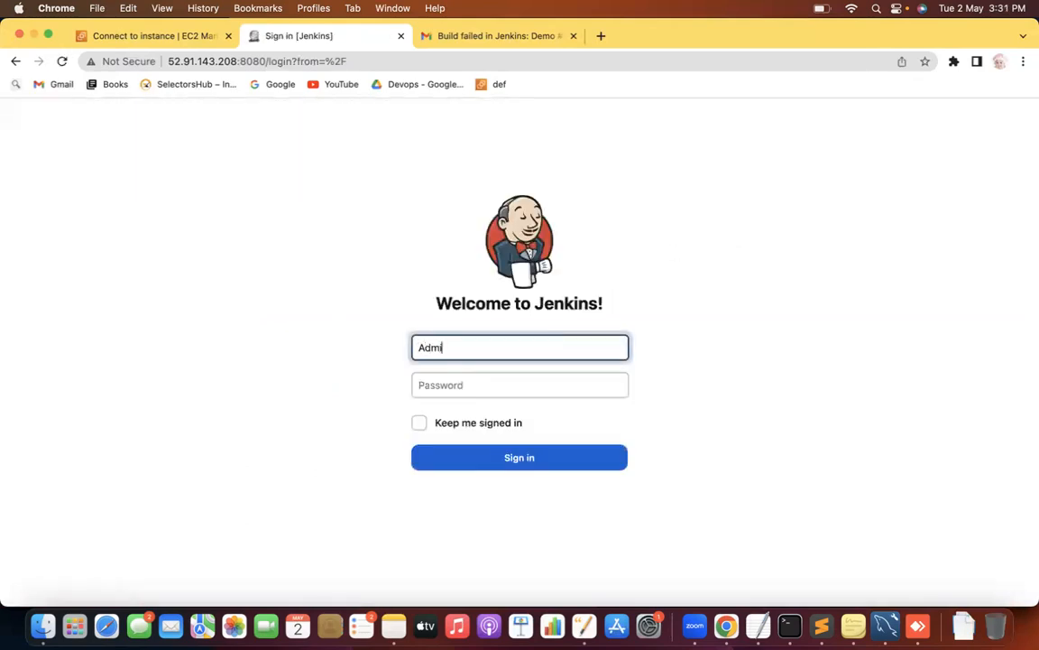
{"action": "type", "text": "n"}
{"action": "key", "text": "Tab"}
{"action": "type", "text": "•••"}
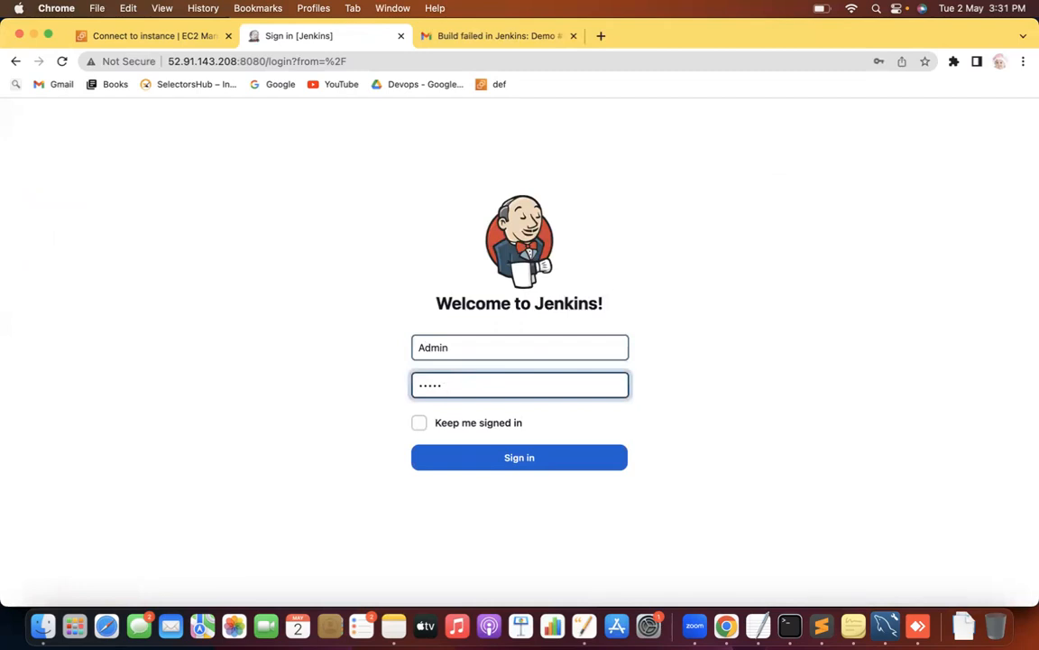
{"action": "type", "text": "•••••"}
{"action": "key", "text": "Return"}
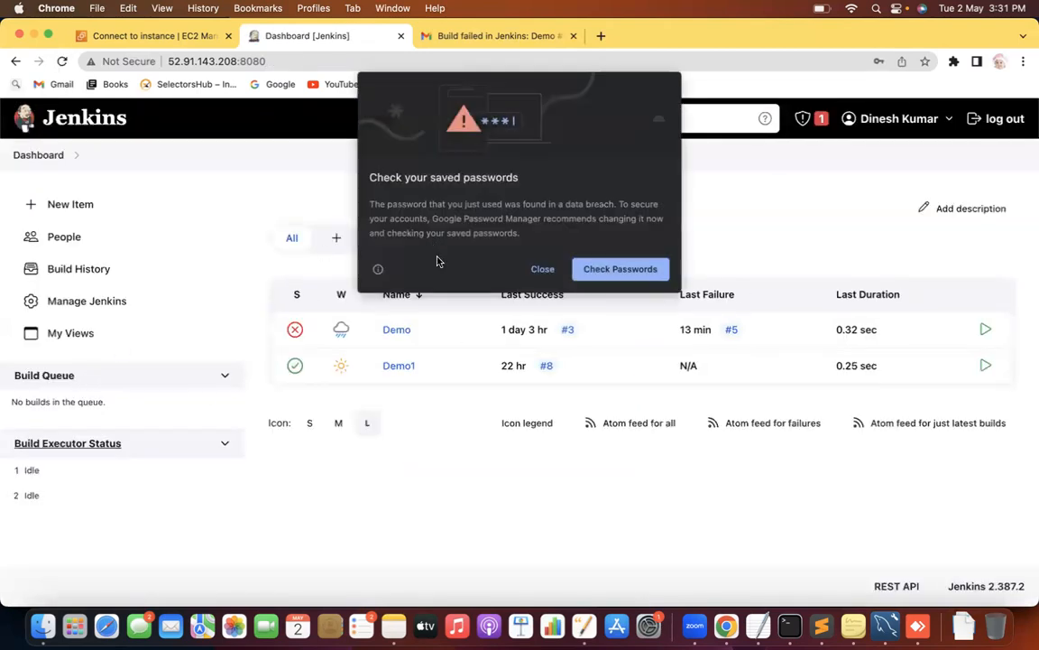
{"action": "left_click", "coordinate": [541, 269]}
Step: In Configure Global Security, grant the second demo user the Job Create and Job Delete permissions and apply the settings
{"action": "left_click", "coordinate": [85, 303]}
{"action": "scroll", "coordinate": [84, 304], "scroll_direction": "down", "scroll_amount": 5}
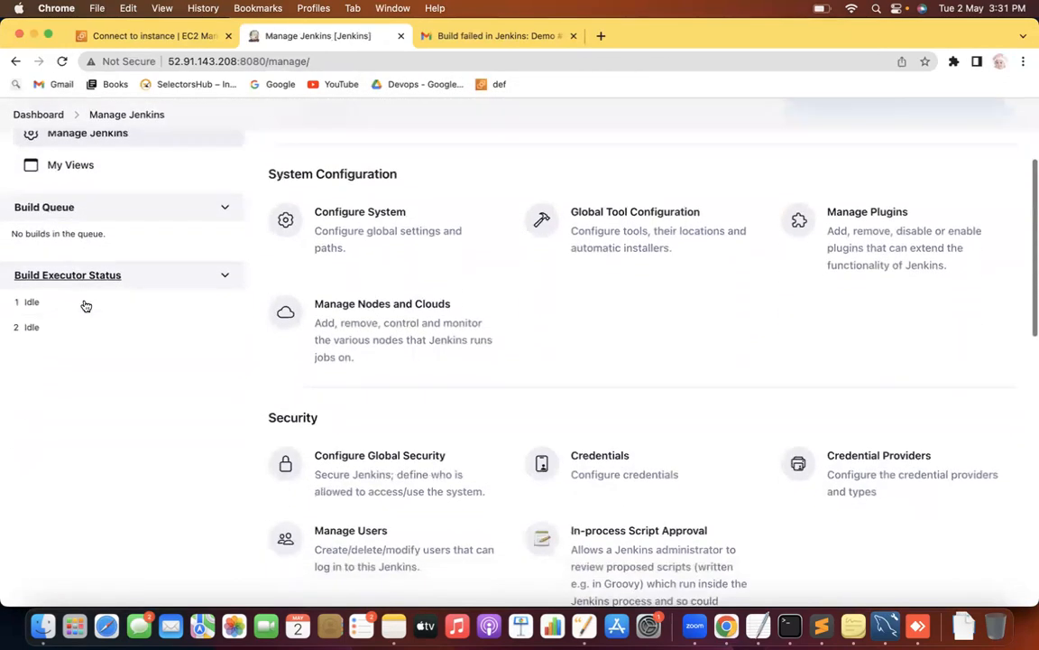
{"action": "left_click", "coordinate": [394, 461]}
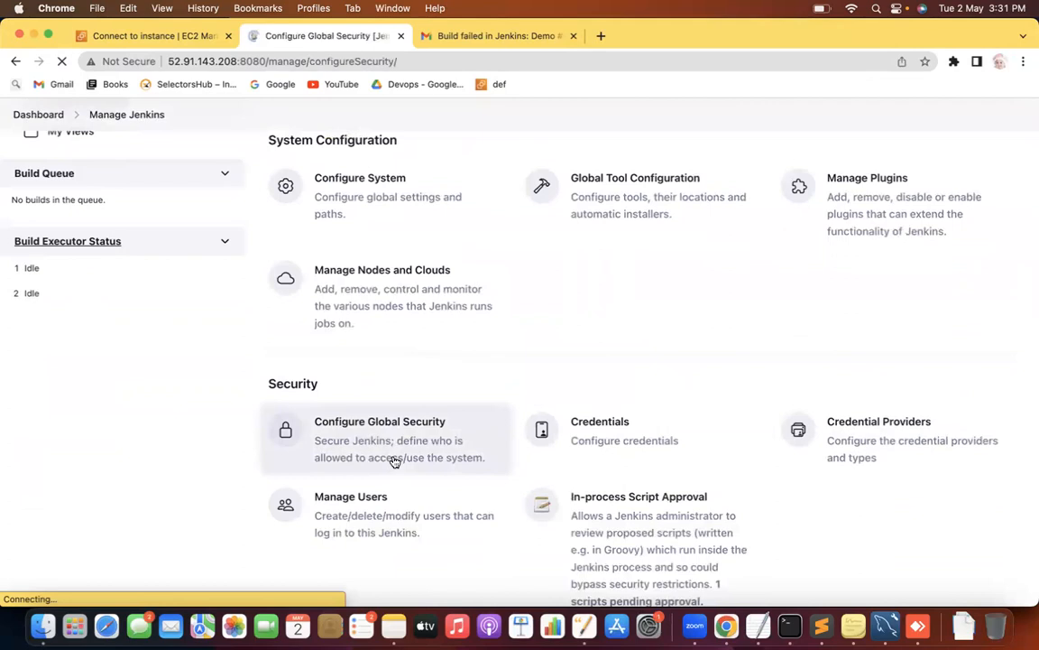
{"action": "scroll", "coordinate": [395, 461], "scroll_direction": "down", "scroll_amount": 1}
{"action": "scroll", "coordinate": [395, 461], "scroll_direction": "down", "scroll_amount": 8}
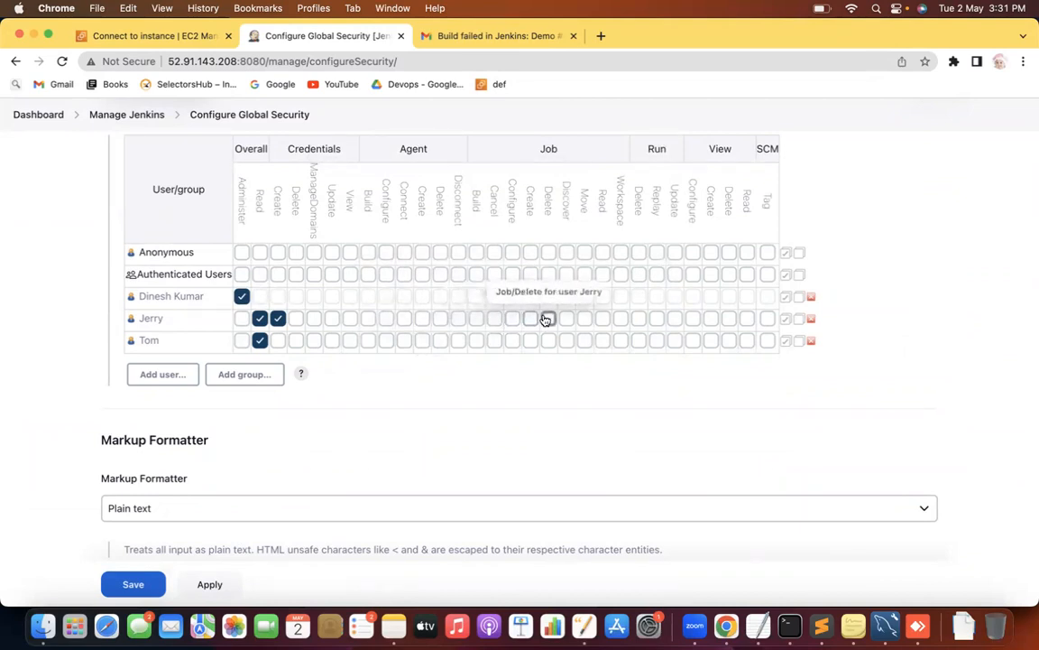
{"action": "left_click", "coordinate": [548, 318]}
{"action": "left_click", "coordinate": [531, 318]}
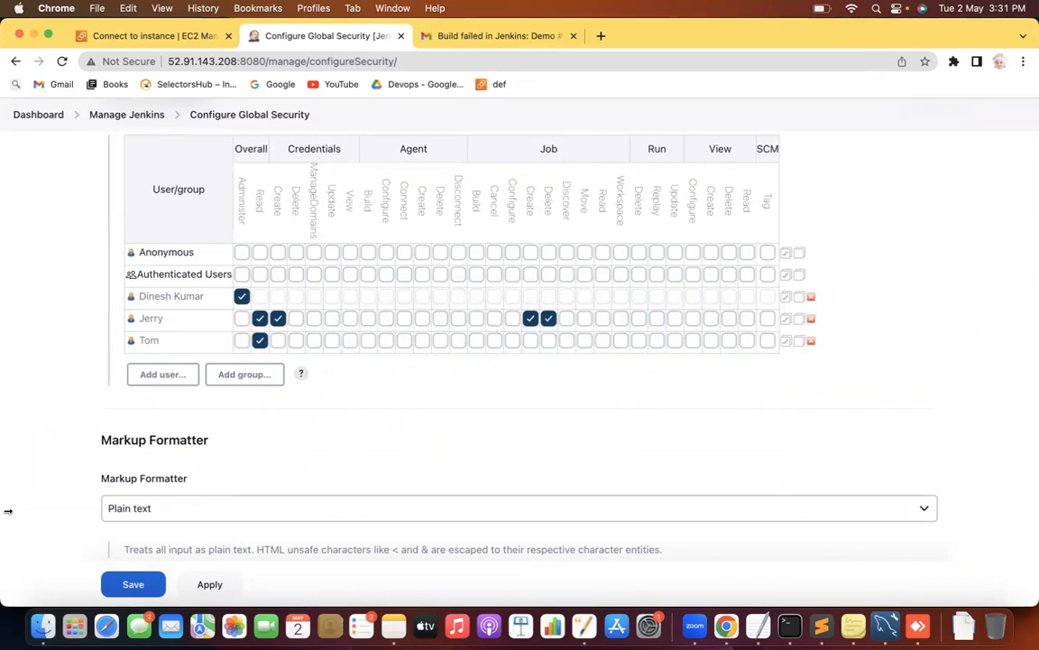
{"action": "left_click", "coordinate": [209, 584]}
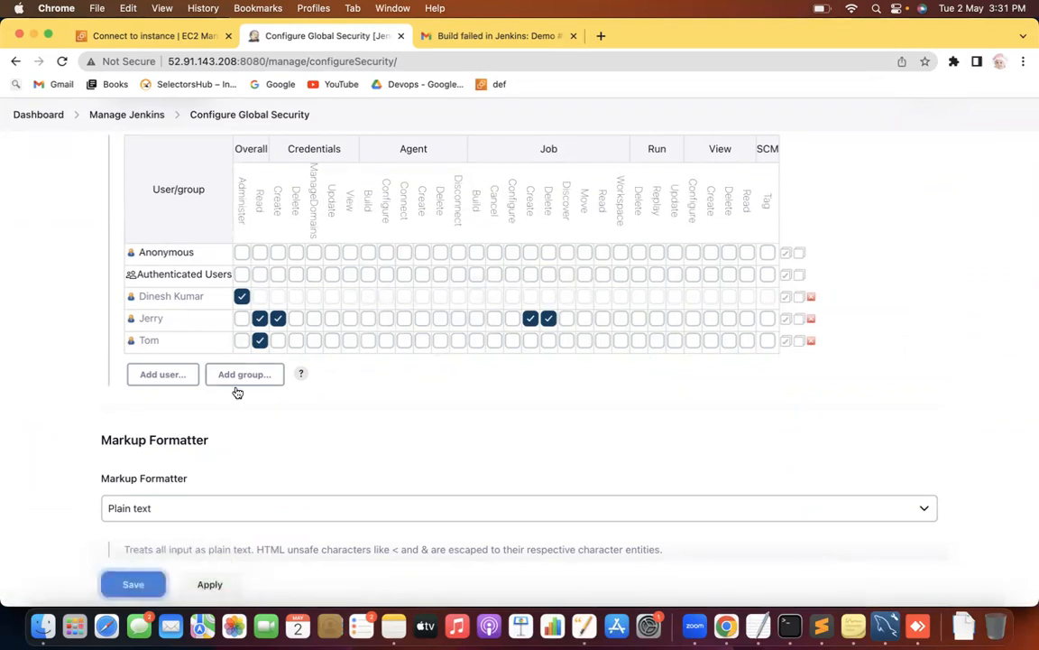
{"action": "left_click", "coordinate": [206, 585]}
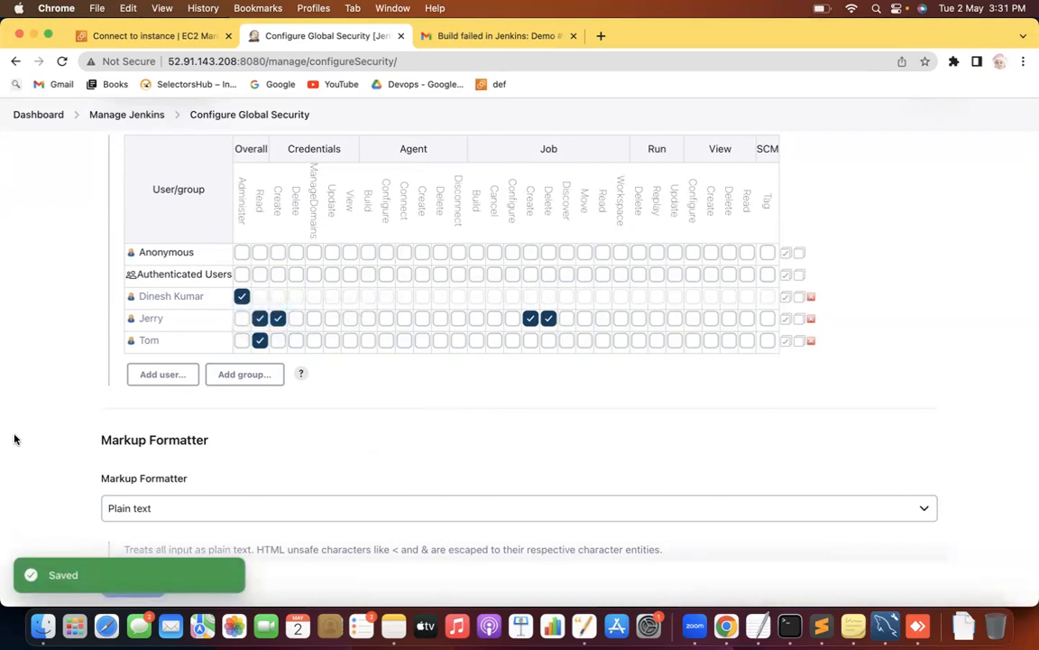
Step: Log out of the Admin account and try to sign in as the second demo user with the account password
{"action": "scroll", "coordinate": [512, 295], "scroll_direction": "up", "scroll_amount": 5}
{"action": "left_click", "coordinate": [998, 118]}
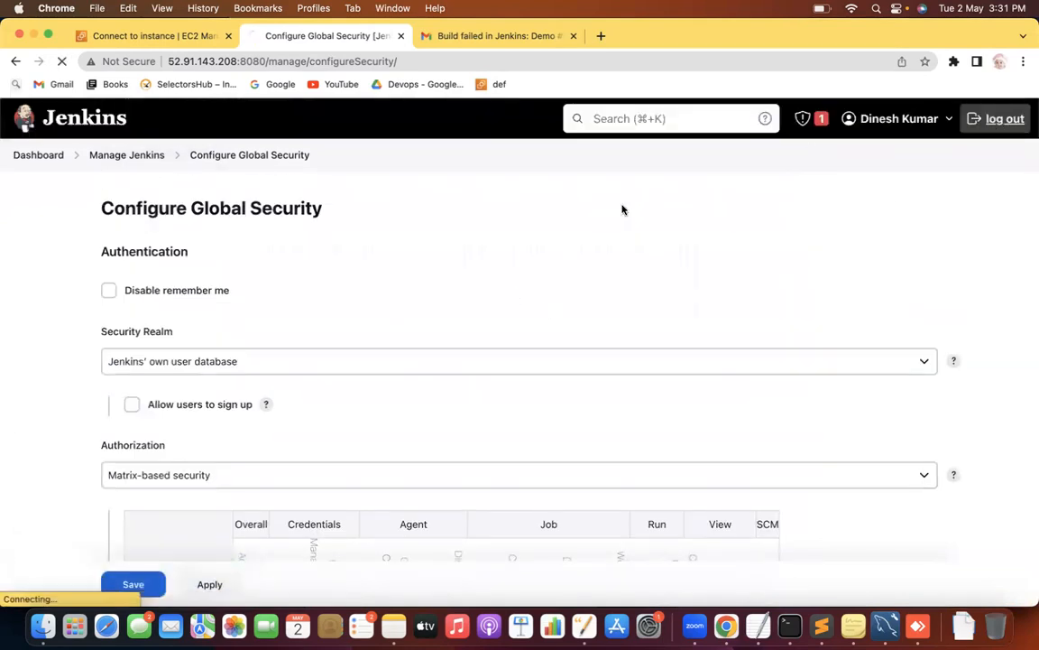
{"action": "type", "text": "J"}
{"action": "key", "text": "BackSpace"}
{"action": "type", "text": "Jerry"}
{"action": "key", "text": "Tab"}
{"action": "type", "text": "j"}
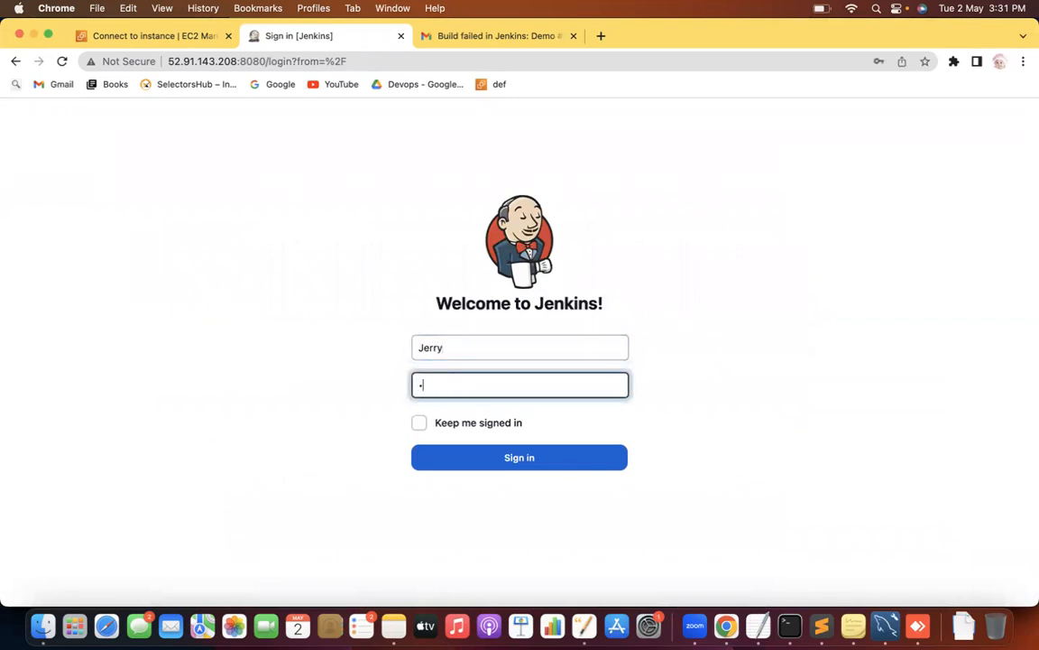
{"action": "key", "text": "Return"}
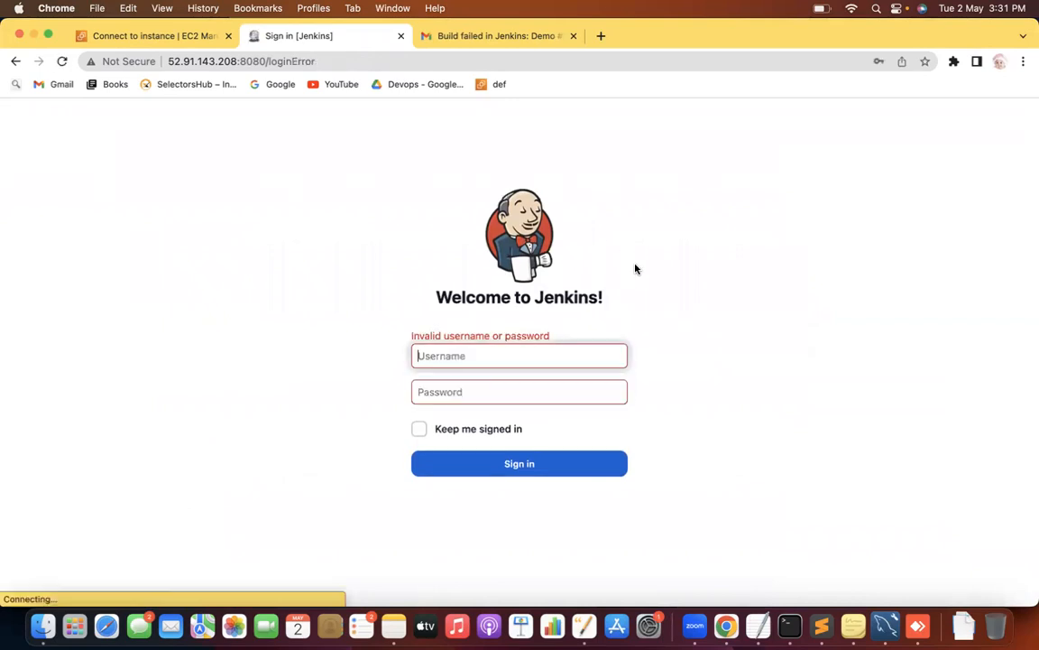
Step: Re-enter the second demo user's username and password to sign in, and dismiss the saved-password warning
{"action": "type", "text": "Jerr"}
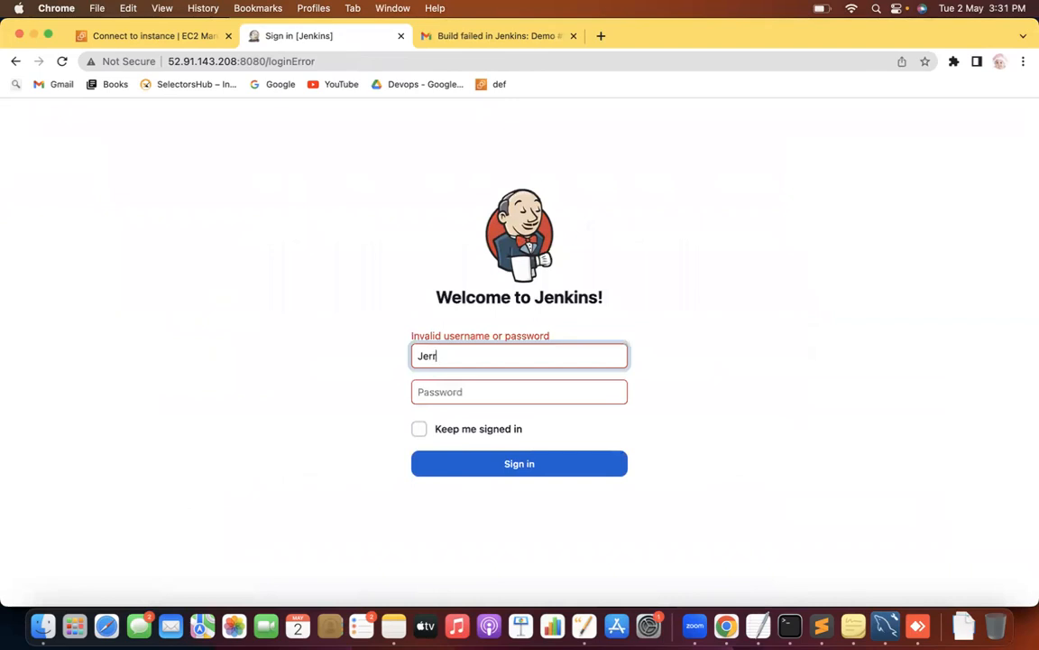
{"action": "type", "text": "y"}
{"action": "key", "text": "Tab"}
{"action": "type", "text": "j"}
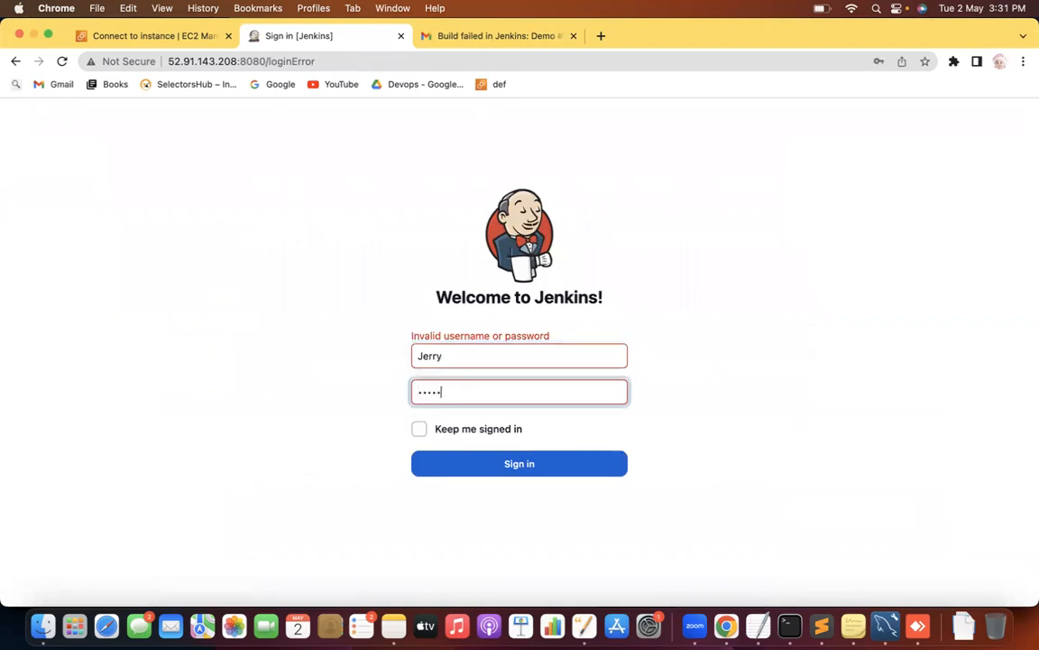
{"action": "left_click", "coordinate": [511, 464]}
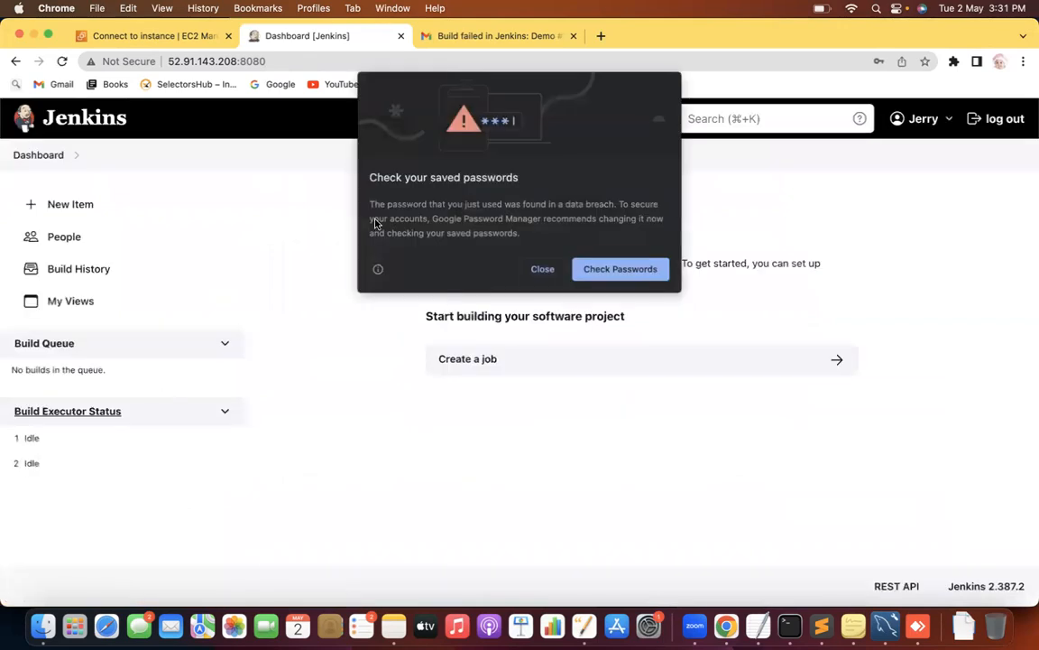
{"action": "left_click", "coordinate": [548, 272]}
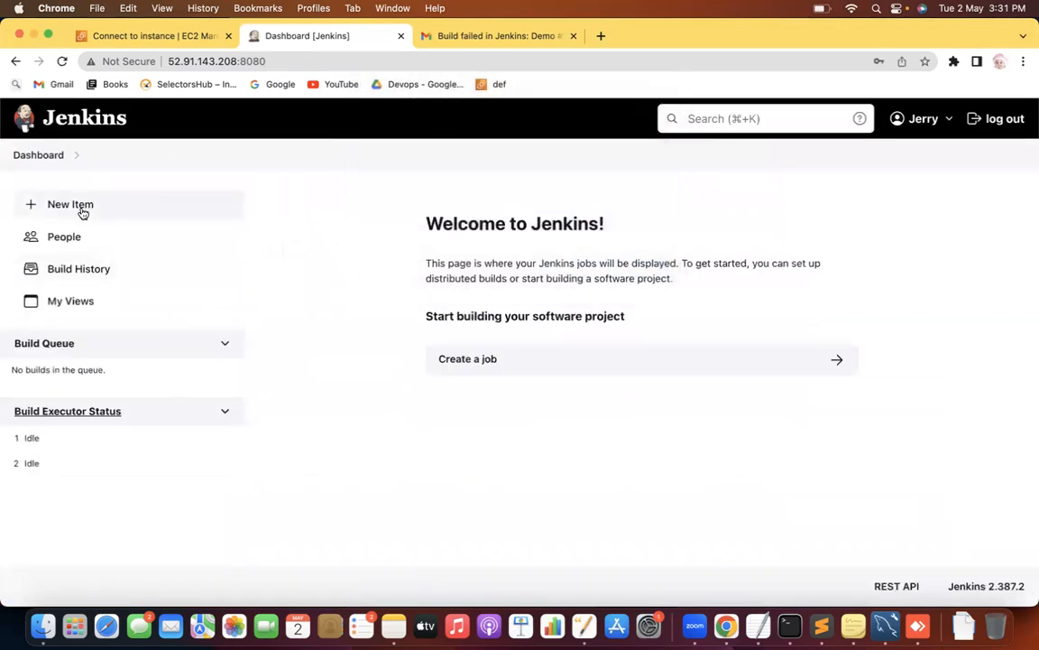
Step: Check the second demo user's New Item access by entering the item name Test, and return to the dashboard without creating it
{"action": "left_click", "coordinate": [81, 211]}
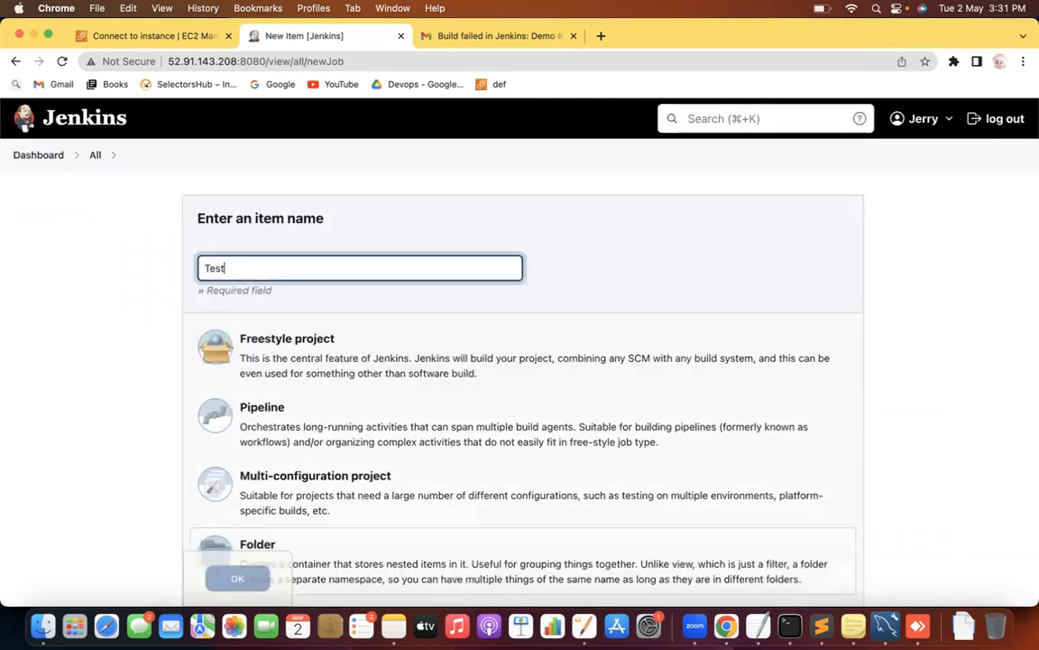
{"action": "left_click", "coordinate": [40, 157]}
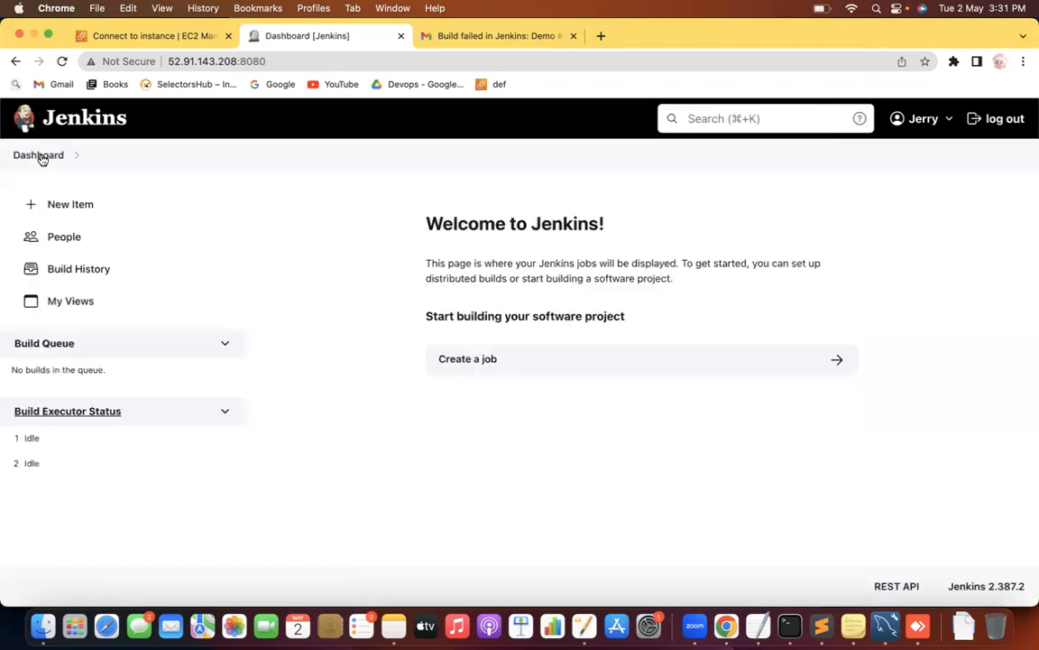
Step: Log out of the second demo user's account and try to sign in as Admin with the account password
{"action": "left_click", "coordinate": [976, 124]}
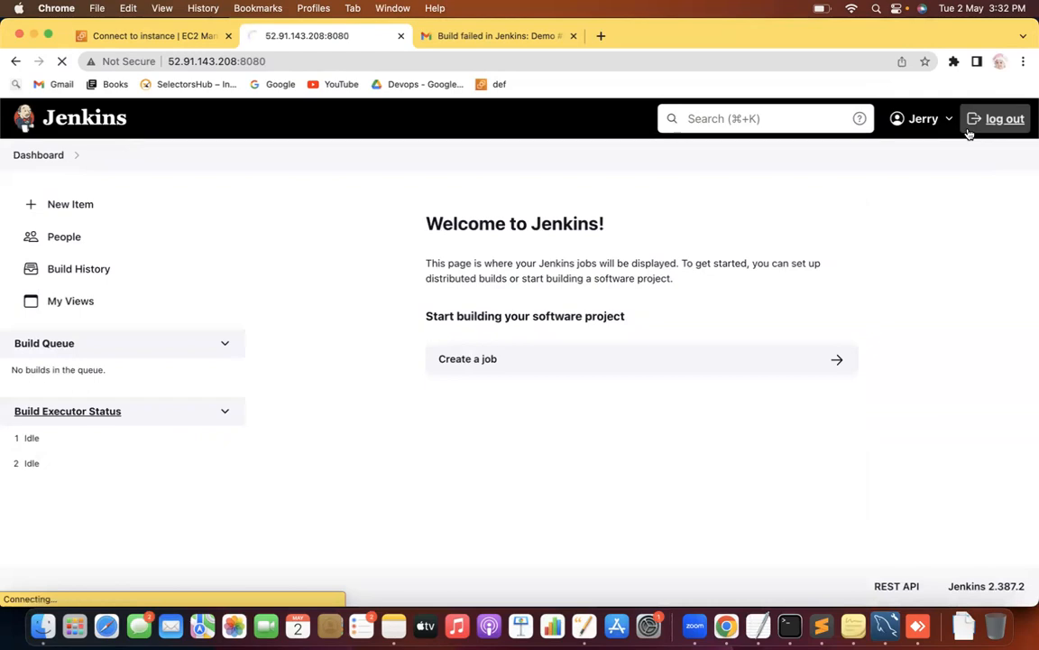
{"action": "type", "text": "Admin"}
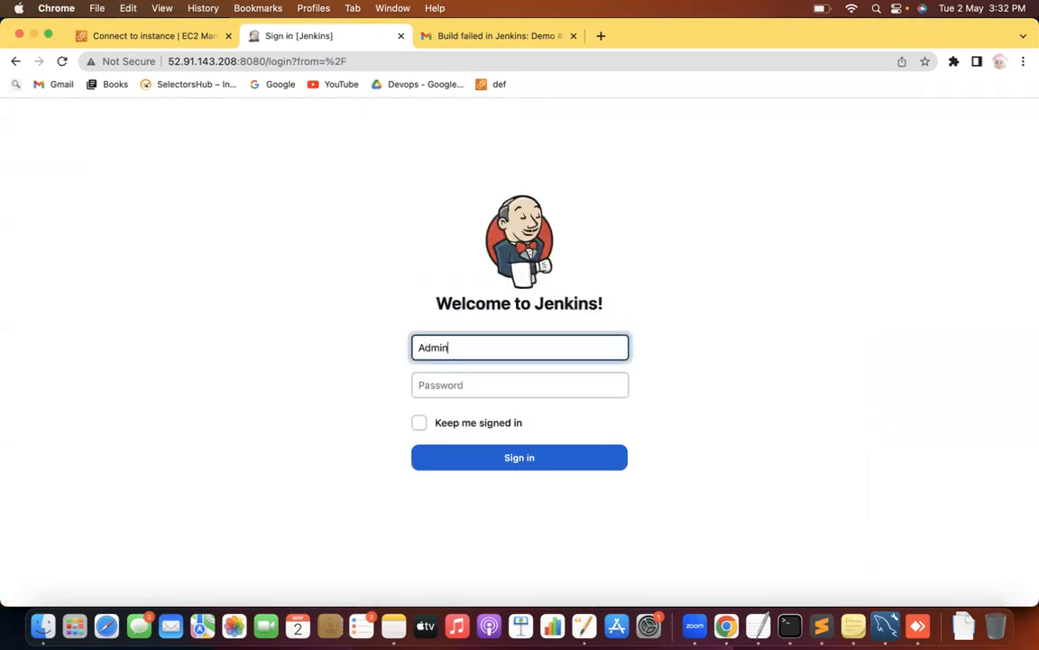
{"action": "key", "text": "Tab"}
{"action": "type", "text": "••••••"}
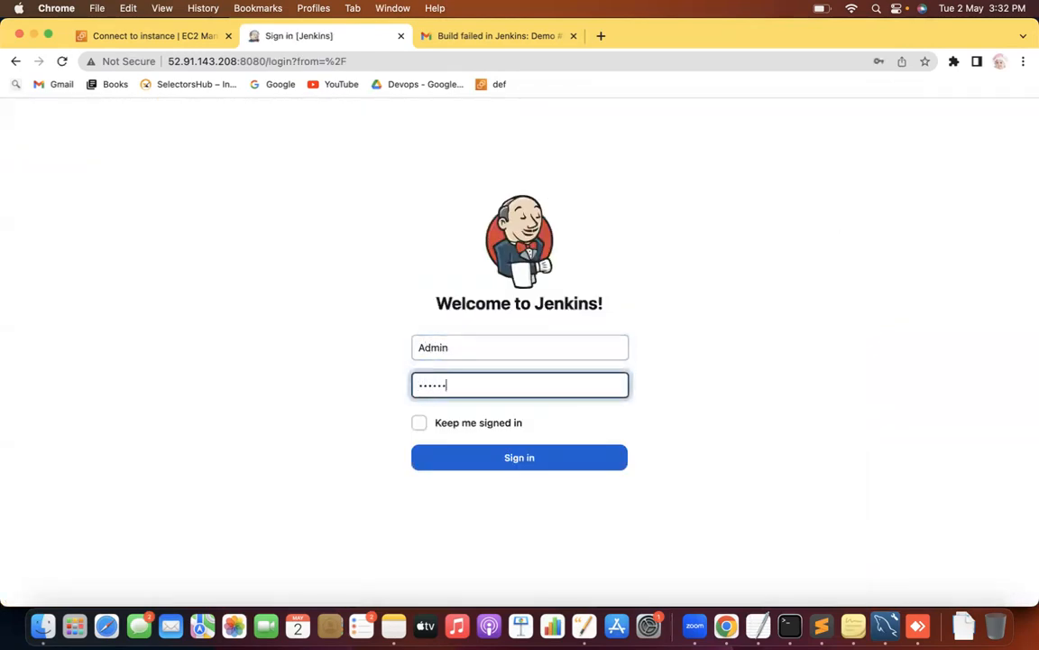
{"action": "key", "text": "Return"}
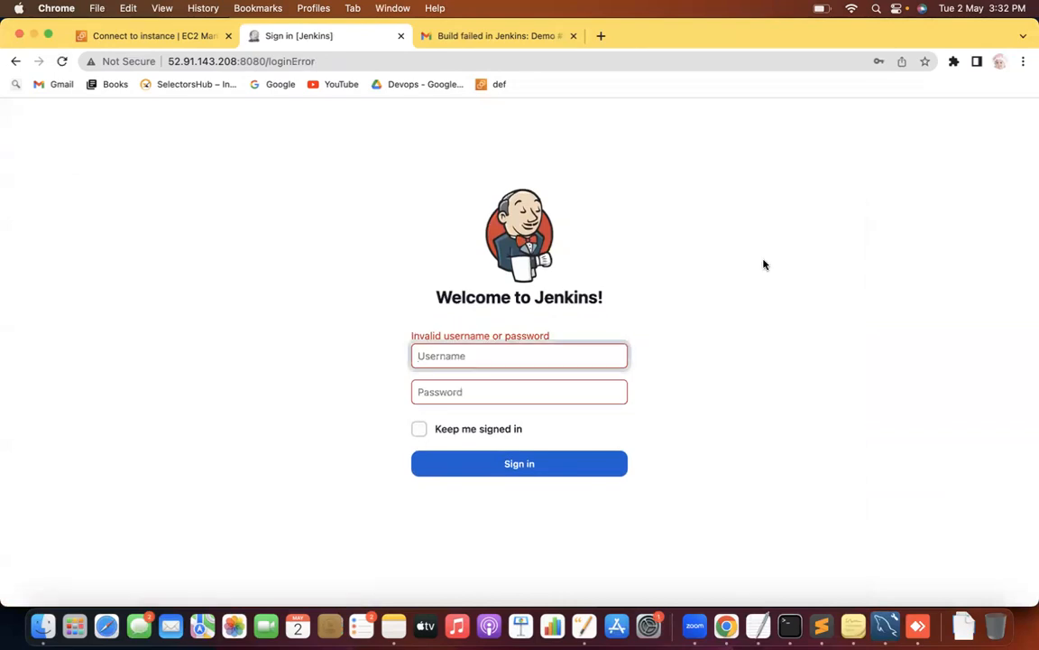
Step: Re-enter the Admin username and account password to sign in, and dismiss the saved-password warning
{"action": "type", "text": "Admin"}
{"action": "key", "text": "Tab"}
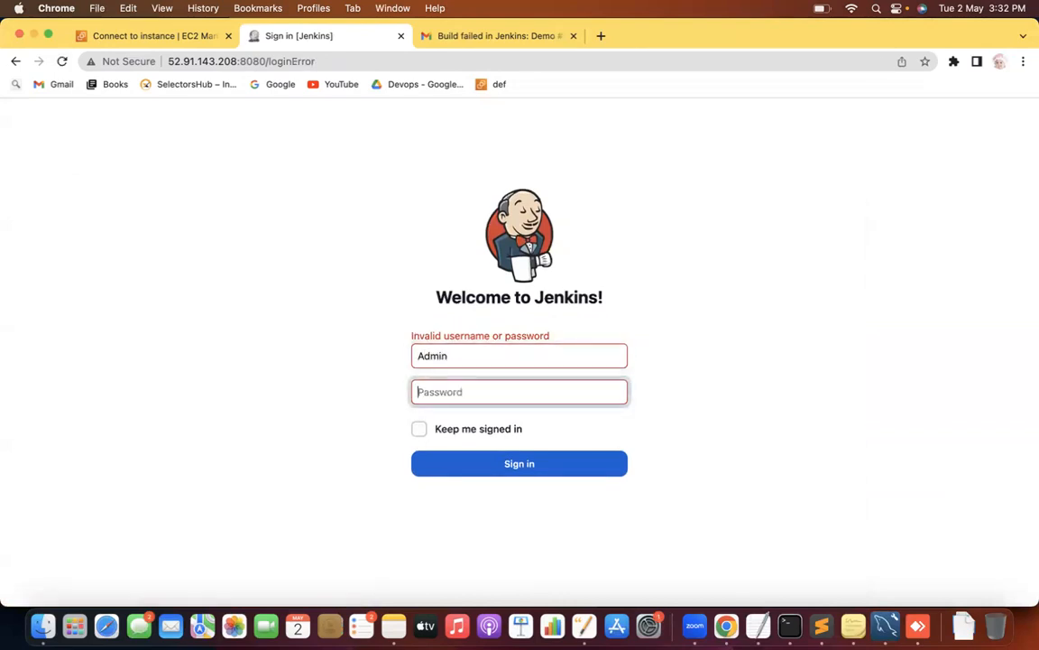
{"action": "type", "text": "a"}
{"action": "left_click", "coordinate": [589, 458]}
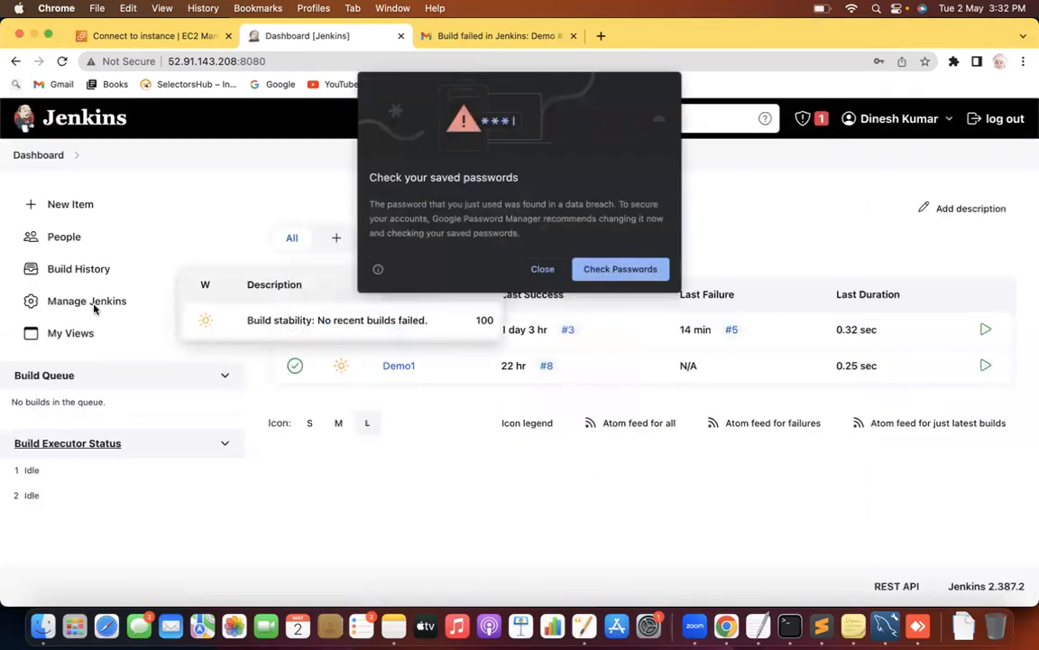
{"action": "left_click", "coordinate": [525, 271]}
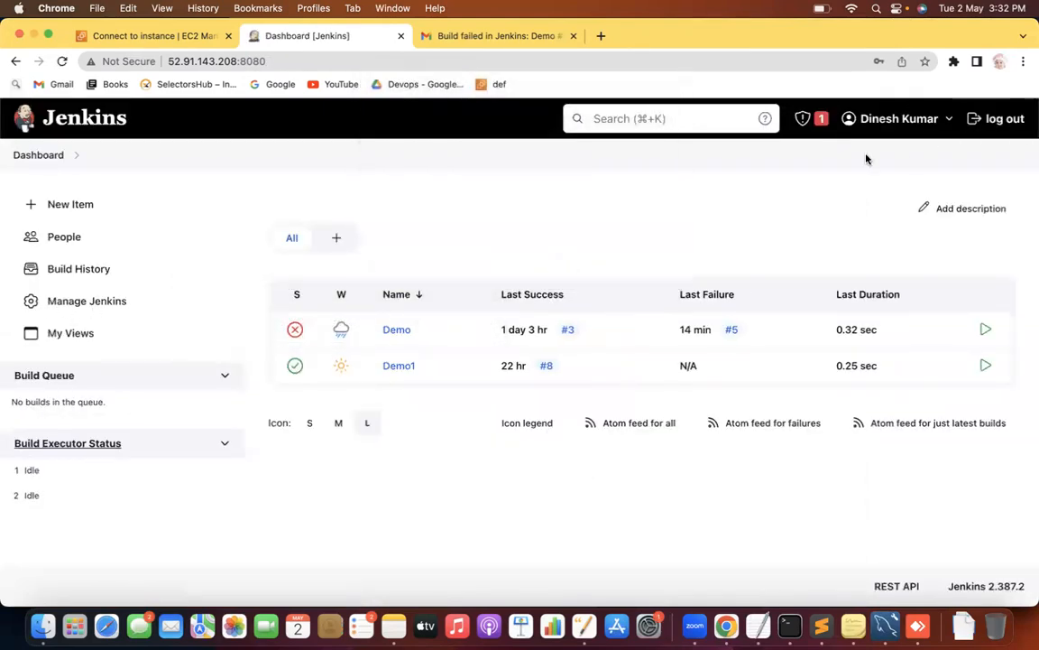
Step: Open Configure Global Security from the Jenkins management page and go to the matrix-based permission table
{"action": "left_click", "coordinate": [104, 308]}
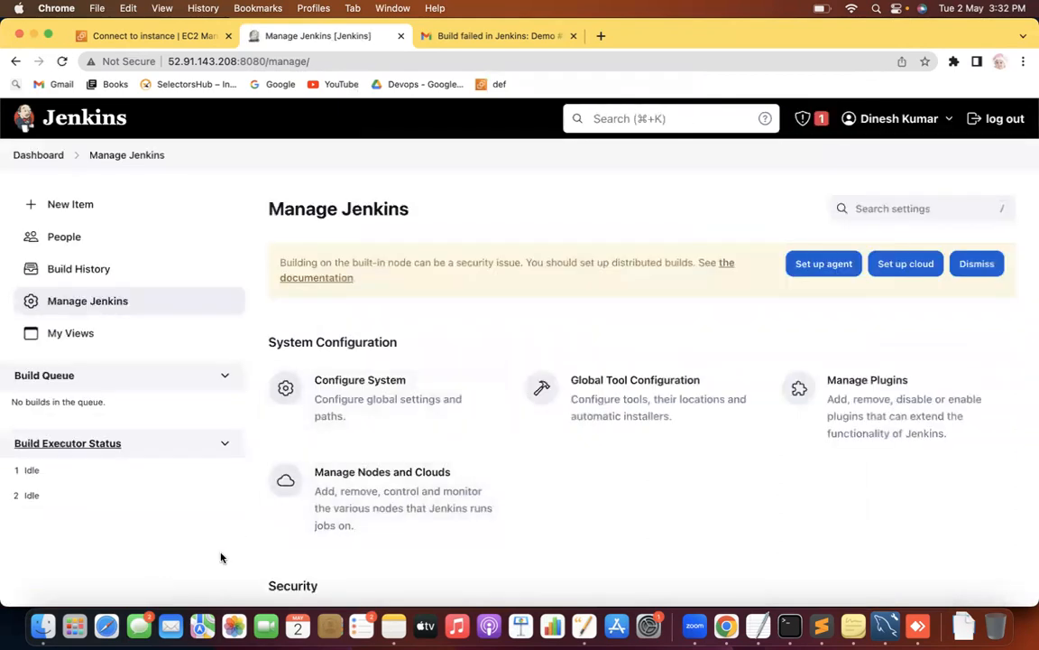
{"action": "scroll", "coordinate": [220, 557], "scroll_direction": "down", "scroll_amount": 2}
{"action": "scroll", "coordinate": [220, 557], "scroll_direction": "down", "scroll_amount": 3}
{"action": "left_click", "coordinate": [397, 525]}
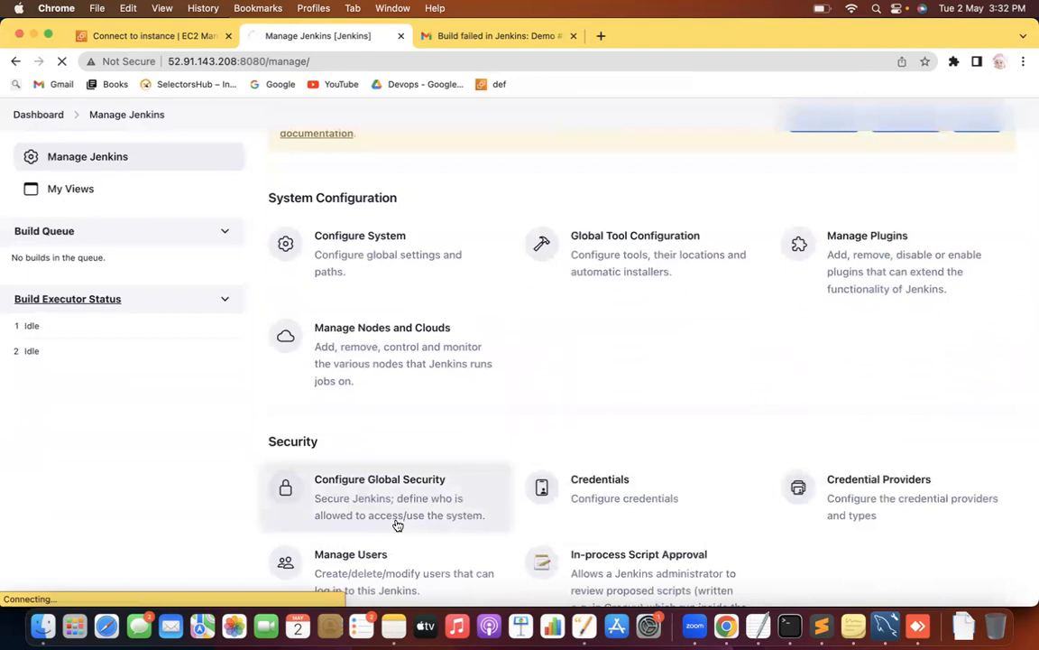
{"action": "scroll", "coordinate": [397, 524], "scroll_direction": "down", "scroll_amount": 2}
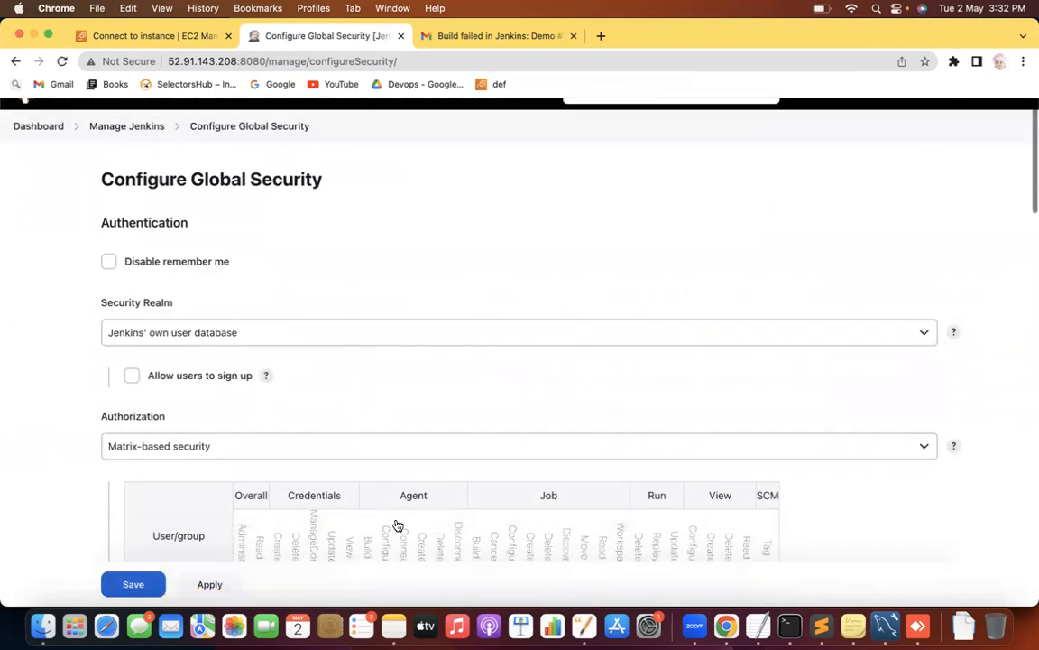
{"action": "scroll", "coordinate": [397, 525], "scroll_direction": "down", "scroll_amount": 4}
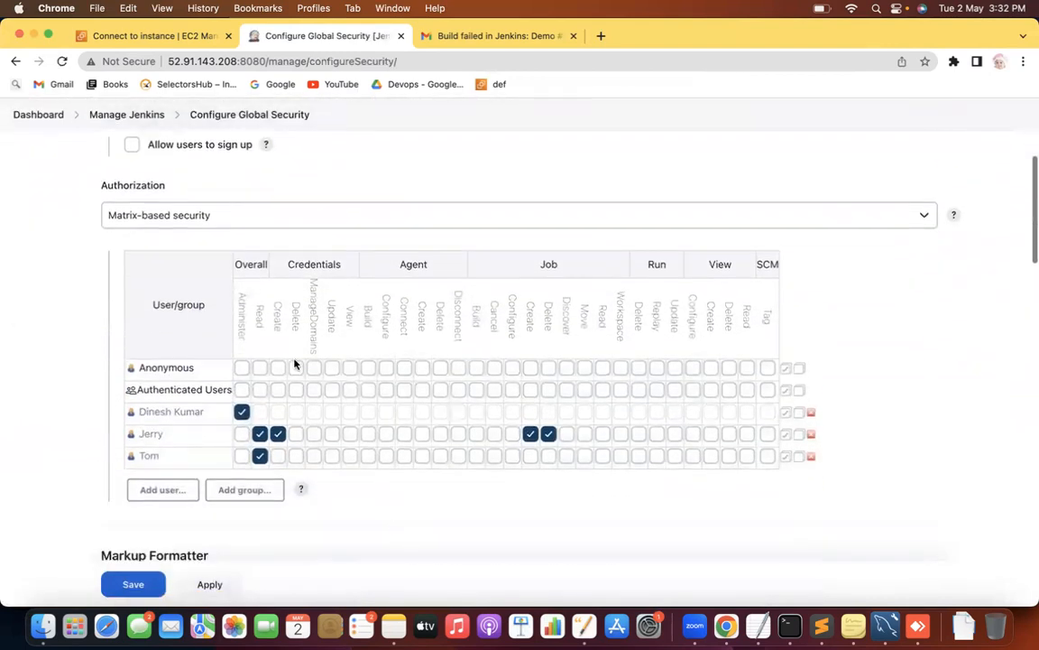
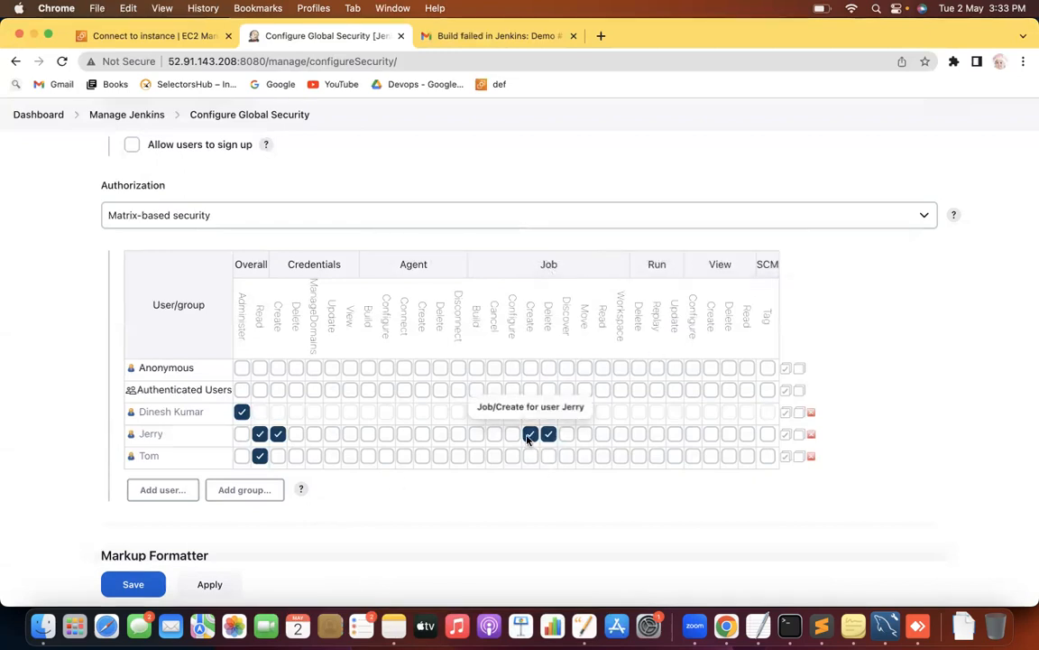
Step: Grant the second demo user the Job Read permission, and switch the authorization to Project-based Matrix Authorization Strategy
{"action": "left_click", "coordinate": [603, 434]}
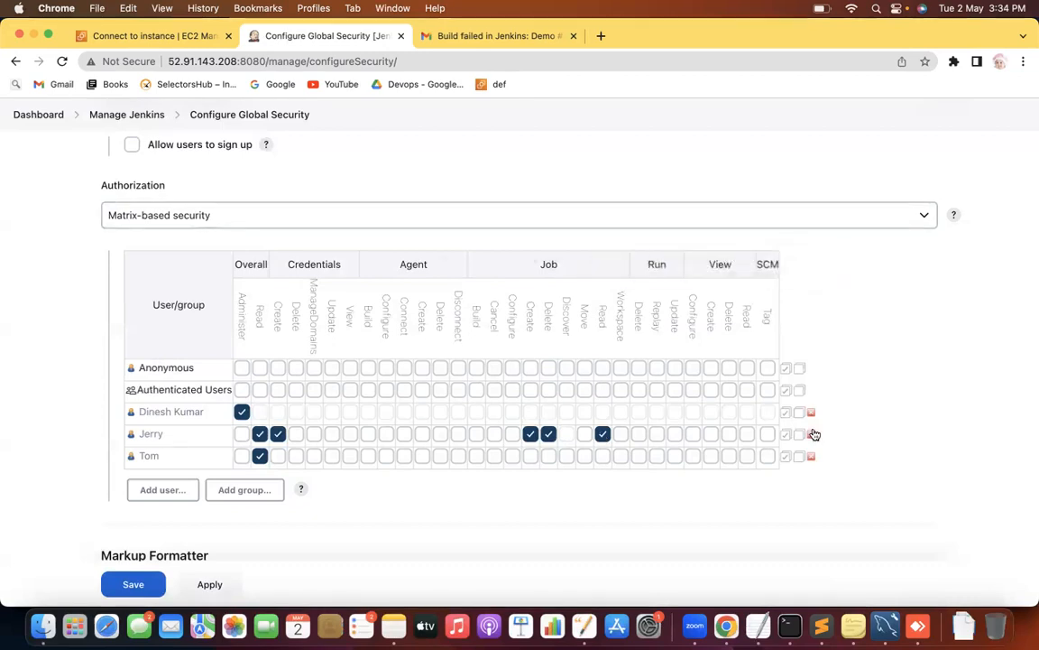
{"action": "left_click", "coordinate": [771, 216]}
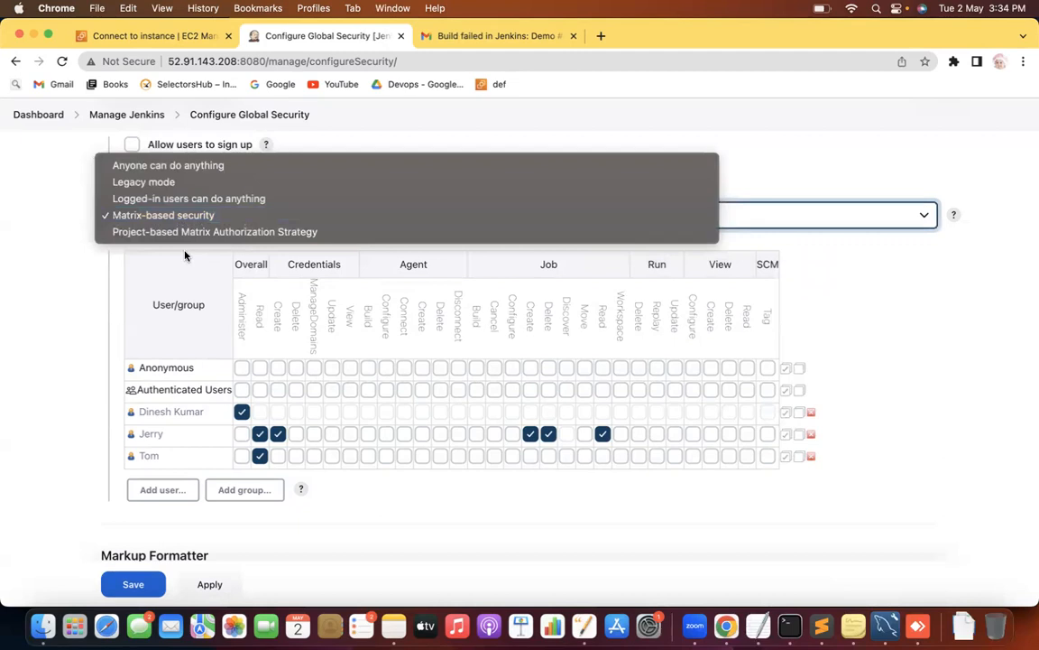
{"action": "left_click", "coordinate": [226, 232]}
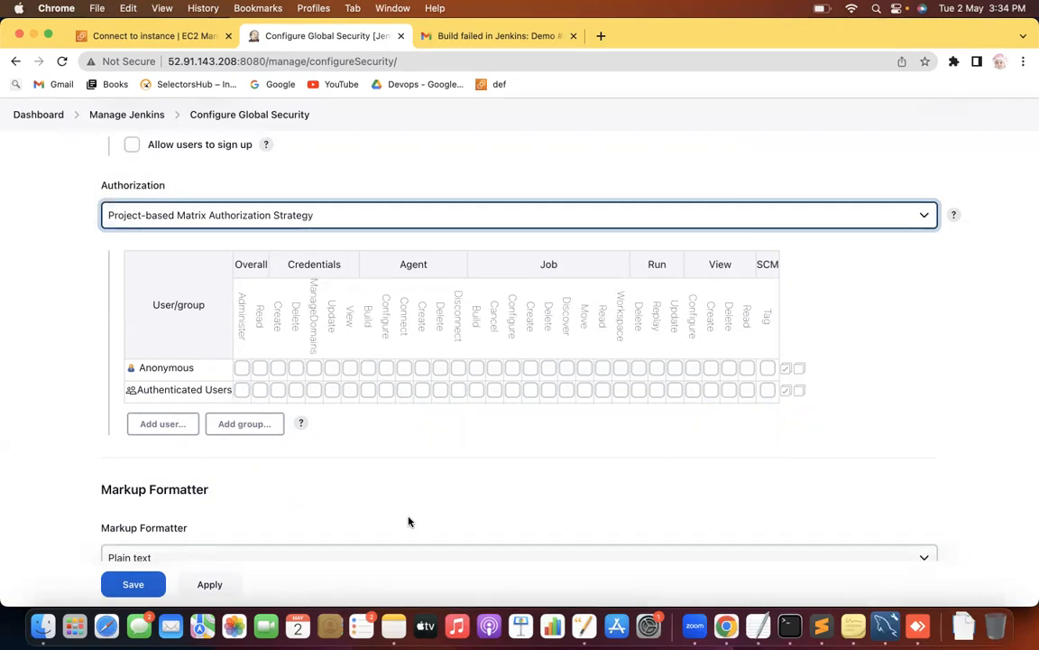
Step: Add the Admin user to the project-based permission matrix and grant it Overall Administer
{"action": "left_click", "coordinate": [156, 425]}
{"action": "type", "text": "Admin"}
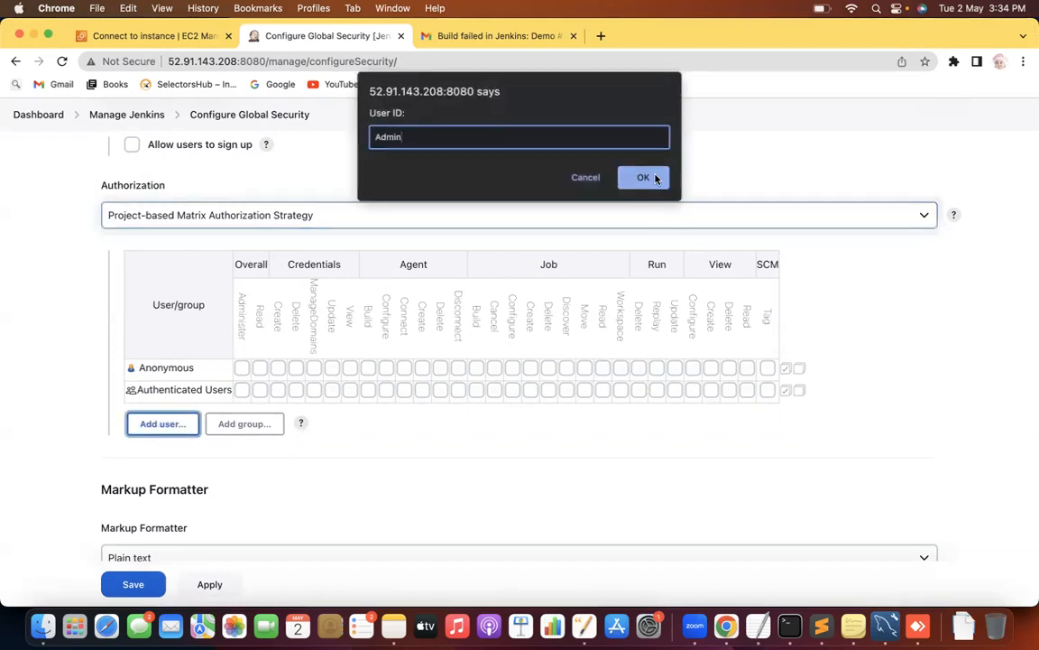
{"action": "left_click", "coordinate": [643, 177]}
{"action": "left_click", "coordinate": [242, 413]}
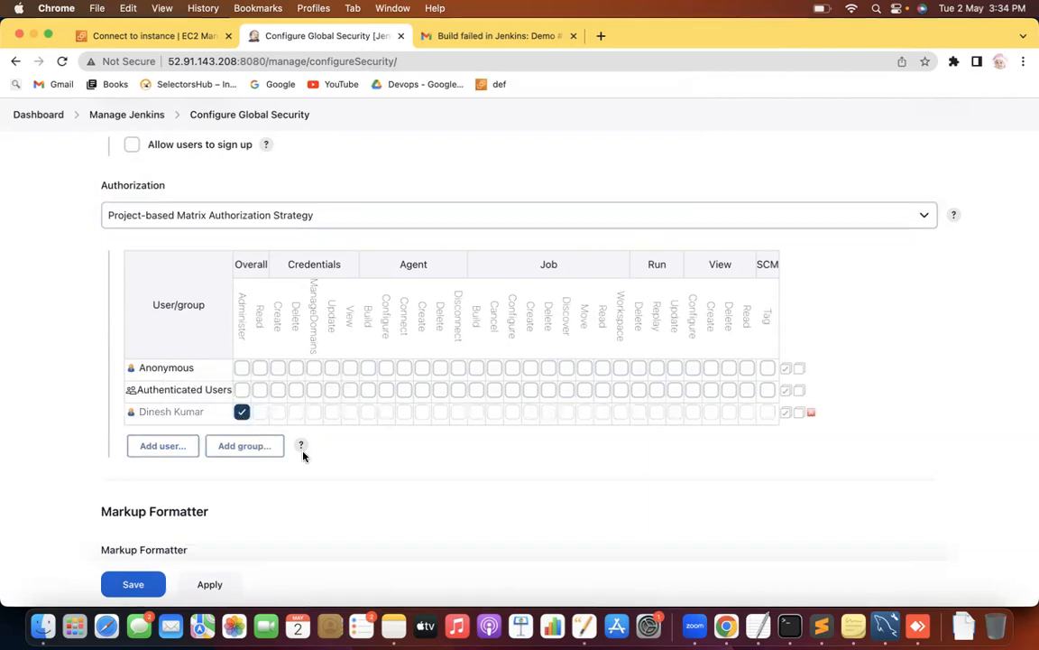
Step: Add the first demo user to the permission matrix and grant that user Overall Read
{"action": "left_click", "coordinate": [158, 445]}
{"action": "type", "text": "Tom"}
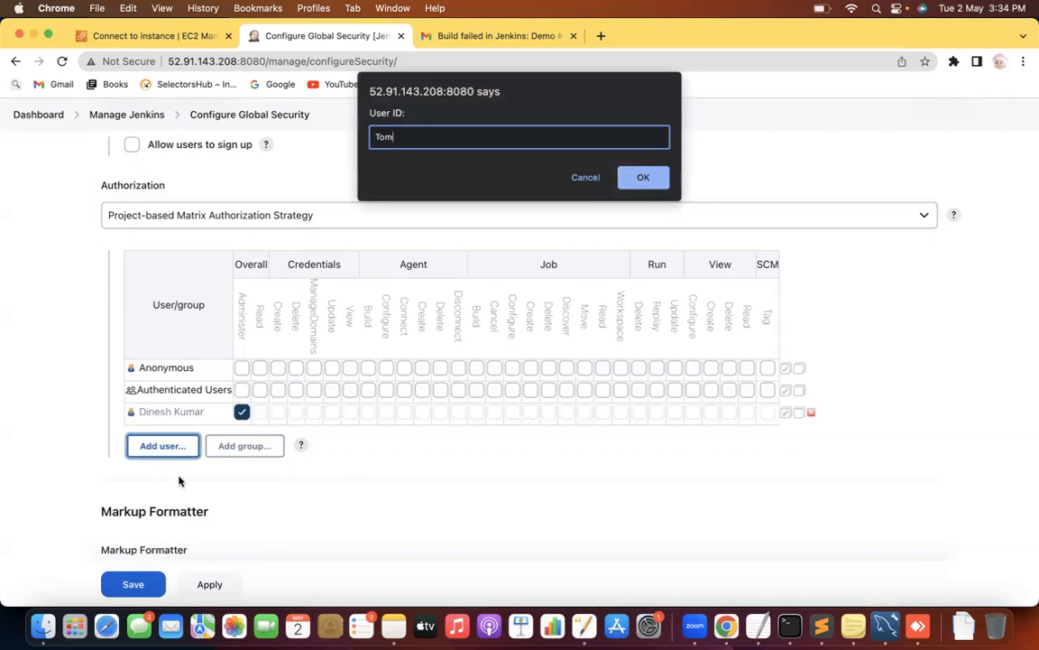
{"action": "left_click", "coordinate": [653, 178]}
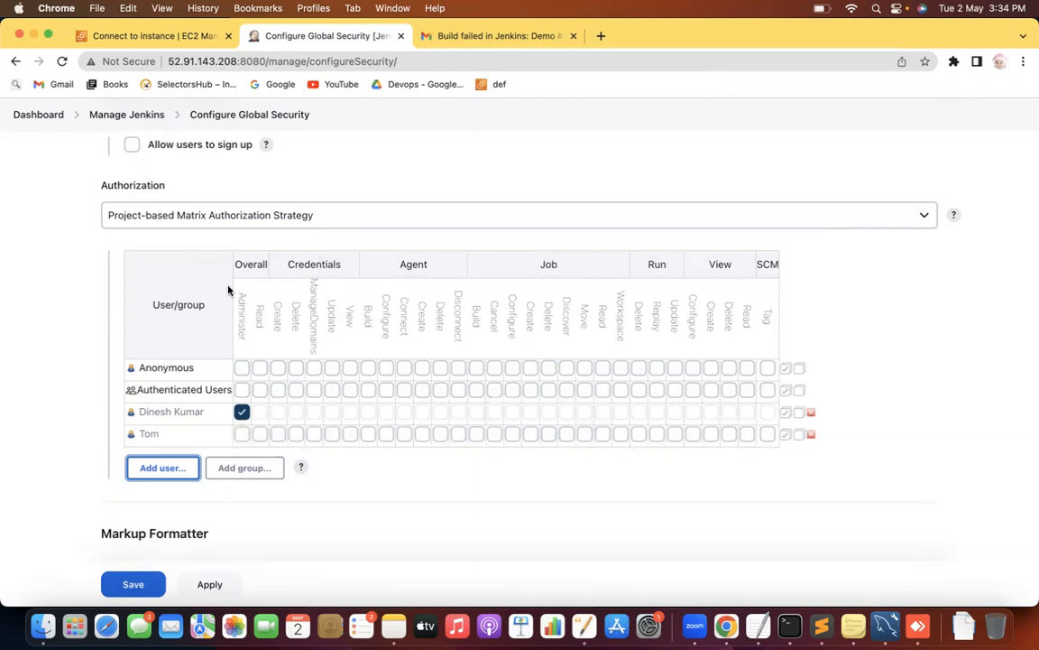
{"action": "left_click", "coordinate": [259, 434]}
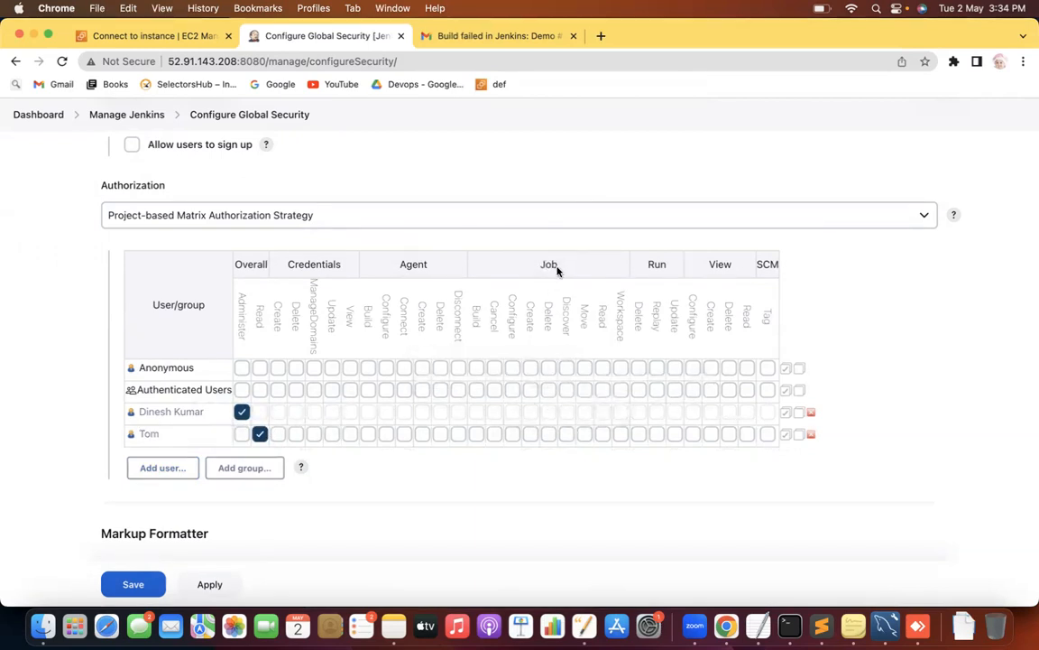
Step: Grant the first demo user the Job Create, Delete and Read permissions, and apply the security configuration
{"action": "left_click", "coordinate": [546, 437]}
{"action": "left_click", "coordinate": [530, 436]}
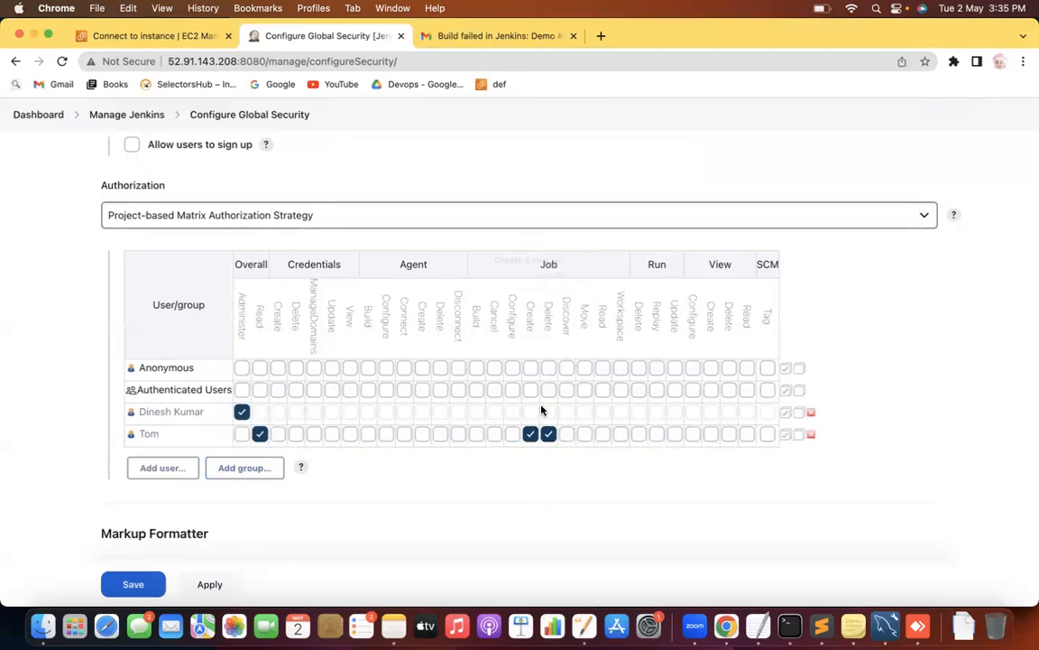
{"action": "left_click", "coordinate": [217, 592]}
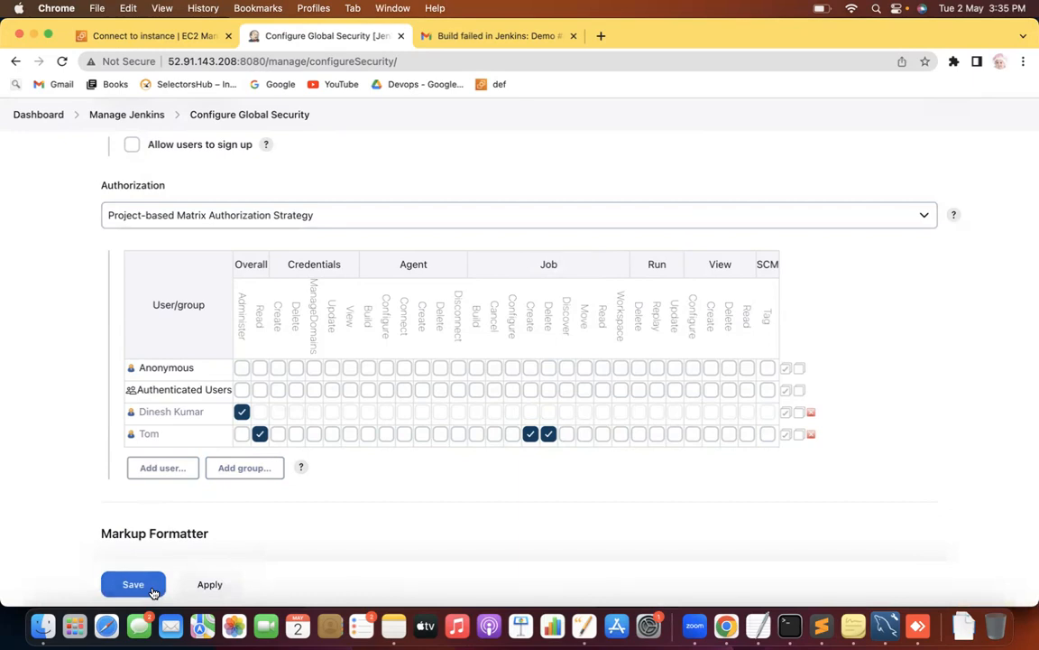
{"action": "left_click", "coordinate": [602, 434]}
{"action": "left_click", "coordinate": [208, 584]}
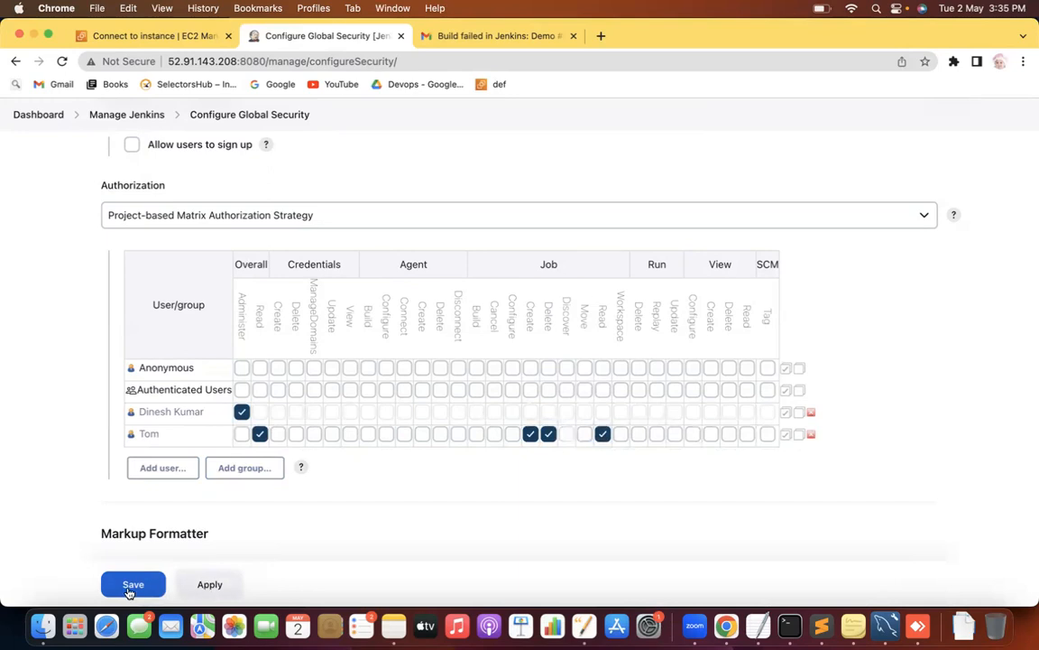
Step: Log out, sign in with the first demo user's username and account password, and dismiss the saved-password warning
{"action": "scroll", "coordinate": [42, 494], "scroll_direction": "up", "scroll_amount": 1}
{"action": "scroll", "coordinate": [42, 493], "scroll_direction": "up", "scroll_amount": 5}
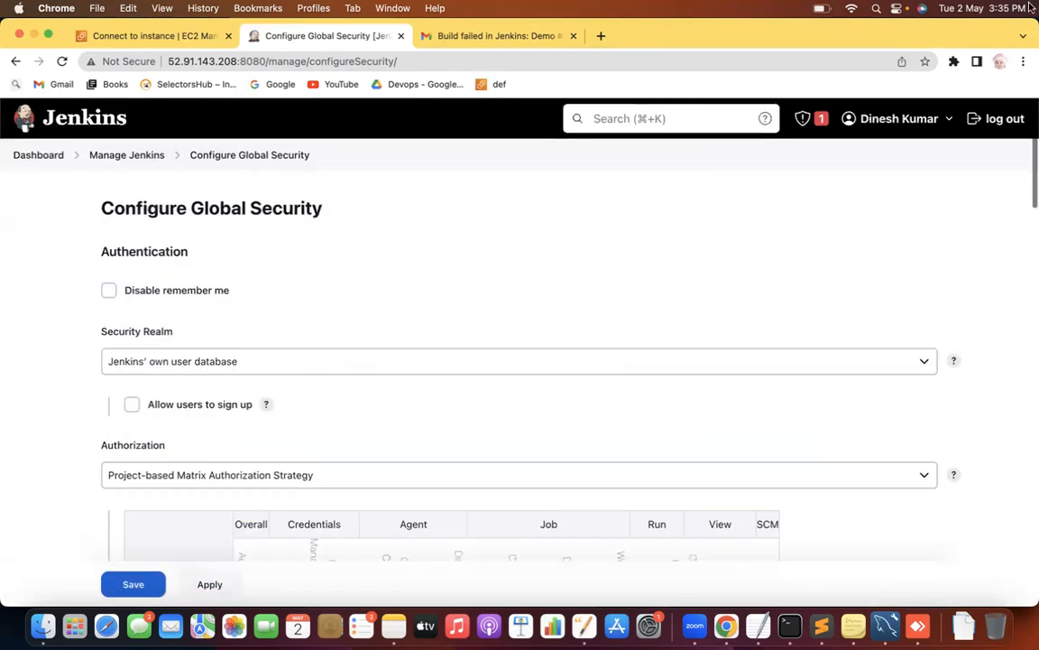
{"action": "left_click", "coordinate": [1000, 119]}
{"action": "type", "text": "Tom"}
{"action": "key", "text": "Tab"}
{"action": "type", "text": "•••"}
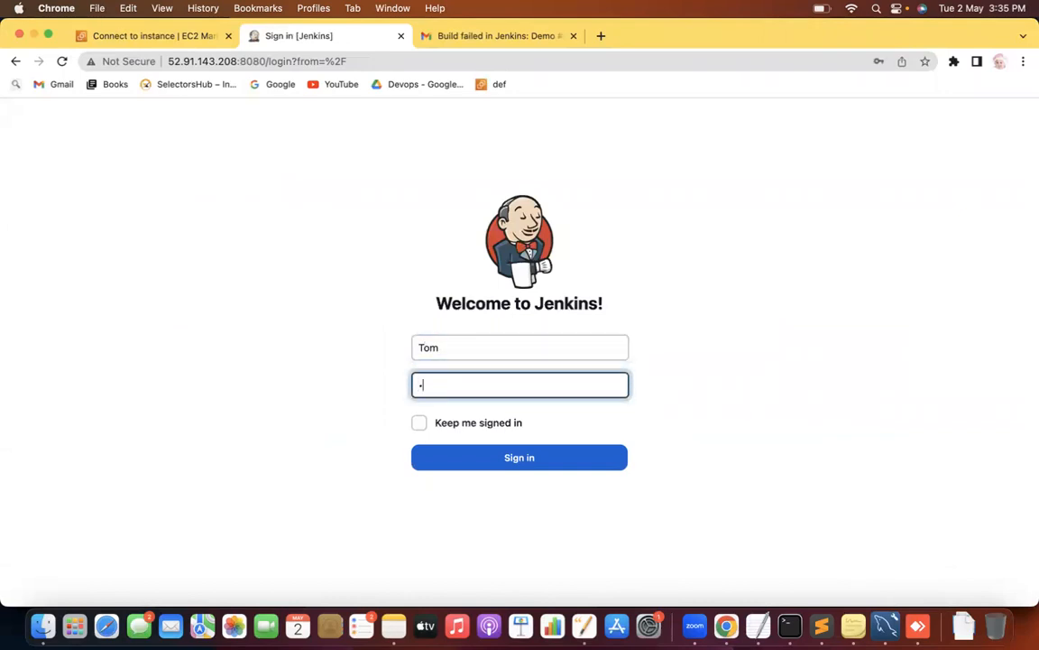
{"action": "key", "text": "BackSpace"}
{"action": "key", "text": "BackSpace"}
{"action": "key", "text": "BackSpace"}
{"action": "type", "text": "••••••••"}
{"action": "key", "text": "Return"}
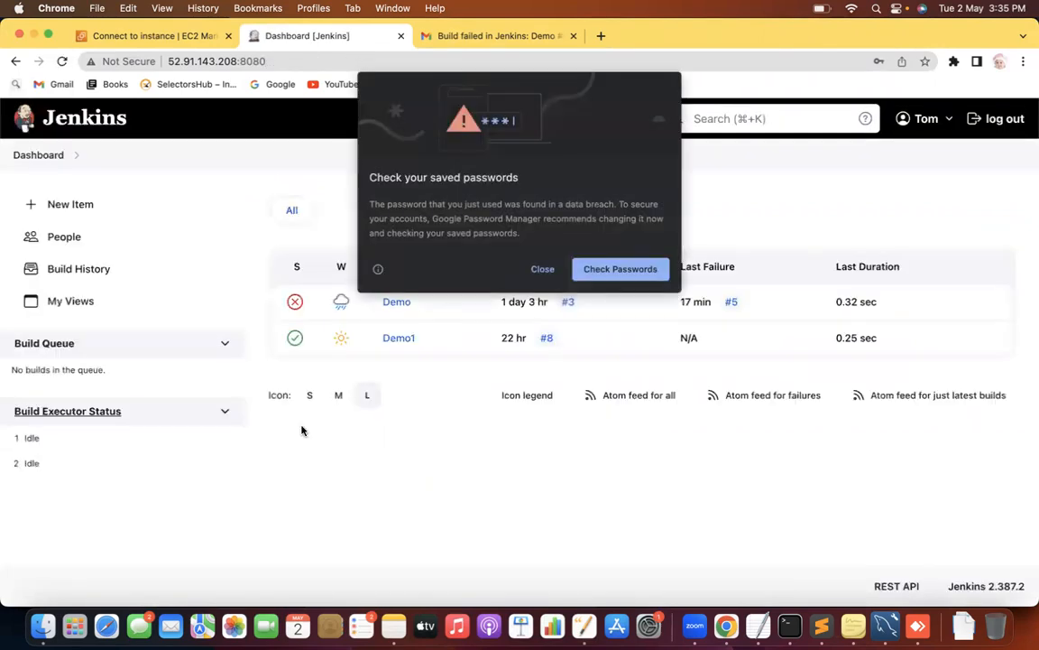
{"action": "left_click", "coordinate": [545, 271]}
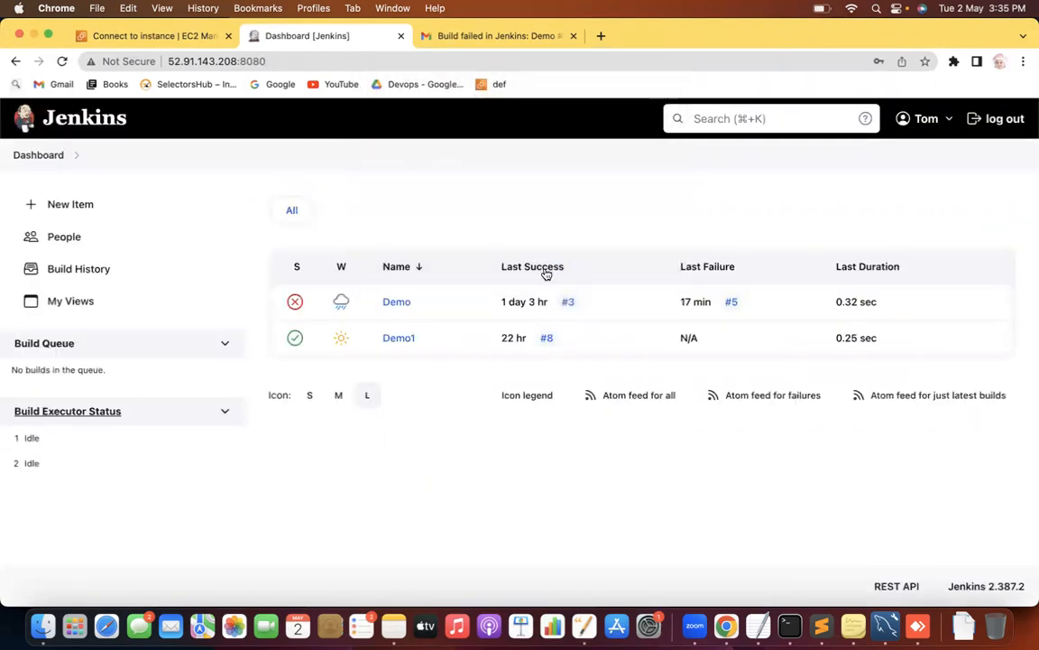
Step: Examine the Demo and Demo1 project pages to check which job actions the first demo user is offered
{"action": "left_click", "coordinate": [398, 309]}
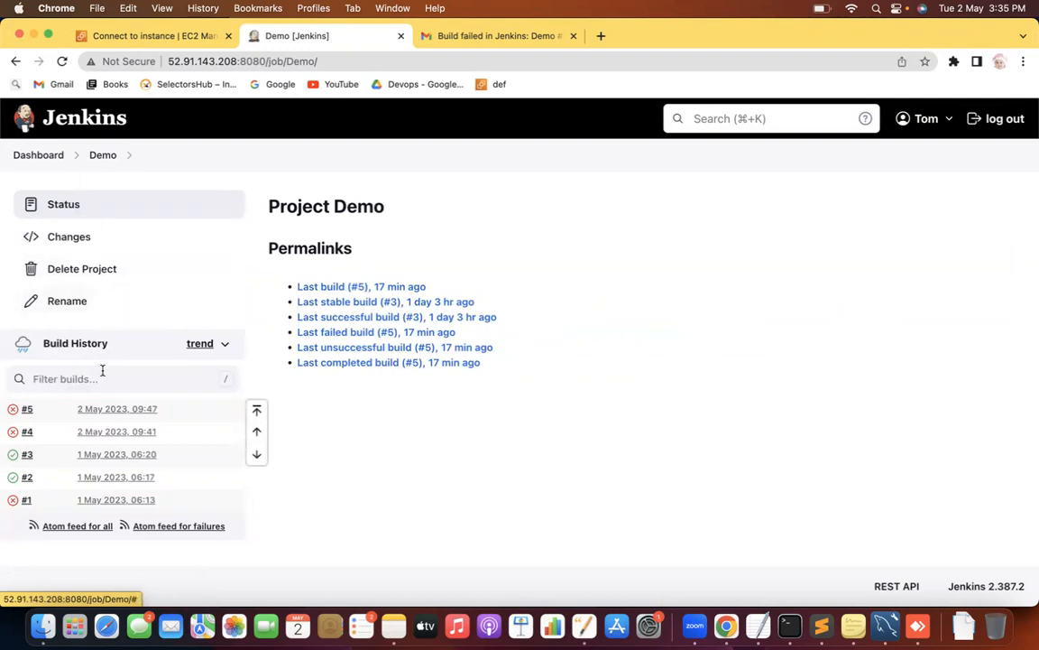
{"action": "left_click", "coordinate": [47, 154]}
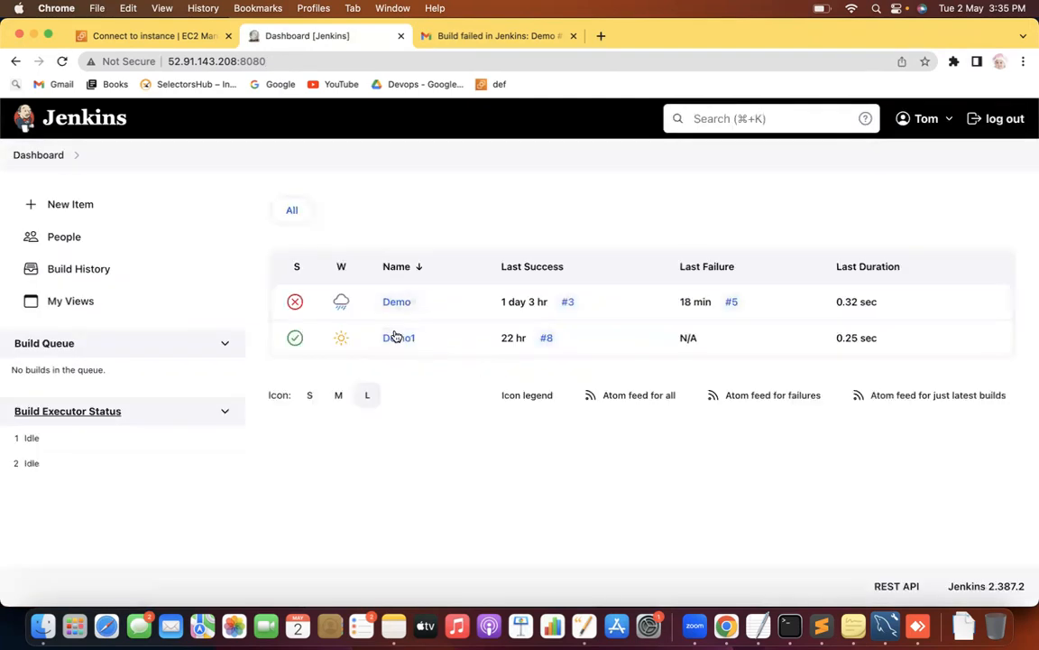
{"action": "left_click", "coordinate": [395, 341]}
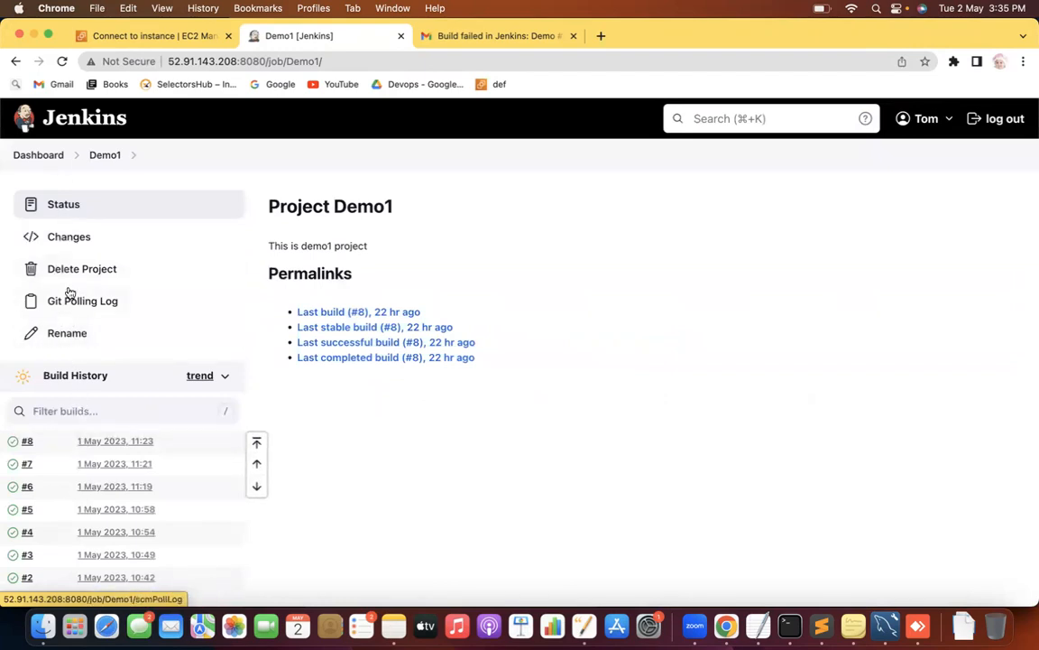
{"action": "left_click", "coordinate": [44, 157]}
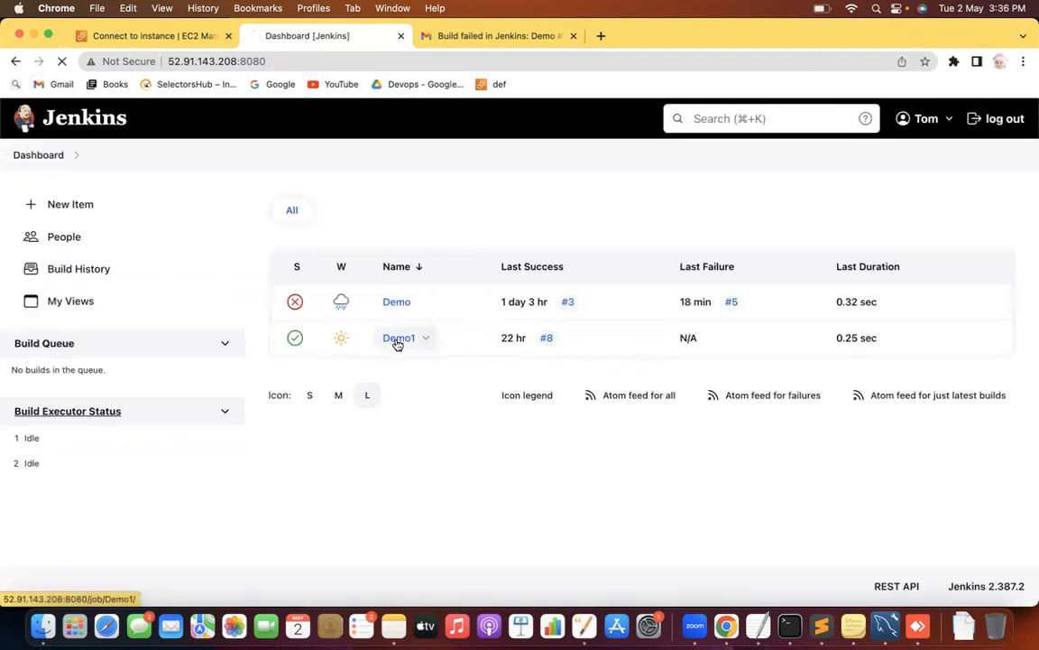
{"action": "left_click", "coordinate": [399, 341]}
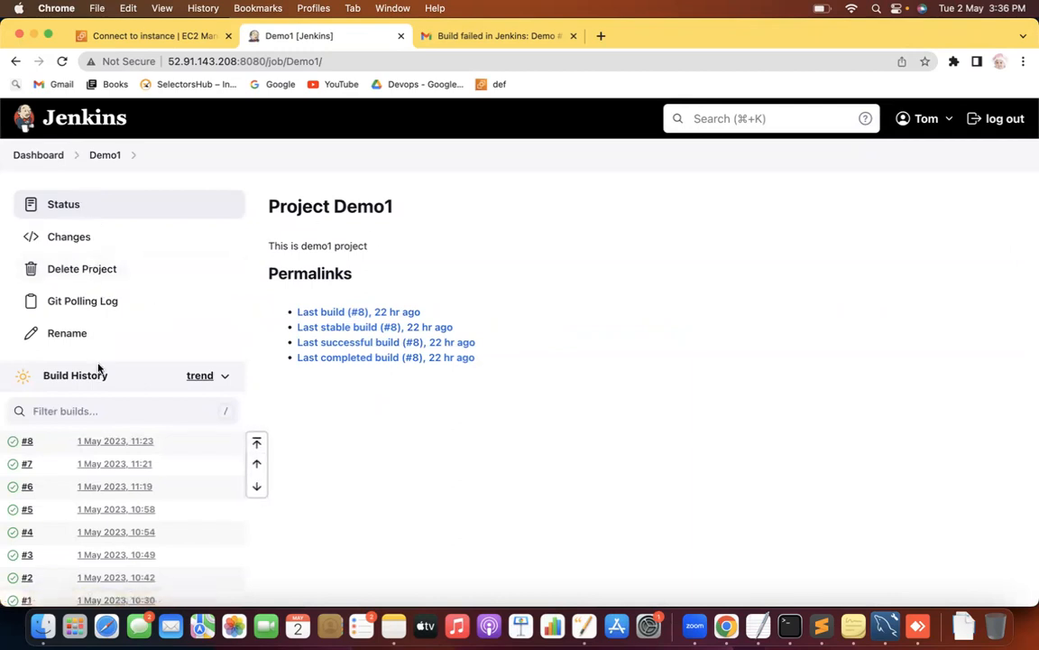
Step: Log out of the first demo user's account, sign in as Admin with the account password, and dismiss the saved-password warning
{"action": "left_click", "coordinate": [1004, 119]}
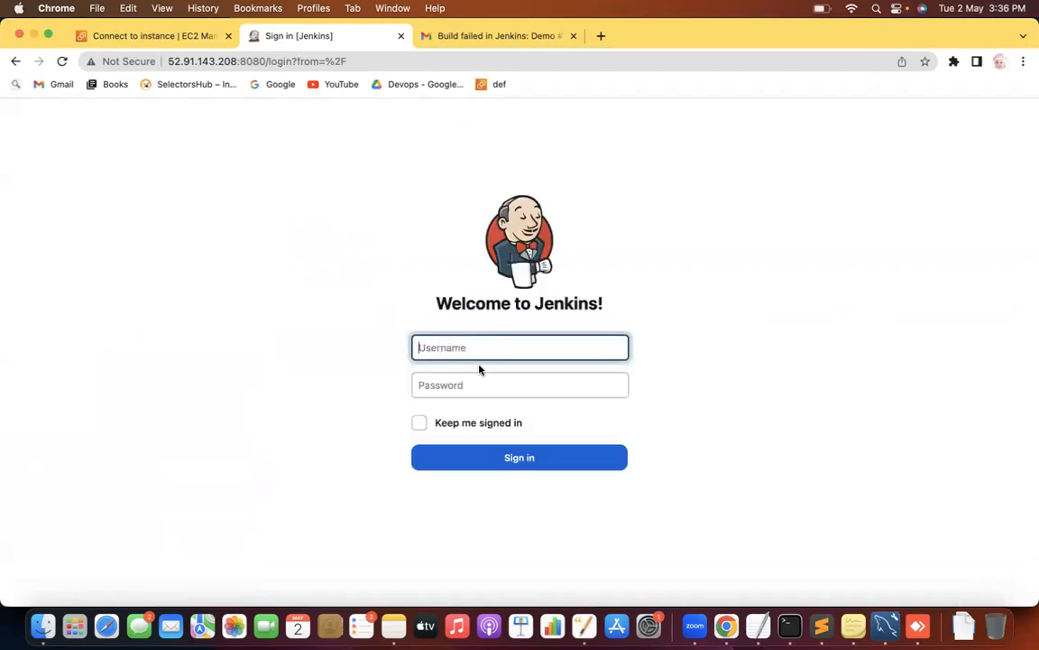
{"action": "key", "text": "Tab"}
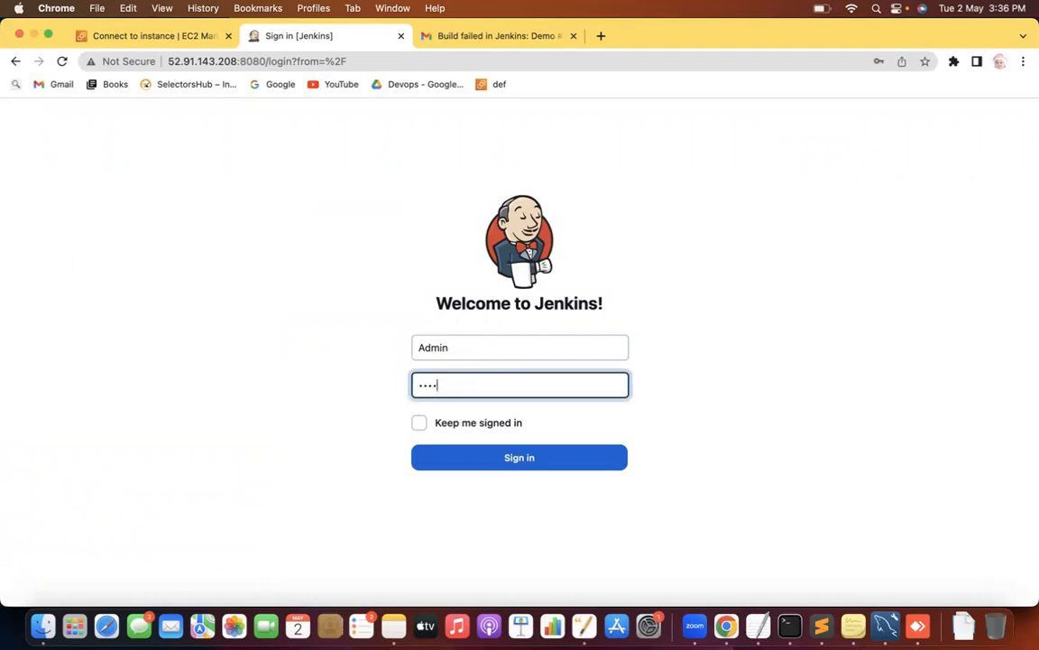
{"action": "key", "text": "Return"}
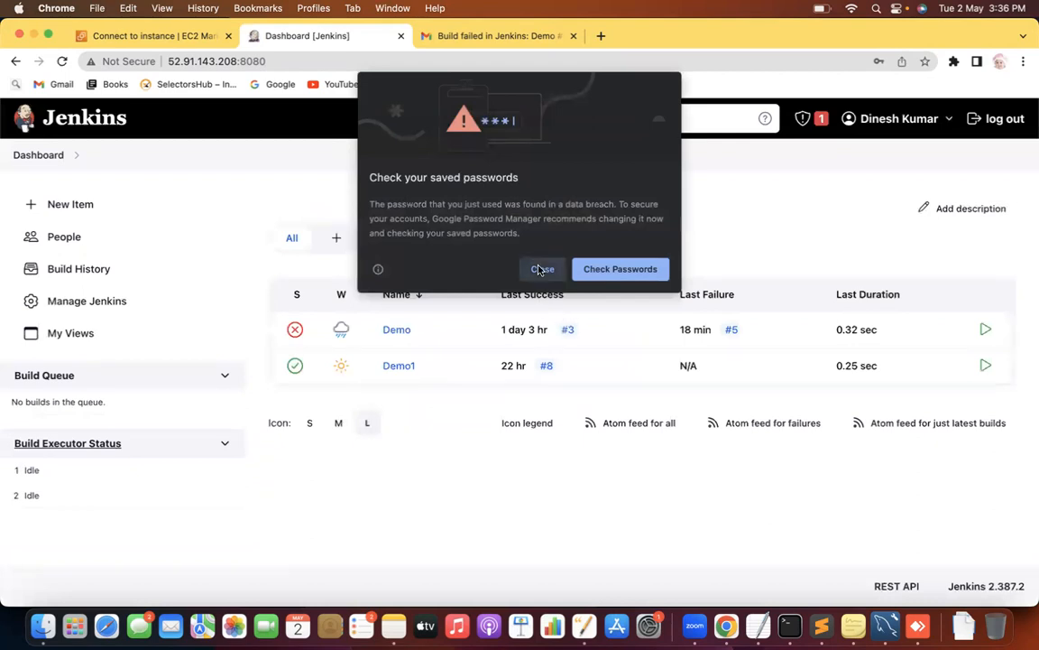
{"action": "left_click", "coordinate": [542, 269]}
Step: Open the configuration of the Demo1 project and enable project-based security
{"action": "left_click", "coordinate": [398, 366]}
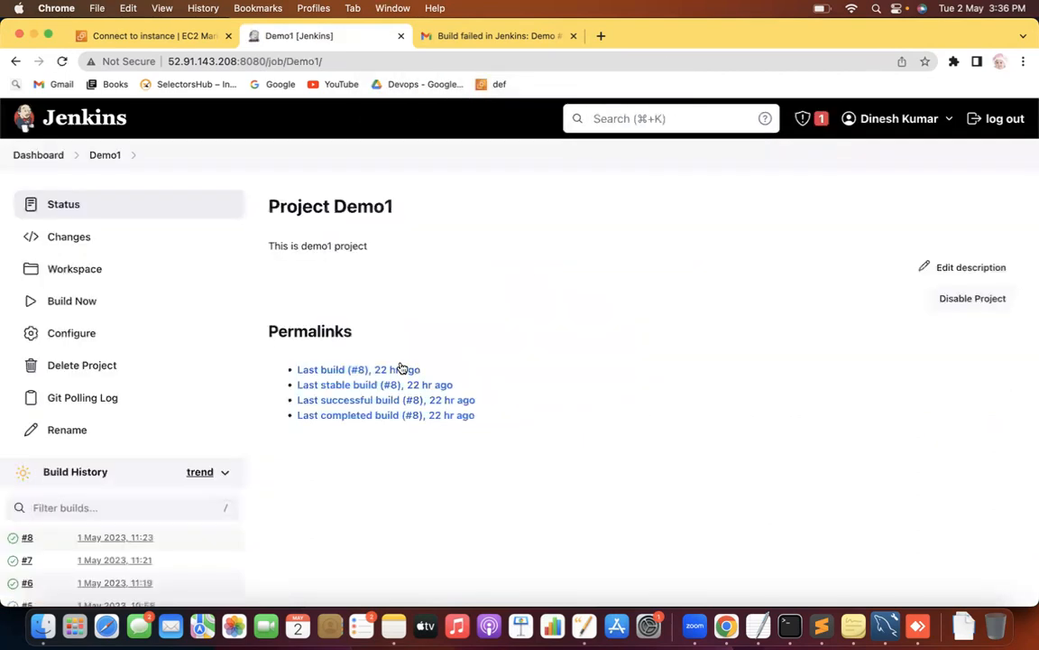
{"action": "left_click", "coordinate": [77, 332]}
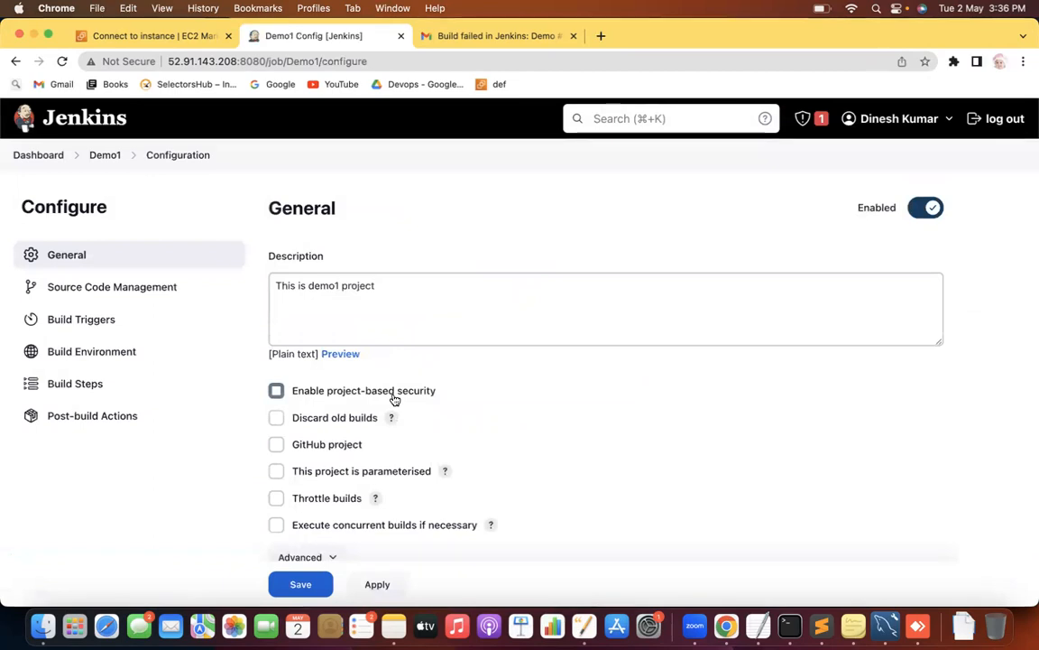
{"action": "left_click", "coordinate": [276, 390]}
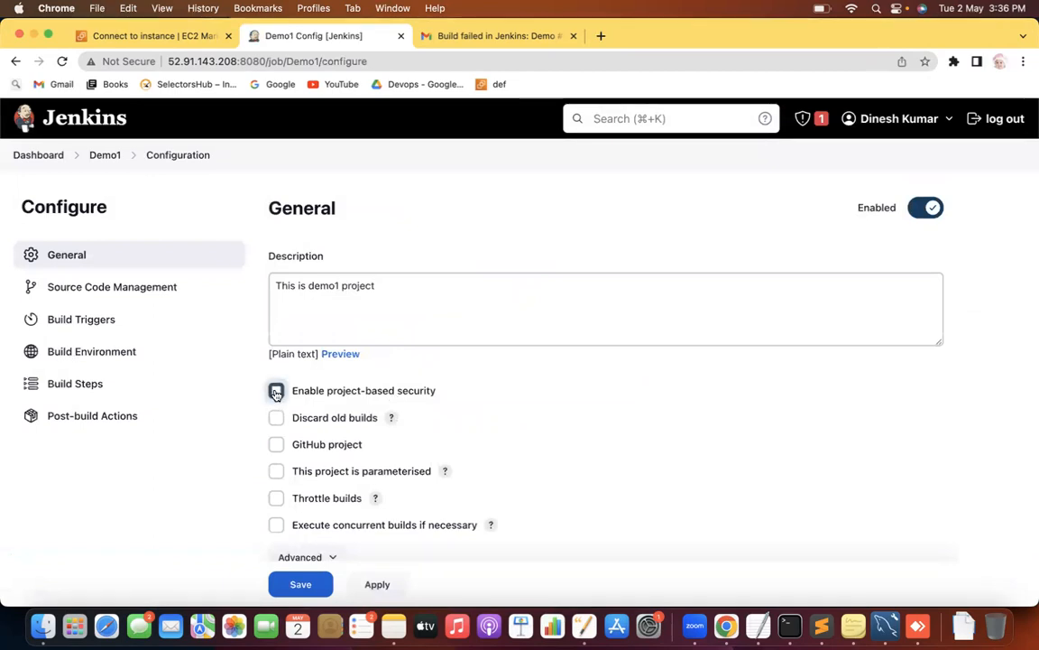
{"action": "scroll", "coordinate": [229, 461], "scroll_direction": "down", "scroll_amount": 8}
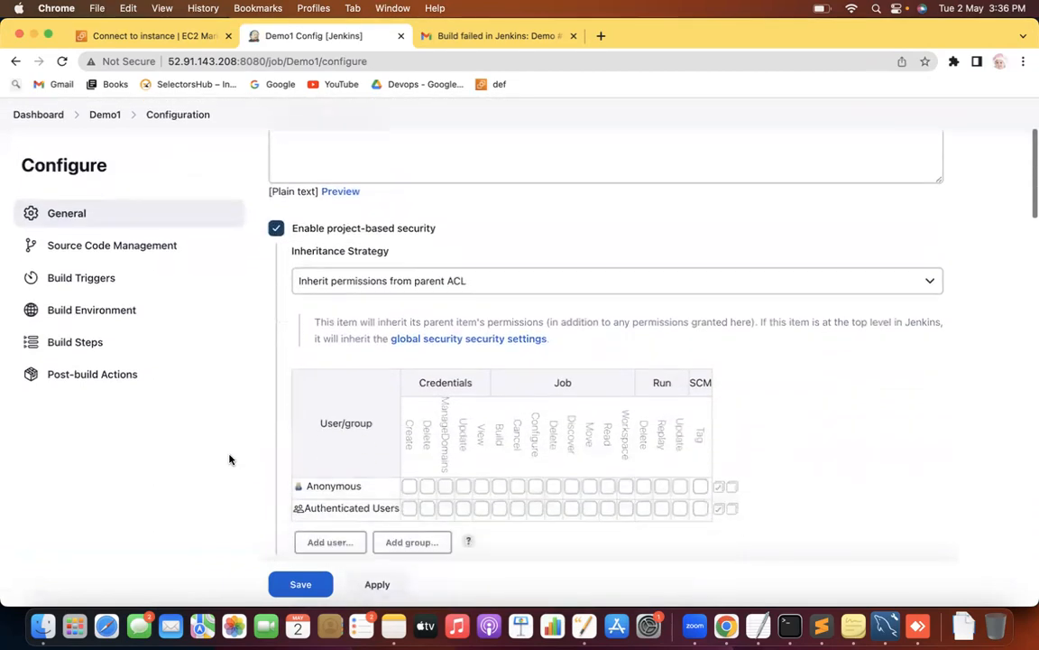
Step: Add the first demo user to Demo1's permission table, grant Job Build and Delete, and save the project configuration
{"action": "left_click", "coordinate": [349, 417]}
{"action": "type", "text": "Tom"}
{"action": "left_click", "coordinate": [643, 176]}
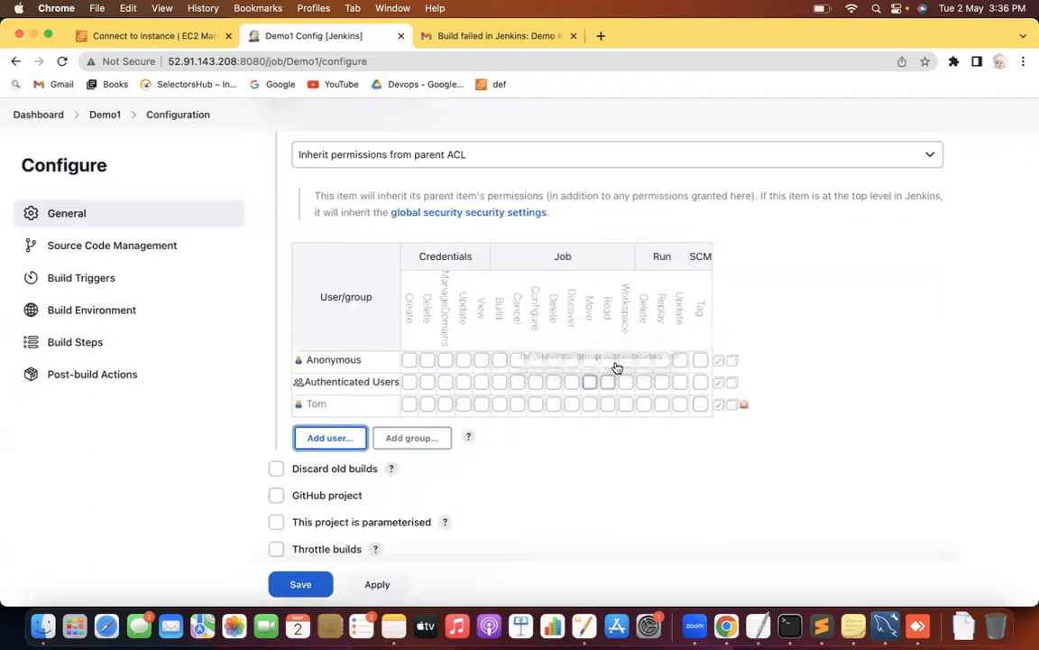
{"action": "left_click", "coordinate": [499, 406]}
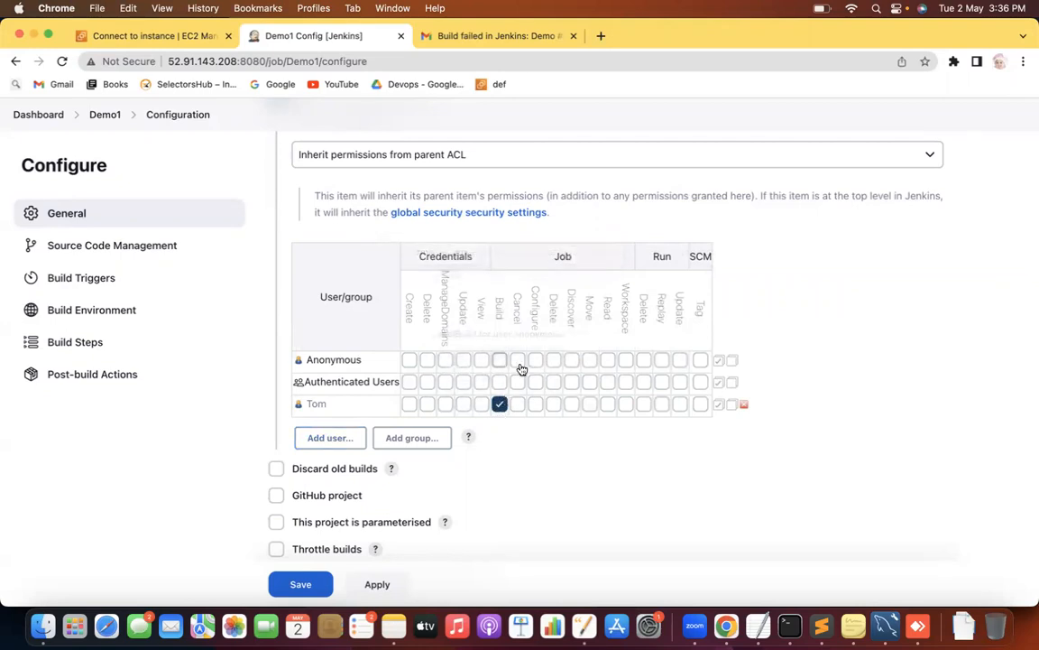
{"action": "left_click", "coordinate": [553, 403]}
{"action": "left_click", "coordinate": [384, 582]}
{"action": "left_click", "coordinate": [302, 584]}
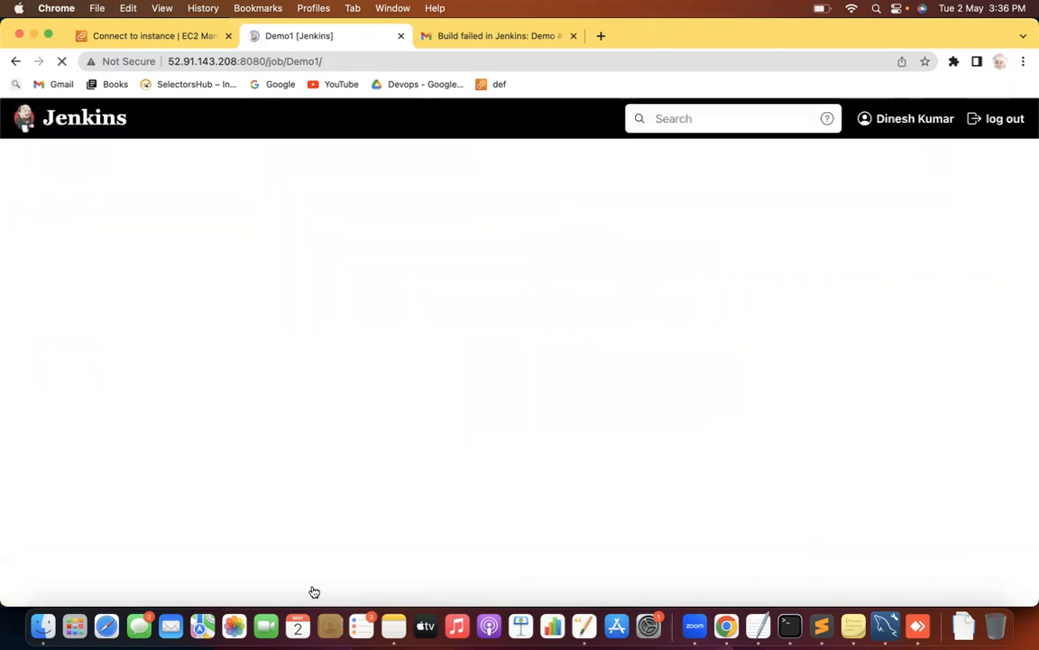
Step: Log out of Admin, sign in again as the first demo user with the account password, and dismiss the saved-password warning
{"action": "left_click", "coordinate": [1004, 119]}
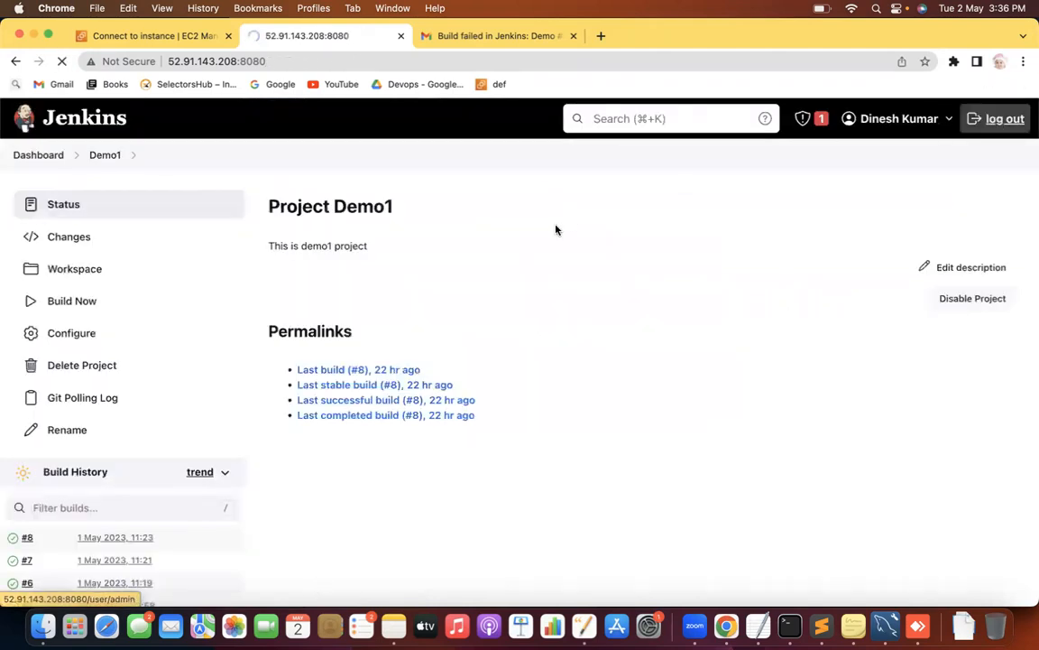
{"action": "type", "text": "Tom"}
{"action": "key", "text": "Tab"}
{"action": "type", "text": "********"}
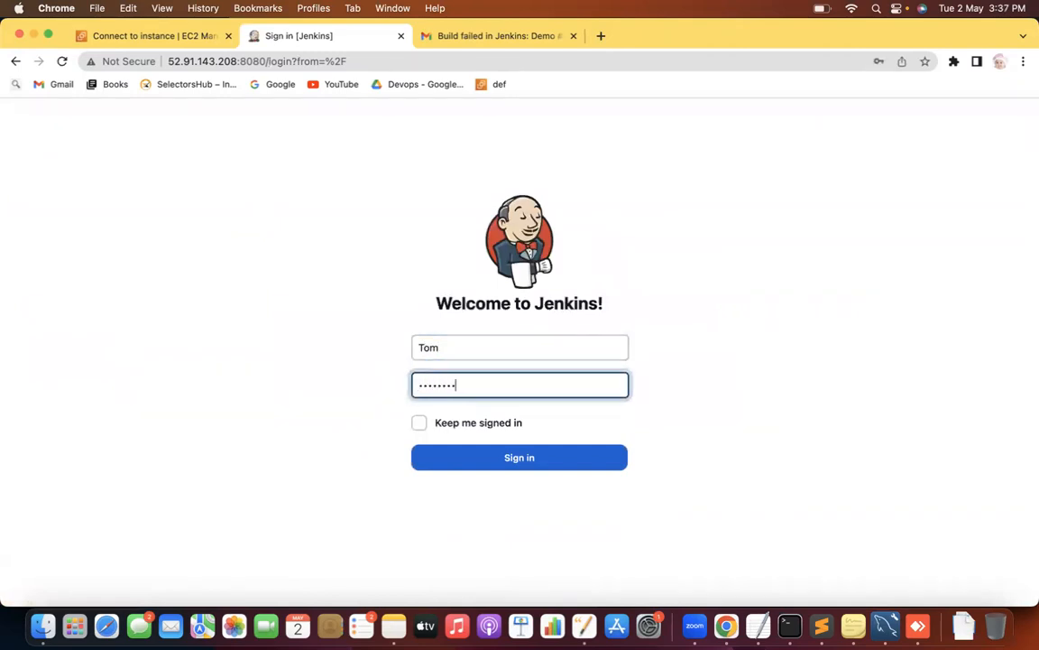
{"action": "left_click", "coordinate": [535, 459]}
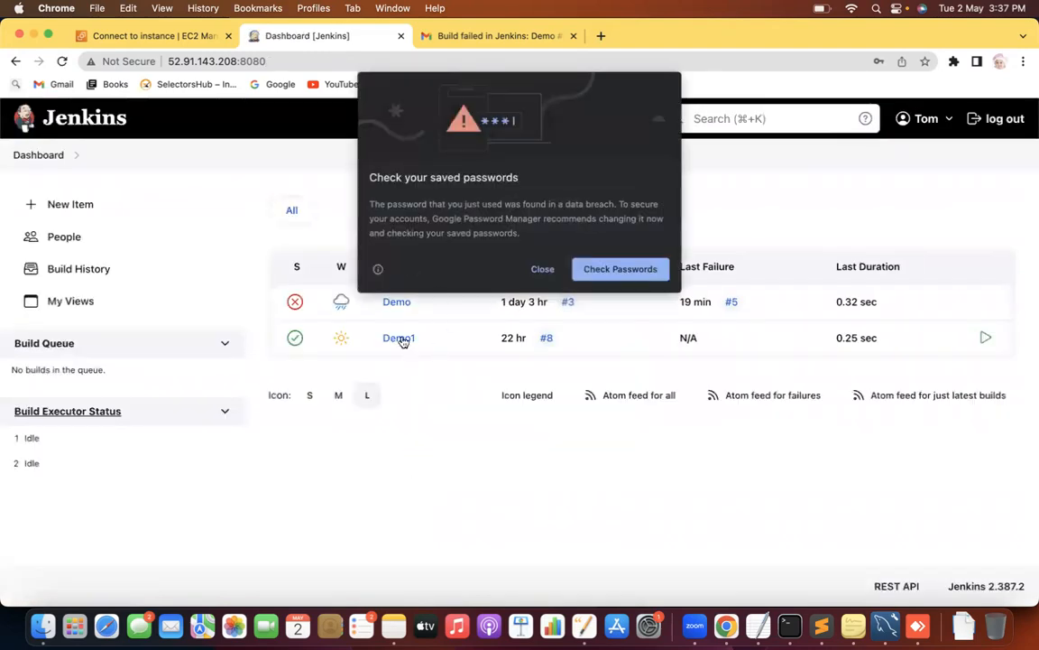
{"action": "left_click", "coordinate": [542, 268]}
Step: Open the Demo1 project as the first demo user and start a build
{"action": "left_click", "coordinate": [397, 340]}
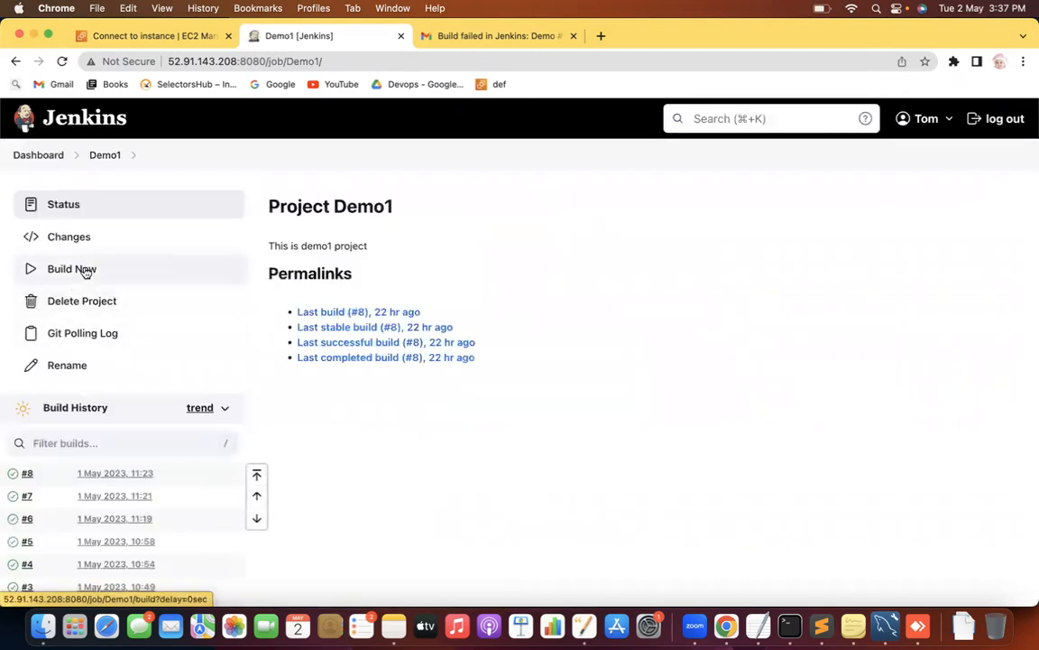
{"action": "left_click", "coordinate": [86, 272]}
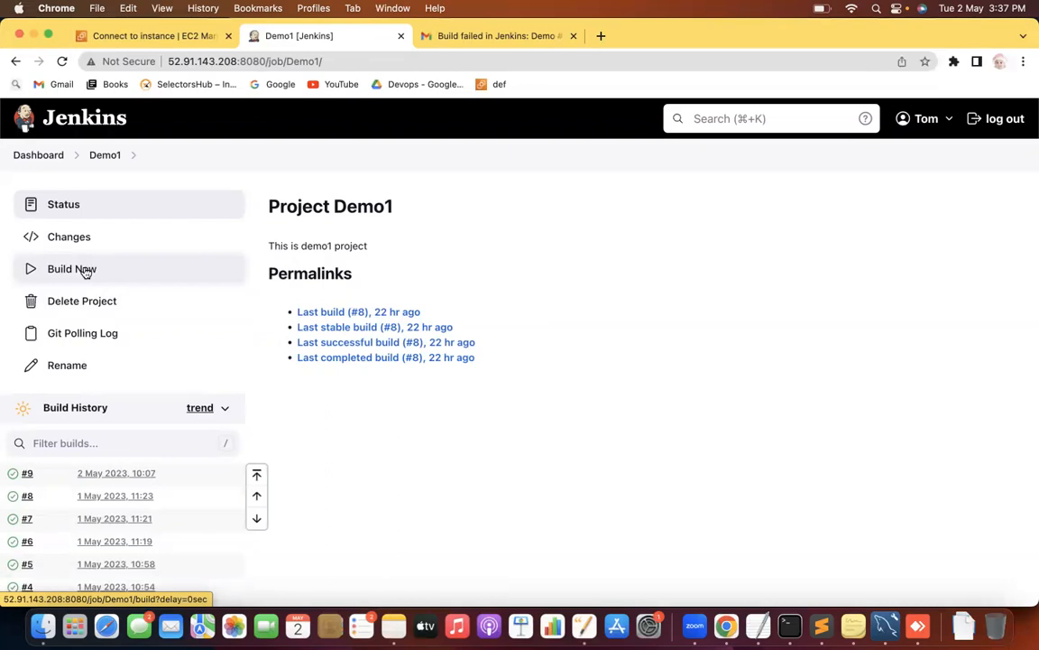
Step: Log out of the first demo user, sign in again as Admin with the account password, and dismiss the saved-password warning
{"action": "left_click", "coordinate": [1001, 129]}
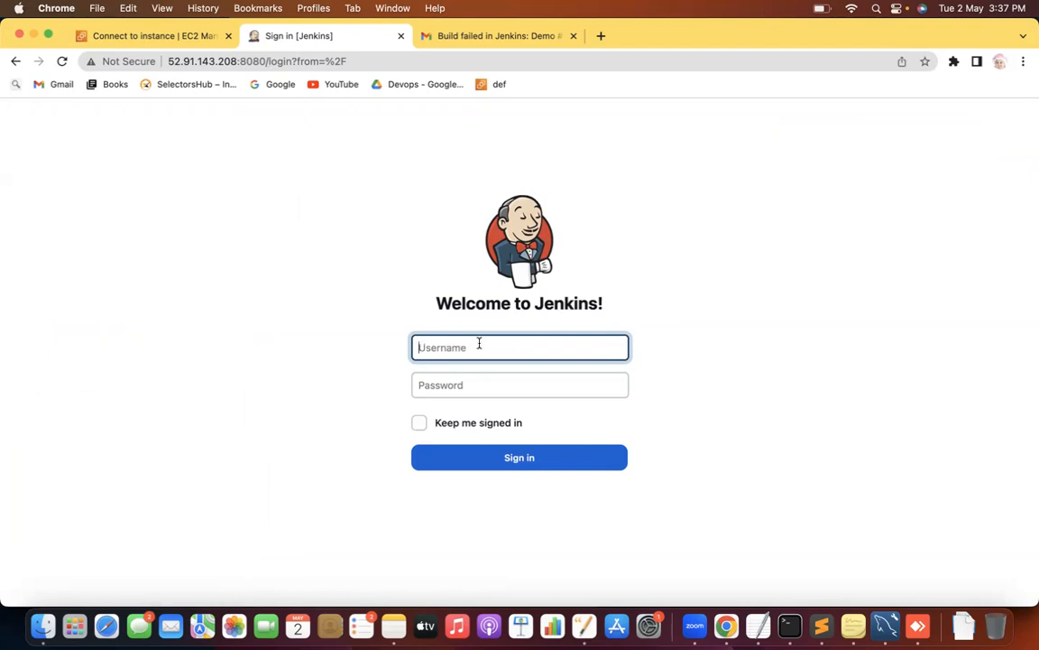
{"action": "type", "text": "Admin"}
{"action": "key", "text": "Tab"}
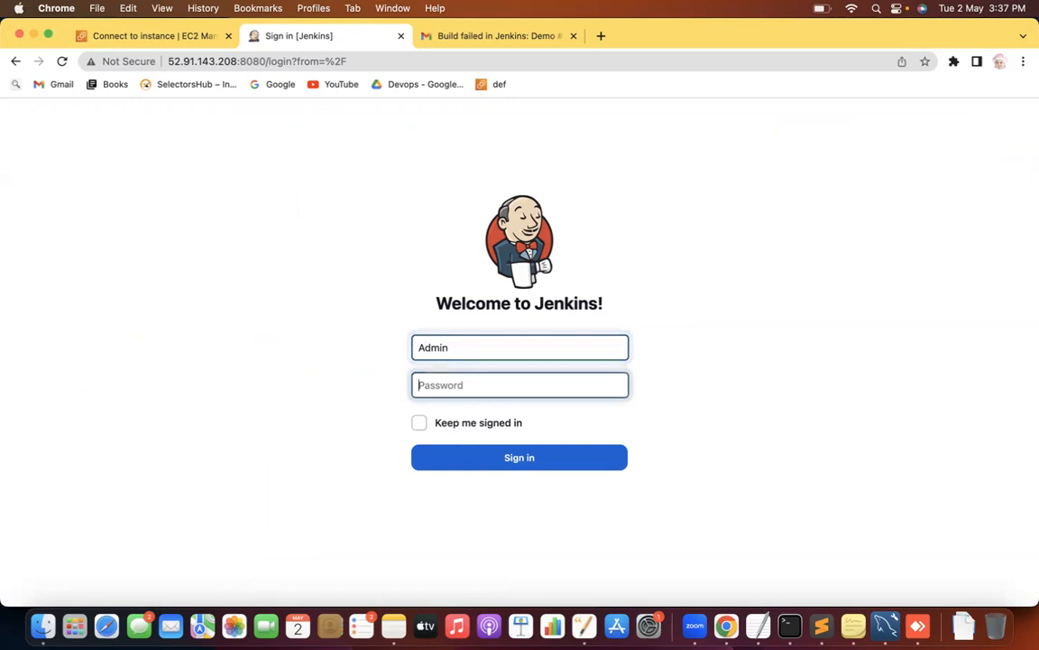
{"action": "type", "text": "••••••••"}
{"action": "key", "text": "super+a"}
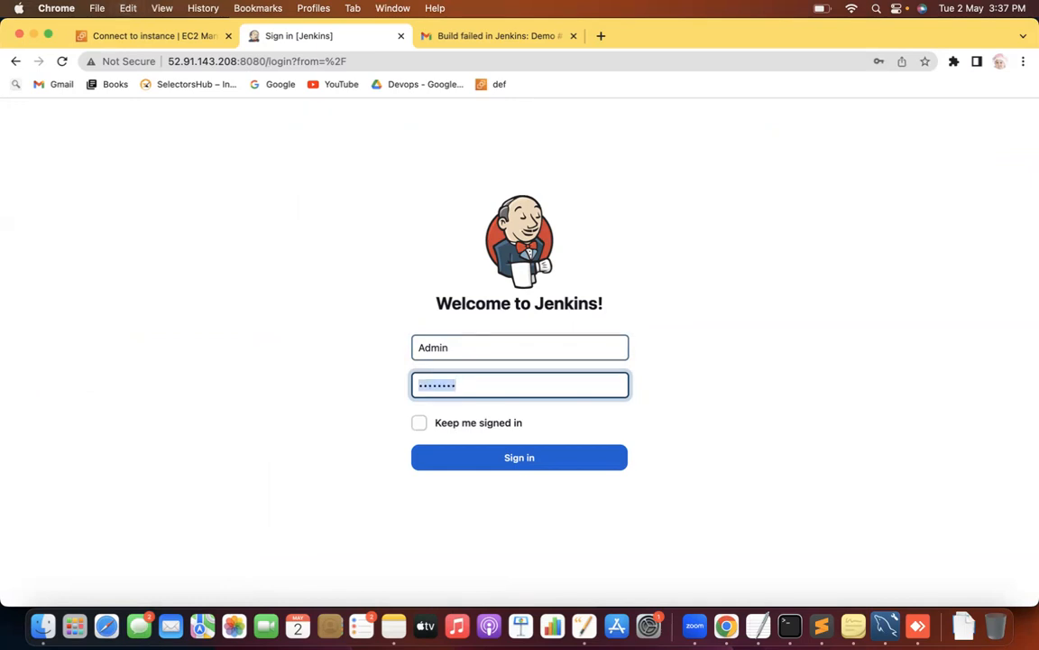
{"action": "key", "text": "BackSpace"}
{"action": "type", "text": "••••••••"}
{"action": "key", "text": "Return"}
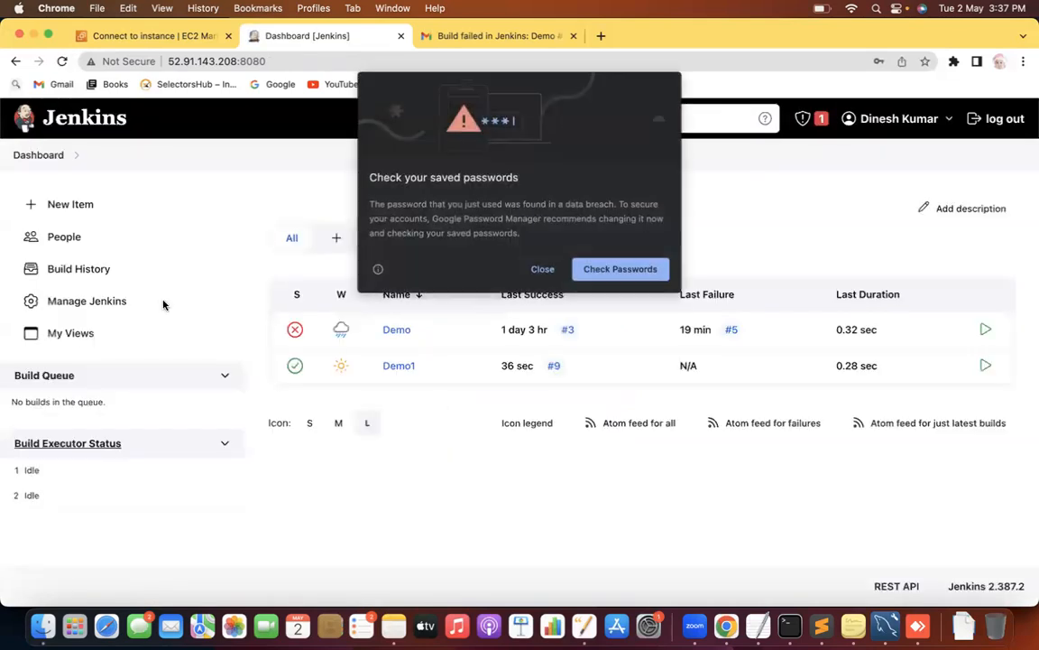
{"action": "left_click", "coordinate": [530, 274]}
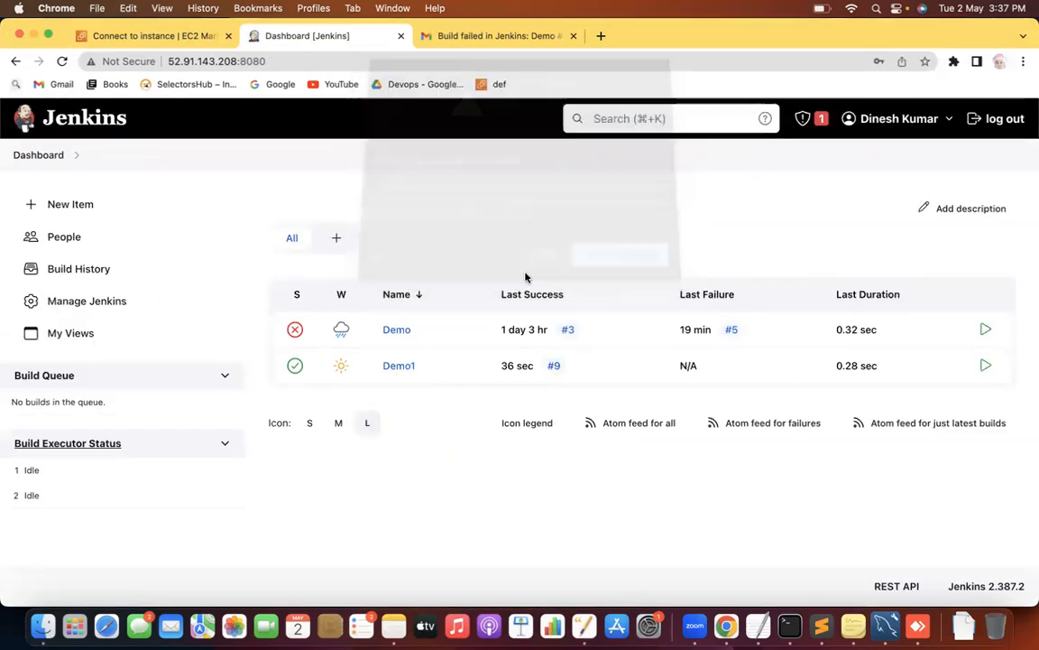
Step: Review the authorization strategies and the user permission matrix in Configure Global Security, and return to the Manage Jenkins page
{"action": "left_click", "coordinate": [84, 305]}
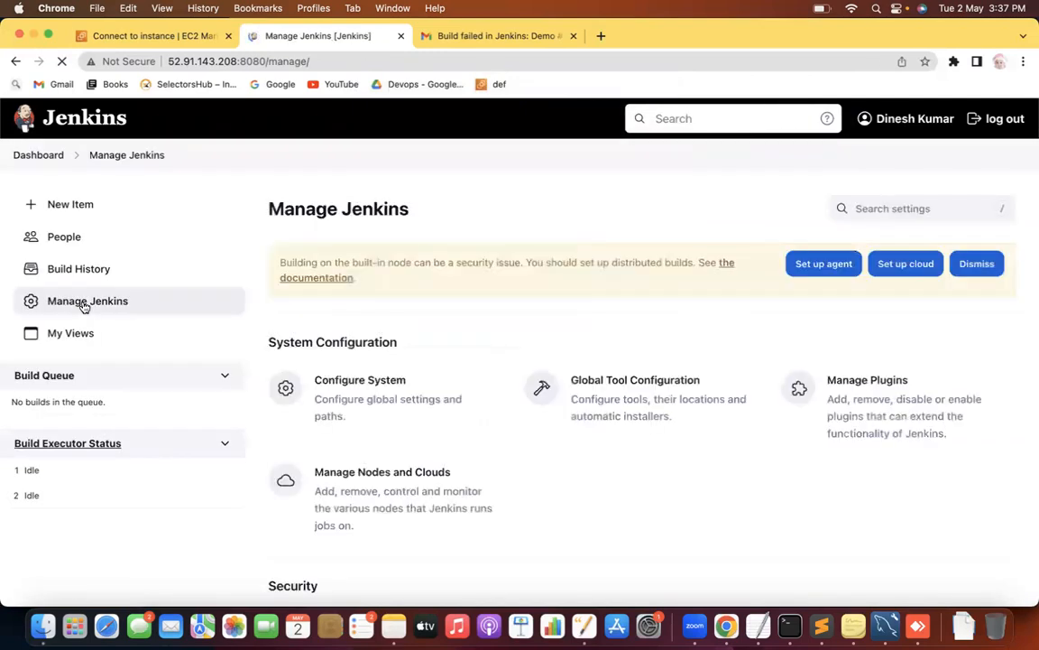
{"action": "scroll", "coordinate": [86, 304], "scroll_direction": "down", "scroll_amount": 5}
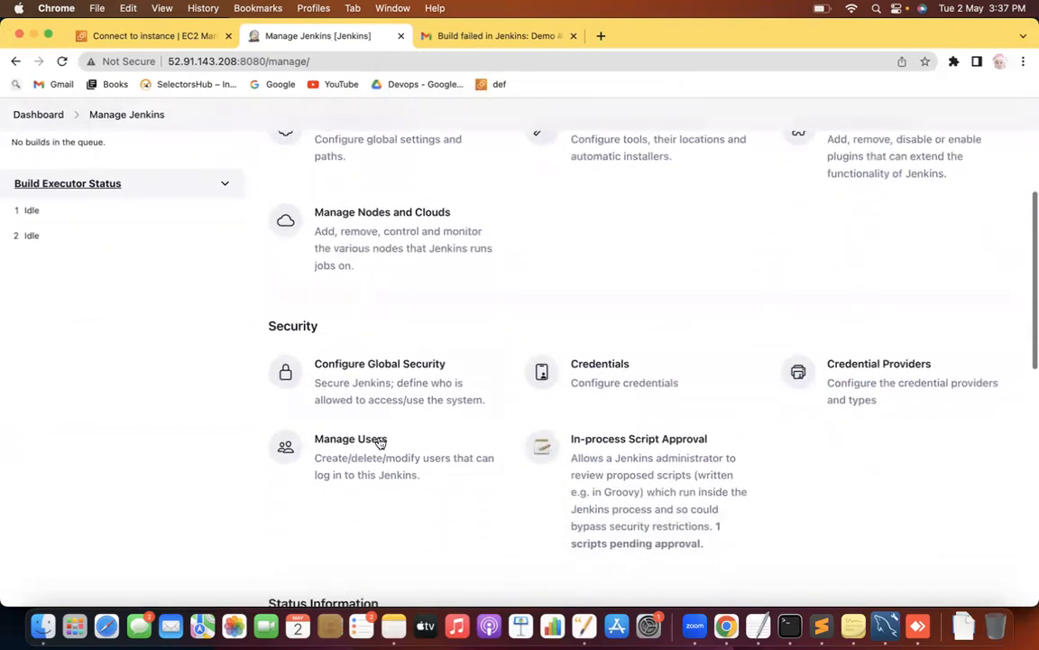
{"action": "left_click", "coordinate": [389, 366]}
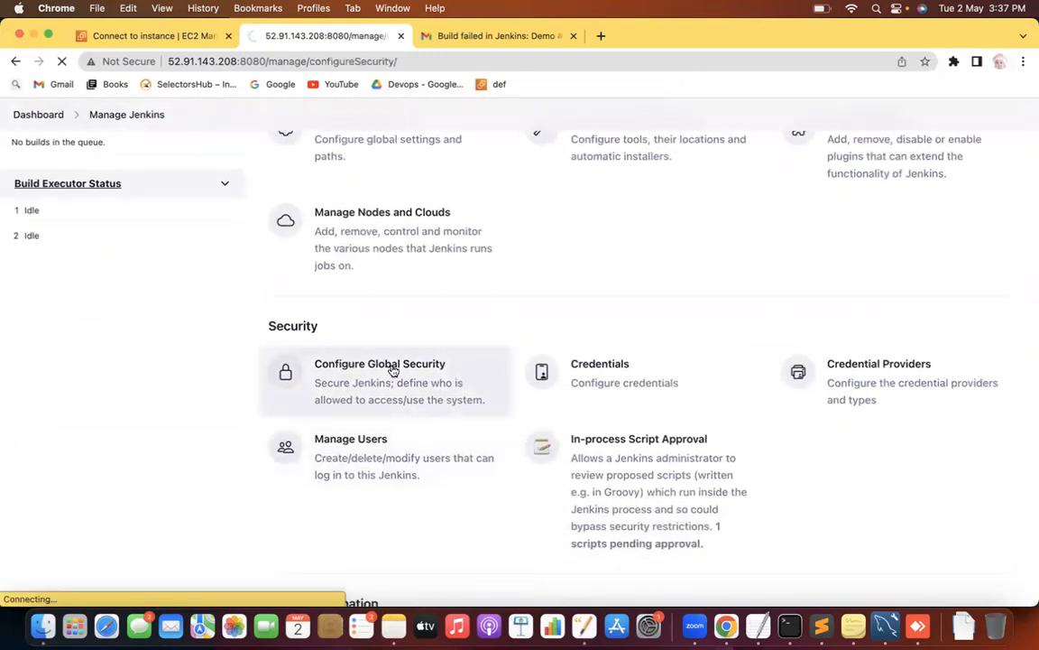
{"action": "scroll", "coordinate": [393, 371], "scroll_direction": "down", "scroll_amount": 2}
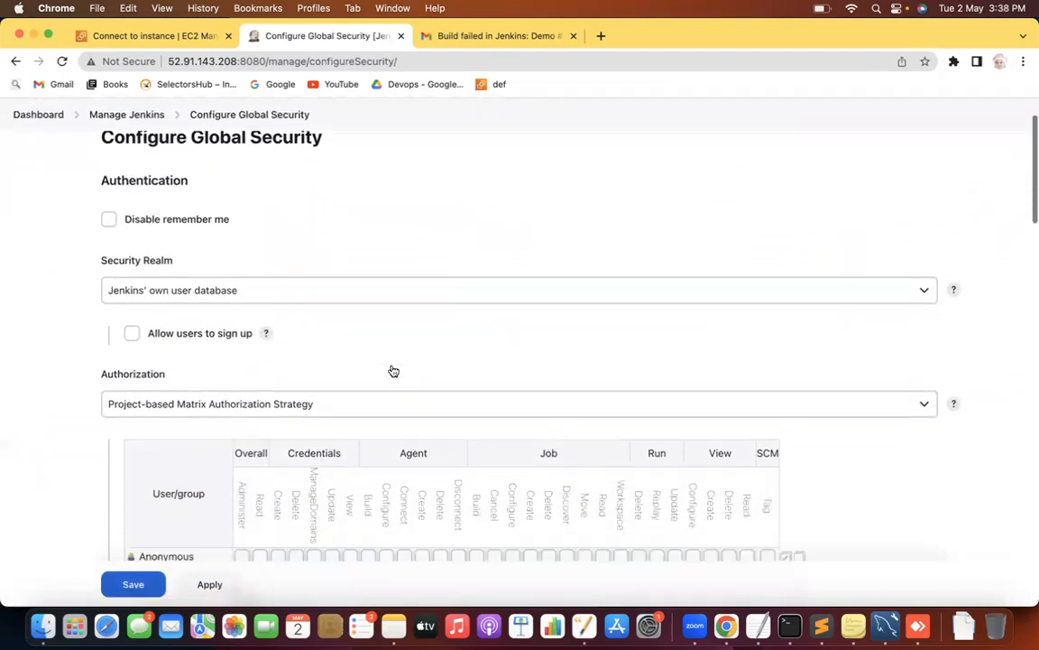
{"action": "scroll", "coordinate": [392, 368], "scroll_direction": "down", "scroll_amount": 3}
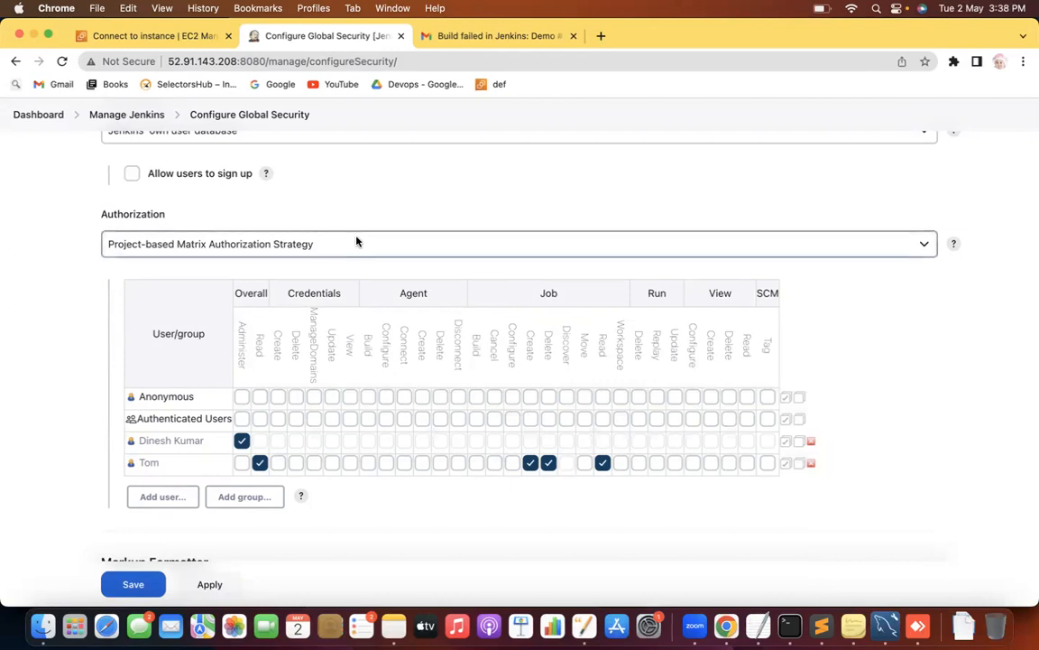
{"action": "left_click", "coordinate": [397, 243]}
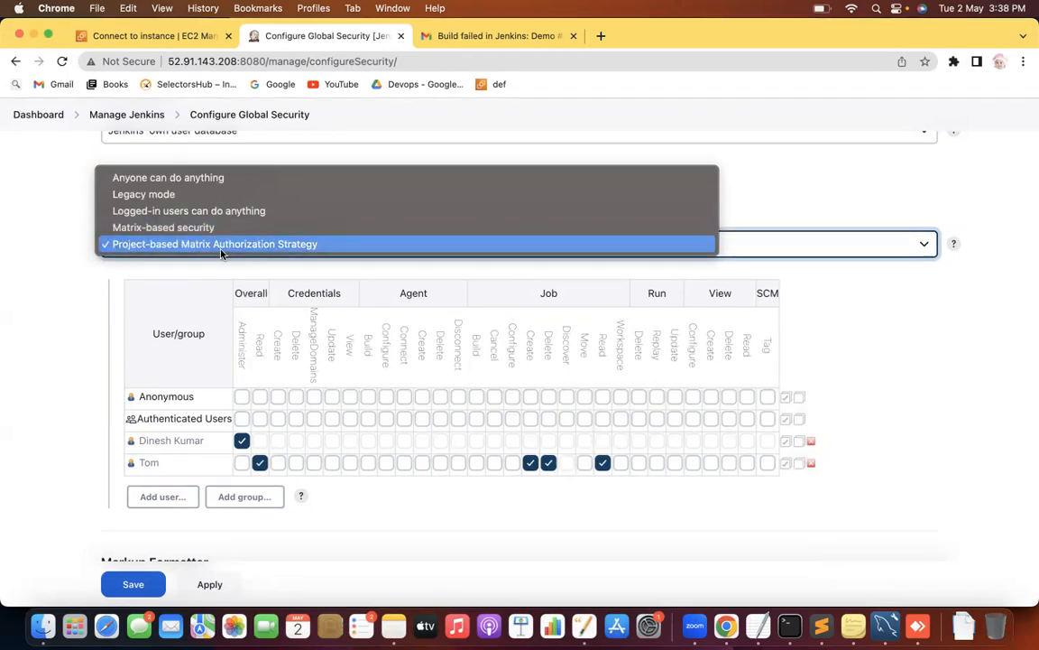
{"action": "left_click", "coordinate": [36, 359]}
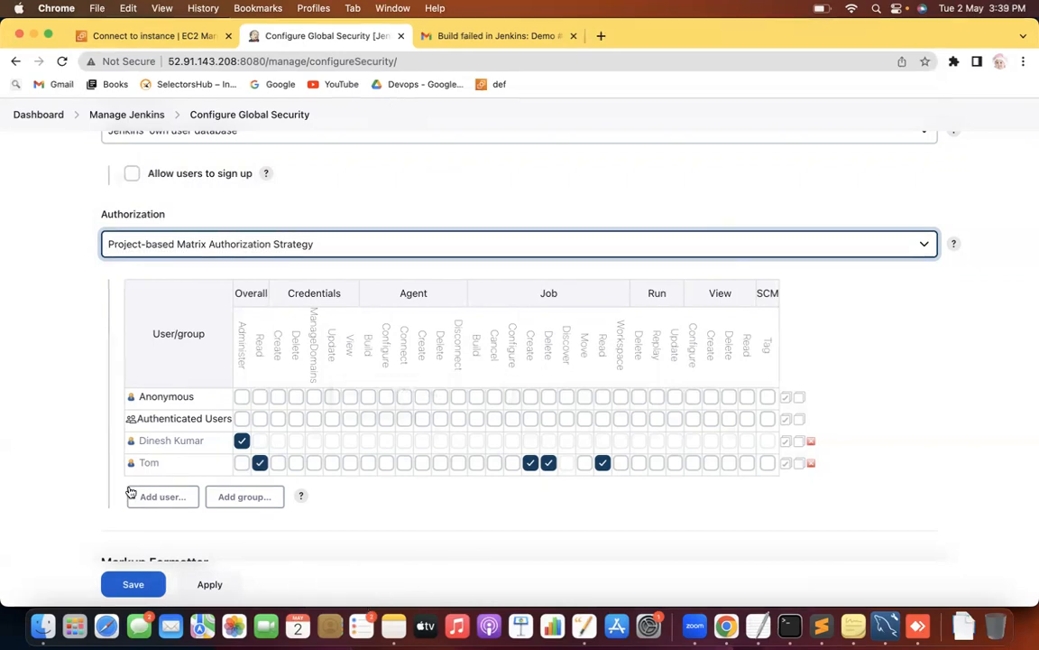
{"action": "scroll", "coordinate": [88, 434], "scroll_direction": "down", "scroll_amount": 15}
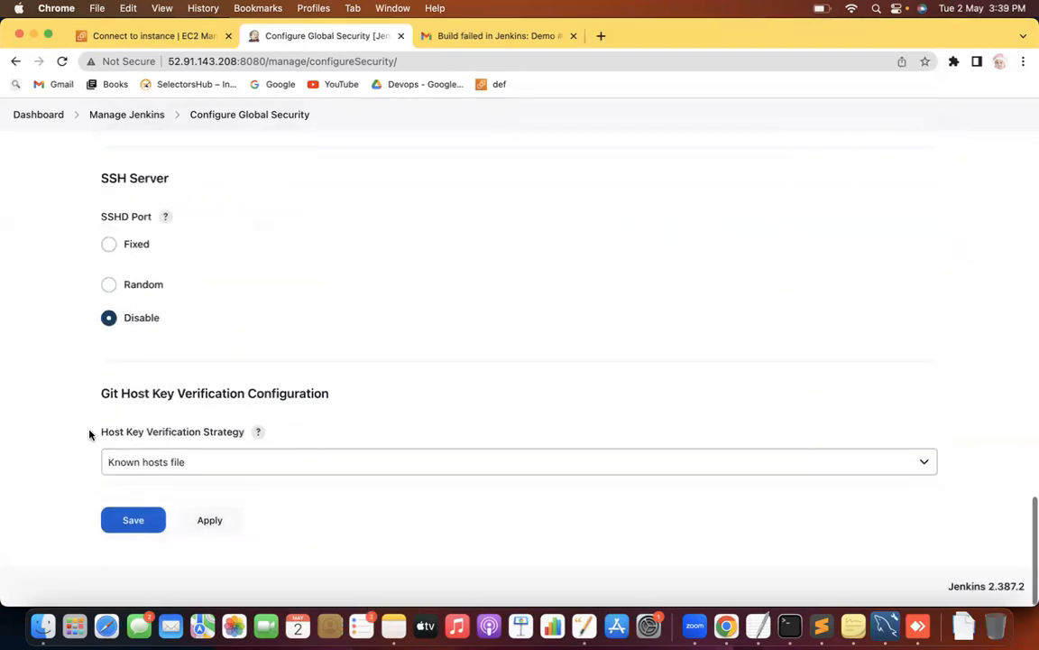
{"action": "scroll", "coordinate": [208, 329], "scroll_direction": "up", "scroll_amount": 15}
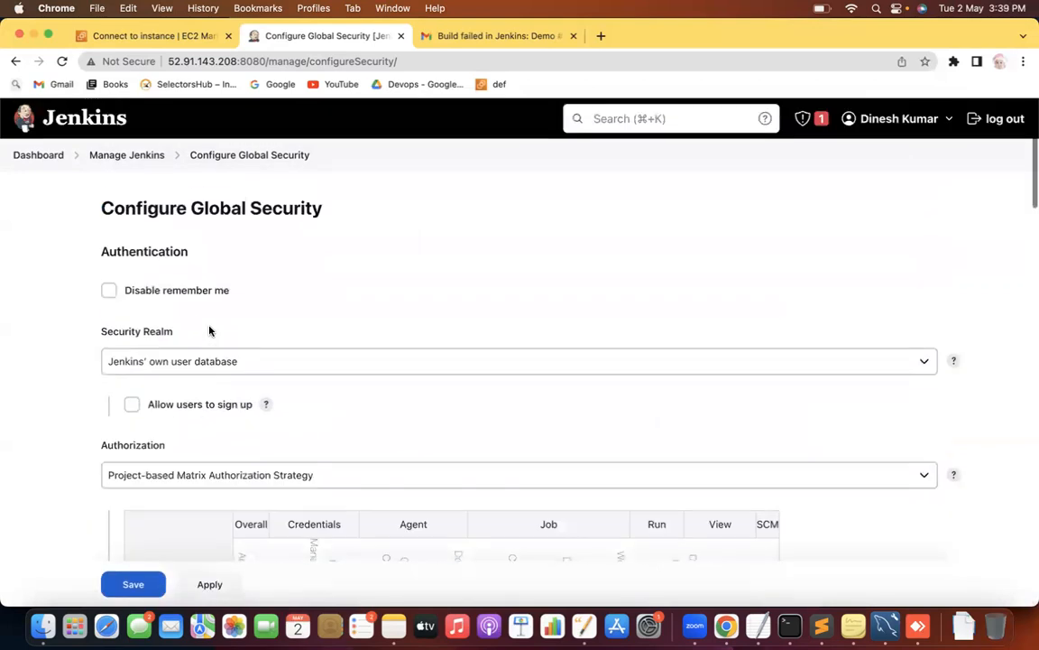
{"action": "left_click", "coordinate": [129, 155]}
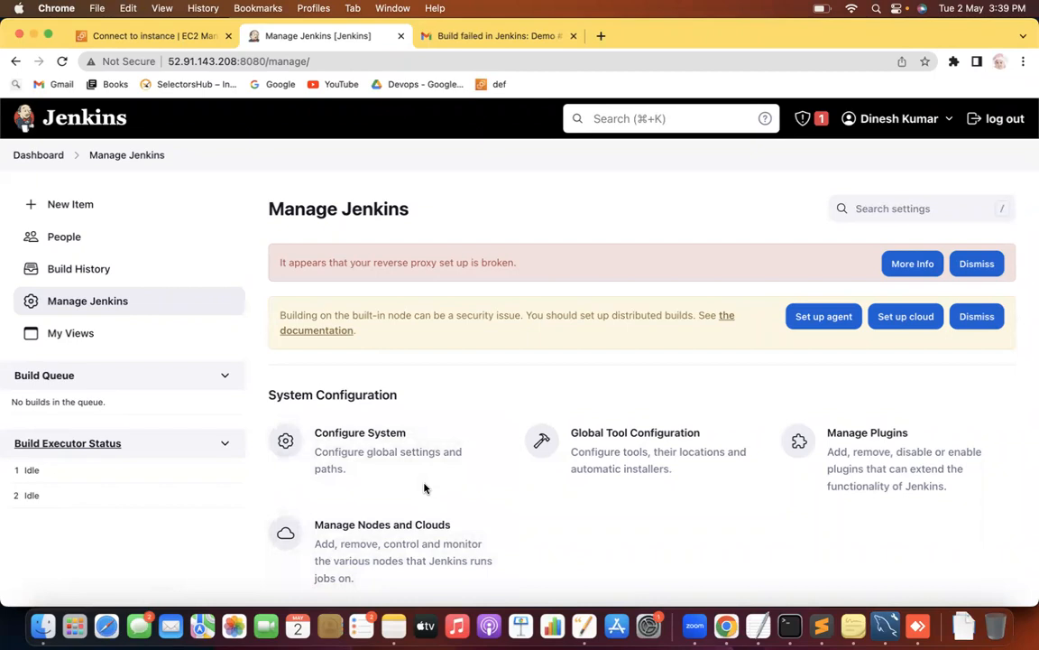
{"action": "scroll", "coordinate": [162, 556], "scroll_direction": "down", "scroll_amount": 4}
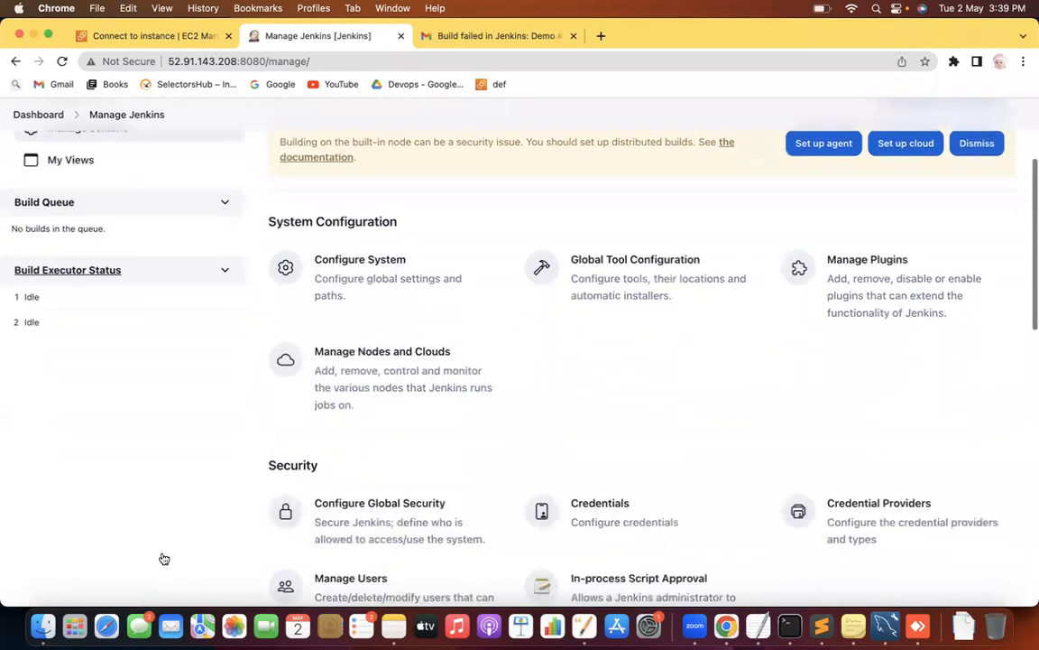
{"action": "scroll", "coordinate": [337, 581], "scroll_direction": "down", "scroll_amount": 1}
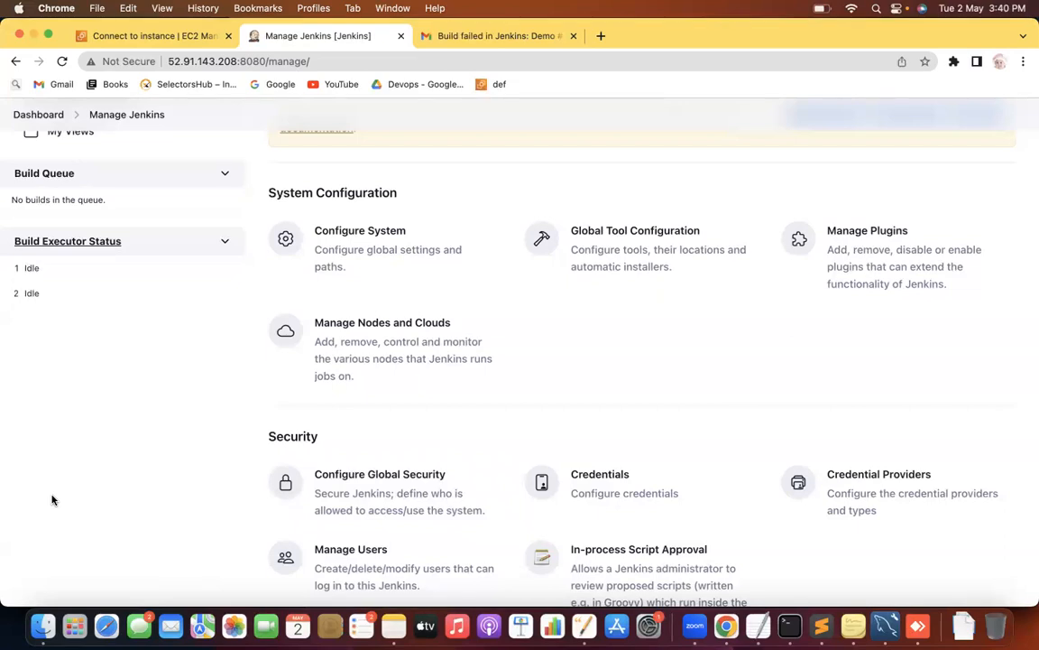
Step: Switch to the Jenkins notes in Sublime Text and add a "----" separator line below the default user database note
{"action": "left_click", "coordinate": [821, 625]}
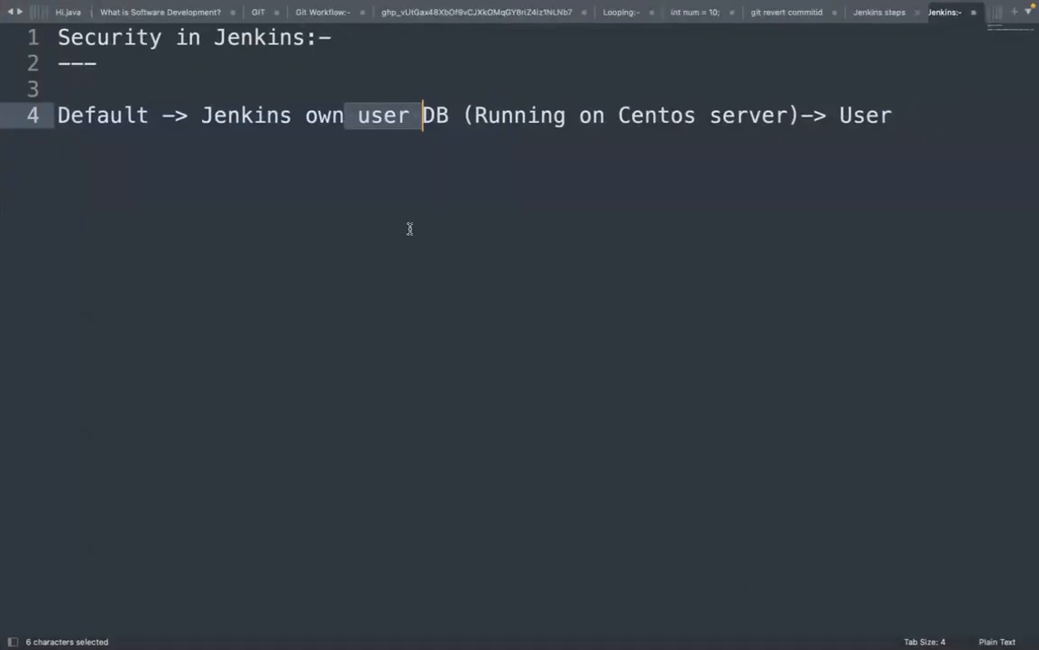
{"action": "left_click", "coordinate": [919, 124]}
{"action": "key", "text": "Return"}
{"action": "key", "text": "Return"}
{"action": "type", "text": "----"}
{"action": "key", "text": "Return"}
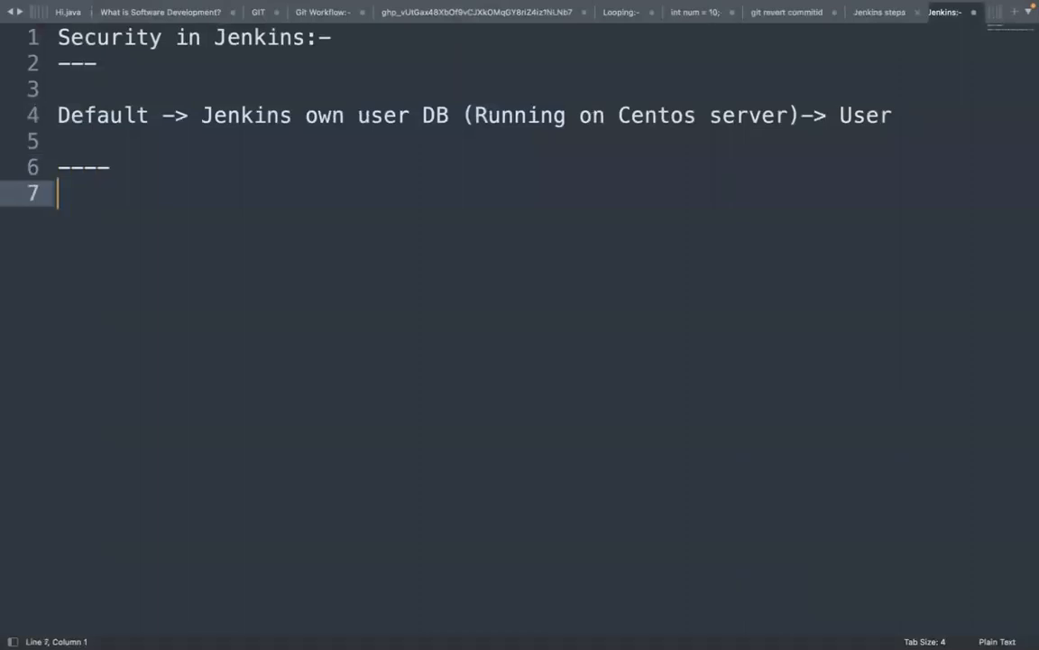
Step: Add the heading "Jenkins Logs" below the separator in the notes, followed by a blank line
{"action": "key", "text": "Return"}
{"action": "type", "text": "Logs"}
{"action": "key", "text": "Left"}
{"action": "key", "text": "Left"}
{"action": "key", "text": "Left"}
{"action": "key", "text": "Left"}
{"action": "type", "text": "Jenk"}
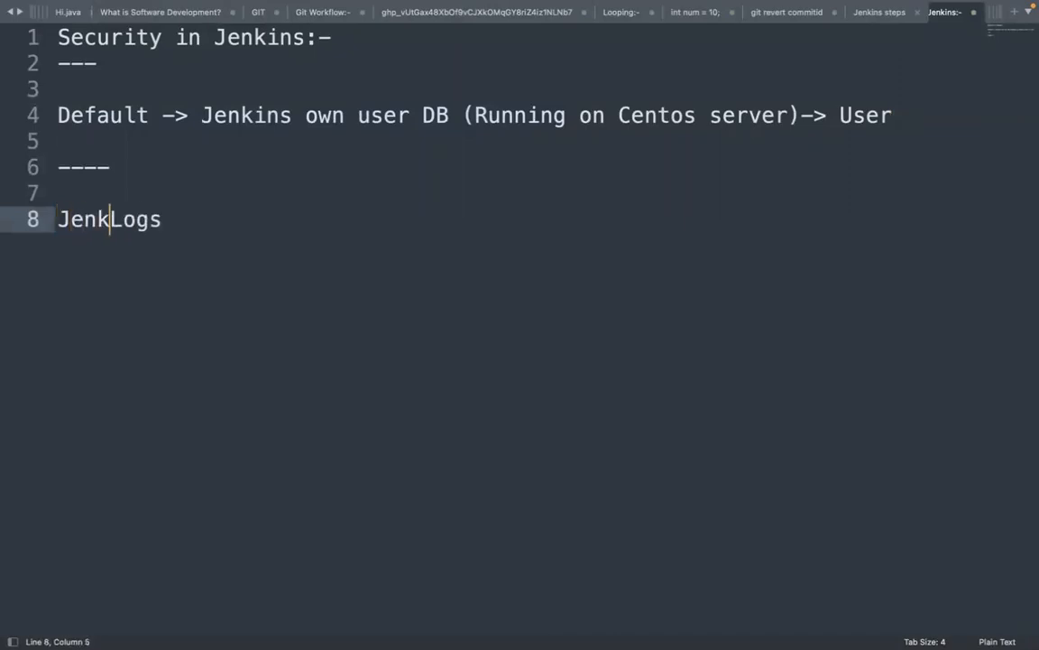
{"action": "type", "text": "ins"}
{"action": "left_click", "coordinate": [229, 234]}
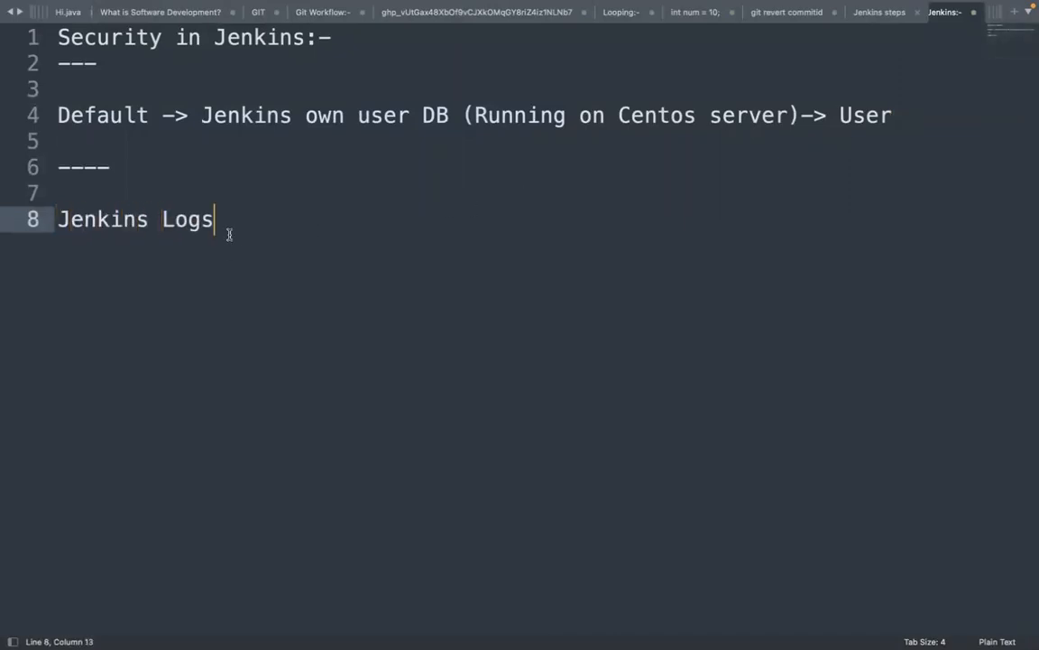
{"action": "key", "text": "Return"}
{"action": "key", "text": "Return"}
{"action": "key", "text": "ctrl+Left"}
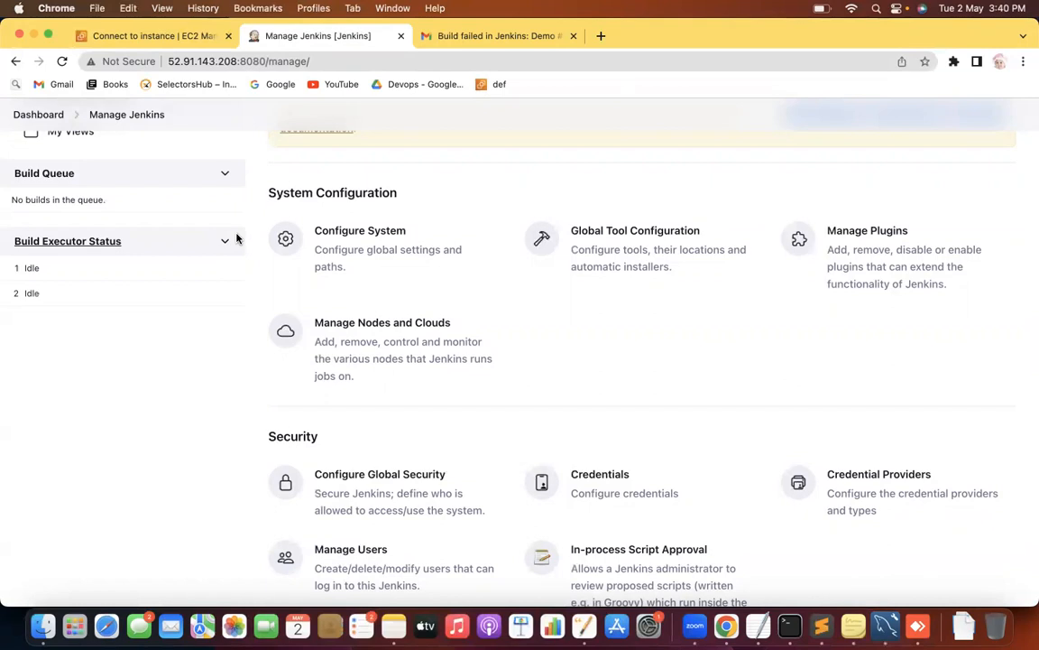
Step: Write "Audit trail - plugin" under the Jenkins Logs heading in the Sublime Text notes
{"action": "key", "text": "super+Tab"}
{"action": "type", "text": "Audit tra"}
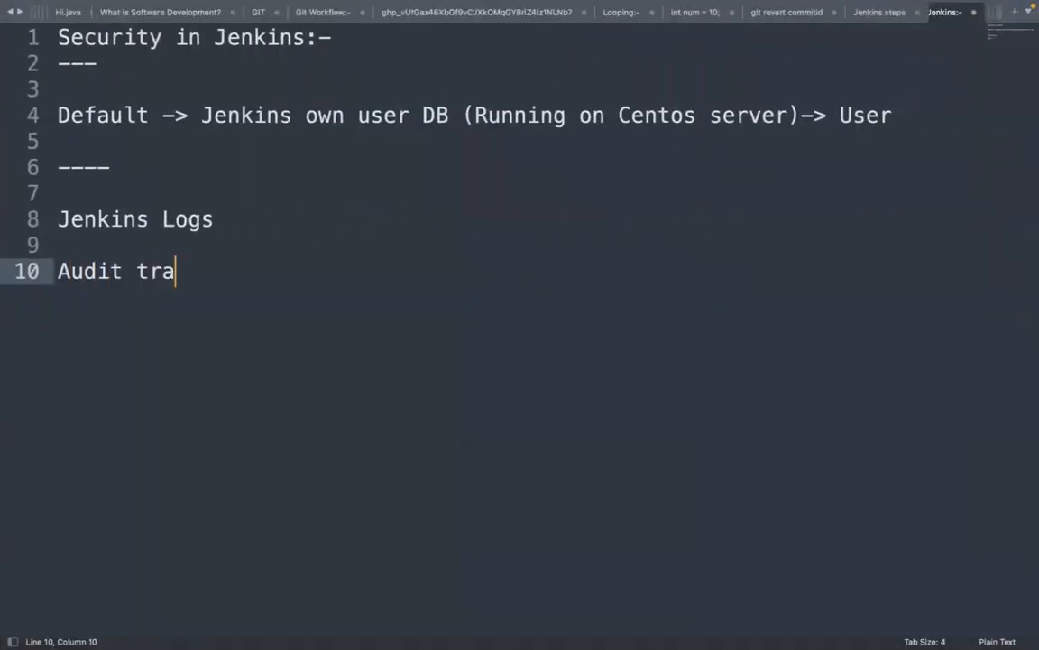
{"action": "type", "text": "il - plugin"}
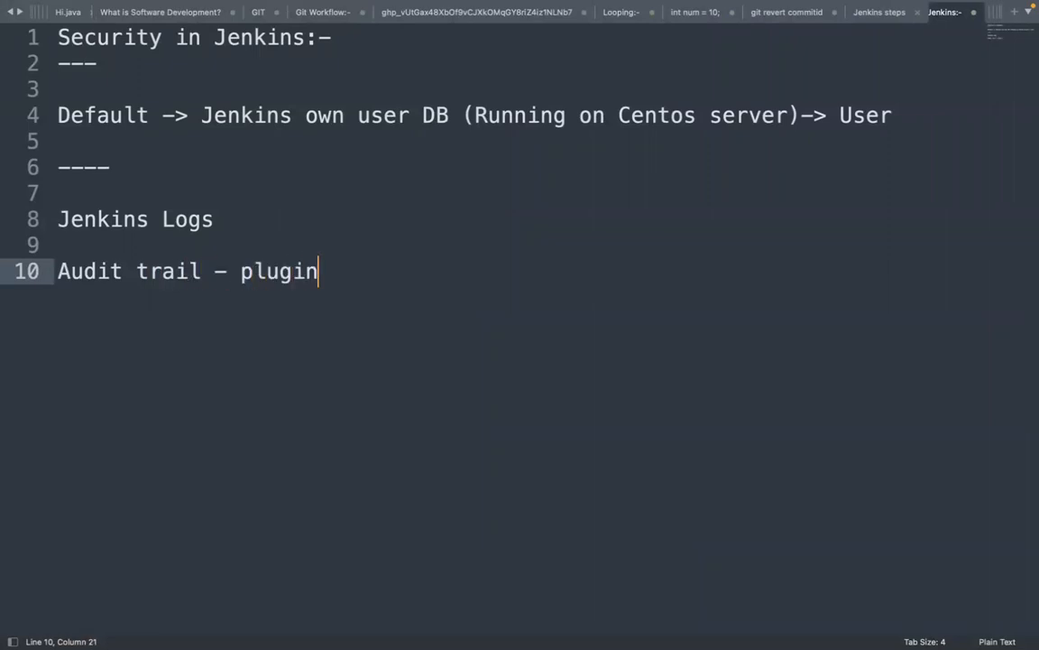
Step: Switch back to Jenkins in Chrome, open the available plugins in Plugin Manager, and search for "Audit tra"
{"action": "key", "text": "ctrl+Left"}
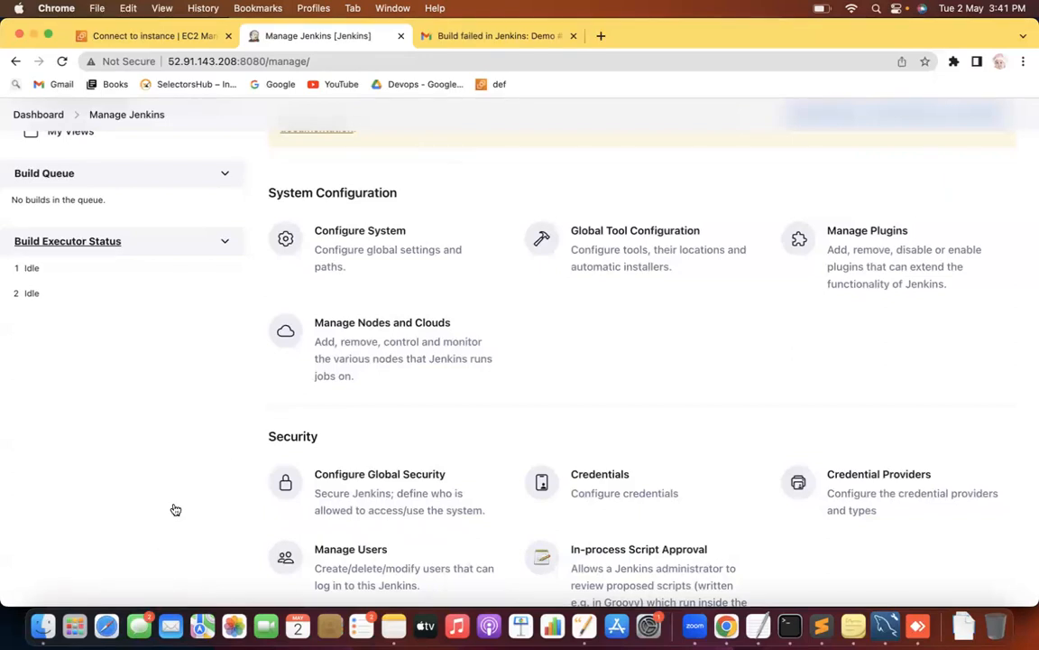
{"action": "scroll", "coordinate": [175, 509], "scroll_direction": "up", "scroll_amount": 3}
{"action": "left_click", "coordinate": [107, 301]}
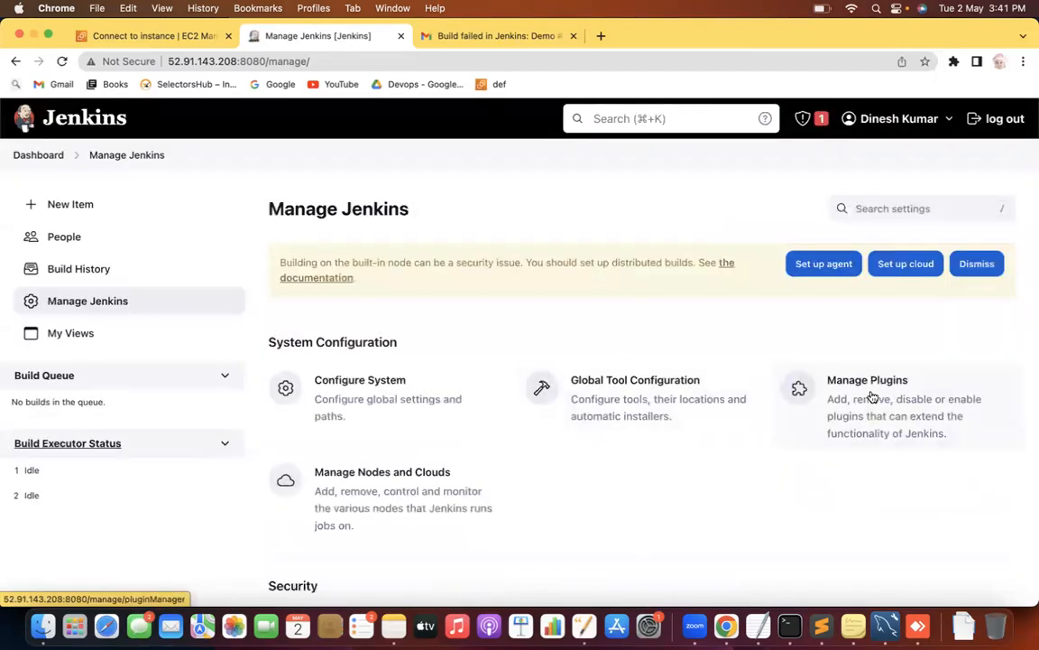
{"action": "left_click", "coordinate": [867, 388]}
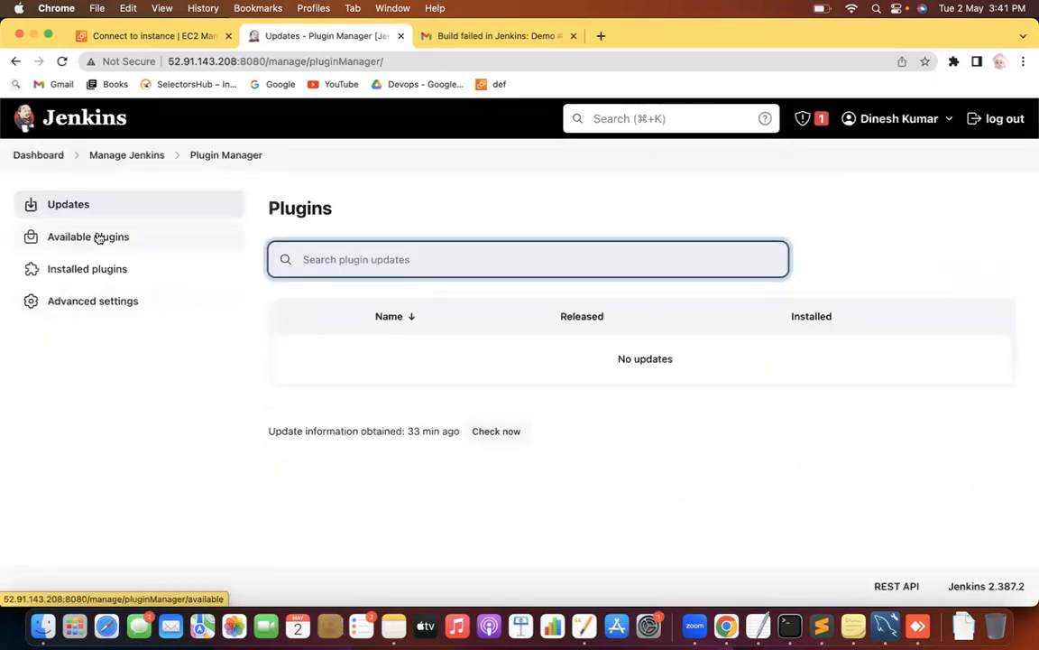
{"action": "left_click", "coordinate": [99, 237]}
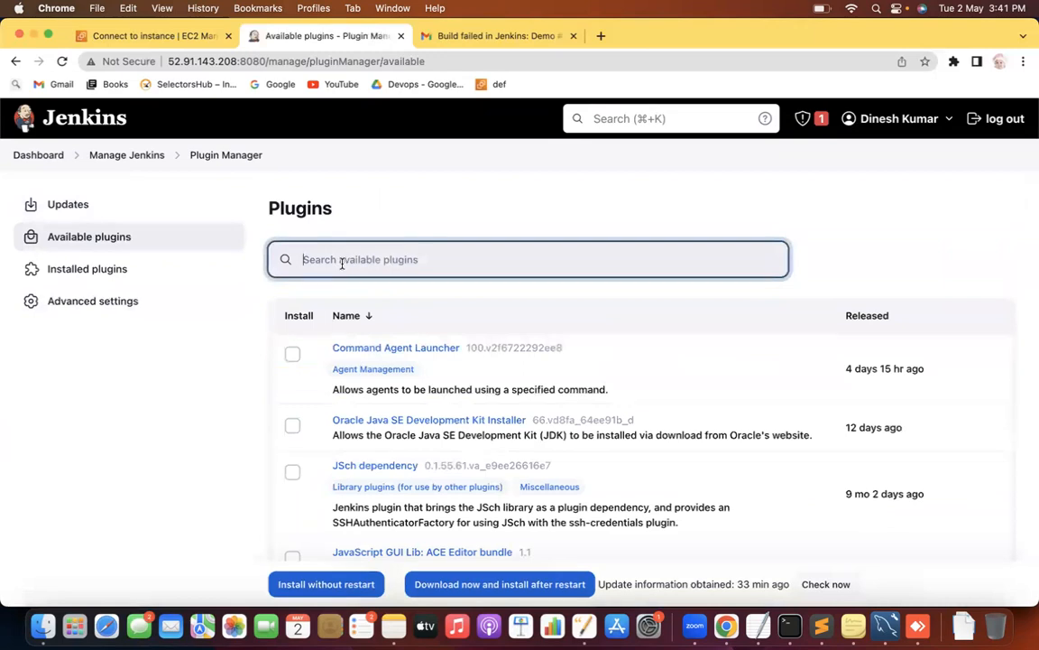
{"action": "type", "text": "Audit tra"}
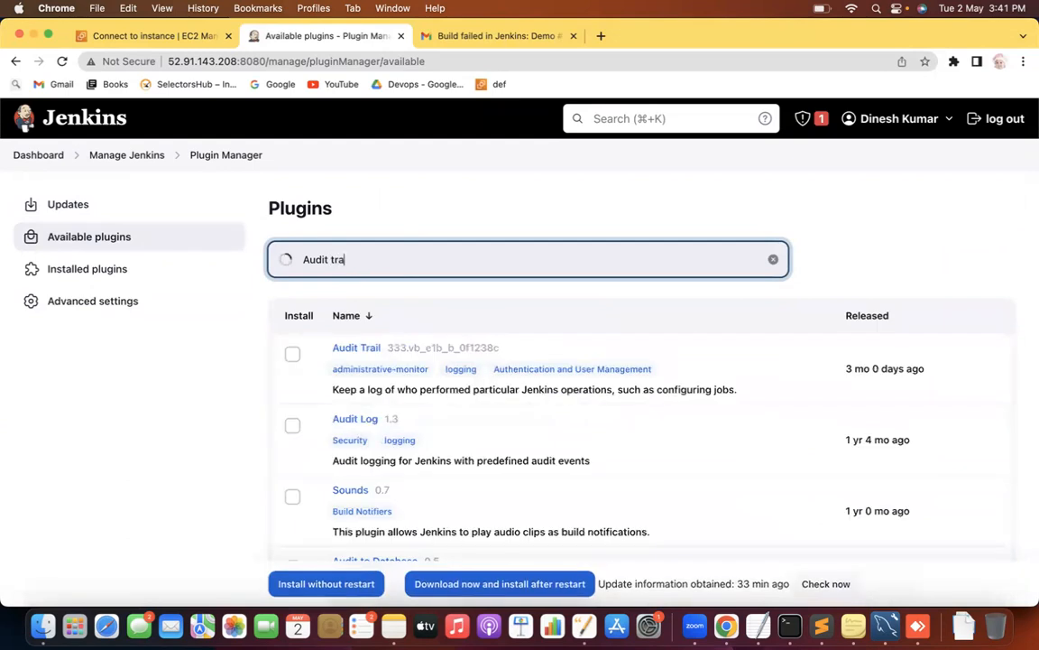
Step: Select the Audit Trail plugin, read its description, and install it without restart
{"action": "left_click", "coordinate": [293, 354]}
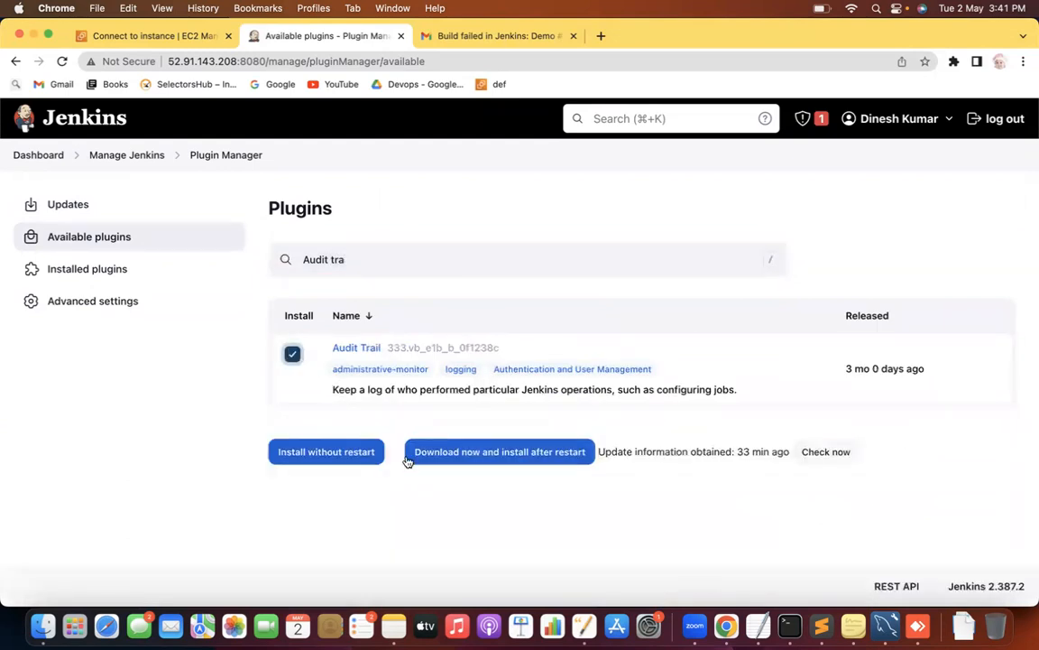
{"action": "left_click_drag", "start_coordinate": [333, 389], "coordinate": [734, 394]}
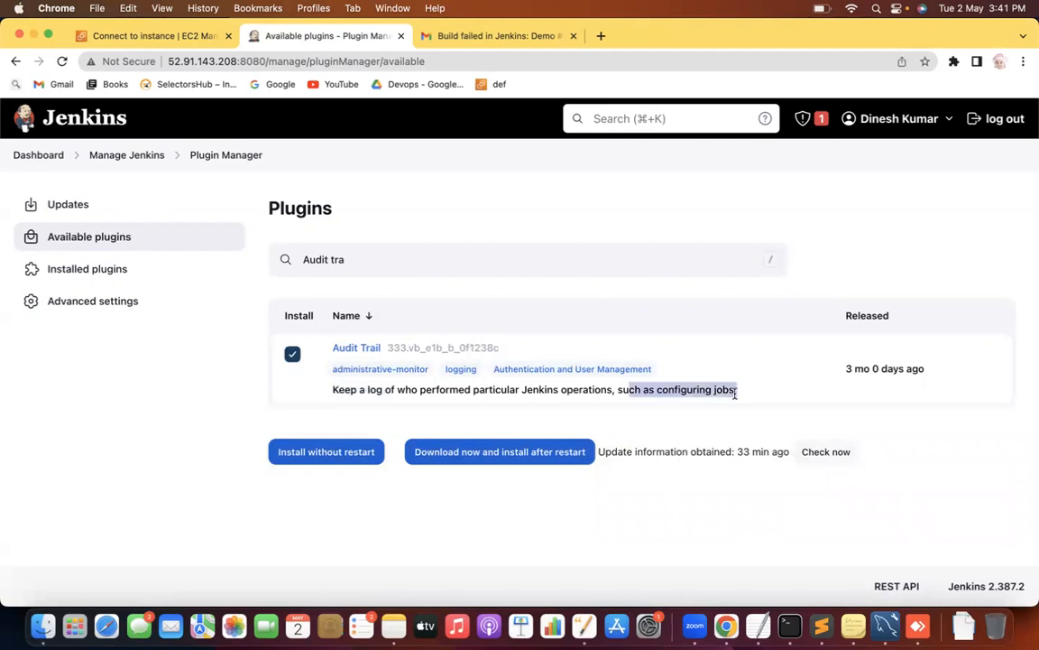
{"action": "left_click_drag", "start_coordinate": [330, 390], "coordinate": [721, 390]}
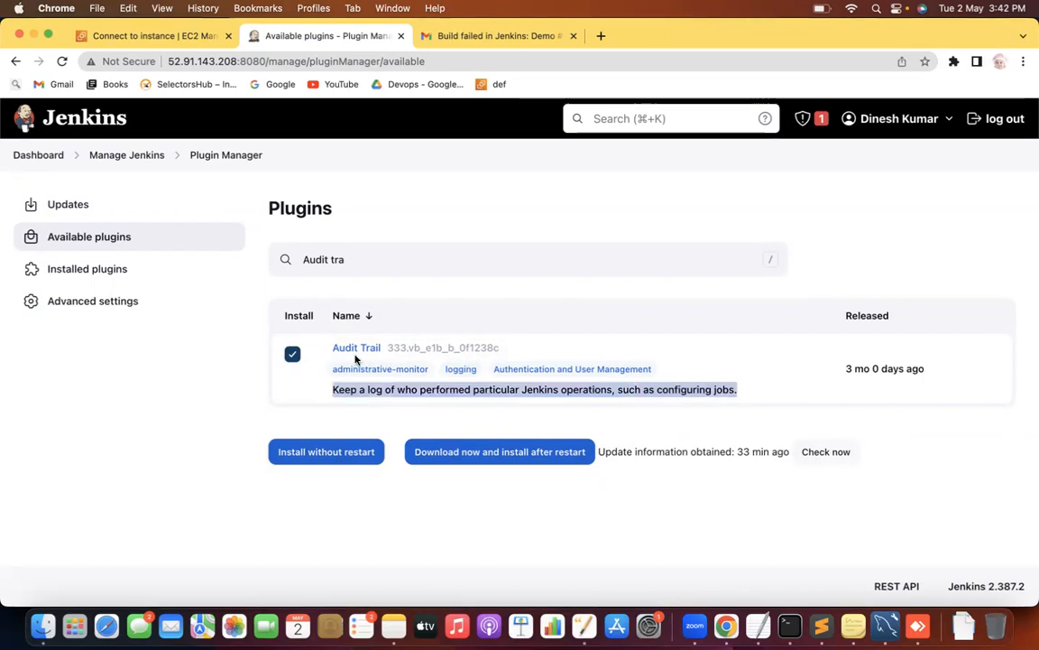
{"action": "left_click", "coordinate": [350, 456]}
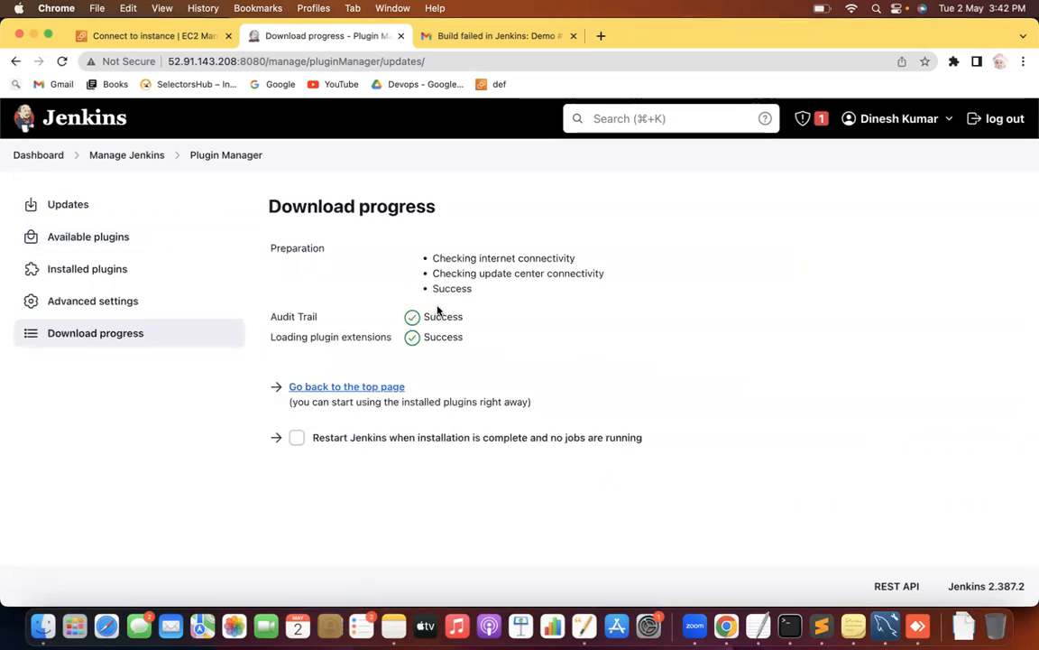
Step: Switch to the Terminal and try to change into the /var/log/jenkins directory as the centos user
{"action": "left_click", "coordinate": [790, 622]}
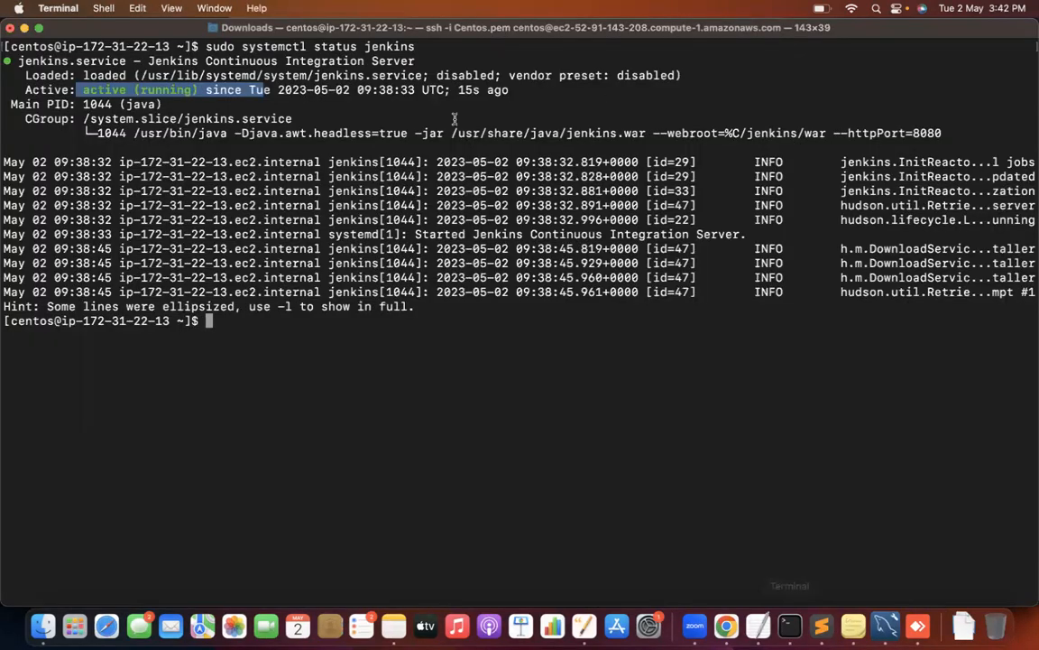
{"action": "left_click", "coordinate": [210, 323]}
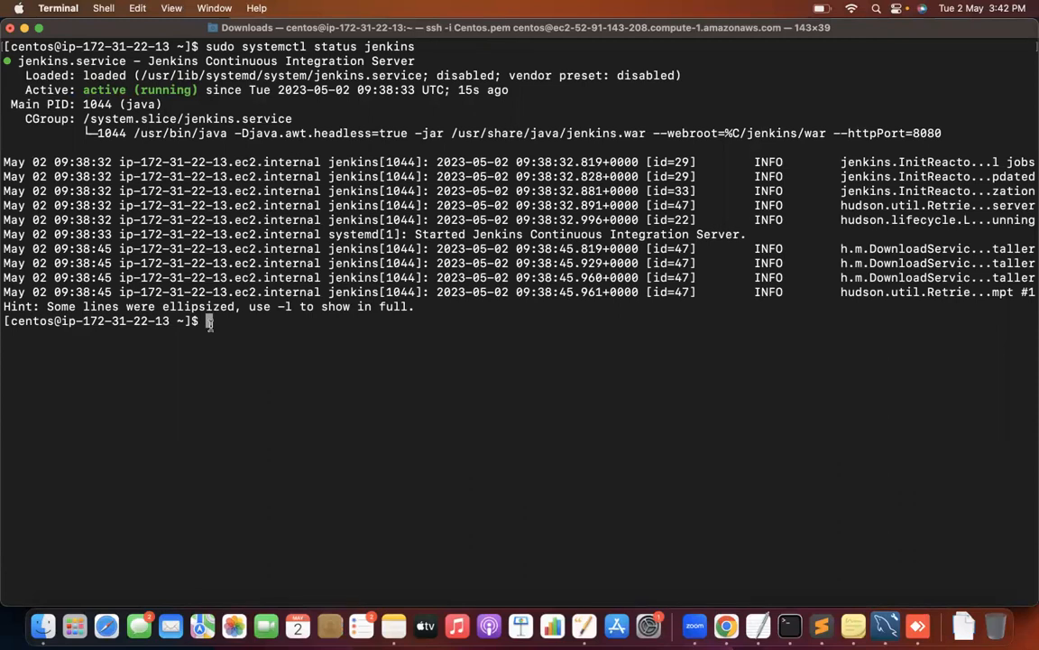
{"action": "type", "text": "cd"}
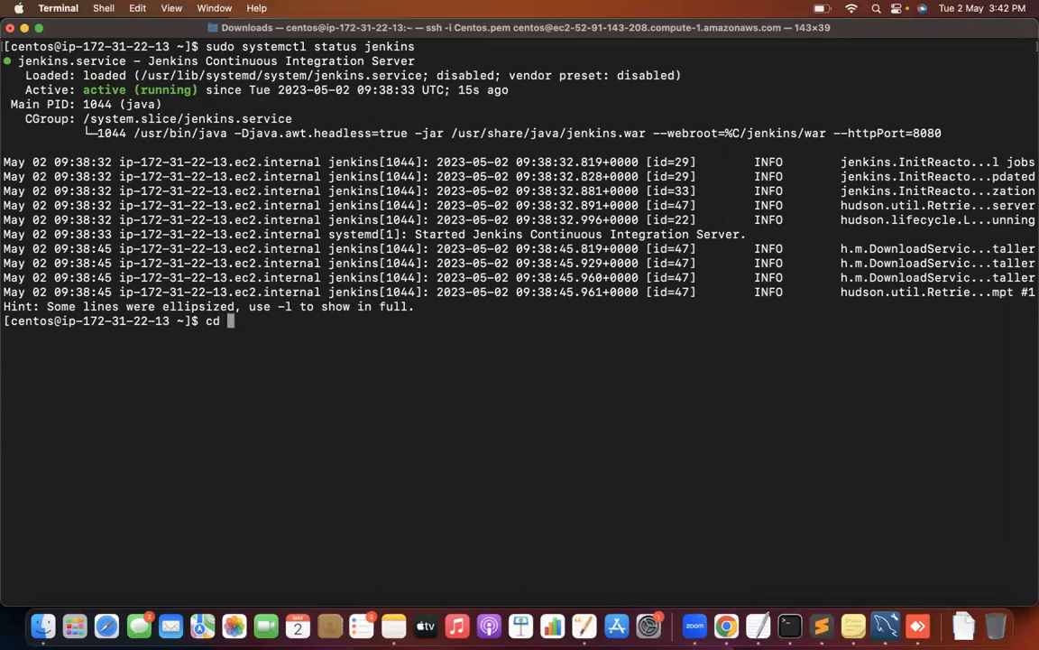
{"action": "key", "text": "BackSpace"}
{"action": "key", "text": "BackSpace"}
{"action": "key", "text": "BackSpace"}
{"action": "type", "text": "cd /var/log/jenkins"}
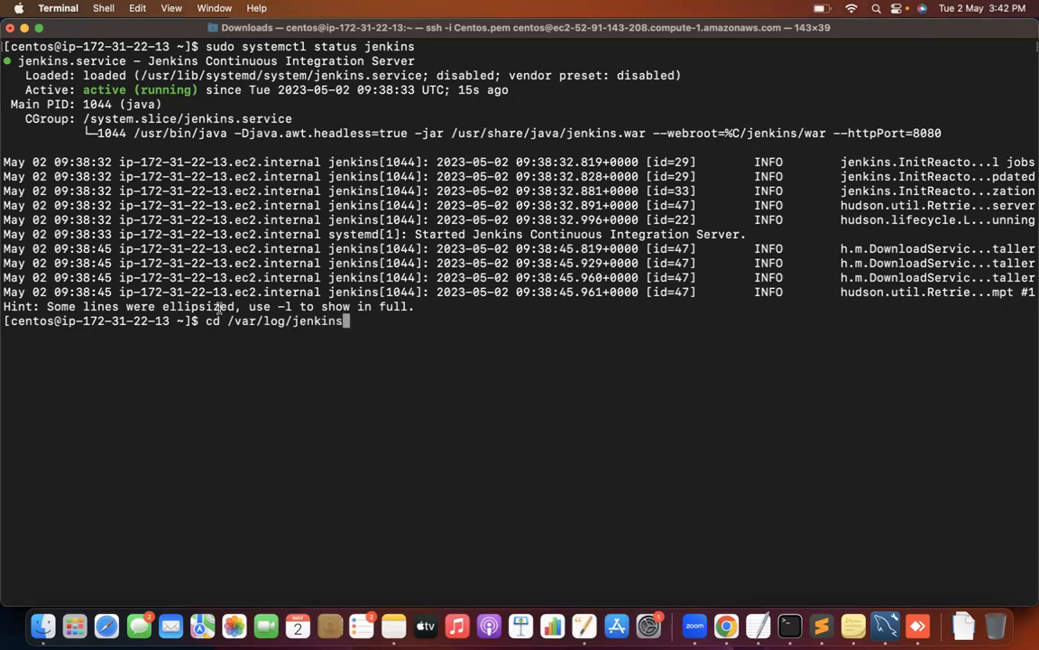
{"action": "left_click_drag", "start_coordinate": [225, 321], "coordinate": [364, 315]}
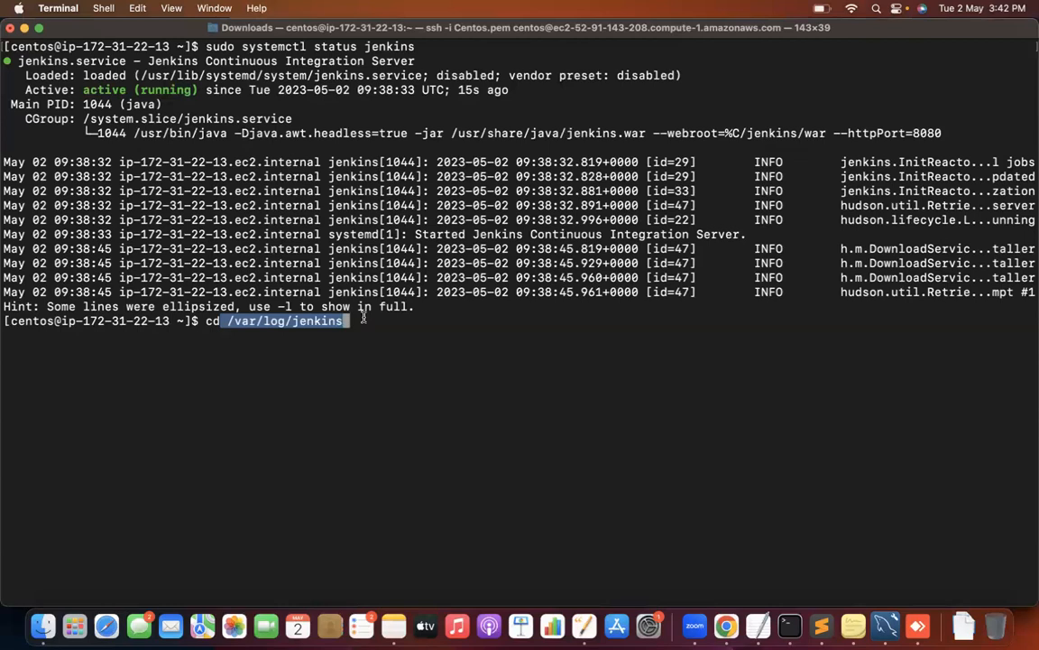
{"action": "left_click", "coordinate": [363, 316]}
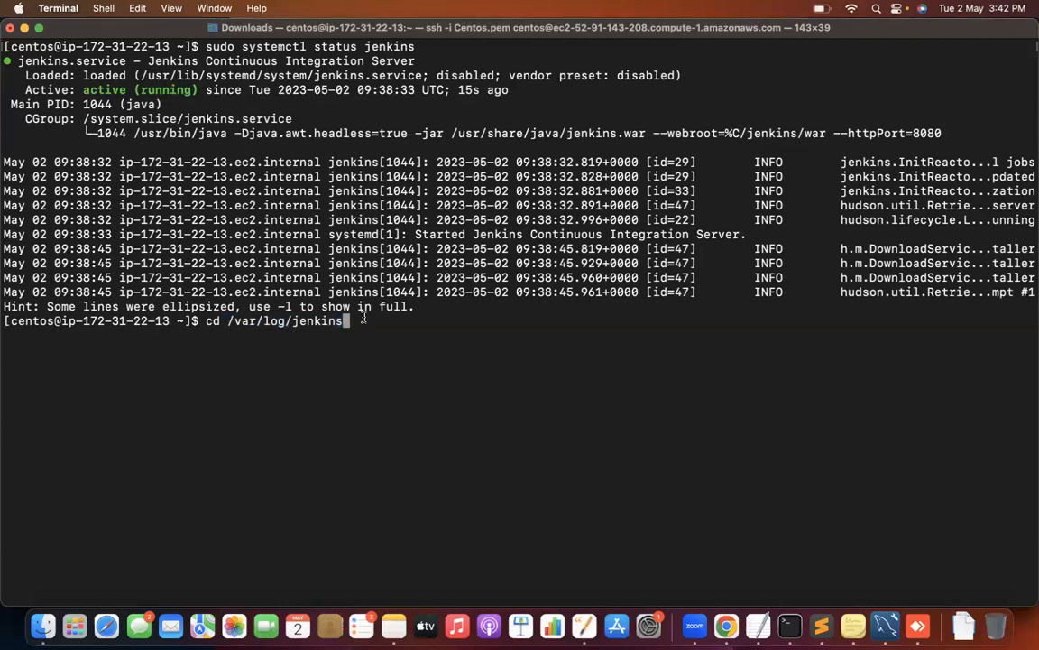
{"action": "key", "text": "Return"}
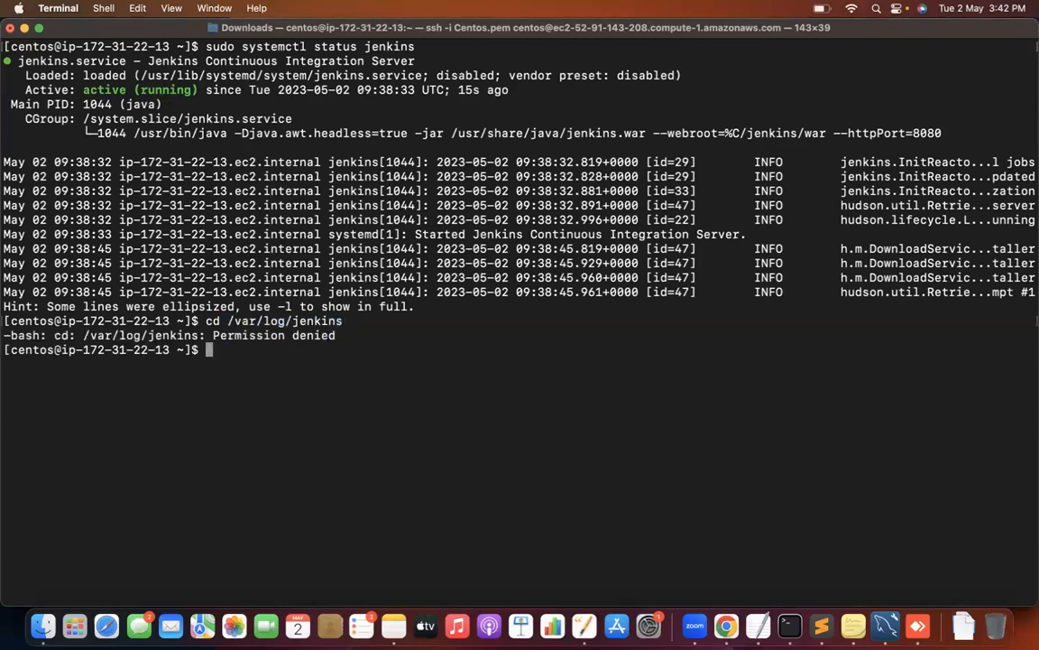
Step: Try to change into /var/log/jenkins with sudo cd, and list the current directory with ls -al
{"action": "type", "text": "sudo cd /var/log/jenkins"}
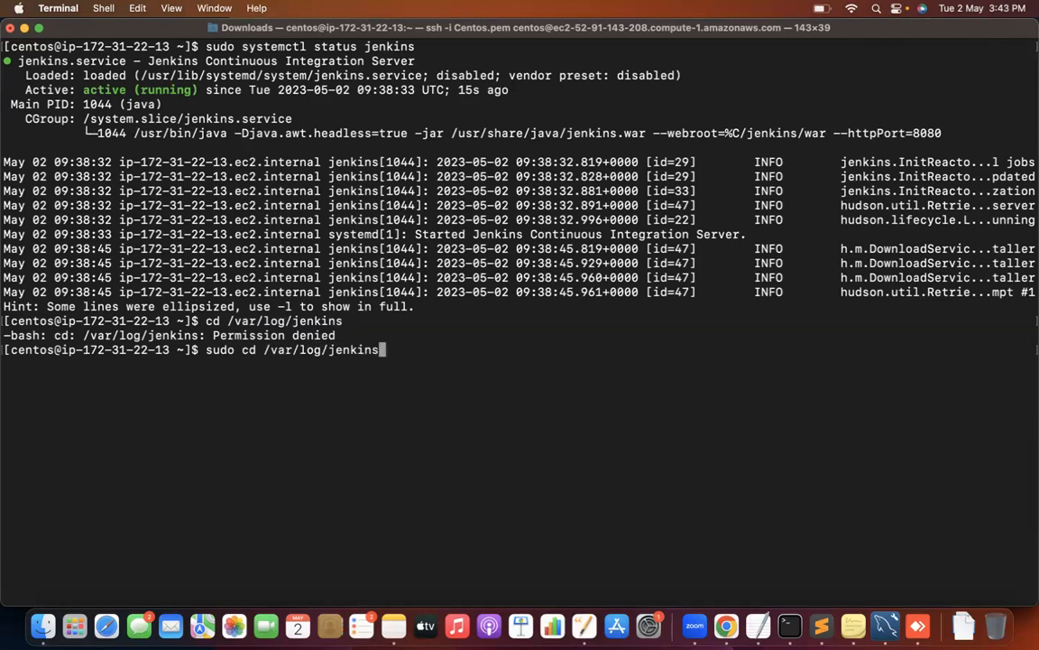
{"action": "key", "text": "Return"}
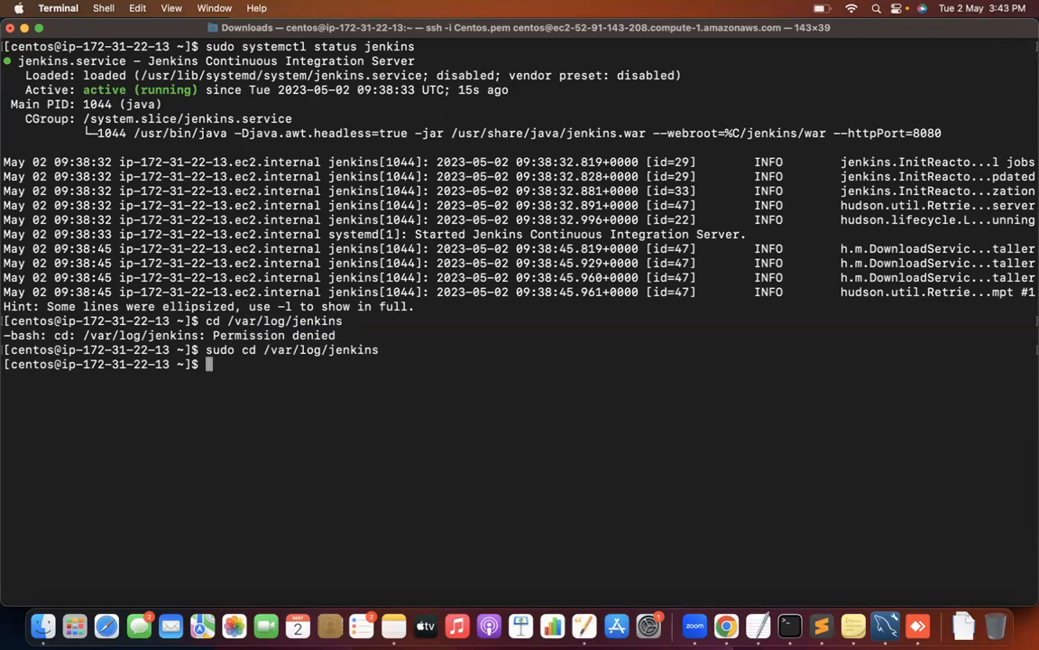
{"action": "type", "text": "ls -al"}
{"action": "key", "text": "Return"}
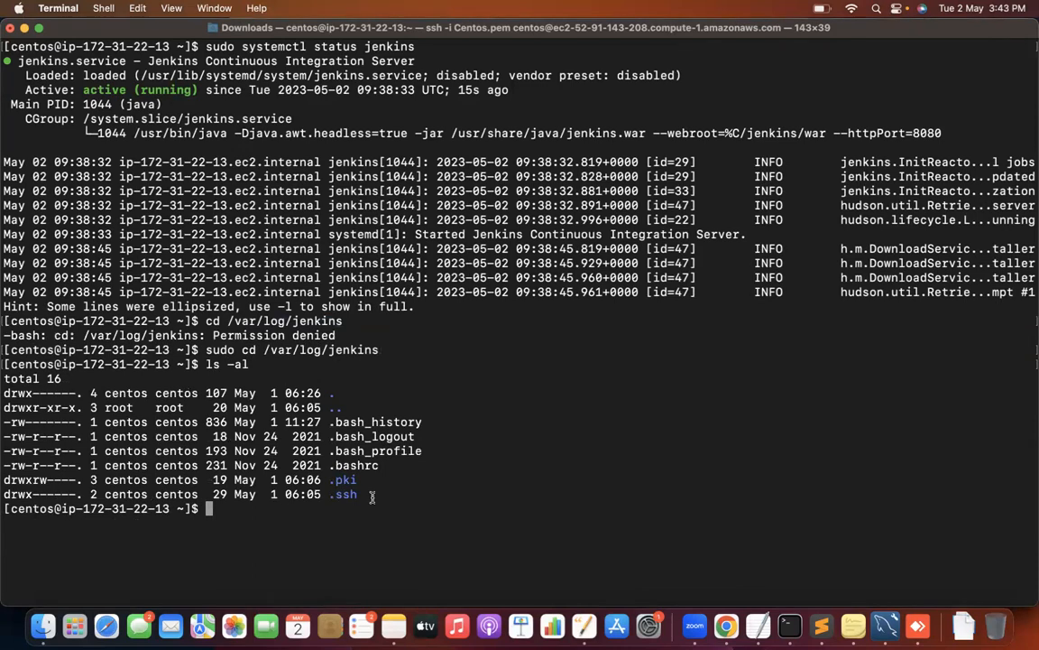
{"action": "left_click_drag", "start_coordinate": [359, 496], "coordinate": [212, 344]}
{"action": "left_click", "coordinate": [226, 395]}
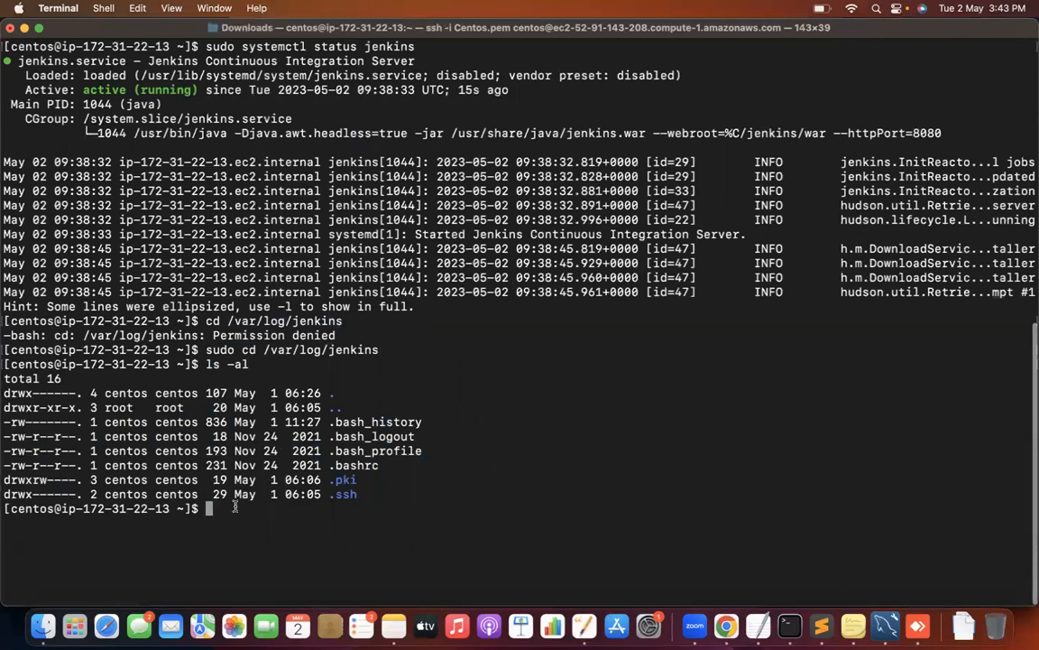
Step: Switch the shell to the root user with sudo su
{"action": "type", "text": "sud"}
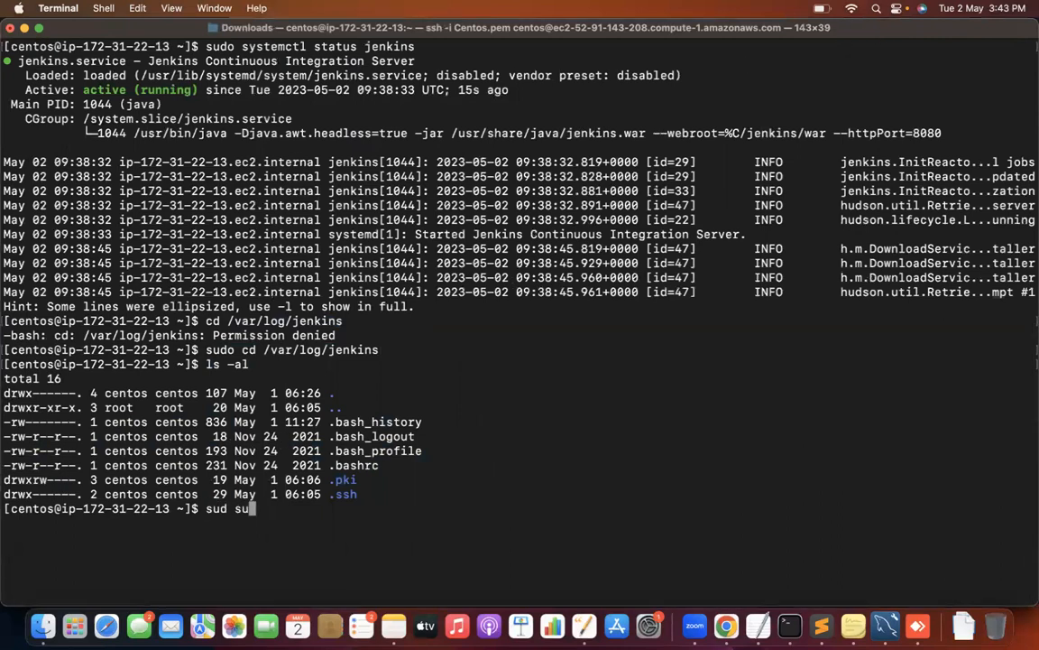
{"action": "key", "text": "BackSpace"}
{"action": "type", "text": "o su"}
{"action": "key", "text": "Return"}
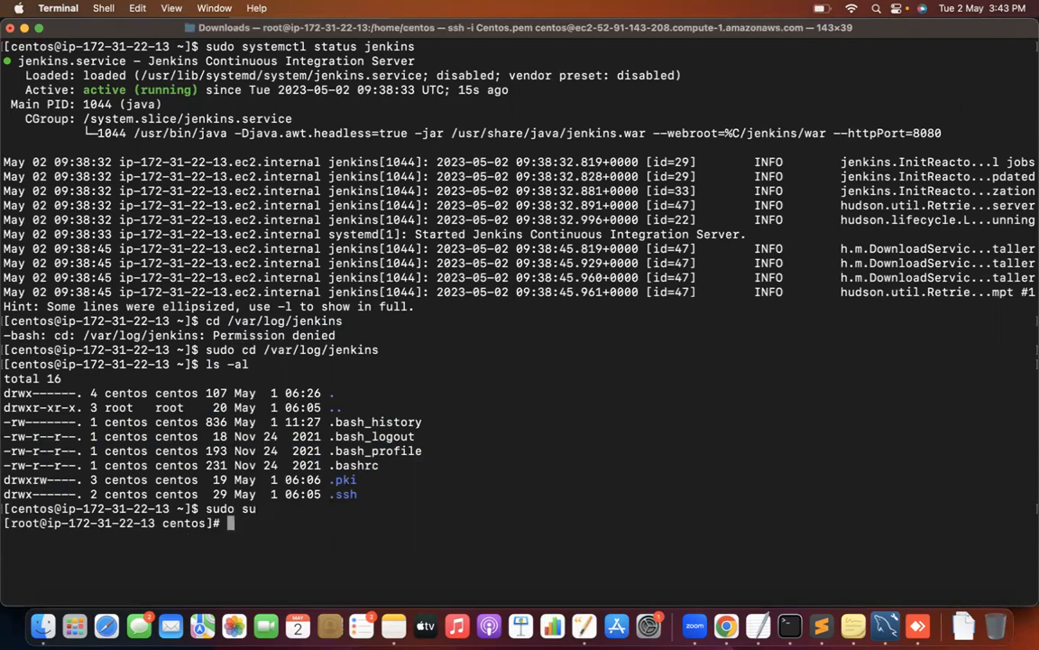
Step: Change into /var/log/jenkins as root and list all its contents with ls -al
{"action": "type", "text": "cd /var/log"}
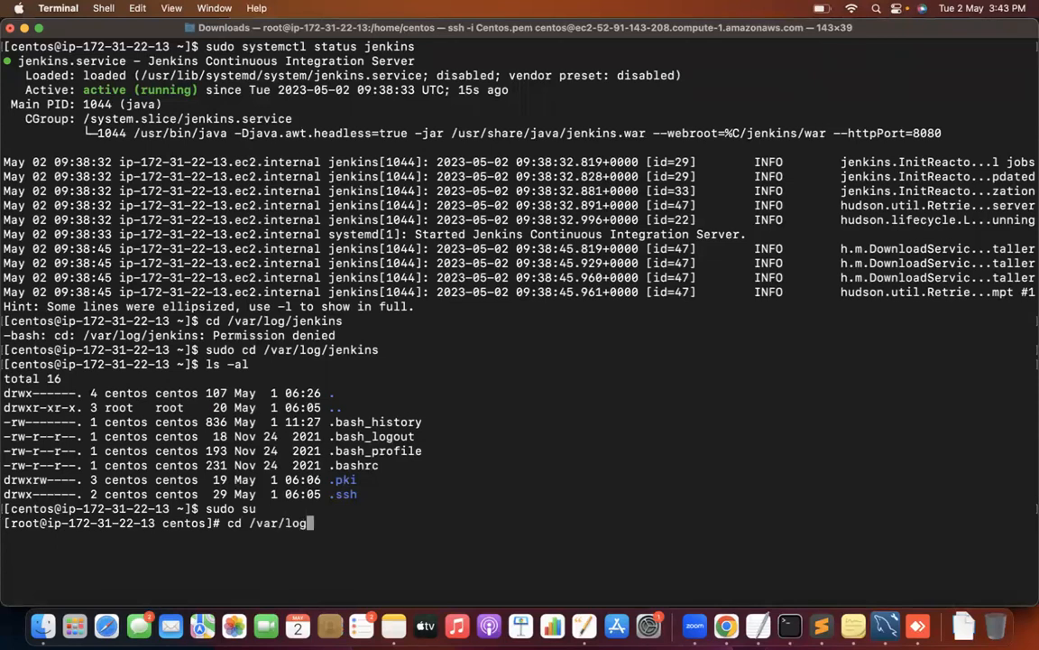
{"action": "type", "text": "/jenkins"}
{"action": "key", "text": "Return"}
{"action": "type", "text": "ls -al"}
{"action": "key", "text": "Return"}
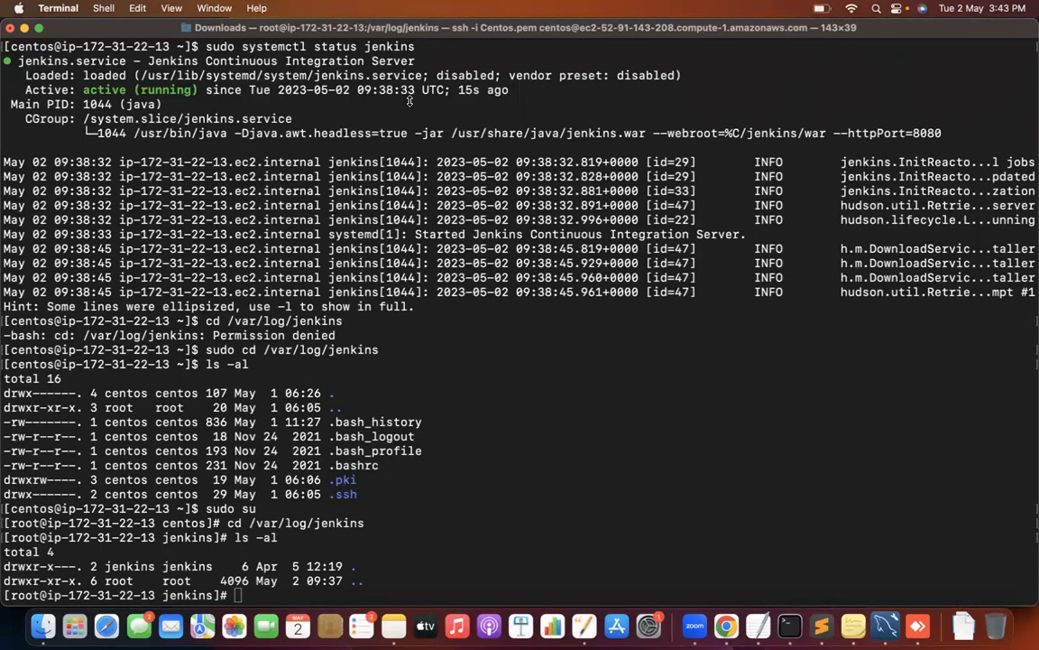
Step: Create a directory named audit.log in /var/log/jenkins with mkdir
{"action": "left_click", "coordinate": [255, 597]}
{"action": "type", "text": "mkdir audit.log"}
{"action": "key", "text": "Return"}
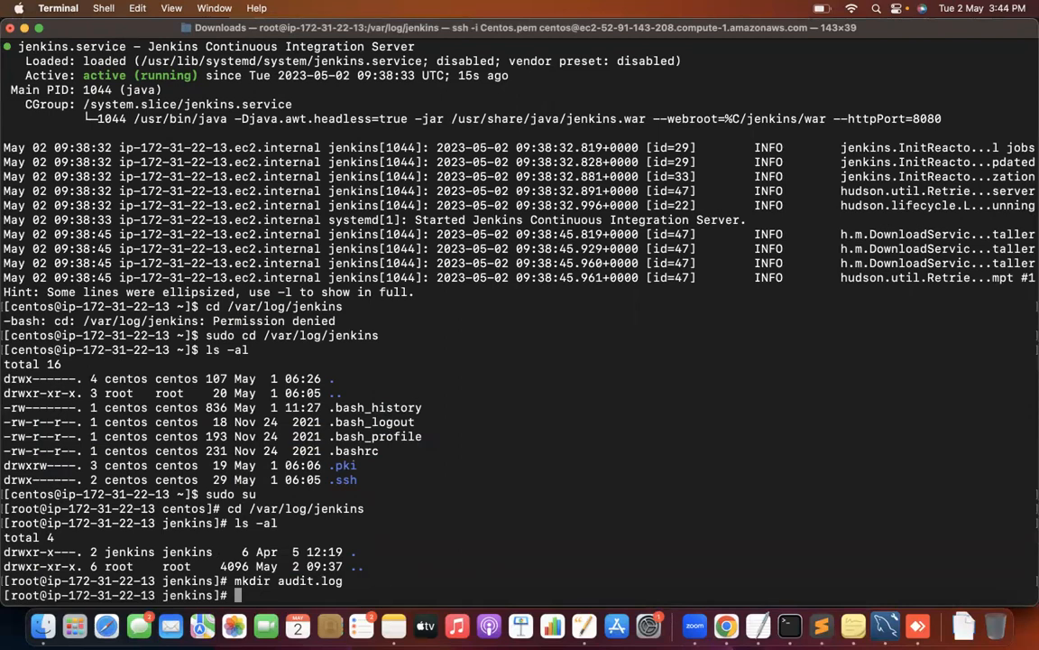
Step: Try to remove the audit.log directory with the plain rm command
{"action": "type", "text": "rm audit.log"}
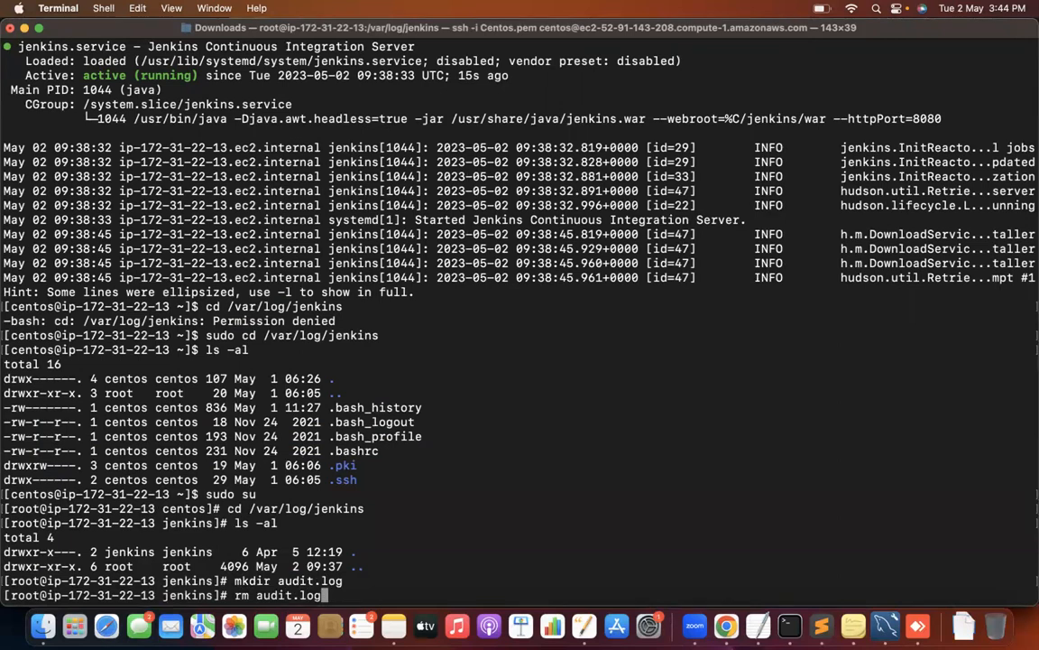
{"action": "key", "text": "Return"}
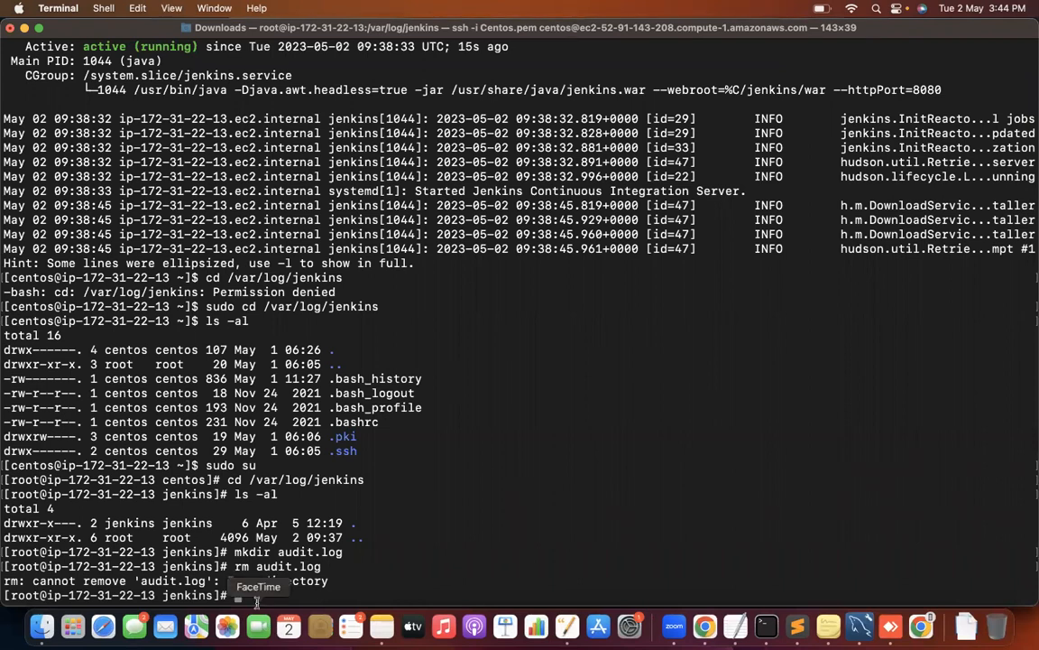
Step: Clear the terminal and list all contents of the Jenkins log directory in long format
{"action": "type", "text": "clear"}
{"action": "key", "text": "Return"}
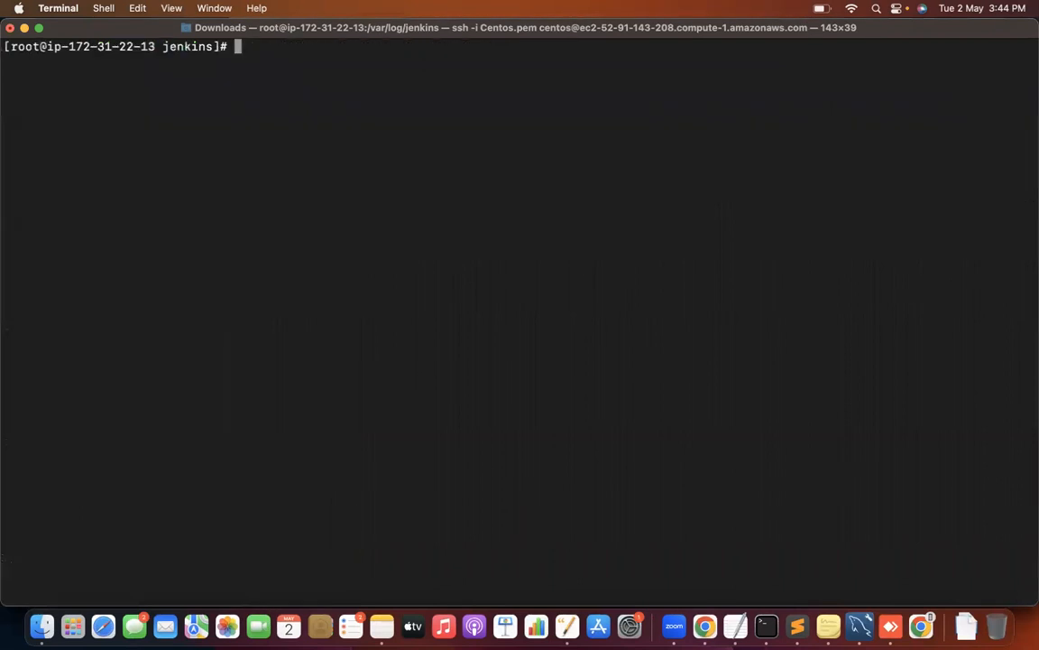
{"action": "type", "text": "ls -al"}
{"action": "key", "text": "Return"}
Step: Try rm -r on the audit.log directory with an empty answer to the removal question, and list the contents again
{"action": "type", "text": "rm -r audit.log"}
{"action": "key", "text": "Return"}
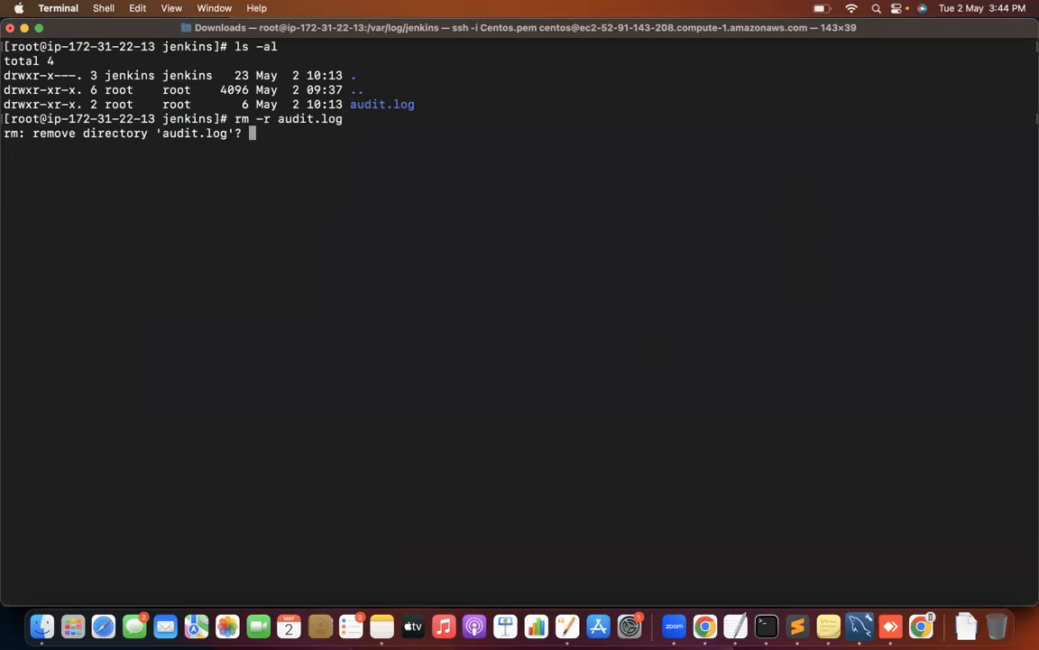
{"action": "key", "text": "Return"}
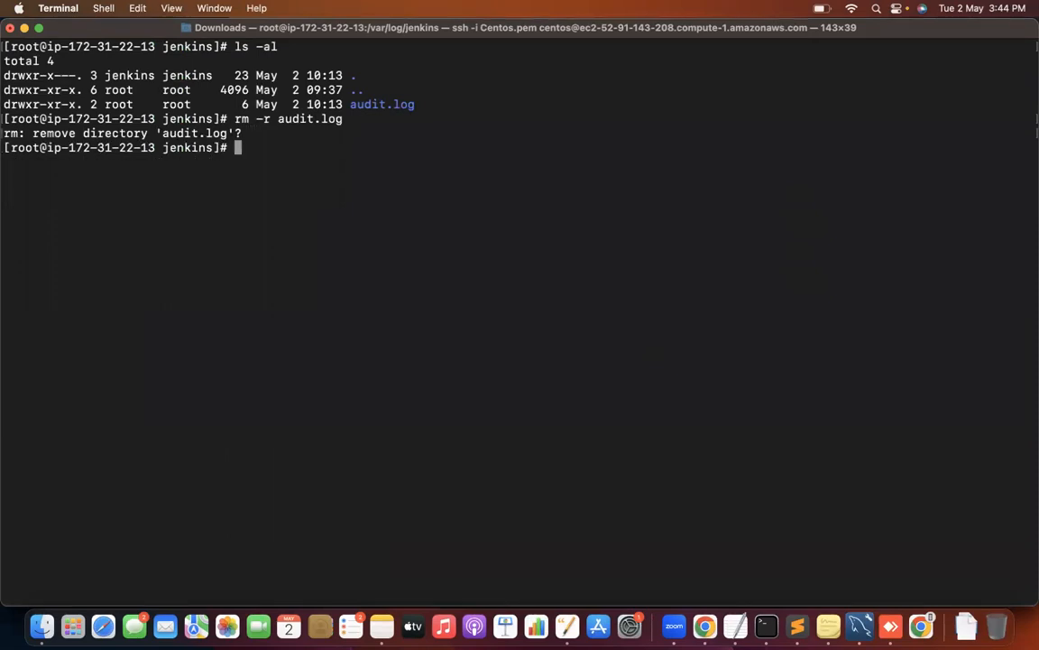
{"action": "type", "text": "ls -al"}
{"action": "key", "text": "Return"}
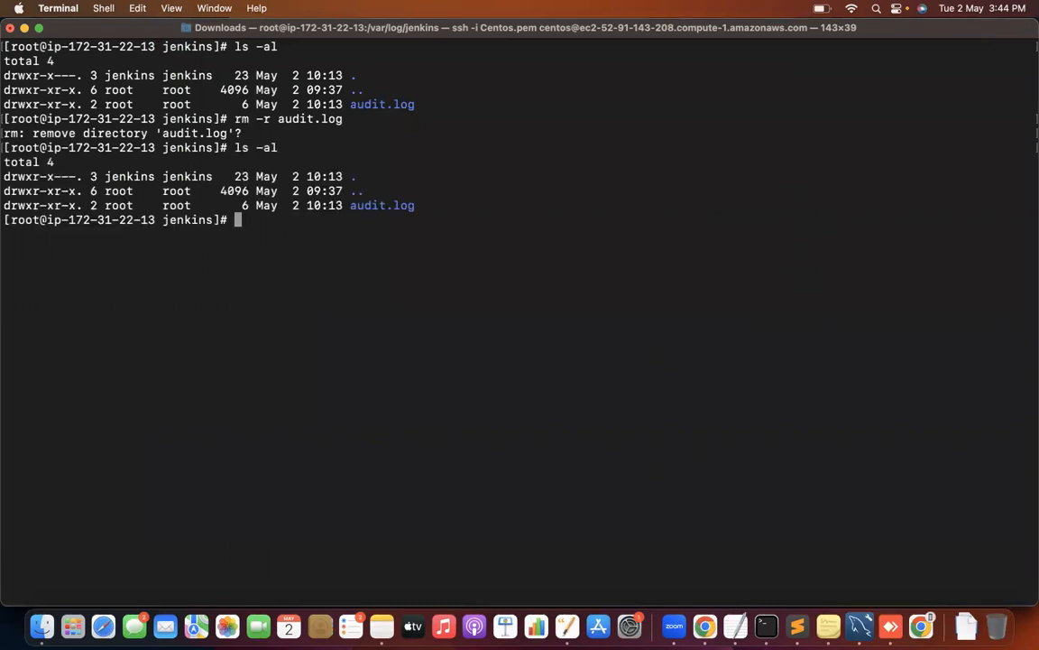
Step: Remove the audit.log directory recursively with rm -r, answering yes, and check the directory with ls -al
{"action": "type", "text": "rm -r audit.log"}
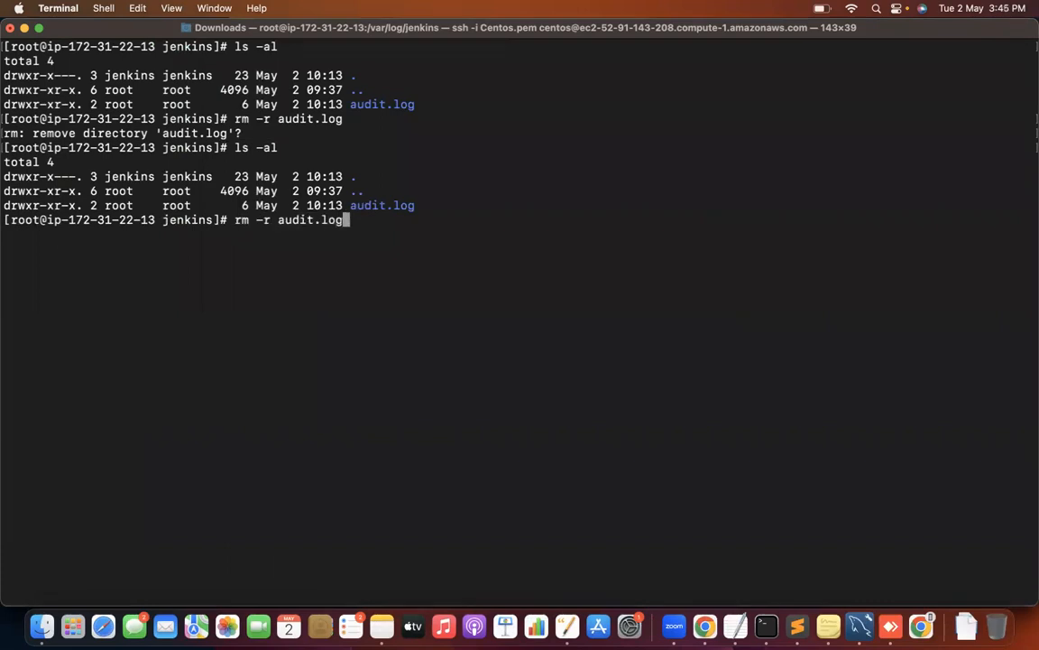
{"action": "key", "text": "Return"}
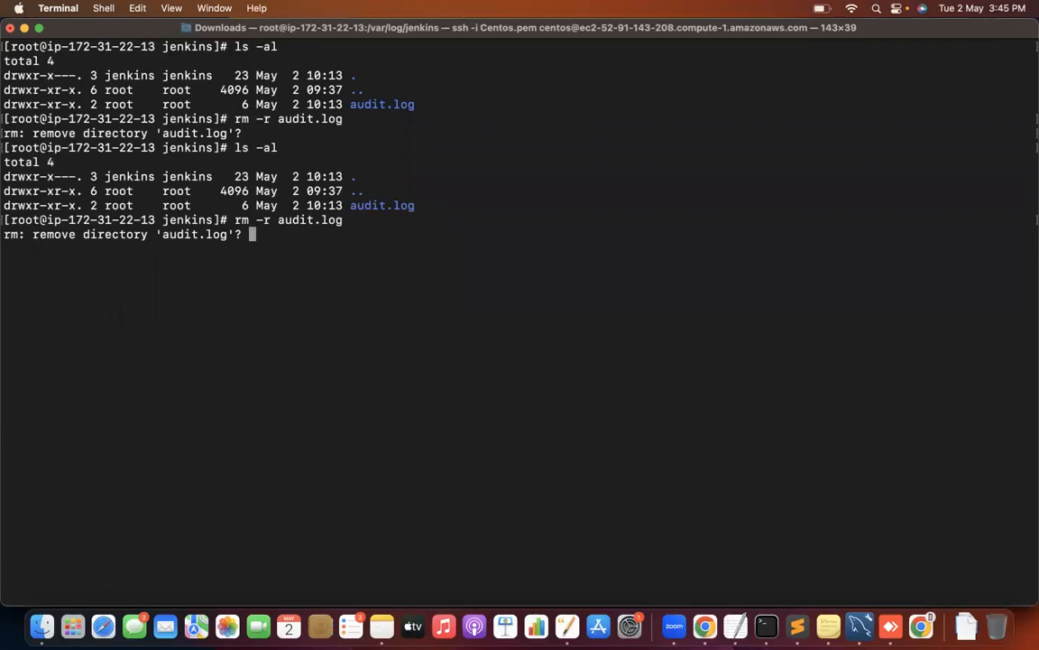
{"action": "type", "text": "yes"}
{"action": "key", "text": "Return"}
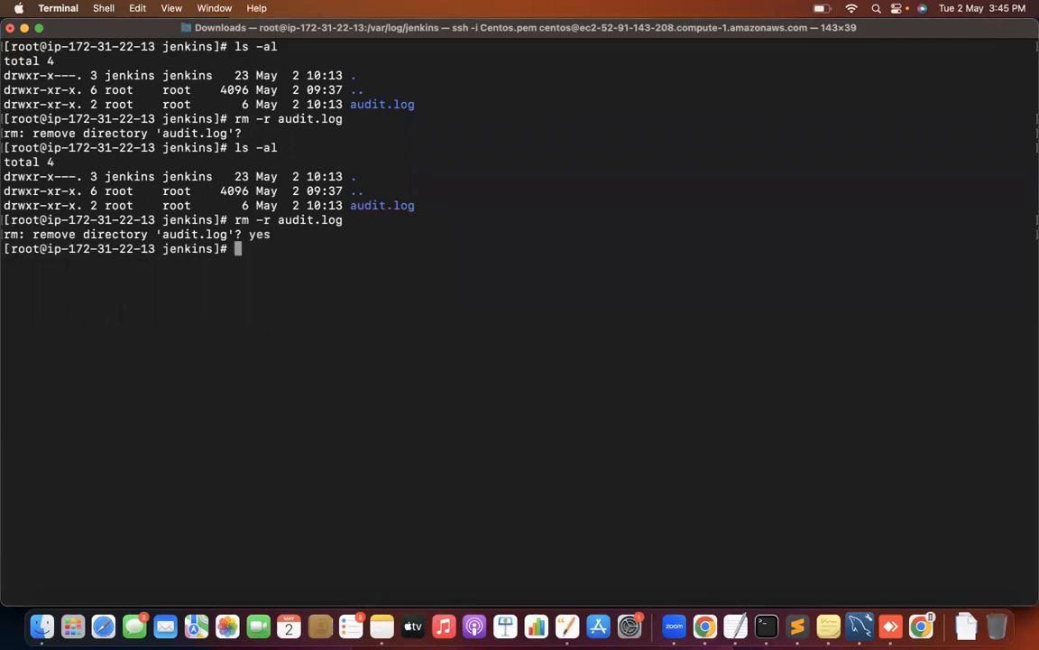
{"action": "key", "text": "Up"}
{"action": "key", "text": "Up"}
{"action": "key", "text": "Return"}
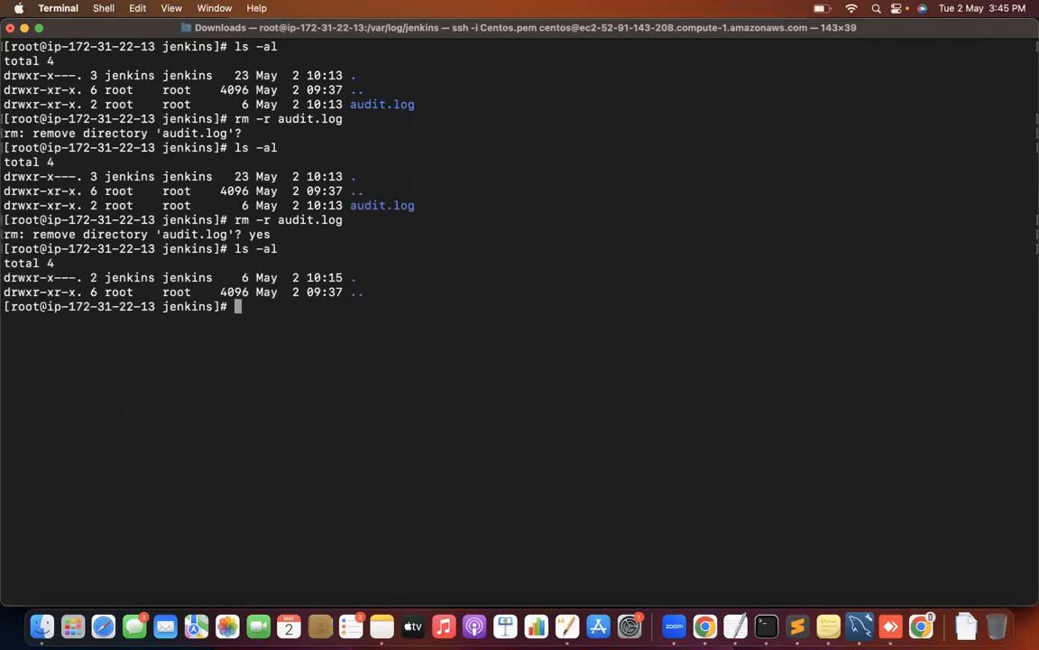
Step: Create an empty file named audit.log in /var/log/jenkins with touch, and list the directory with ls -al
{"action": "type", "text": "touch "}
{"action": "type", "text": "audit"}
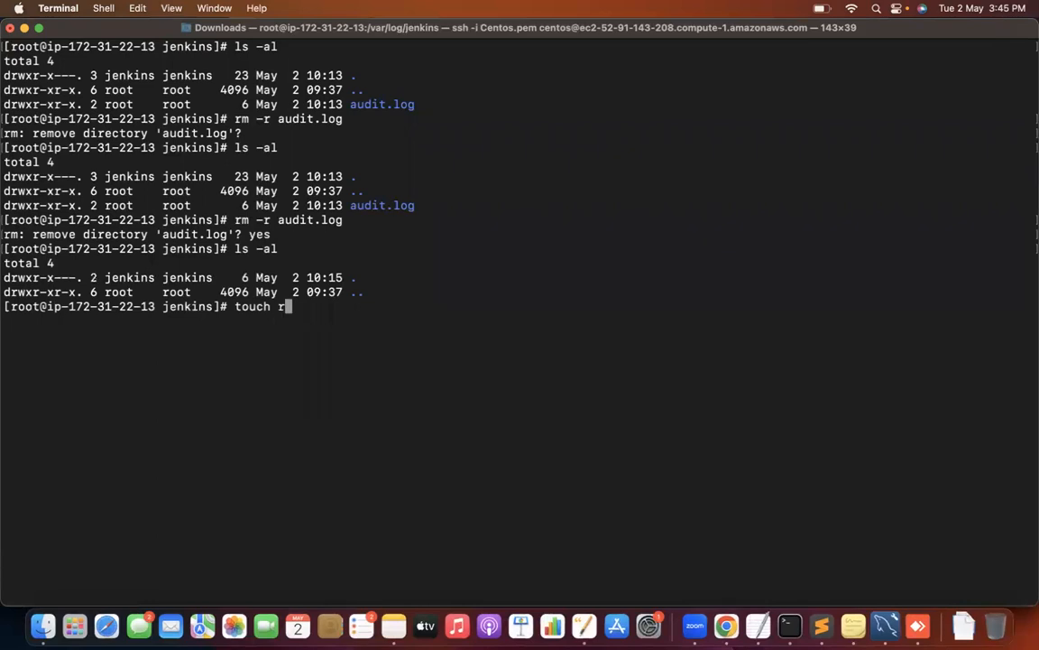
{"action": "type", "text": ".log"}
{"action": "key", "text": "Return"}
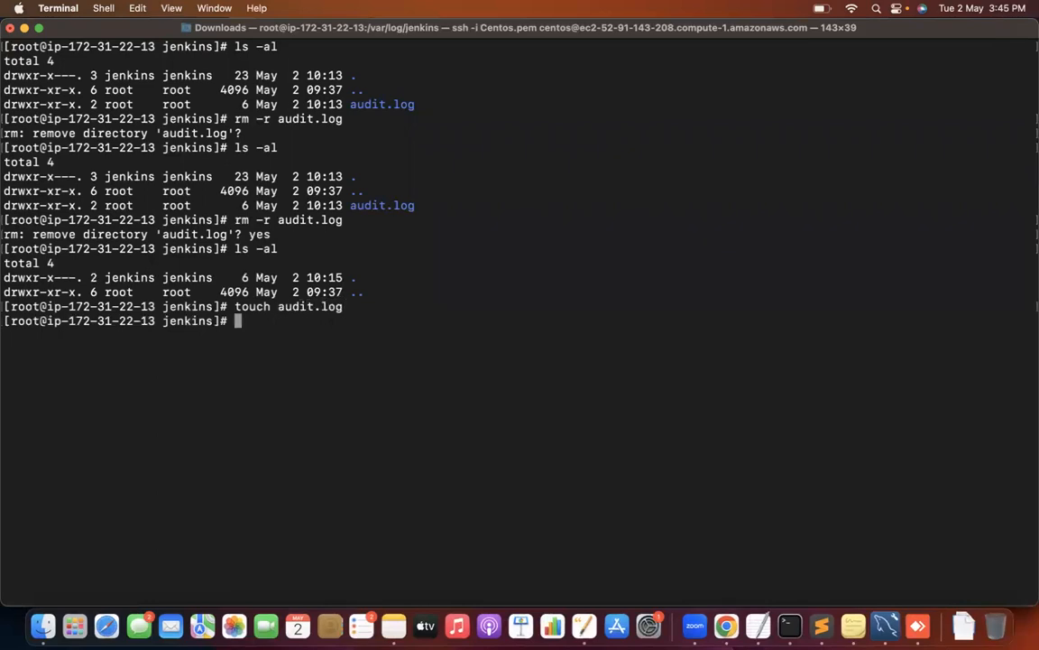
{"action": "type", "text": "ls -al"}
{"action": "key", "text": "Return"}
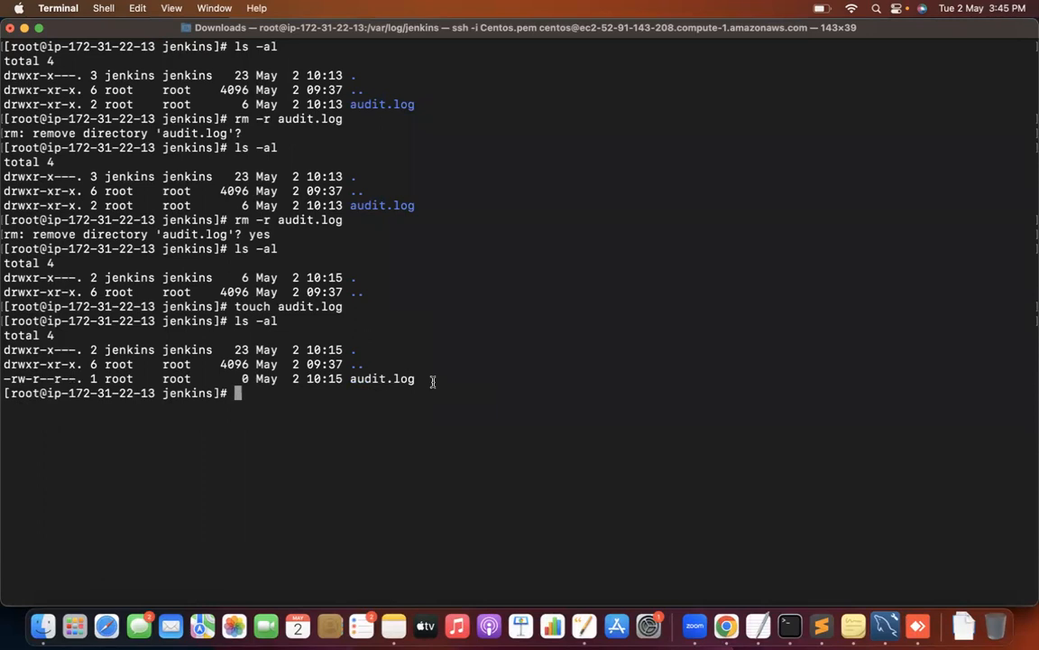
Step: Print the working directory and highlight its path and the audit.log file name in the output
{"action": "type", "text": "pwd"}
{"action": "key", "text": "Return"}
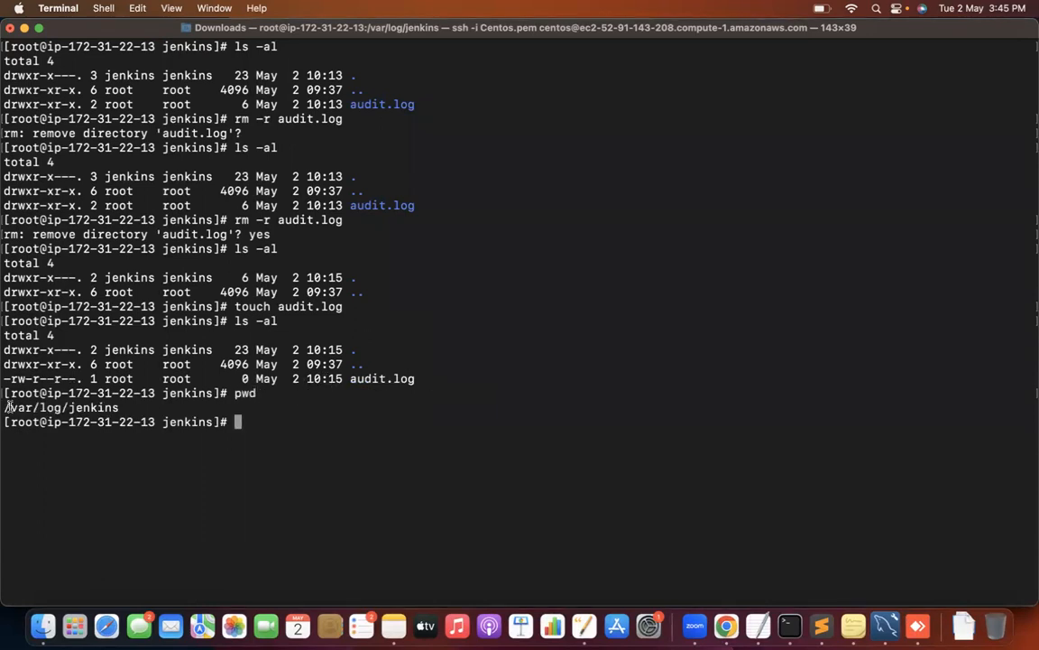
{"action": "left_click_drag", "start_coordinate": [6, 407], "coordinate": [120, 408]}
{"action": "left_click_drag", "start_coordinate": [416, 379], "coordinate": [339, 381]}
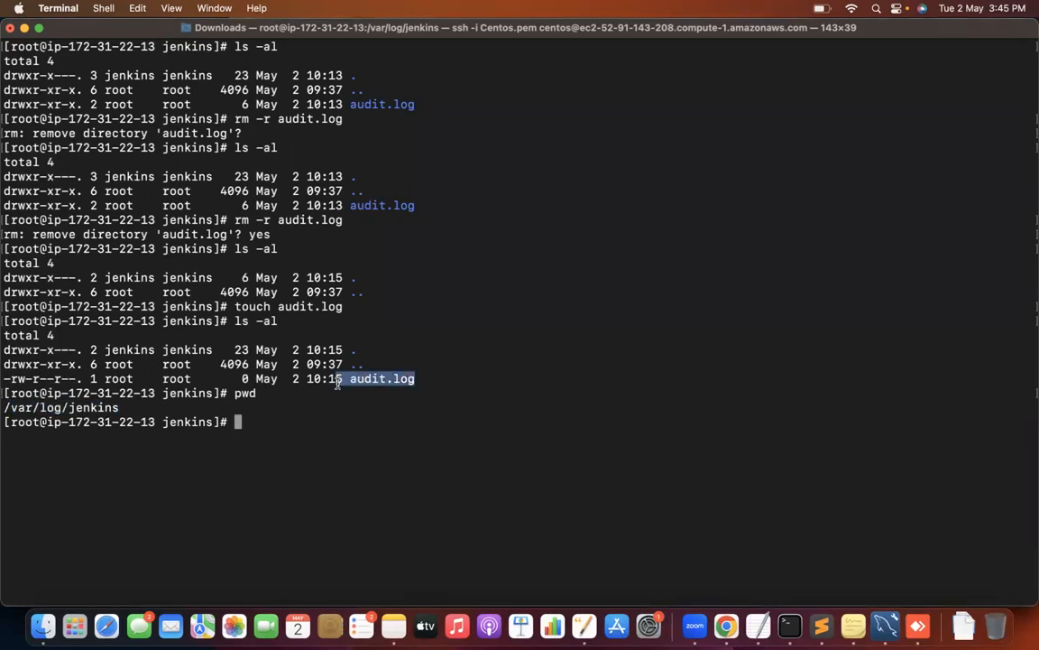
Step: Switch to Jenkins in Chrome, open Configure System from Manage Jenkins, and locate the Audit Trail section
{"action": "left_click", "coordinate": [726, 626]}
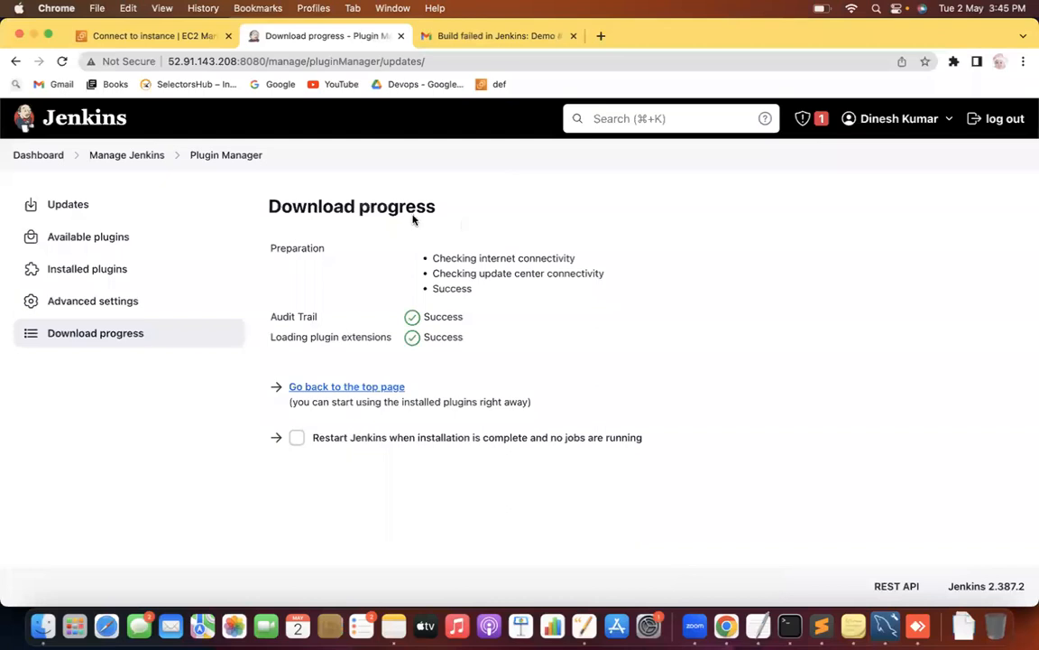
{"action": "left_click", "coordinate": [126, 157]}
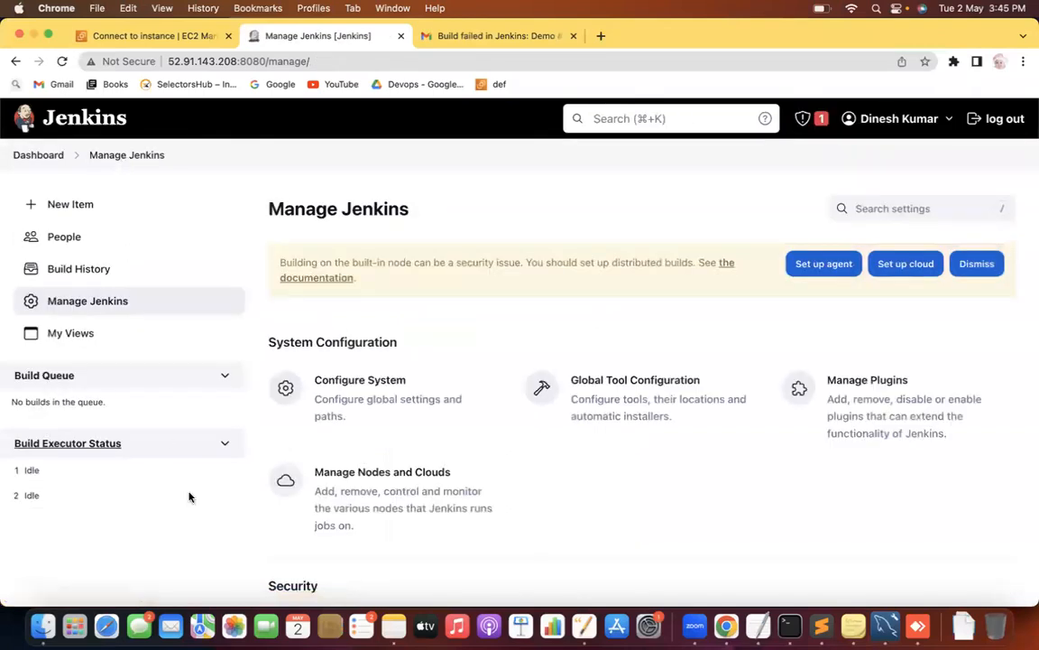
{"action": "left_click", "coordinate": [377, 385]}
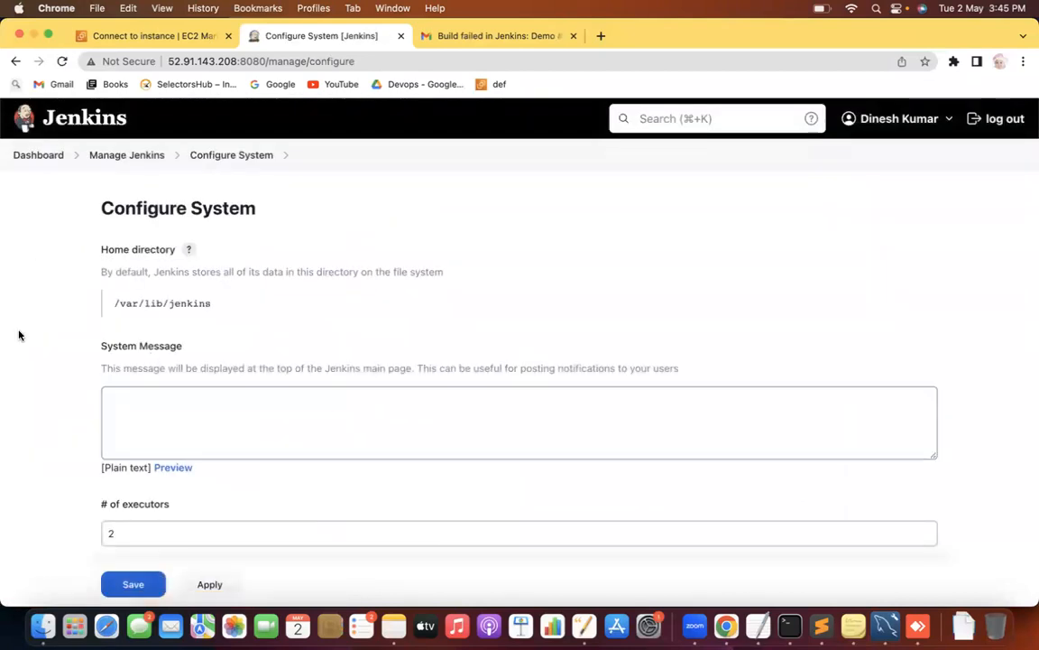
{"action": "scroll", "coordinate": [63, 372], "scroll_direction": "down", "scroll_amount": 10}
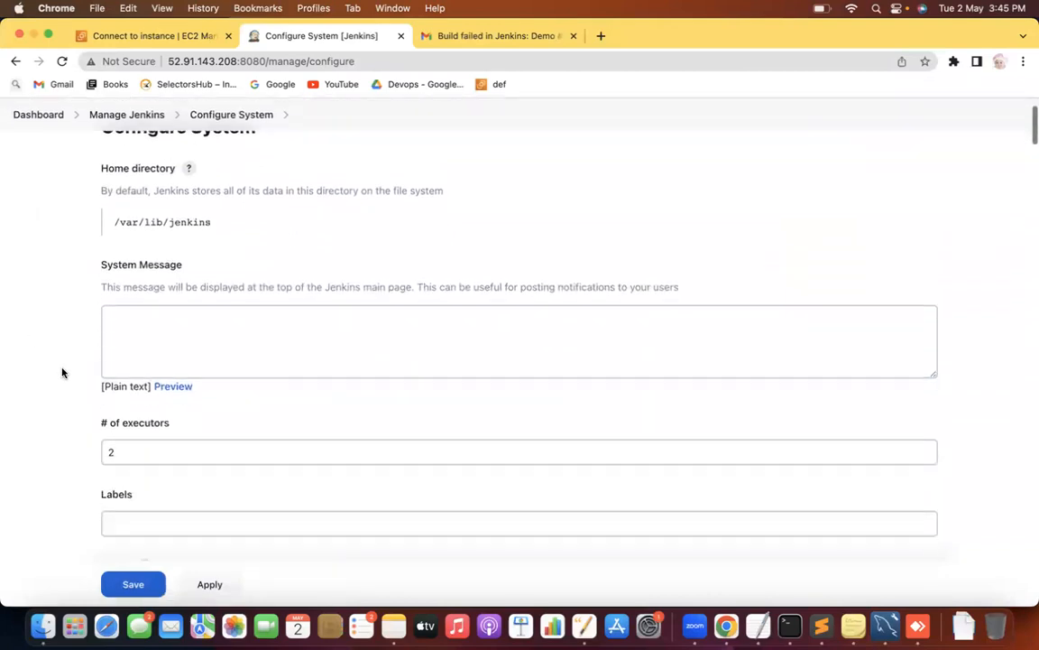
{"action": "scroll", "coordinate": [62, 372], "scroll_direction": "down", "scroll_amount": 3}
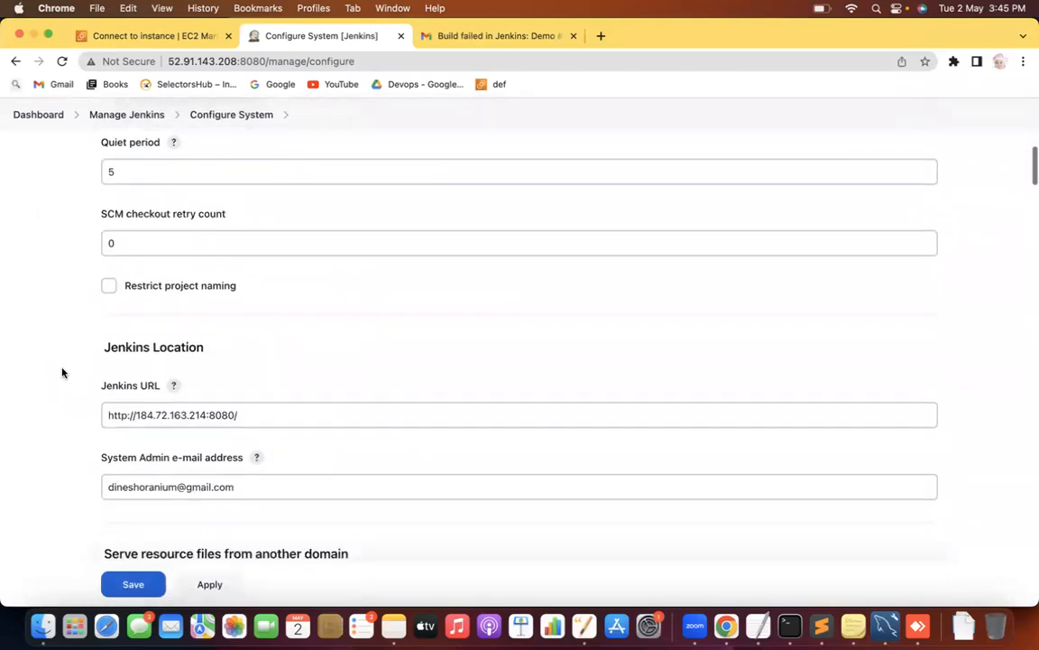
{"action": "scroll", "coordinate": [63, 372], "scroll_direction": "down", "scroll_amount": 10}
{"action": "scroll", "coordinate": [62, 371], "scroll_direction": "down", "scroll_amount": 10}
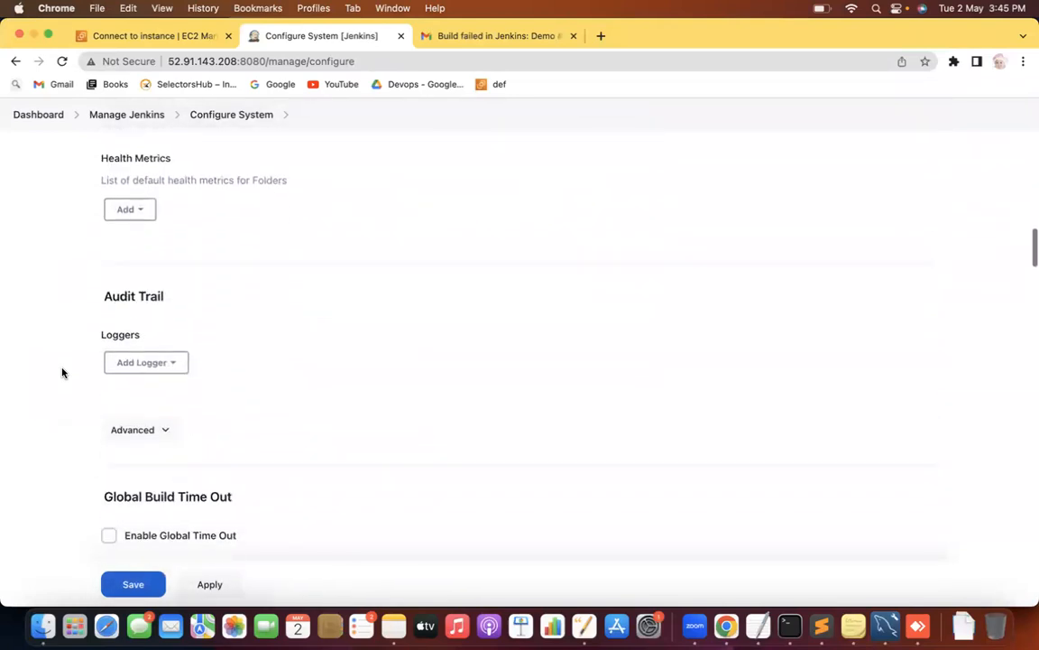
{"action": "left_click_drag", "start_coordinate": [102, 295], "coordinate": [189, 297]}
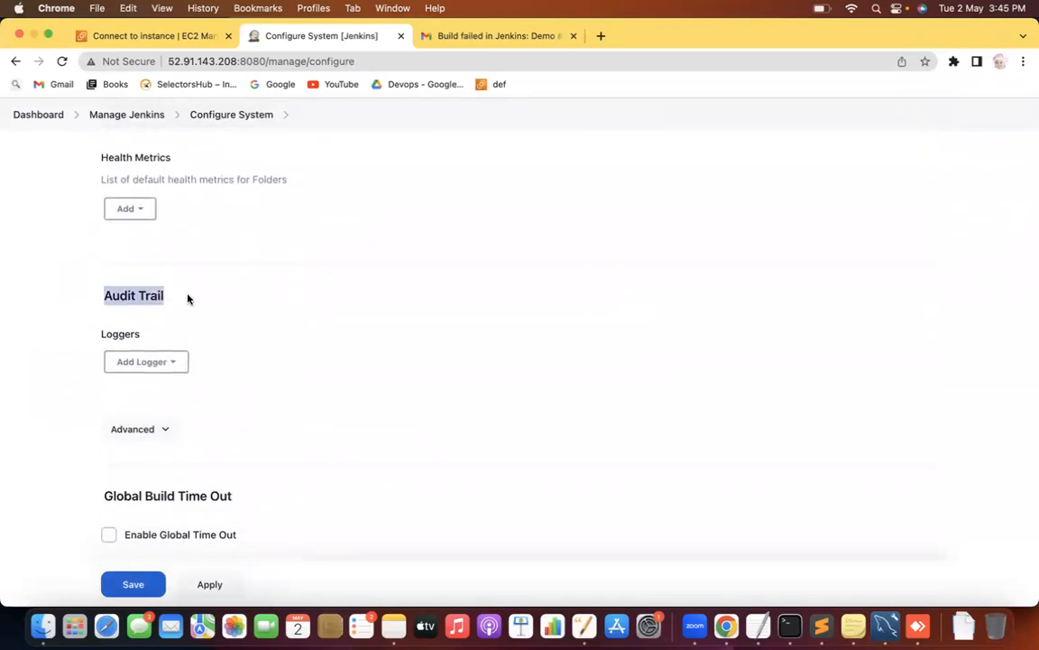
Step: Add a Log file logger to the Audit Trail section
{"action": "left_click", "coordinate": [170, 370]}
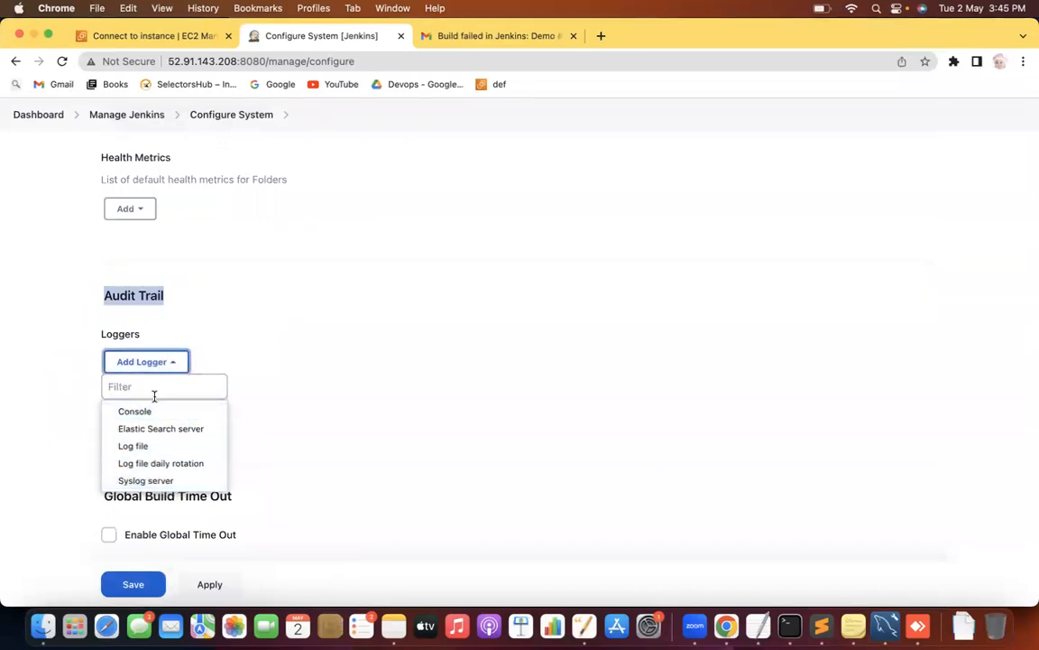
{"action": "left_click", "coordinate": [137, 446]}
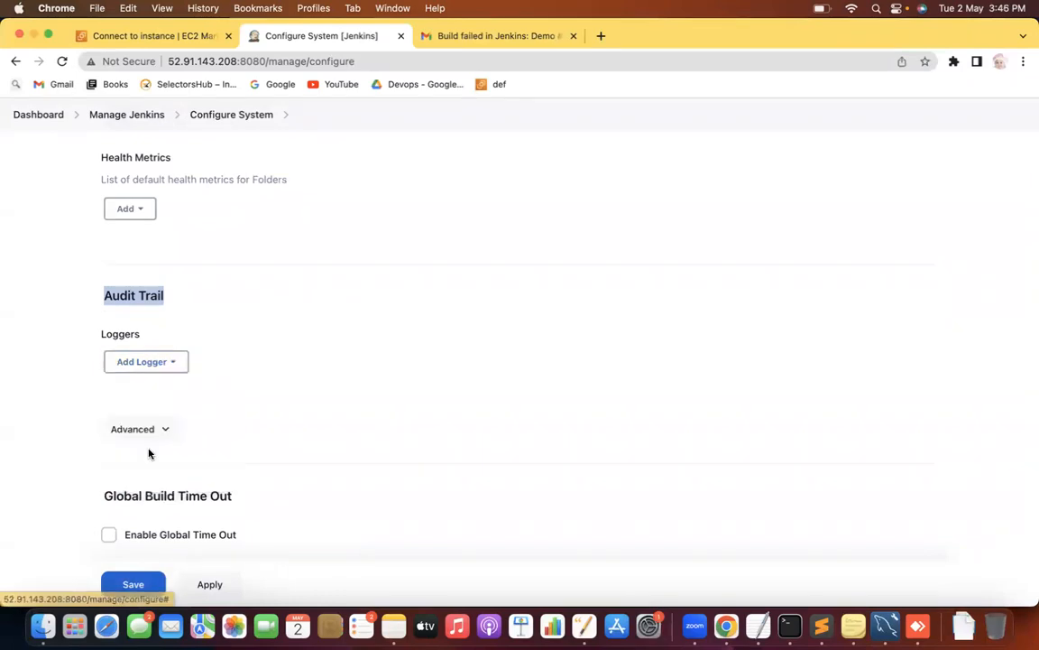
{"action": "left_click", "coordinate": [37, 394]}
{"action": "scroll", "coordinate": [37, 394], "scroll_direction": "down", "scroll_amount": 3}
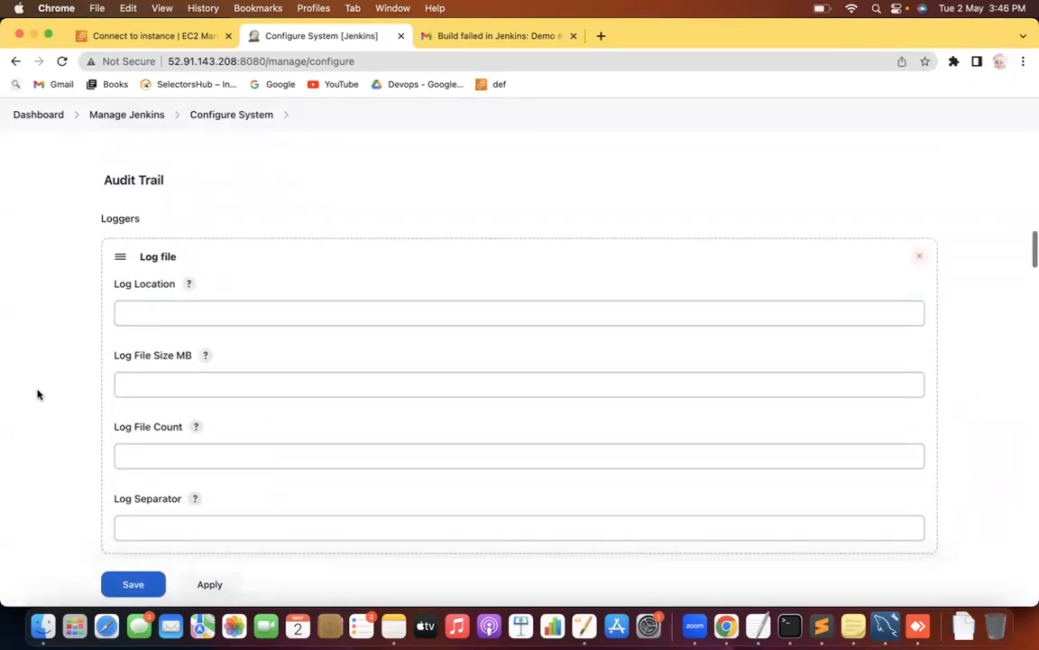
Step: Set the logger's Log Location to /var/log/jenkins/audit.log, copying the directory path from the terminal output
{"action": "left_click", "coordinate": [197, 308]}
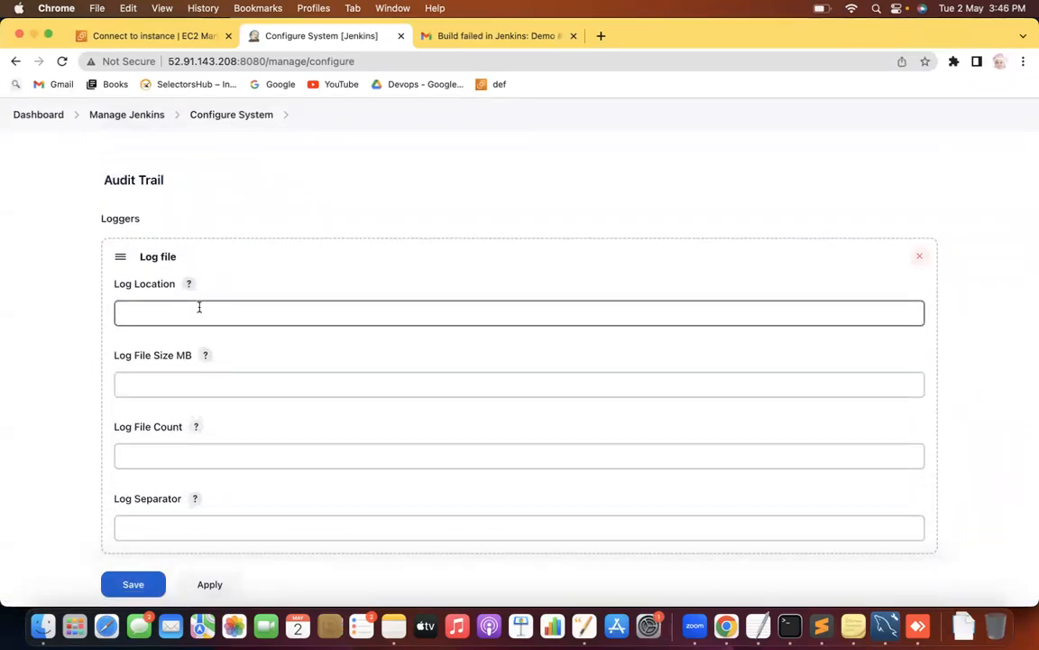
{"action": "key", "text": "super+Tab"}
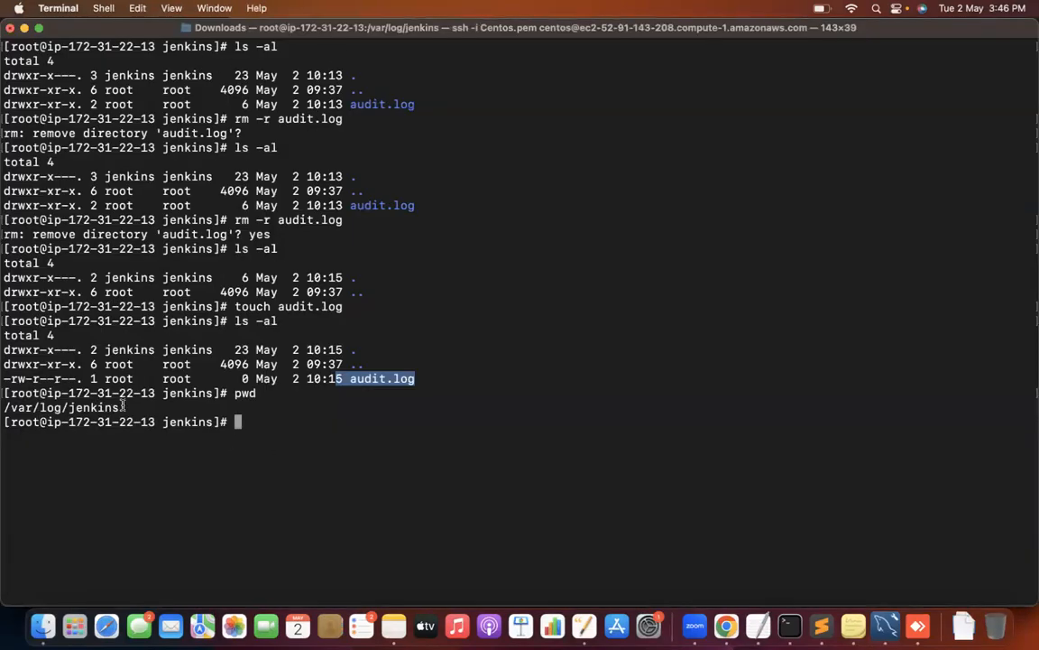
{"action": "left_click_drag", "start_coordinate": [123, 407], "coordinate": [3, 408]}
{"action": "key", "text": "super+c"}
{"action": "key", "text": "super+Tab"}
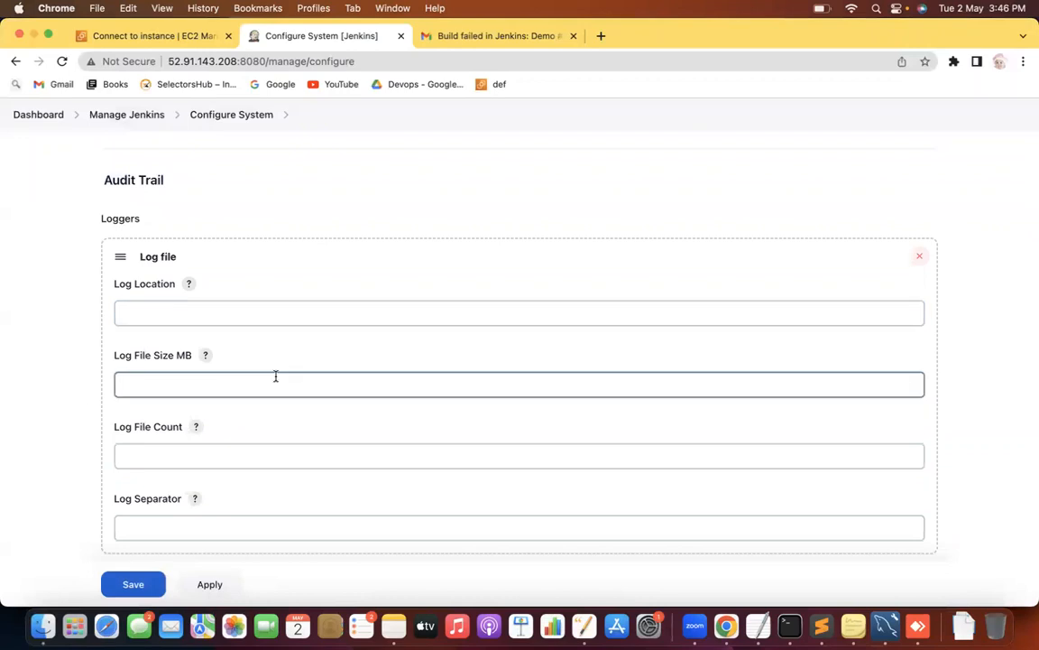
{"action": "left_click", "coordinate": [195, 313]}
{"action": "key", "text": "super+v"}
{"action": "type", "text": "/audi"}
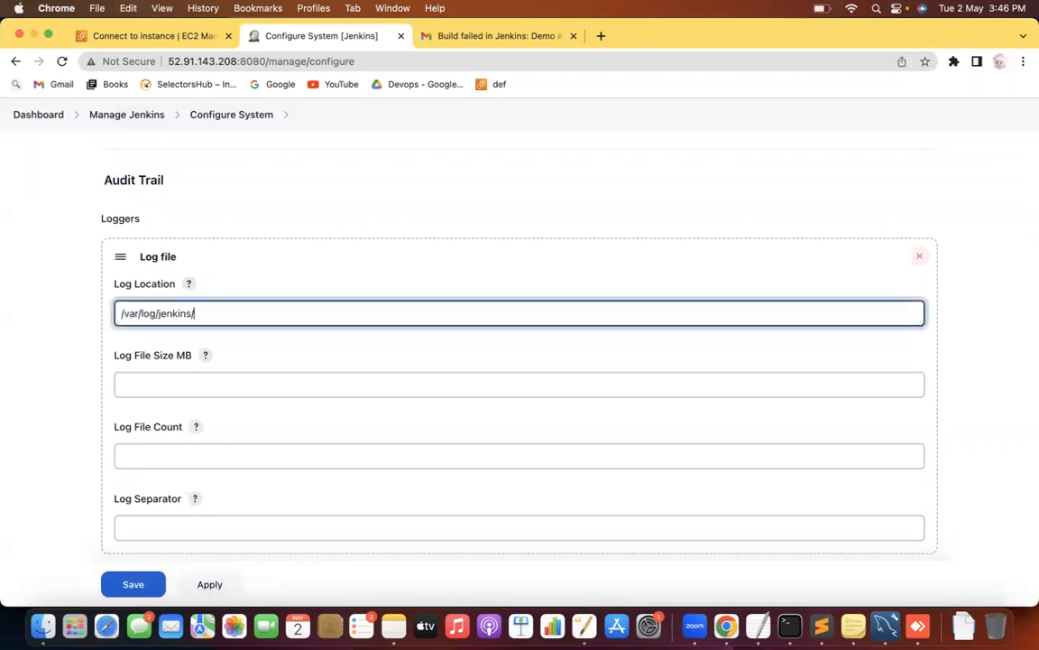
{"action": "type", "text": ".log"}
{"action": "left_click", "coordinate": [61, 369]}
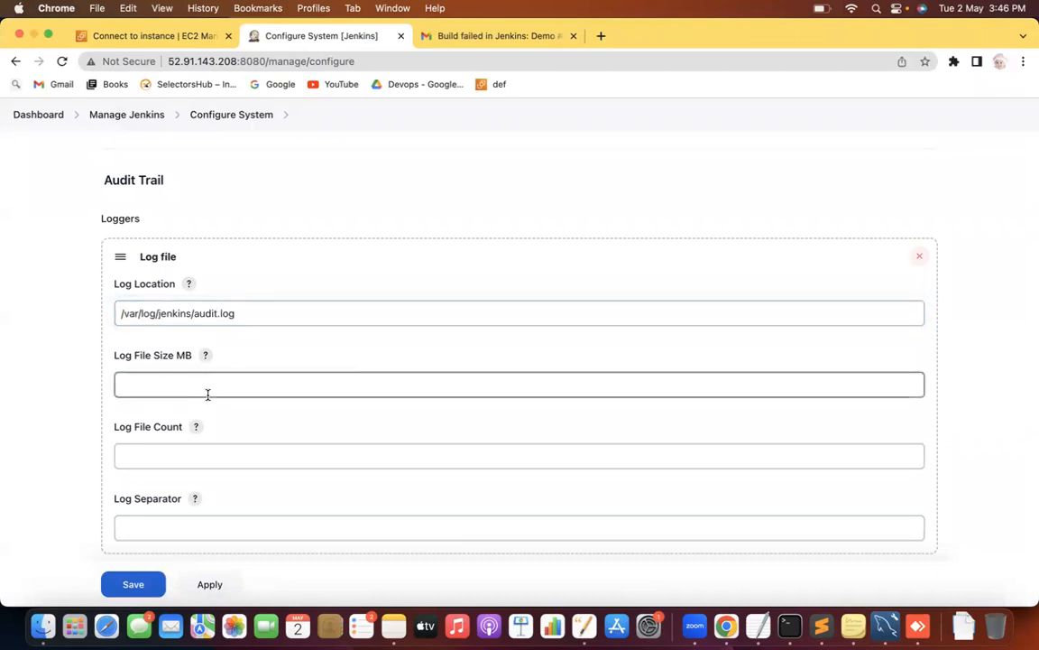
Step: Set the logger's Log File Size MB to 5MB and its Log File Count to 5
{"action": "left_click_drag", "start_coordinate": [114, 354], "coordinate": [190, 356]}
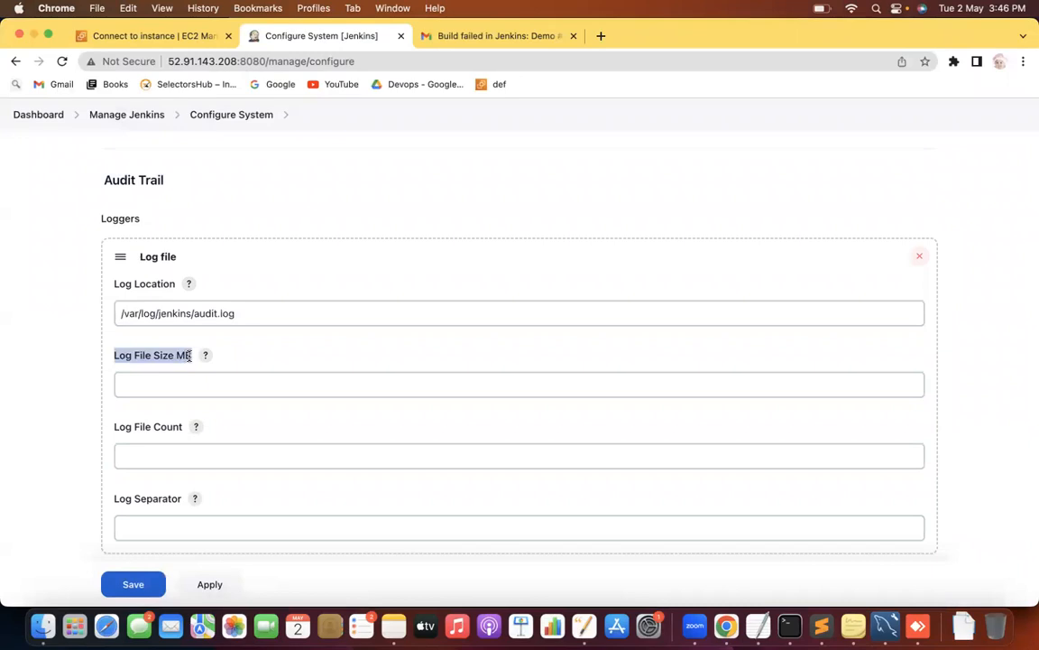
{"action": "left_click", "coordinate": [164, 373]}
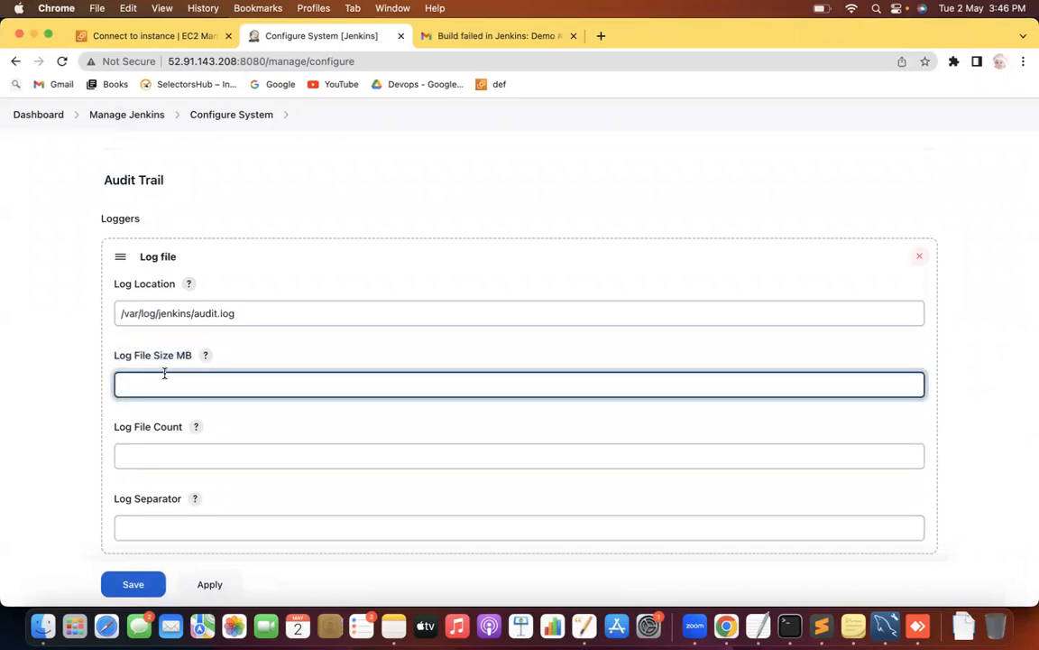
{"action": "type", "text": "5MB"}
{"action": "left_click", "coordinate": [28, 416]}
{"action": "scroll", "coordinate": [27, 417], "scroll_direction": "down", "scroll_amount": 2}
{"action": "left_click_drag", "start_coordinate": [154, 297], "coordinate": [89, 300]}
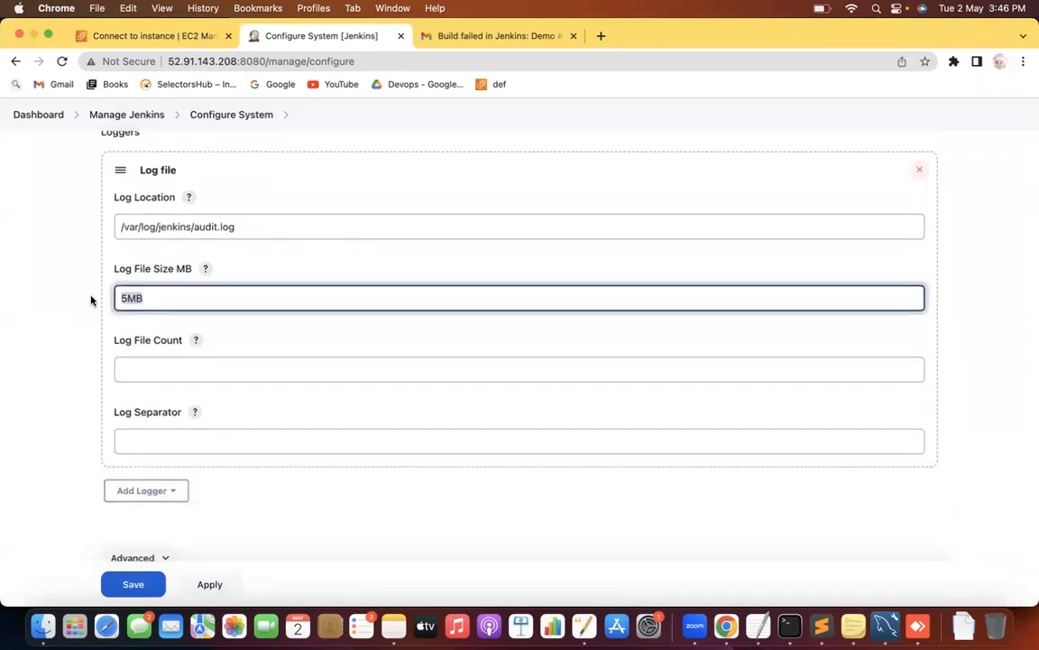
{"action": "left_click", "coordinate": [171, 369]}
{"action": "type", "text": "5"}
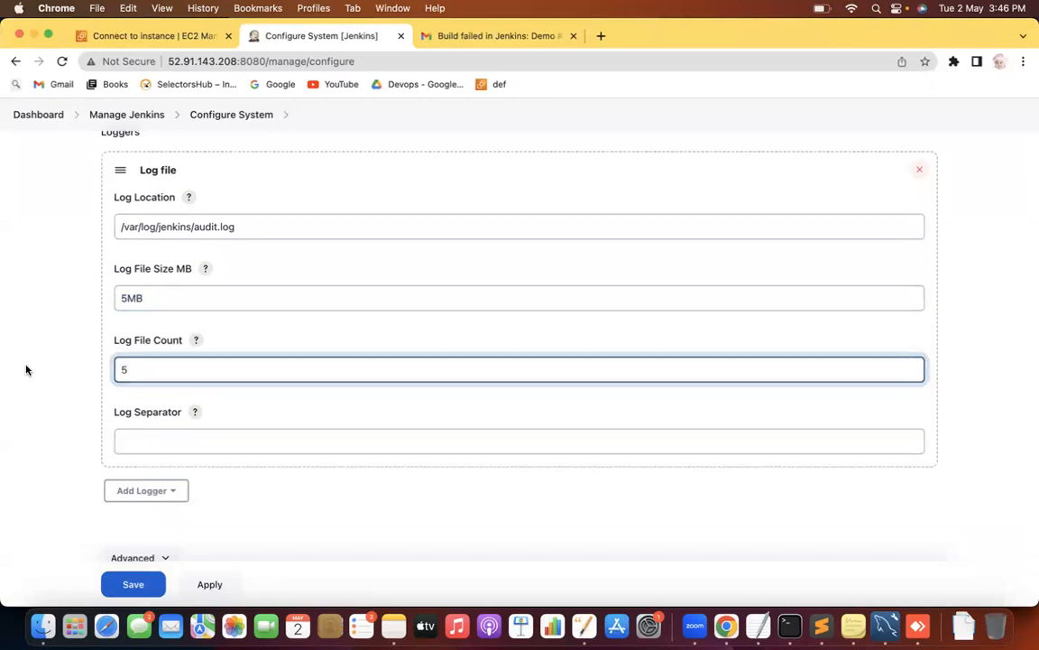
Step: Leave the Log Separator empty, then apply and save the system configuration
{"action": "left_click", "coordinate": [176, 299]}
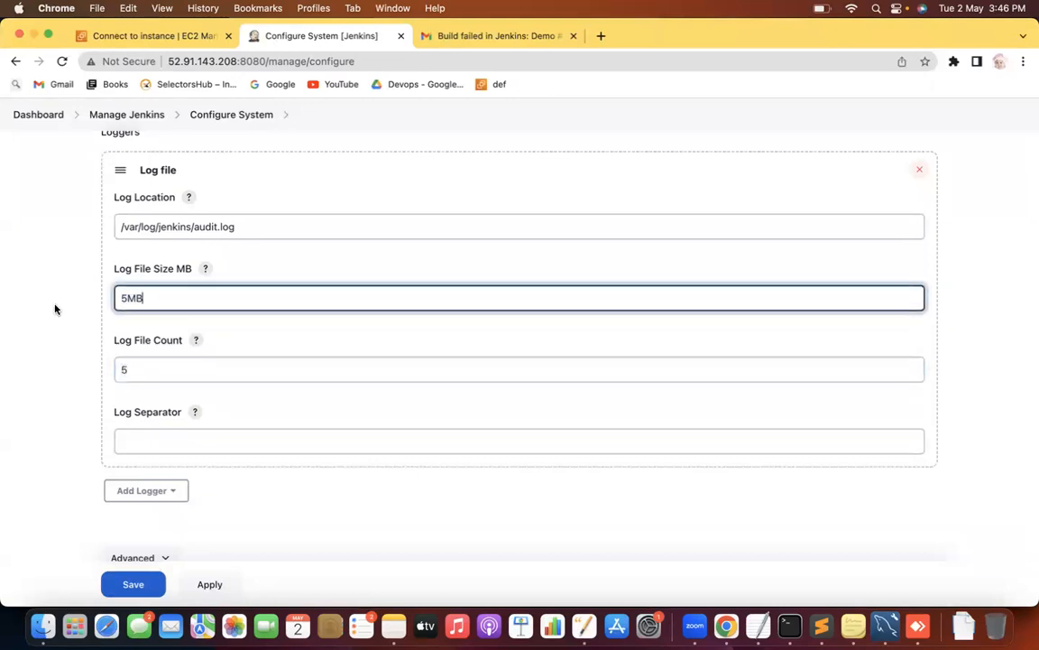
{"action": "left_click", "coordinate": [47, 378]}
{"action": "scroll", "coordinate": [46, 377], "scroll_direction": "down", "scroll_amount": 1}
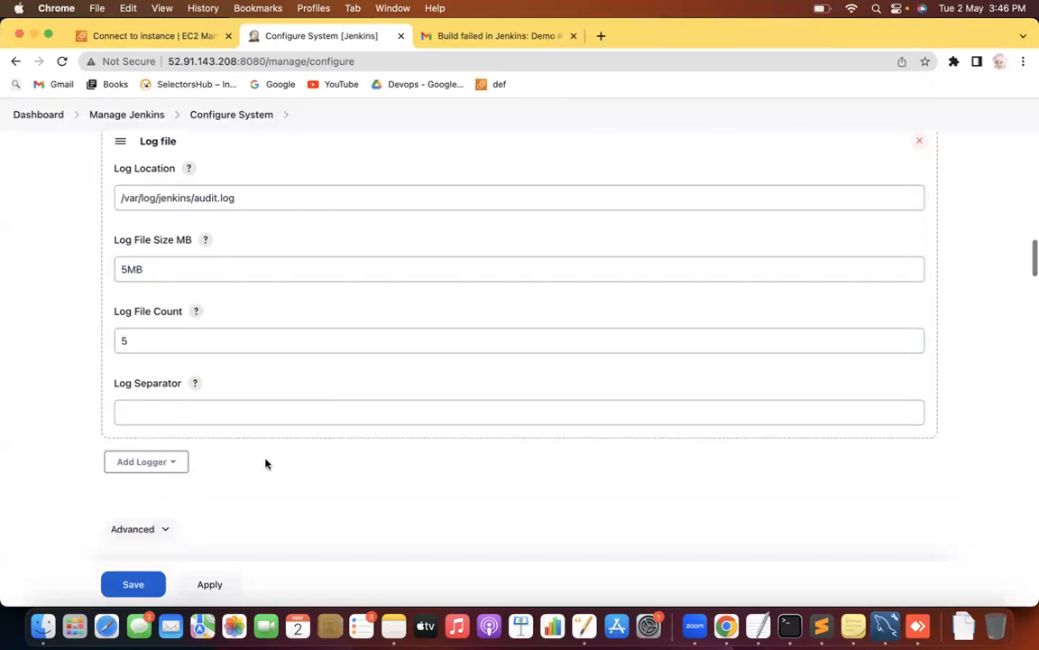
{"action": "left_click", "coordinate": [209, 586]}
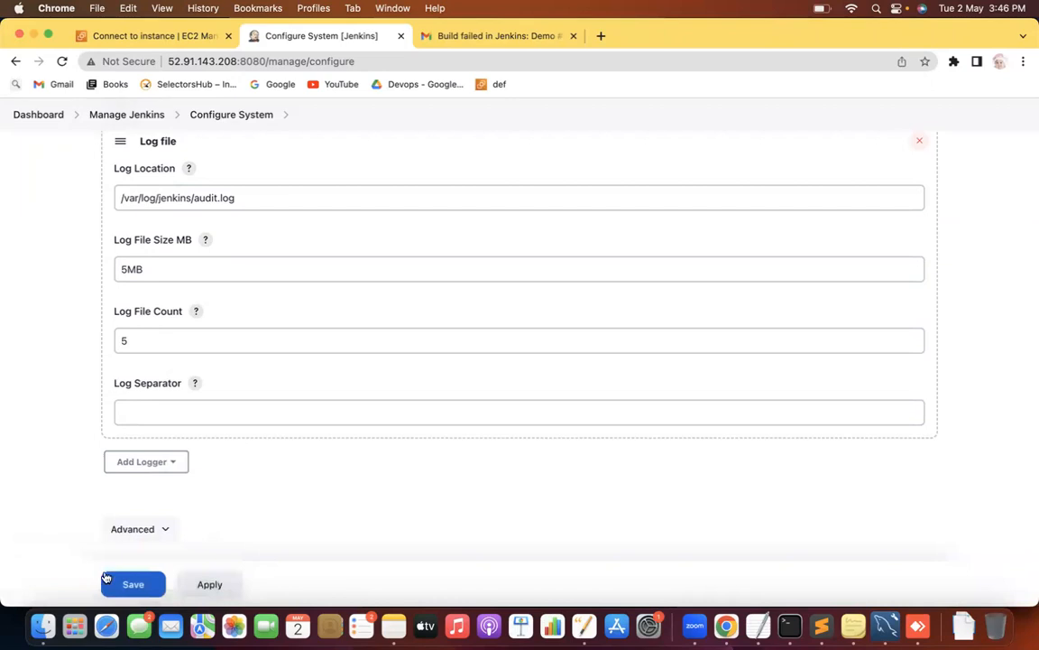
{"action": "left_click", "coordinate": [132, 582]}
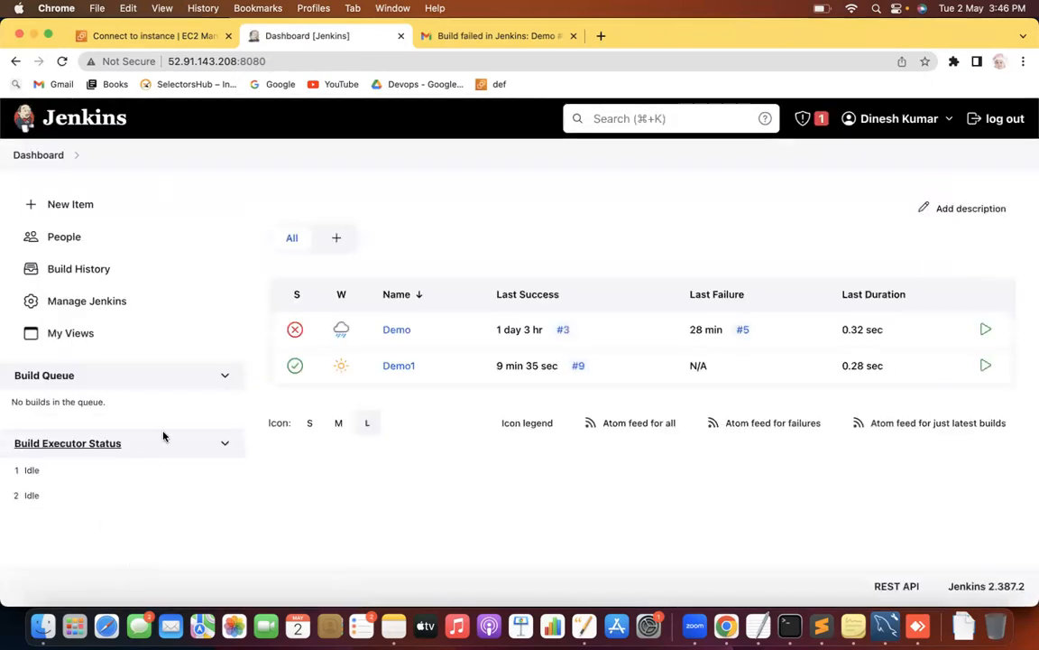
Step: Run a new build of the Demo1 project and open that build's console output
{"action": "left_click", "coordinate": [404, 368]}
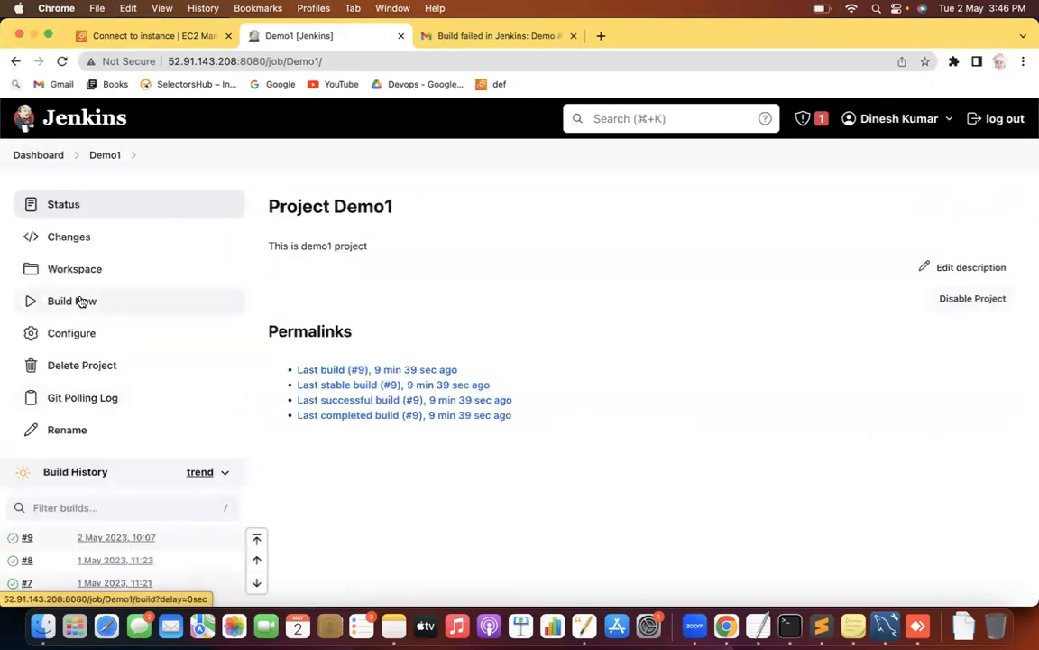
{"action": "left_click", "coordinate": [79, 302]}
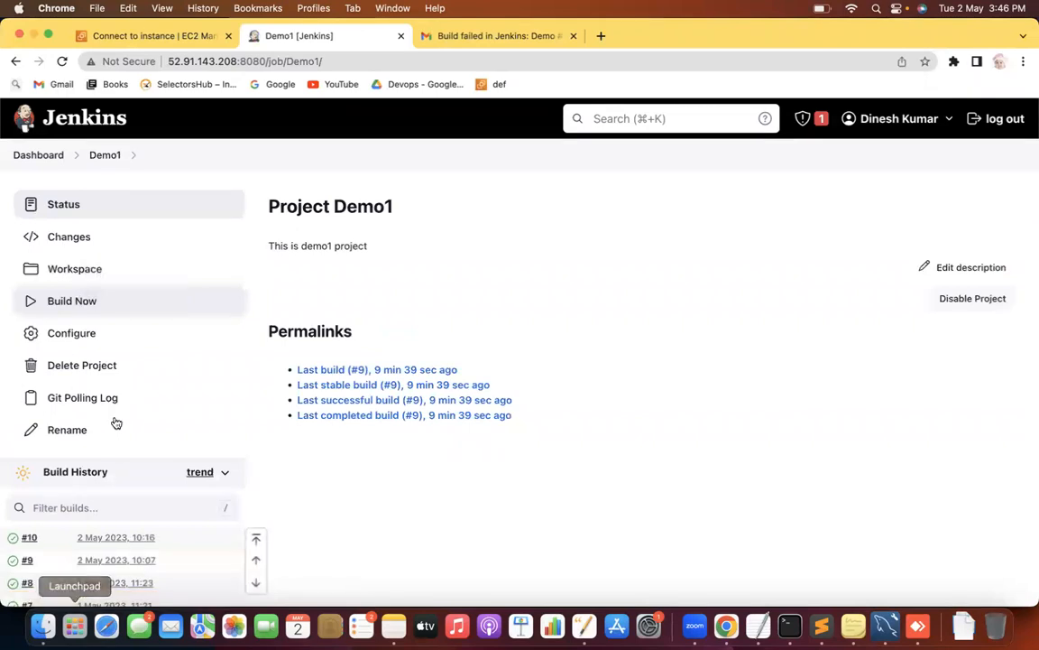
{"action": "left_click", "coordinate": [28, 538]}
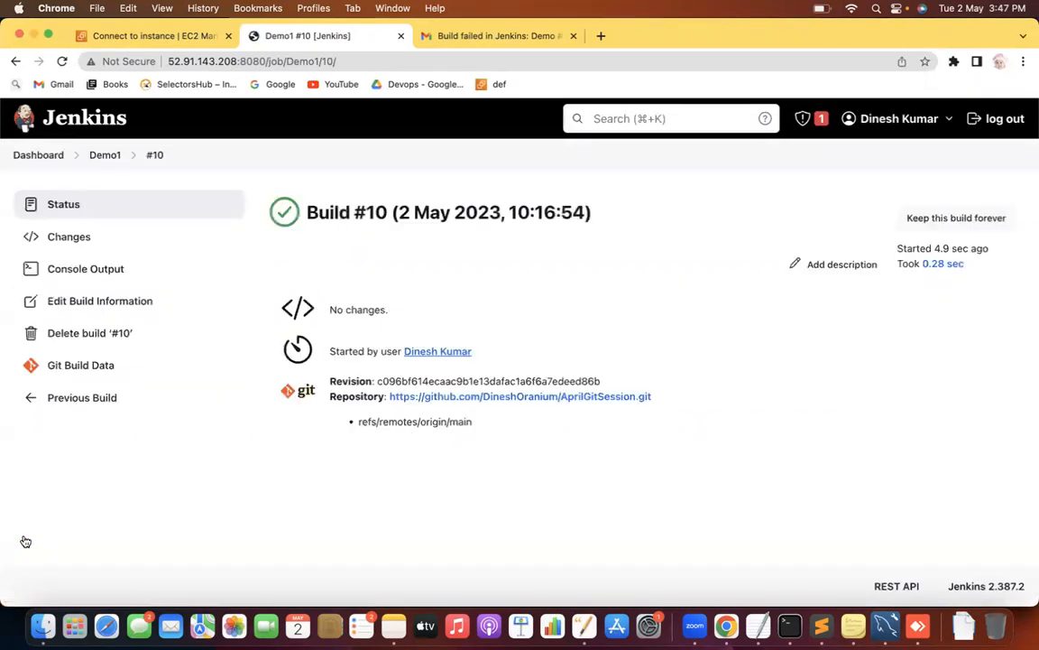
{"action": "left_click", "coordinate": [88, 271]}
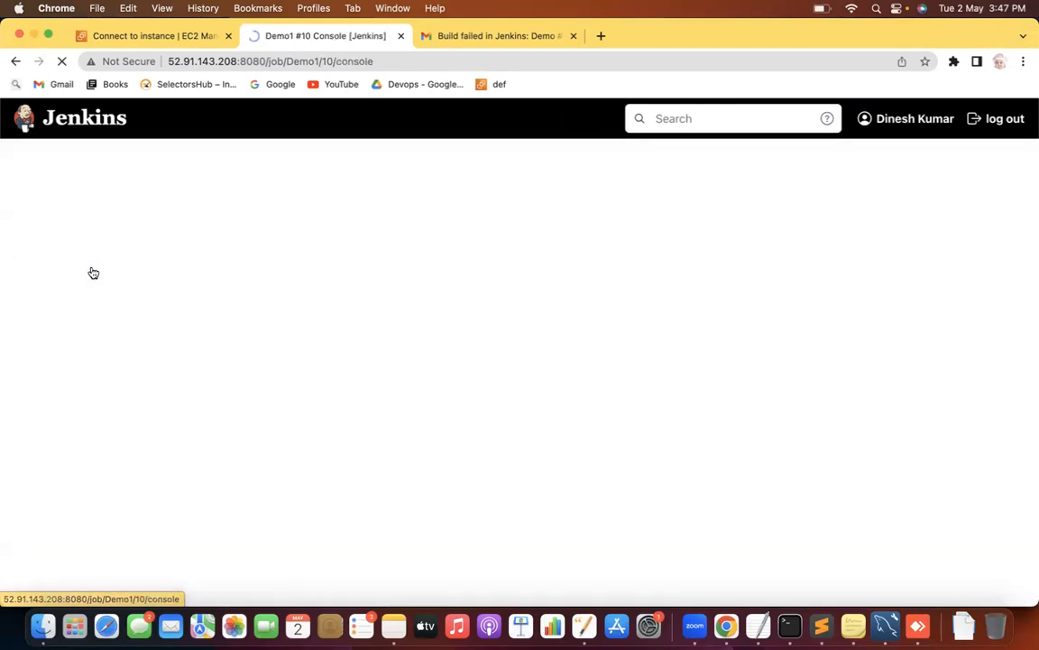
Step: Switch to Terminal, list /var/log/jenkins with ls -al, and highlight the audit.log.0 and audit.log.0.lck entries
{"action": "key", "text": "super+Tab"}
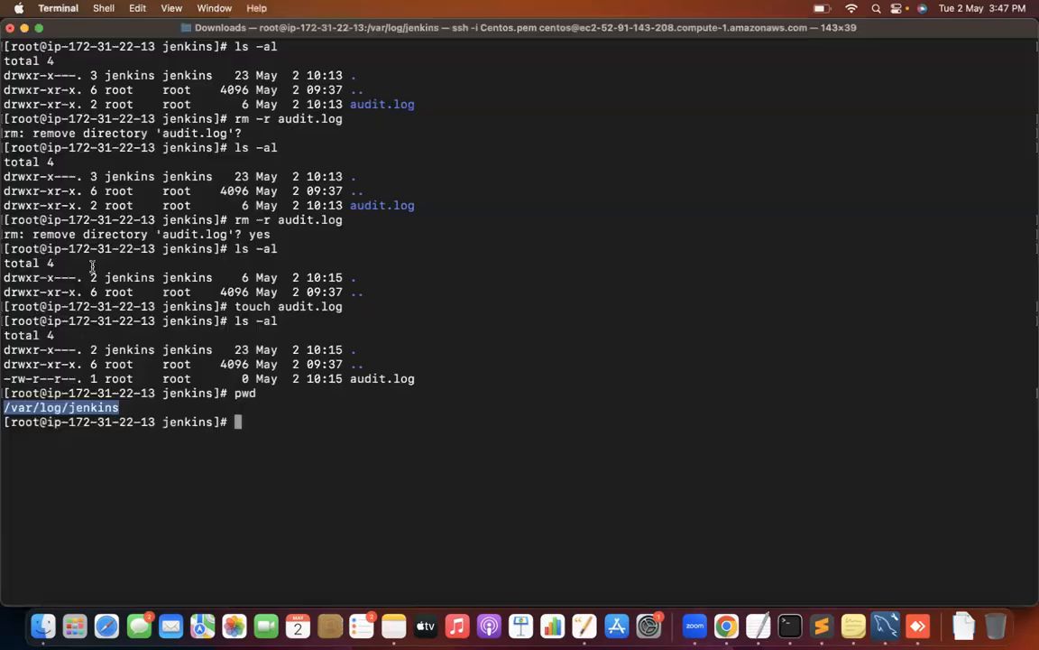
{"action": "left_click", "coordinate": [253, 415]}
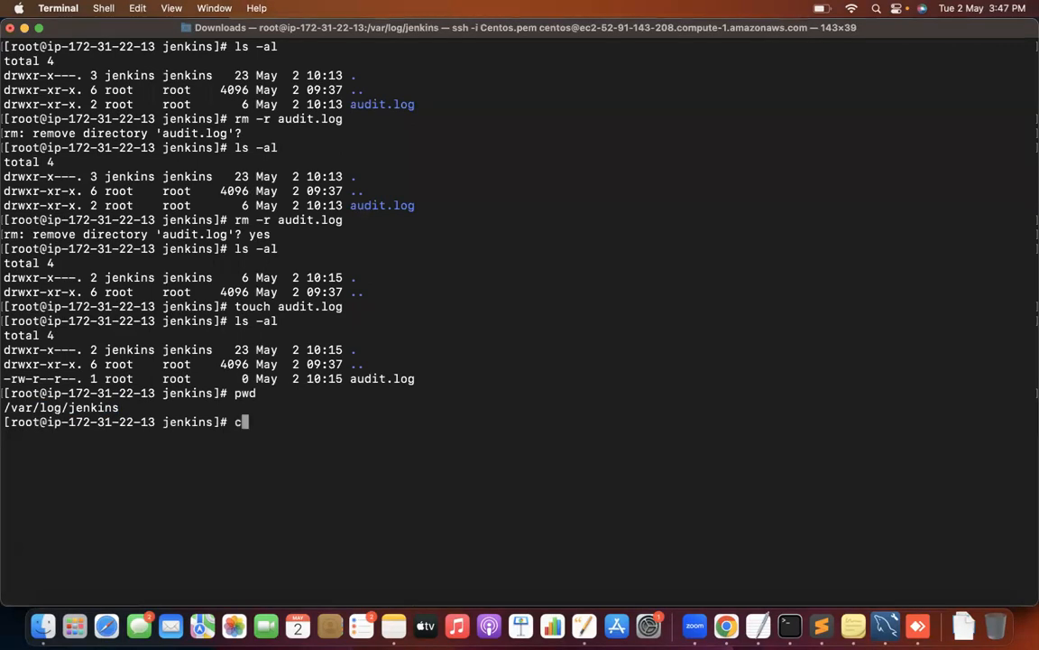
{"action": "type", "text": "ls -al"}
{"action": "key", "text": "Return"}
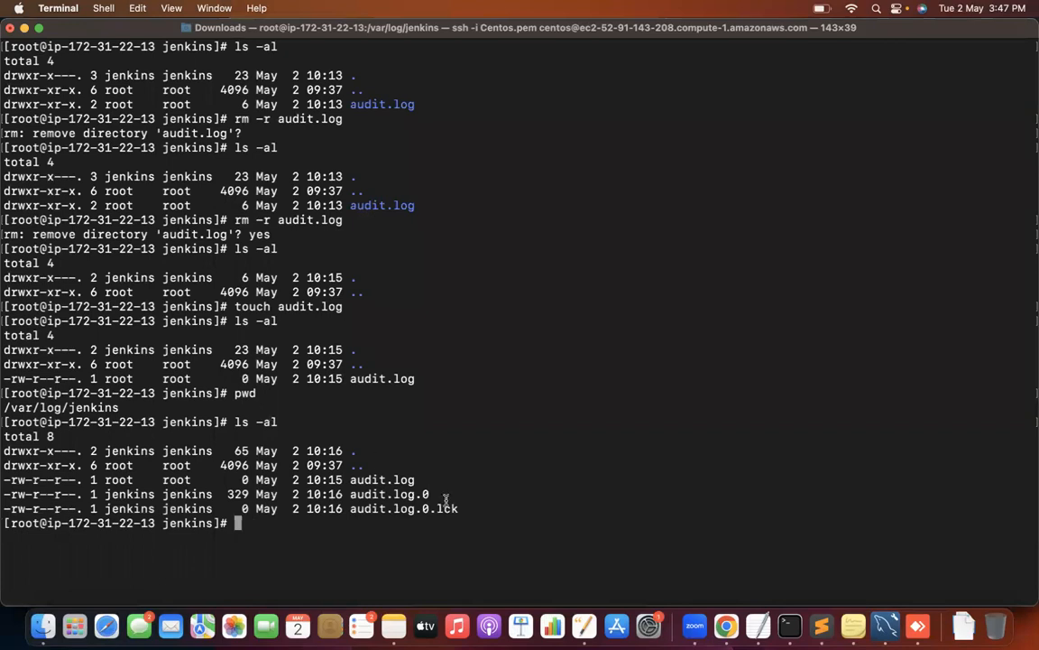
{"action": "left_click_drag", "start_coordinate": [458, 509], "coordinate": [338, 494]}
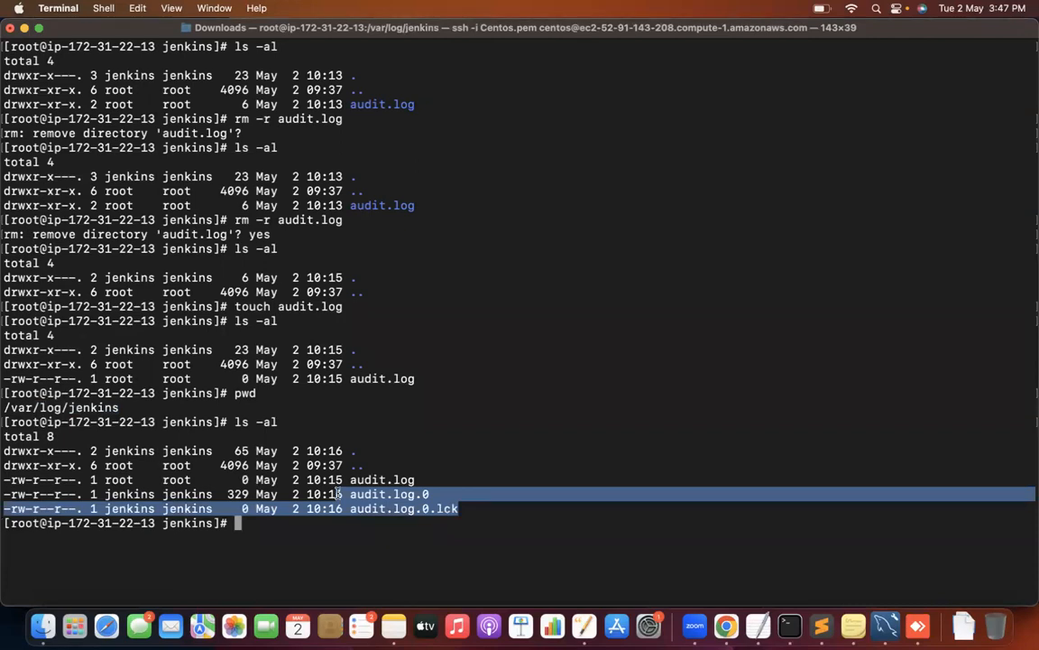
{"action": "left_click", "coordinate": [411, 529]}
Step: Print the contents of audit.log.0 with cat, reusing the file name from the listing
{"action": "left_click_drag", "start_coordinate": [430, 495], "coordinate": [350, 495]}
{"action": "key", "text": "super+c"}
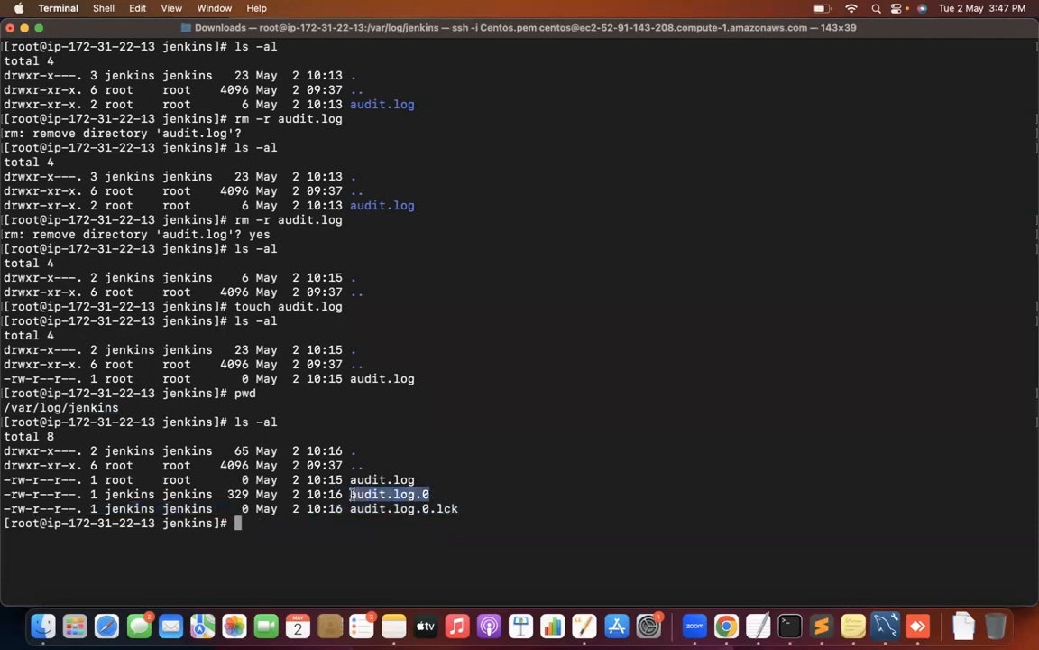
{"action": "left_click", "coordinate": [275, 529]}
{"action": "type", "text": "cat"}
{"action": "key", "text": "super+v"}
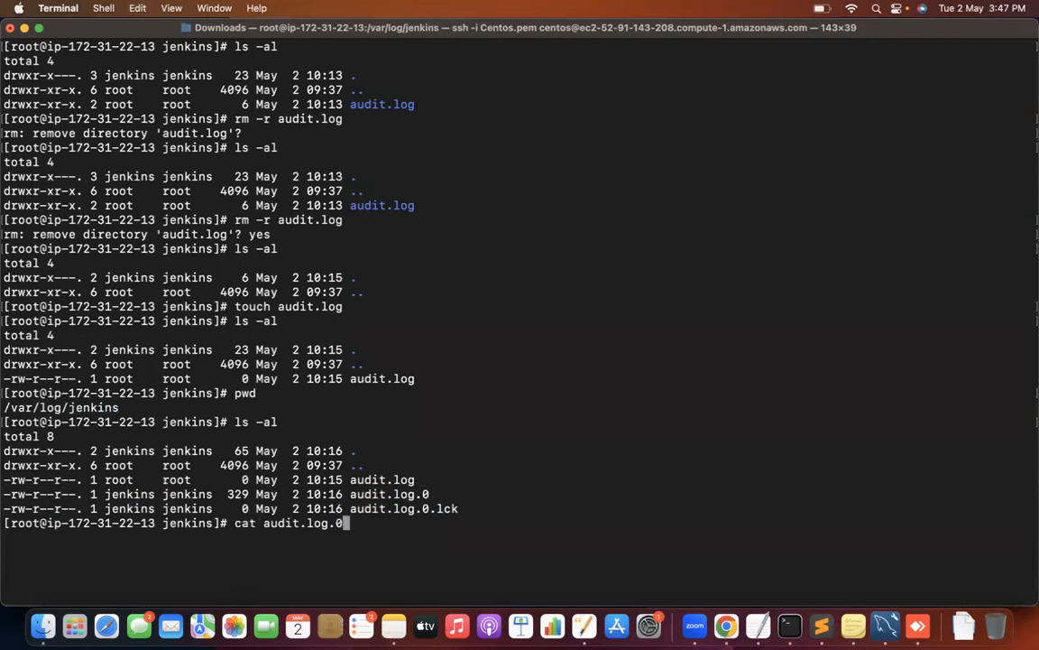
{"action": "key", "text": "Return"}
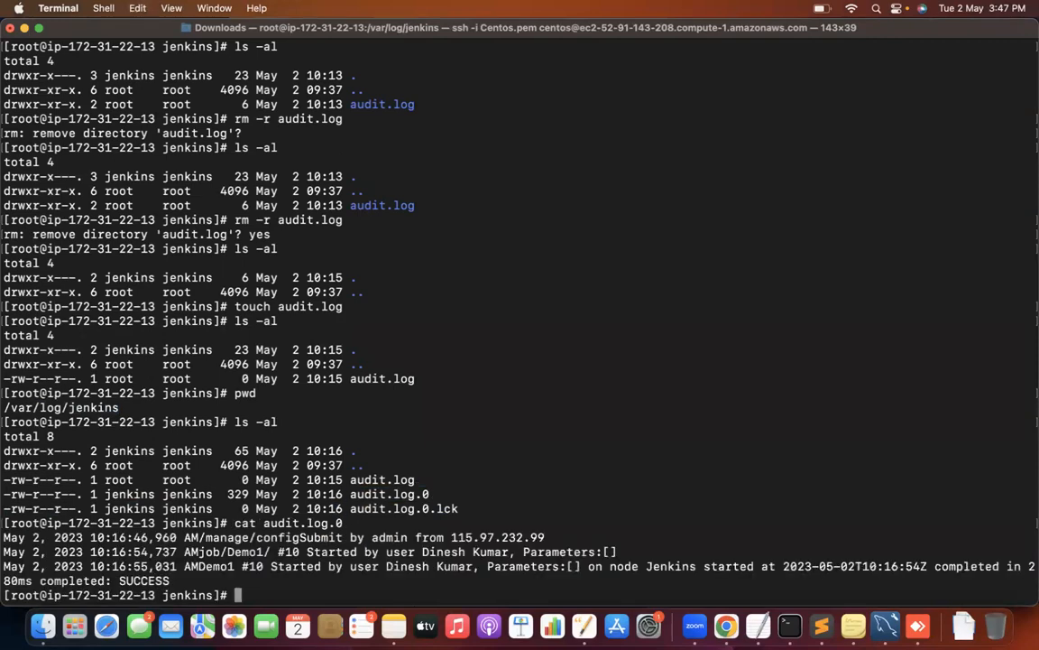
Step: Highlight the logged entries in the cat output and the timestamp of the first entry
{"action": "left_click_drag", "start_coordinate": [3, 535], "coordinate": [208, 576]}
{"action": "left_click", "coordinate": [316, 575]}
{"action": "left_click_drag", "start_coordinate": [11, 534], "coordinate": [176, 537]}
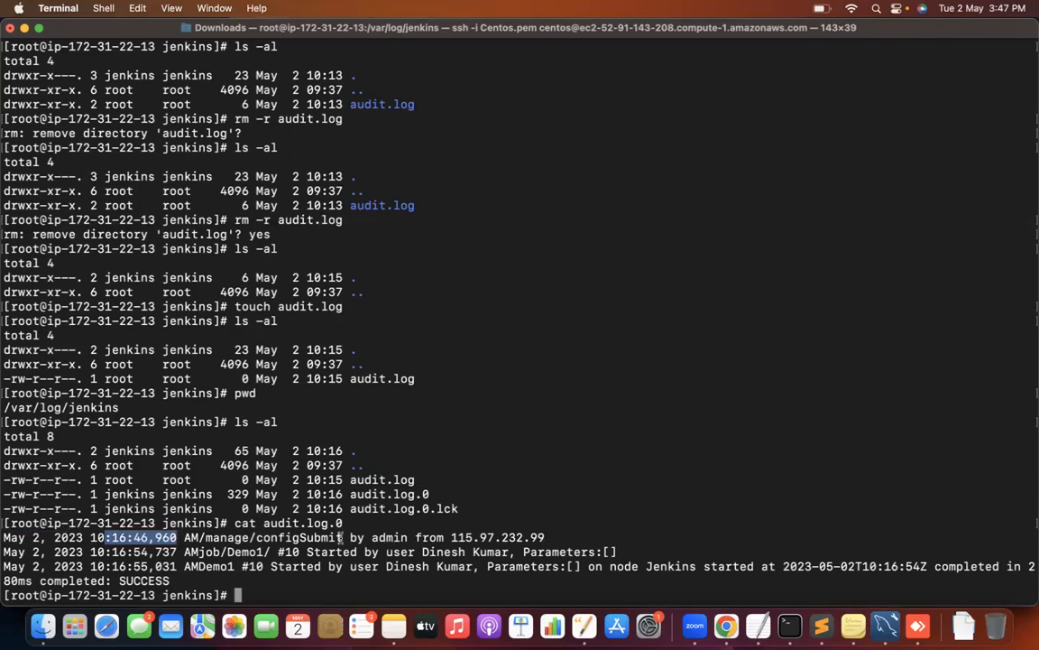
Step: Highlight the submitter, build start, completion time and status details in the audit entries, all entries together, and the audit.log.0 file name
{"action": "left_click_drag", "start_coordinate": [302, 538], "coordinate": [496, 538]}
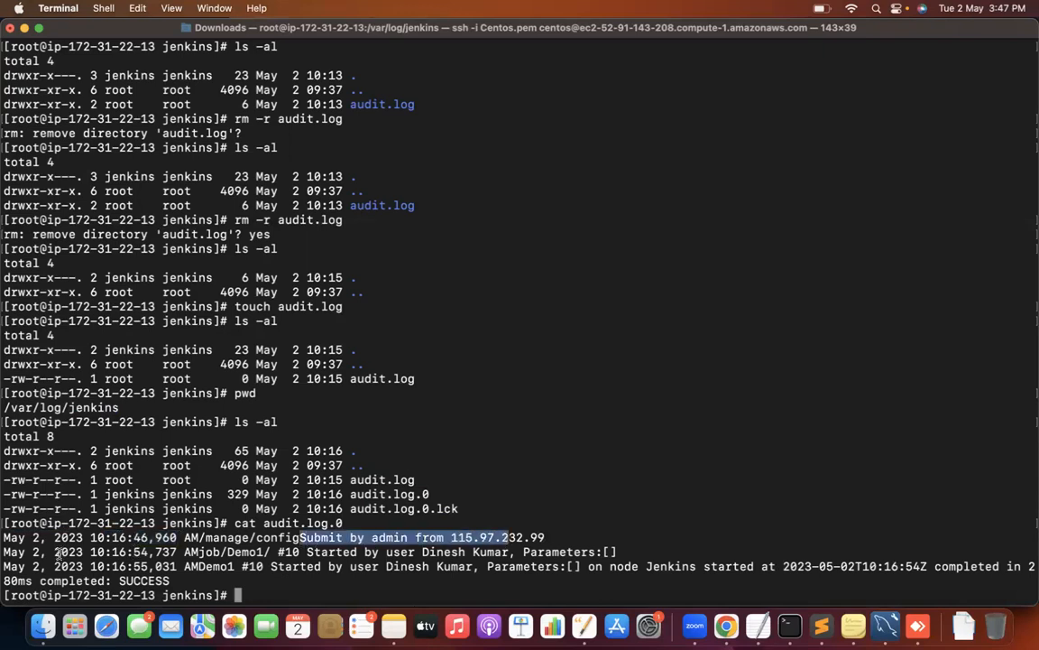
{"action": "left_click_drag", "start_coordinate": [54, 551], "coordinate": [419, 554]}
{"action": "left_click_drag", "start_coordinate": [588, 566], "coordinate": [697, 567]}
{"action": "left_click_drag", "start_coordinate": [877, 566], "coordinate": [914, 566]}
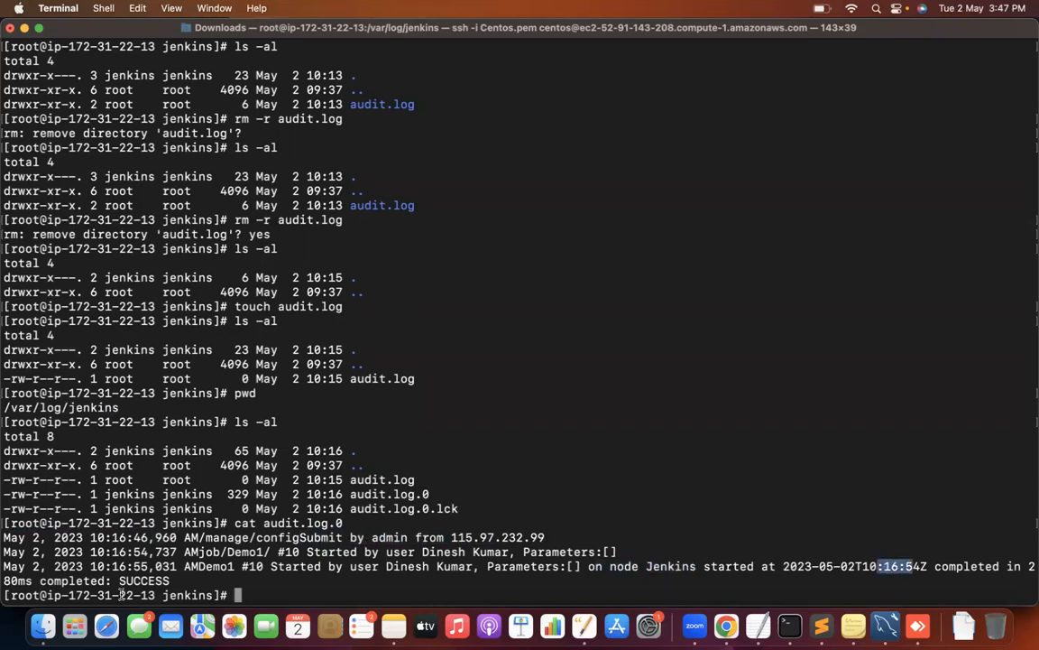
{"action": "left_click_drag", "start_coordinate": [124, 580], "coordinate": [198, 580]}
{"action": "left_click_drag", "start_coordinate": [4, 537], "coordinate": [185, 577]}
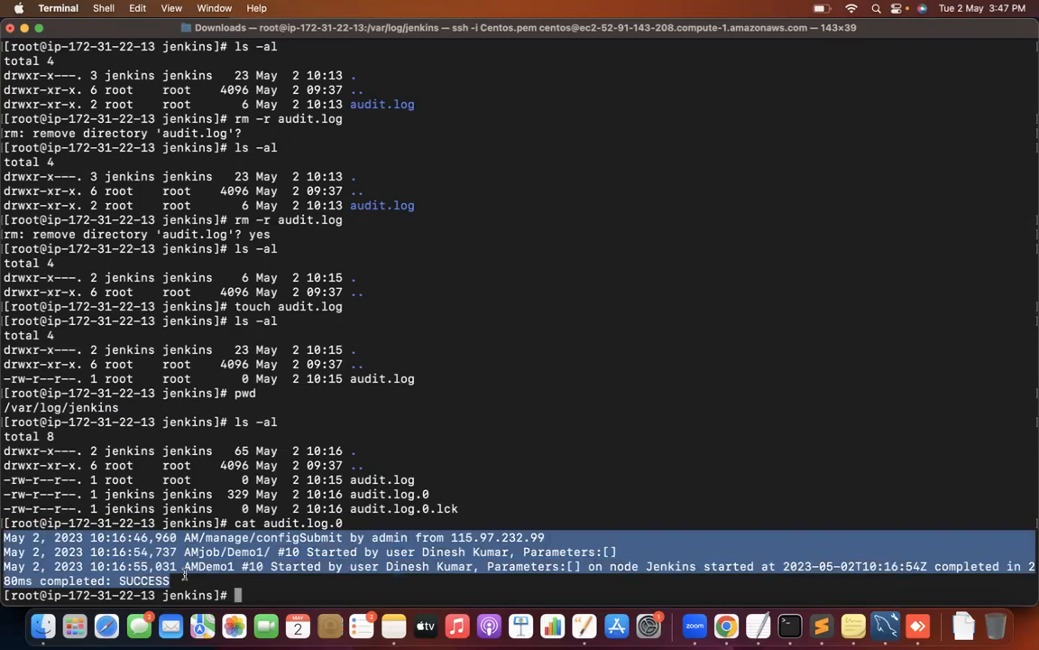
{"action": "left_click_drag", "start_coordinate": [430, 493], "coordinate": [350, 494]}
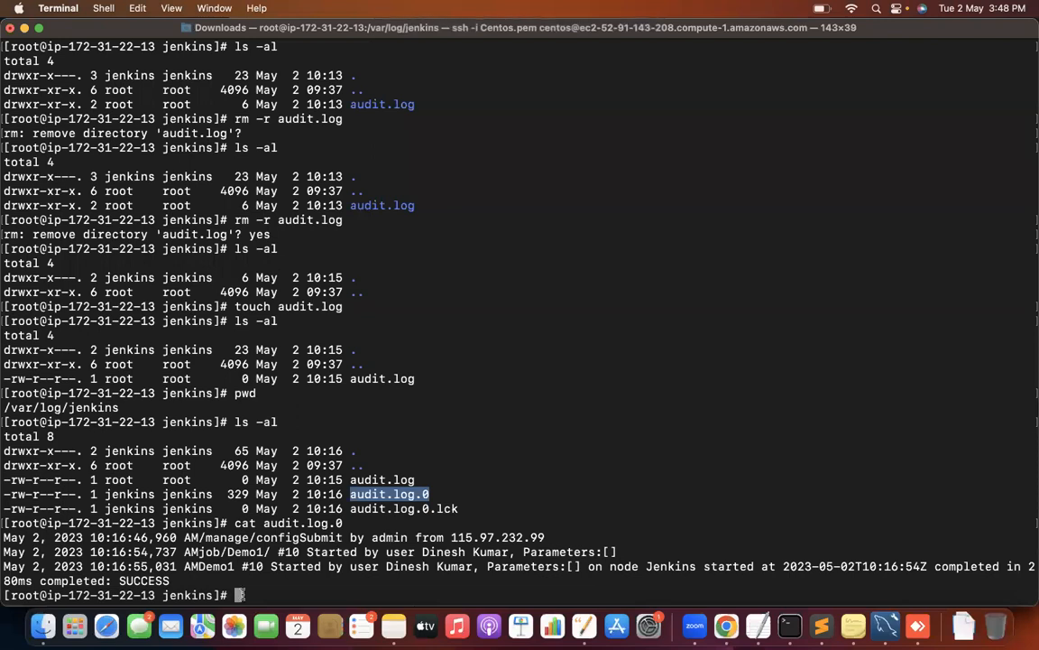
Step: Clear the terminal screen with the clear command
{"action": "left_click", "coordinate": [241, 593]}
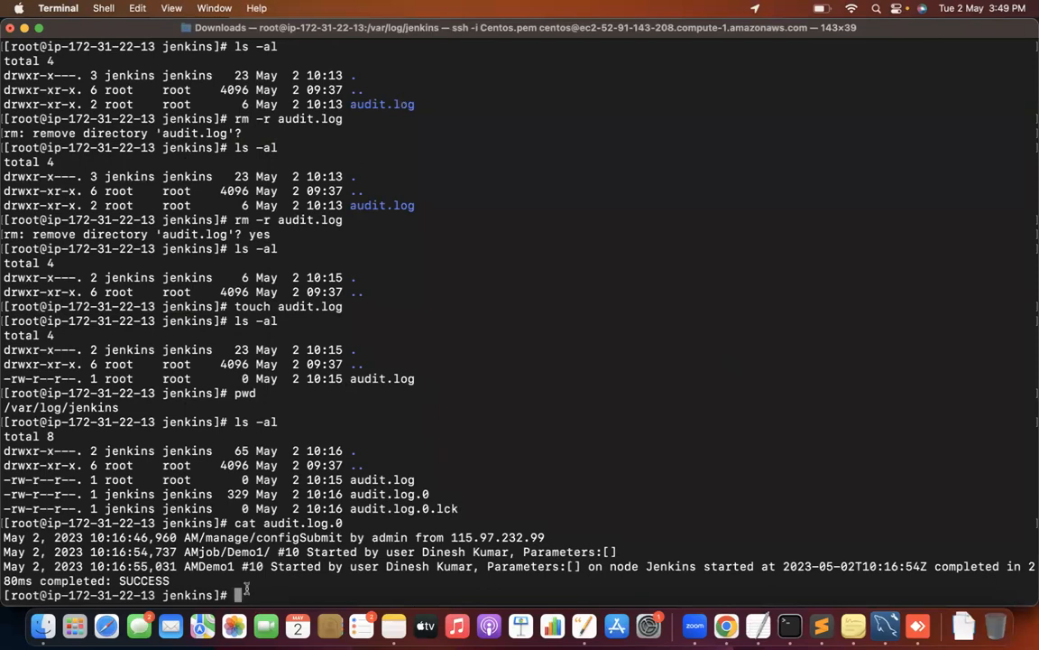
{"action": "type", "text": "clear"}
{"action": "key", "text": "Return"}
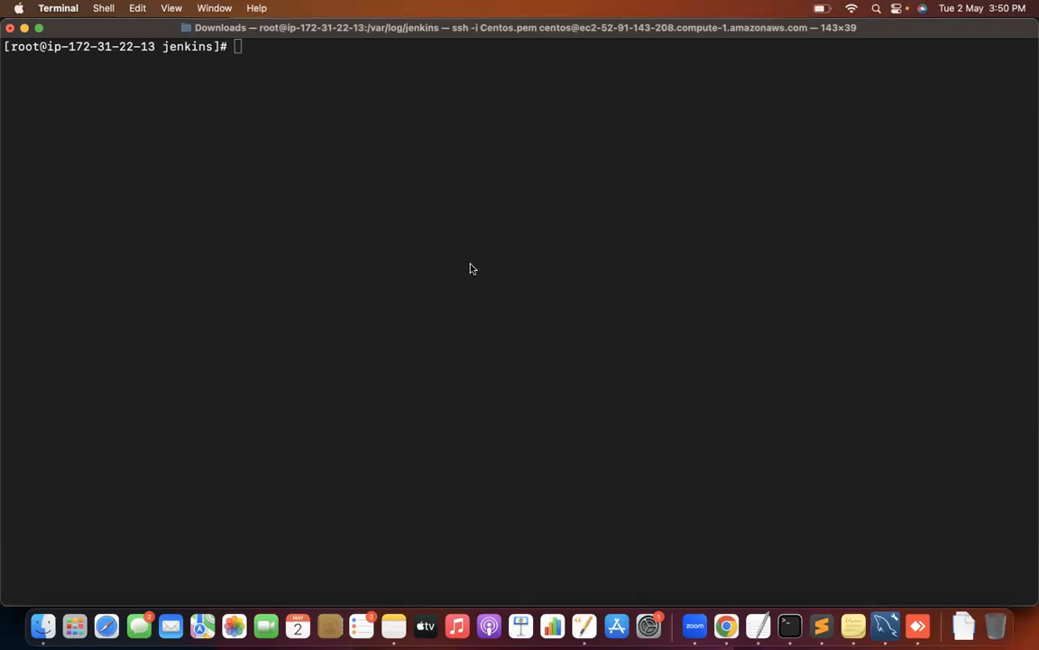
{"action": "left_click", "coordinate": [438, 168]}
{"action": "left_click", "coordinate": [419, 43]}
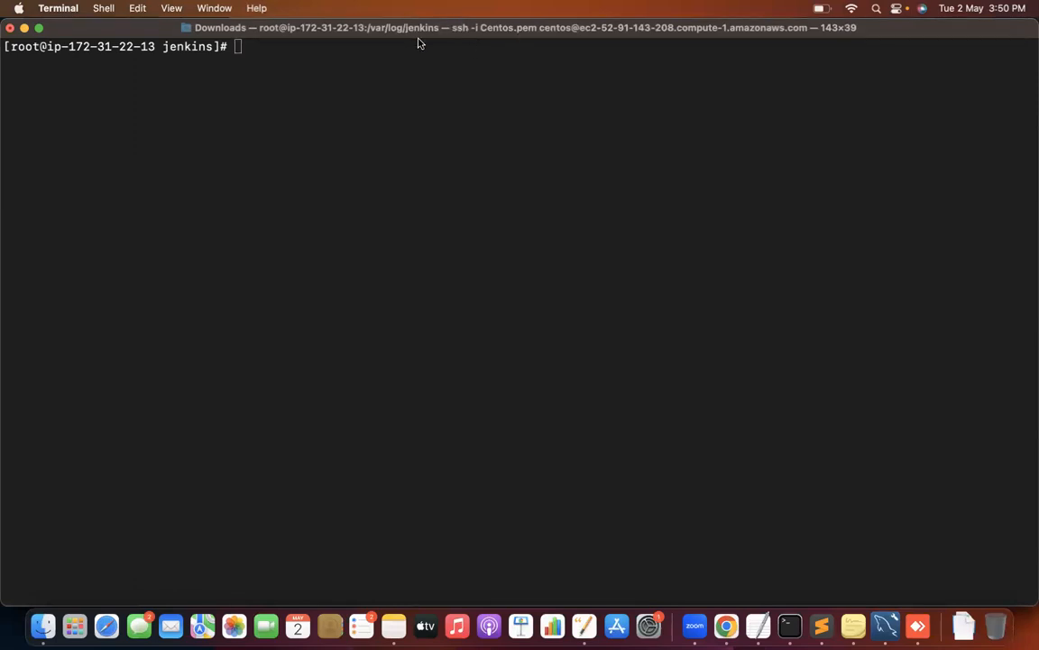